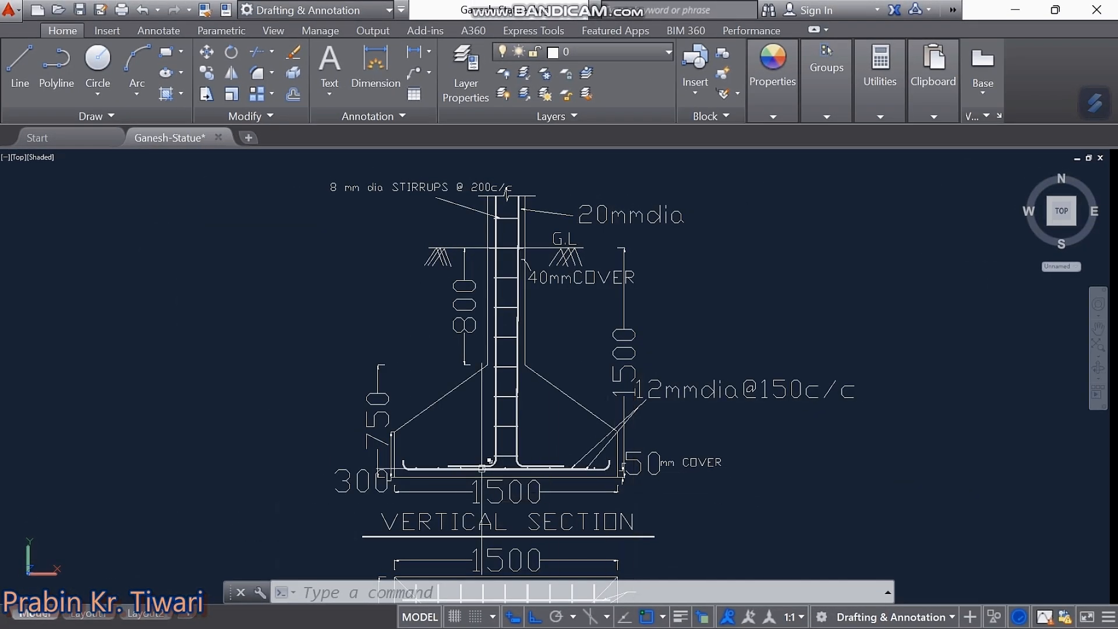
Step: Examine the finished vertical section and plan of the footing, including dimensions, reinforcement labels and cover notes
middle_click_drag(501, 424, 507, 320)
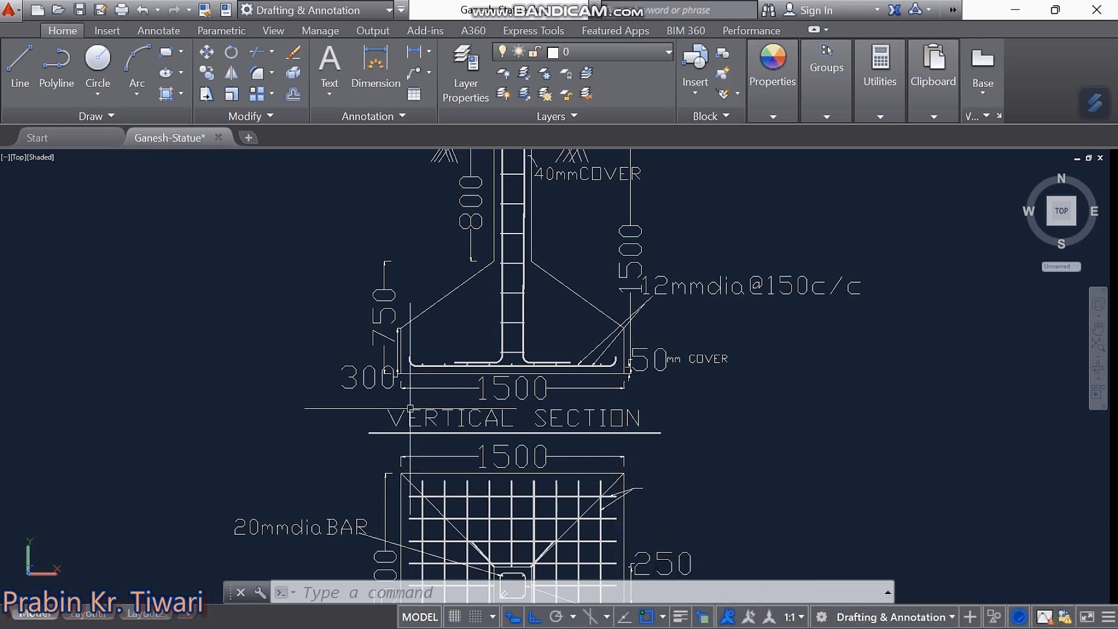
middle_click_drag(450, 463, 454, 485)
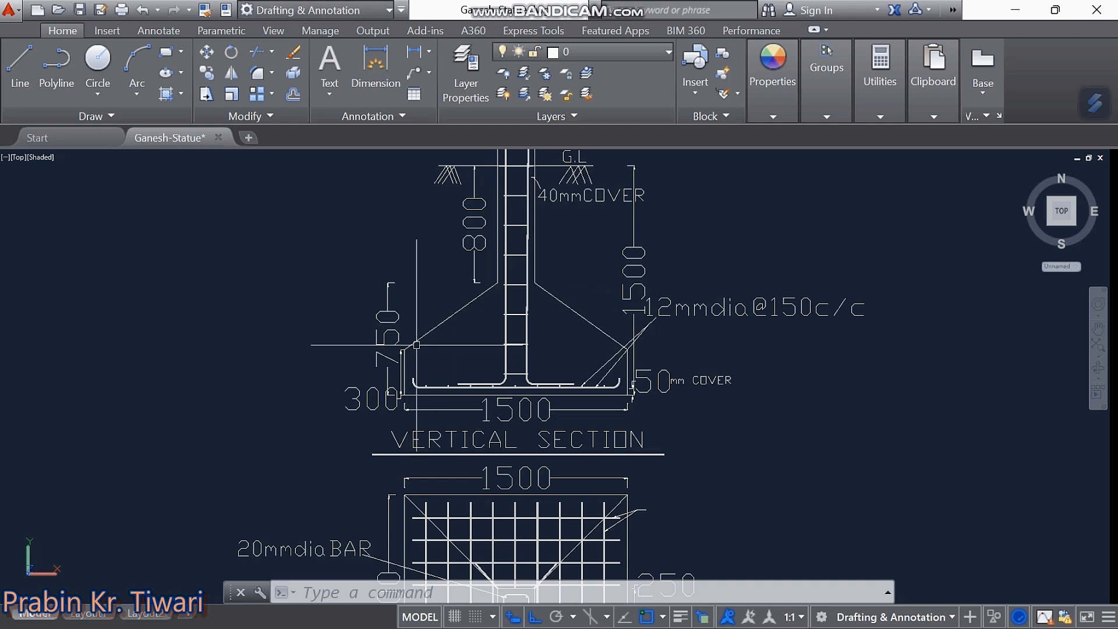
middle_click_drag(554, 389, 538, 394)
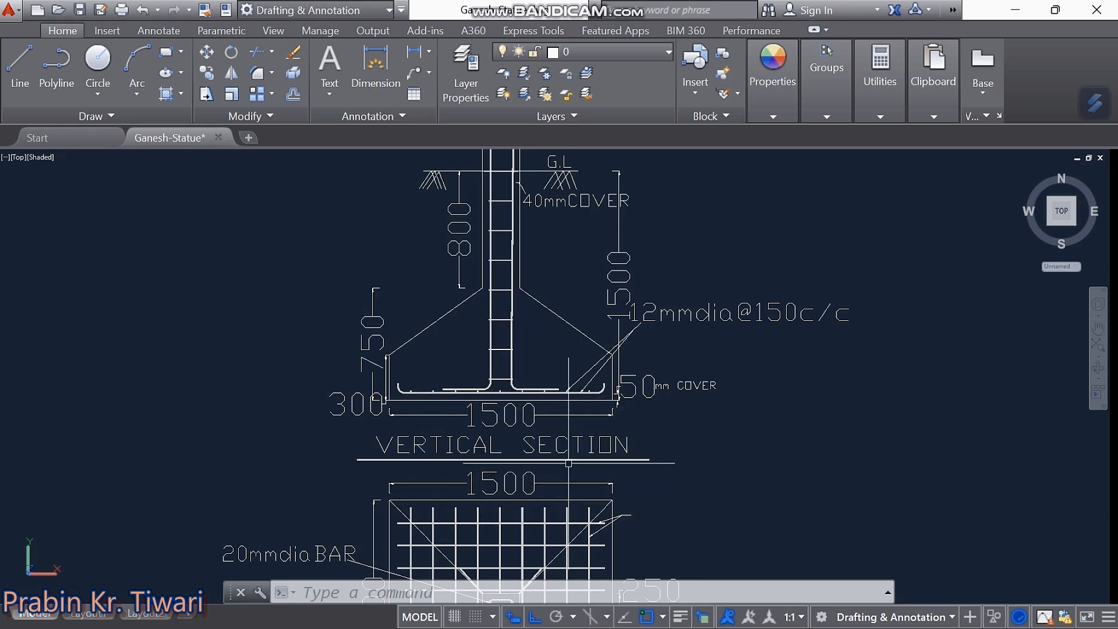
middle_click_drag(497, 498, 484, 397)
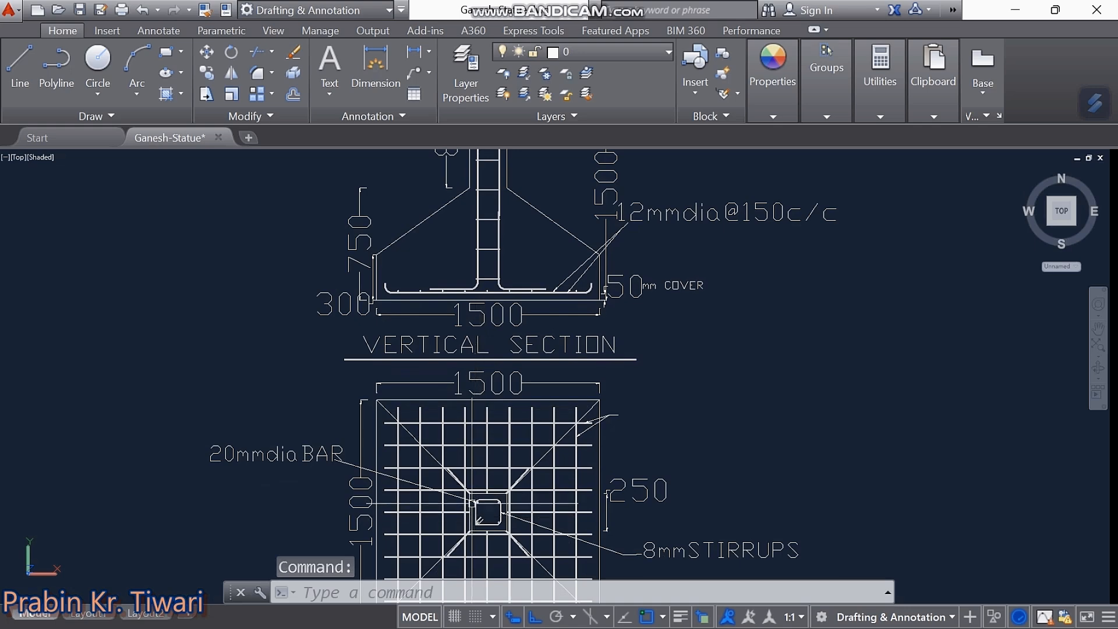
middle_click_drag(495, 503, 478, 625)
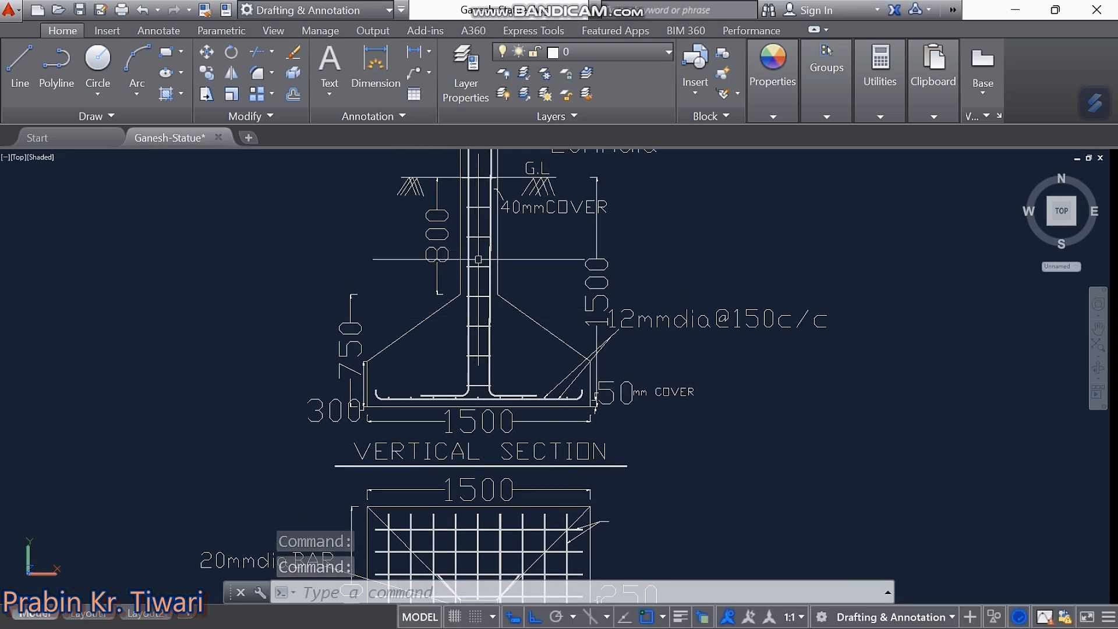
mouse_move(479, 247)
middle_mouse_down()
mouse_move(477, 310)
mouse_move(477, 295)
middle_mouse_up()
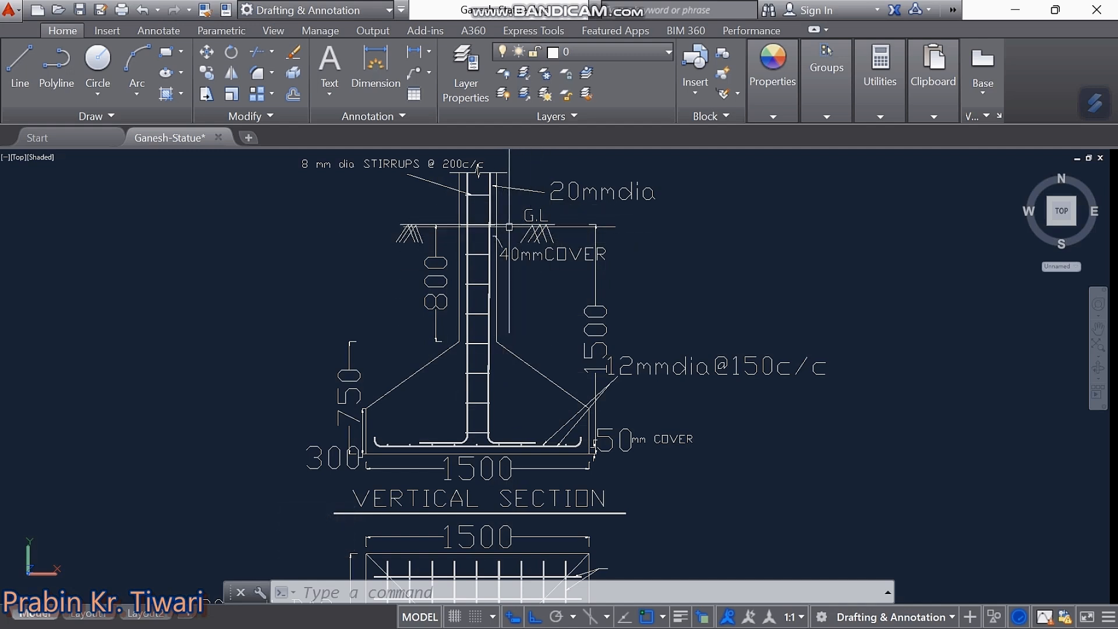
middle_click_drag(492, 234, 507, 242)
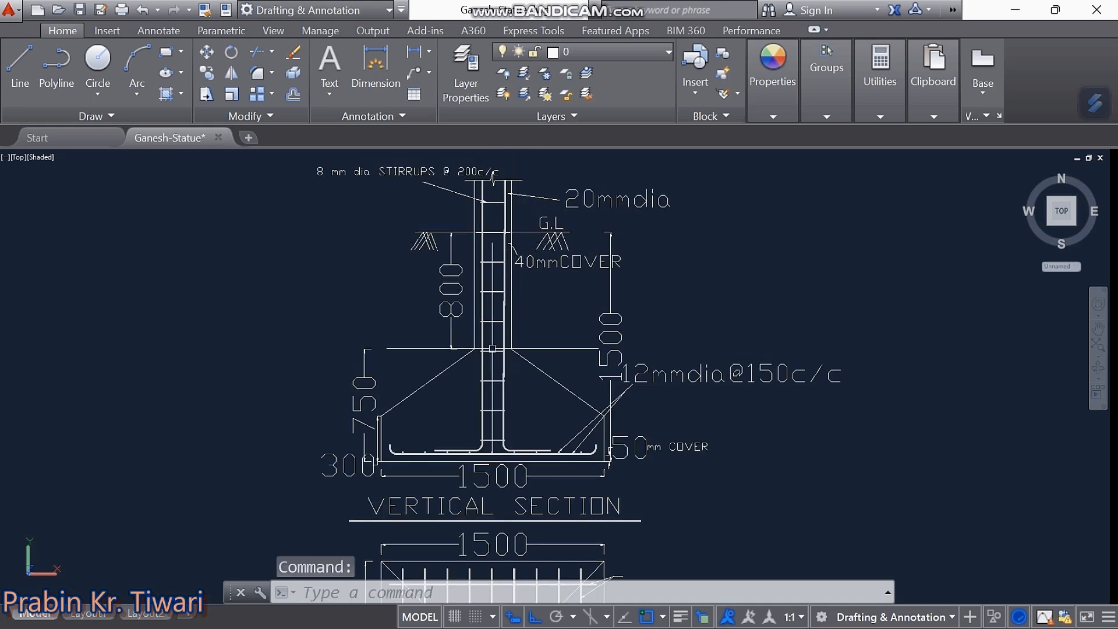
middle_click_drag(600, 461, 604, 387)
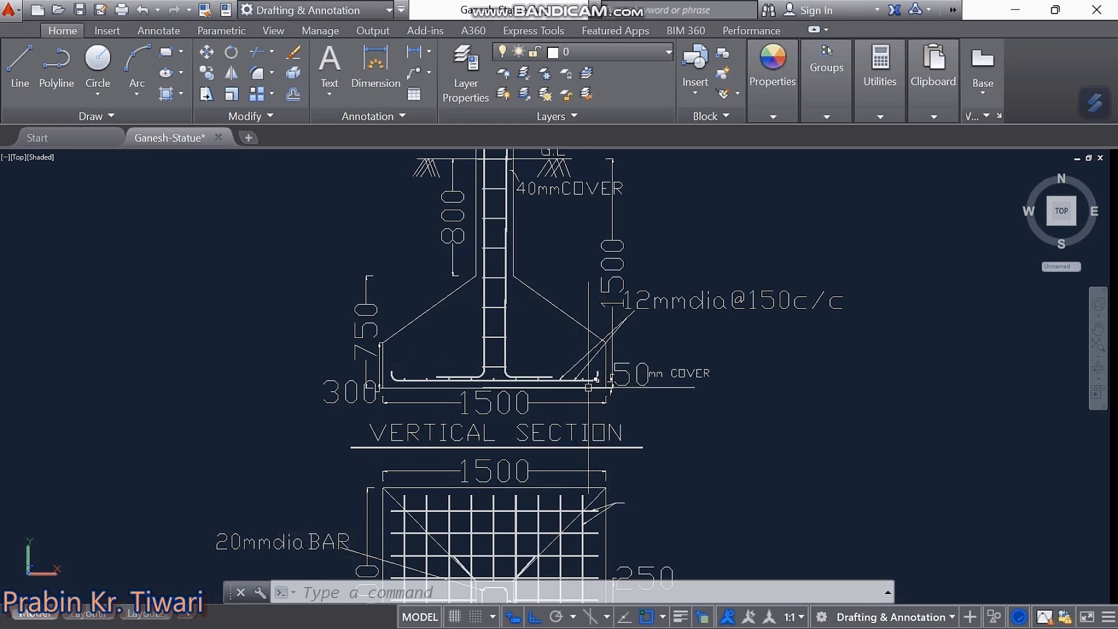
middle_click_drag(552, 328, 542, 419)
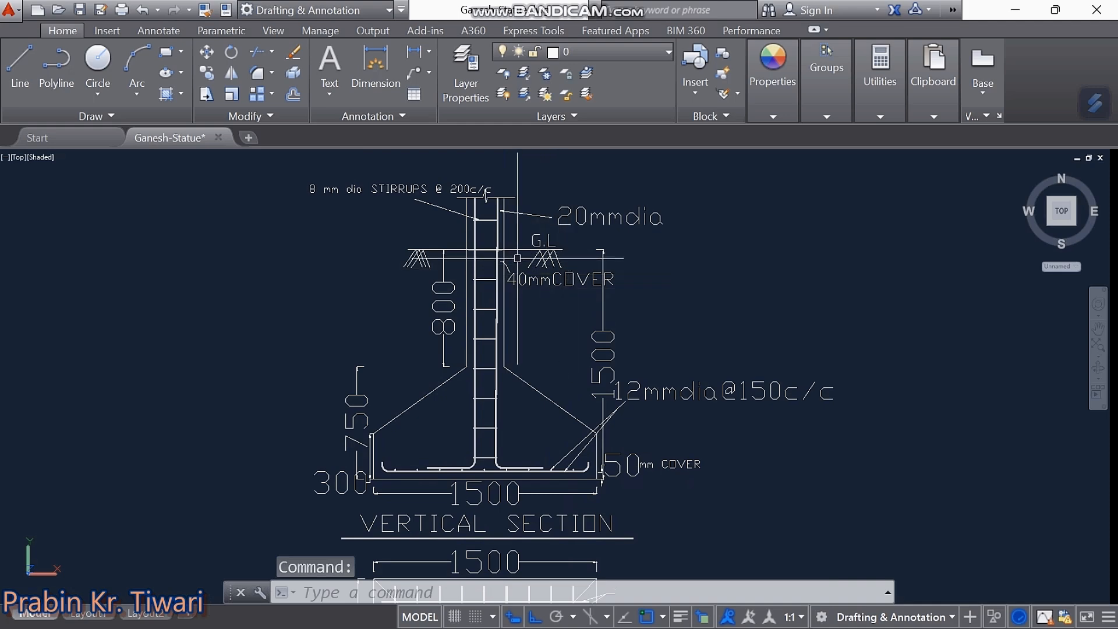
middle_click_drag(519, 408, 530, 145)
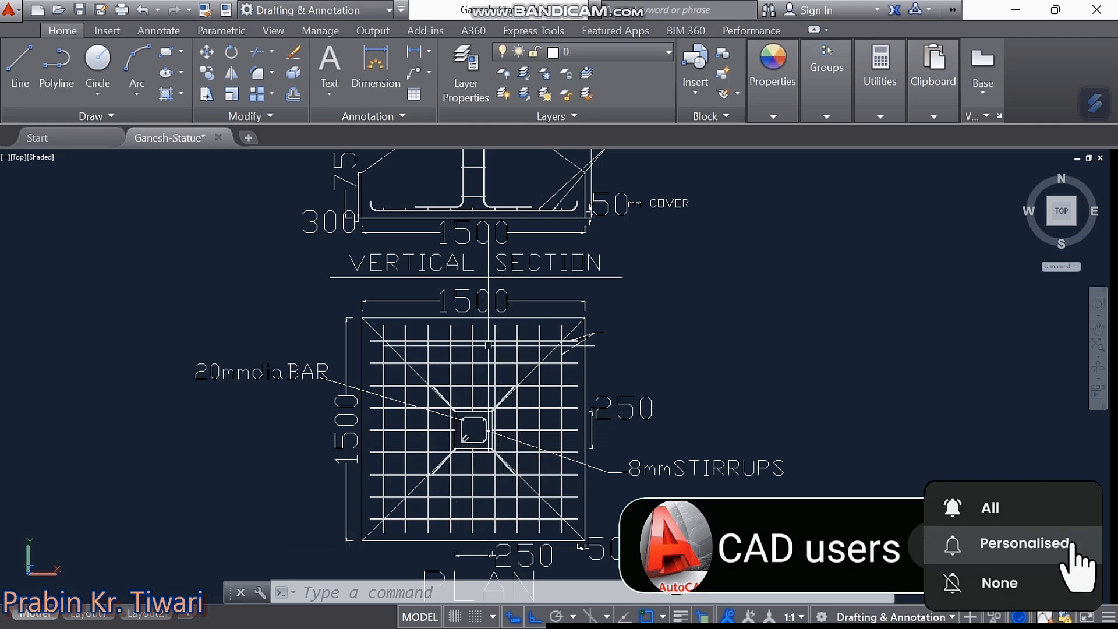
mouse_move(528, 263)
middle_mouse_down()
mouse_move(512, 380)
mouse_move(512, 544)
middle_mouse_up()
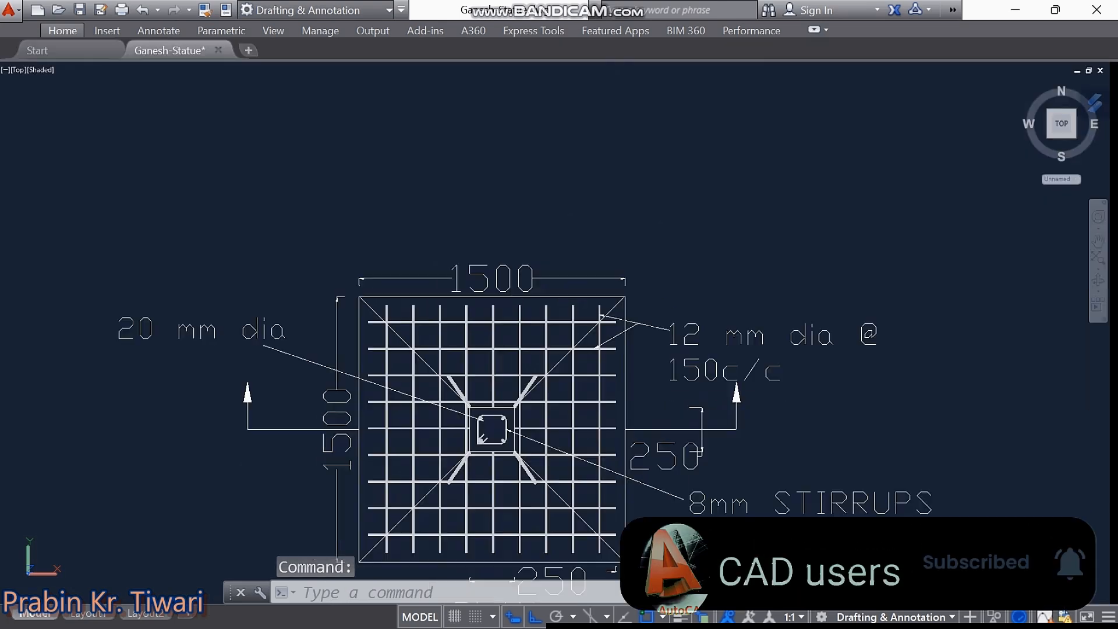
Step: Draw a horizontal base line above the plan, extending past both sides of the 1500 wide footing
middle_click_drag(638, 218, 612, 227)
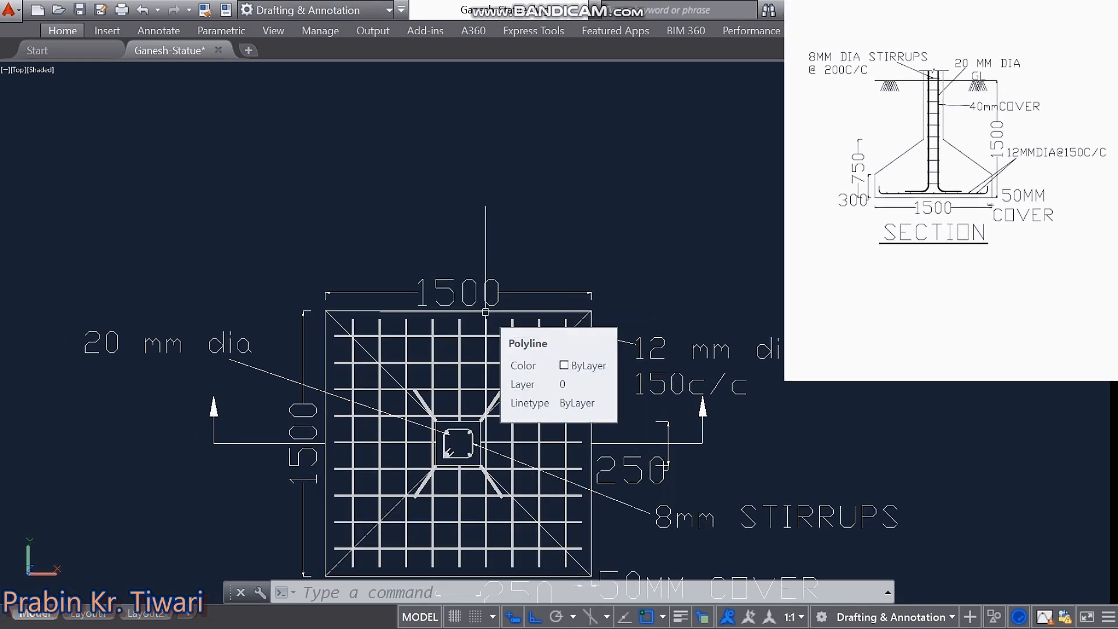
type("l")
key("Return")
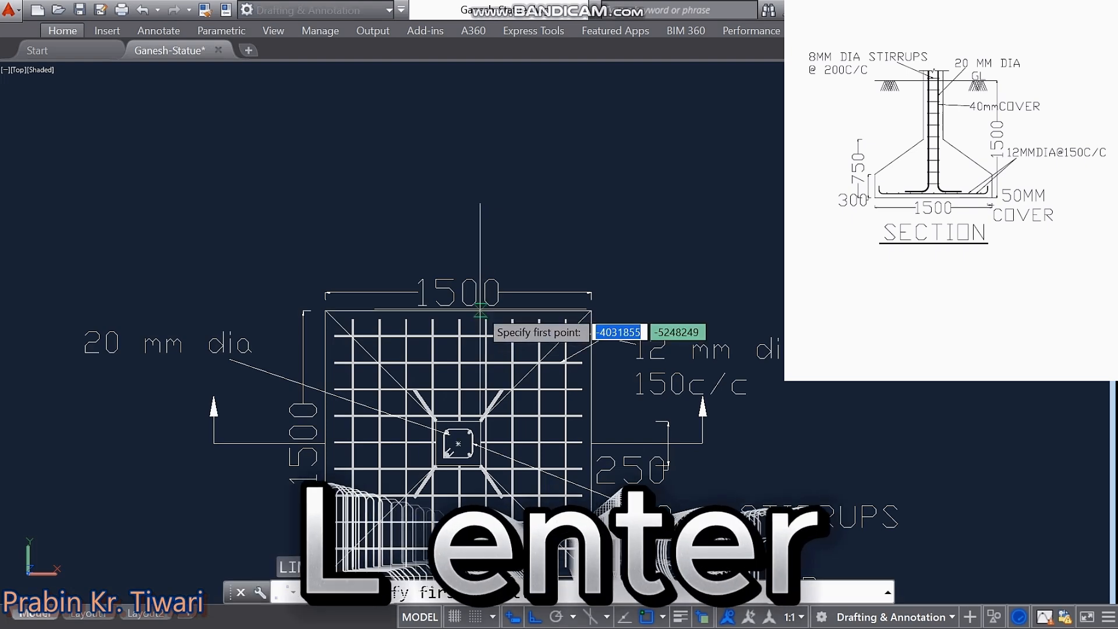
left_click(304, 210)
left_click(646, 212)
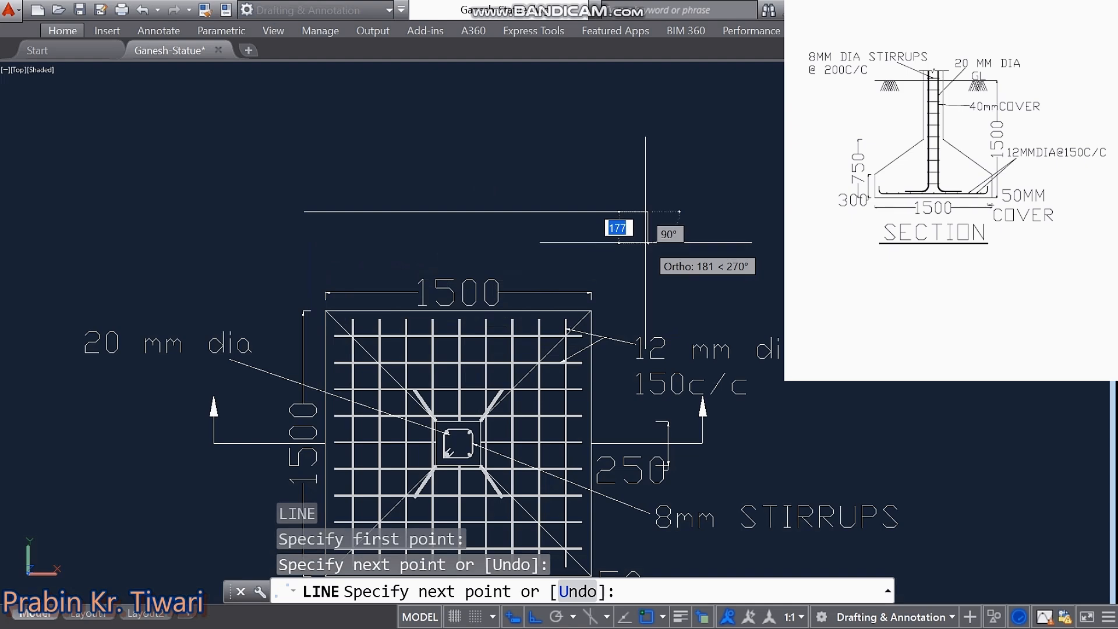
key("Escape")
key("Escape")
key("Escape")
Step: Place vertical construction lines through the two upper corners of the footing outline in the plan
middle_click_drag(546, 255, 571, 269)
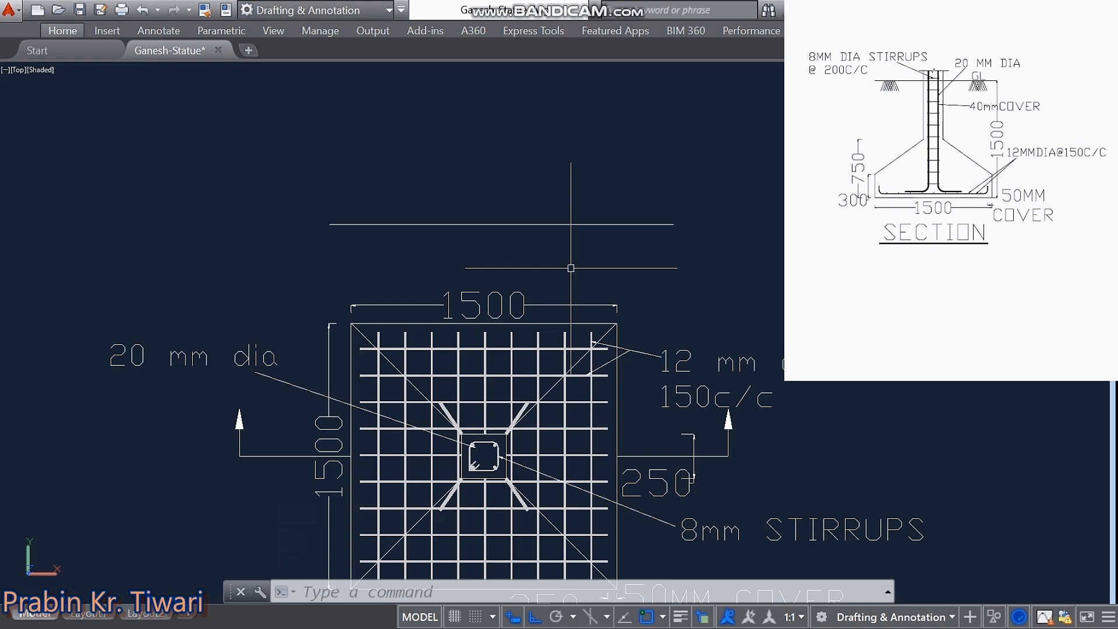
type("XL")
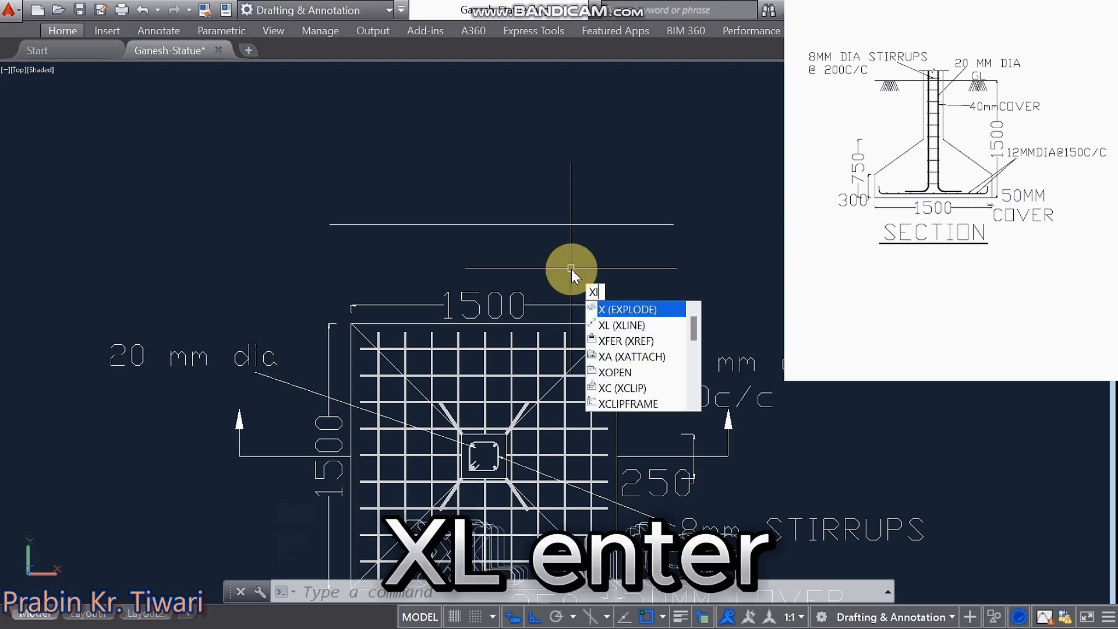
key("Return")
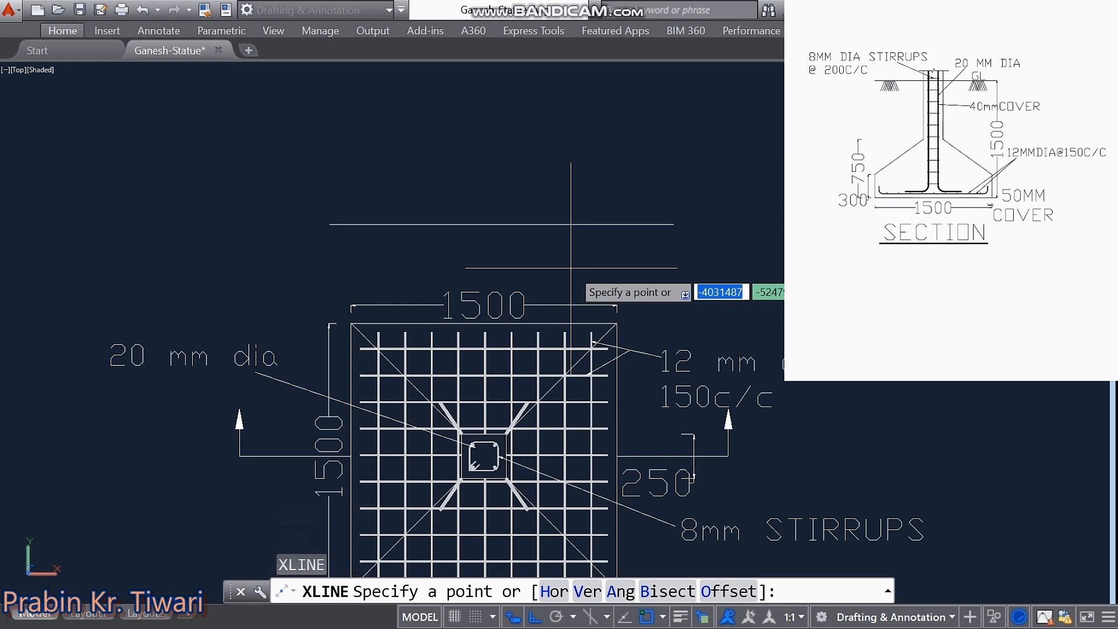
type("V")
key("Return")
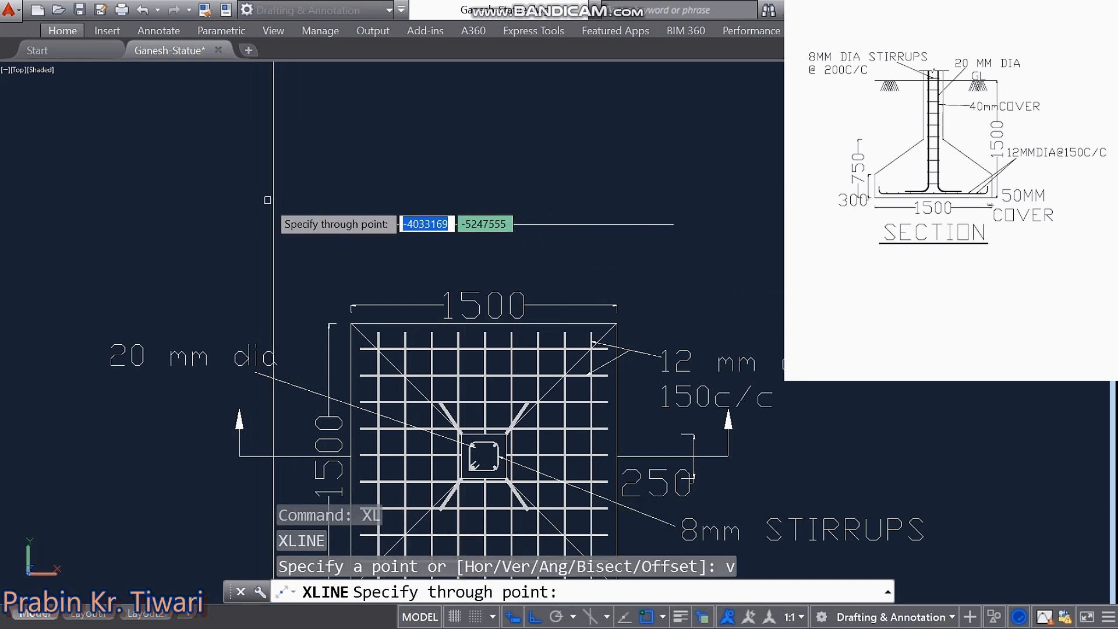
left_click(351, 323)
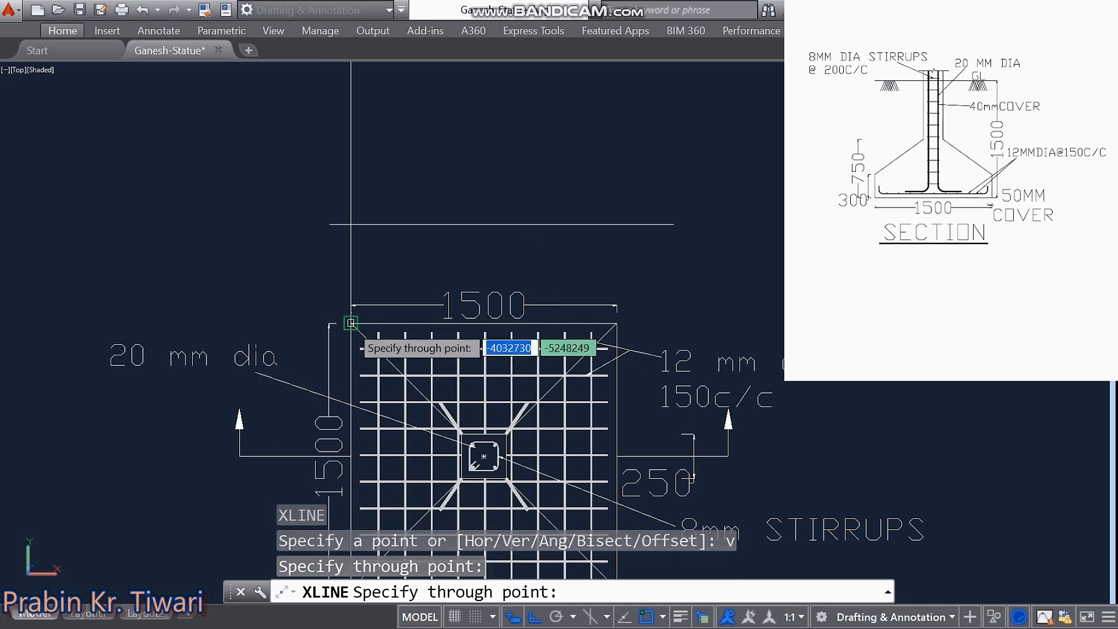
left_click(616, 323)
Step: Add vertical construction lines through the two upper corners of the column outline at the plan's centre
middle_click_drag(474, 460, 474, 429)
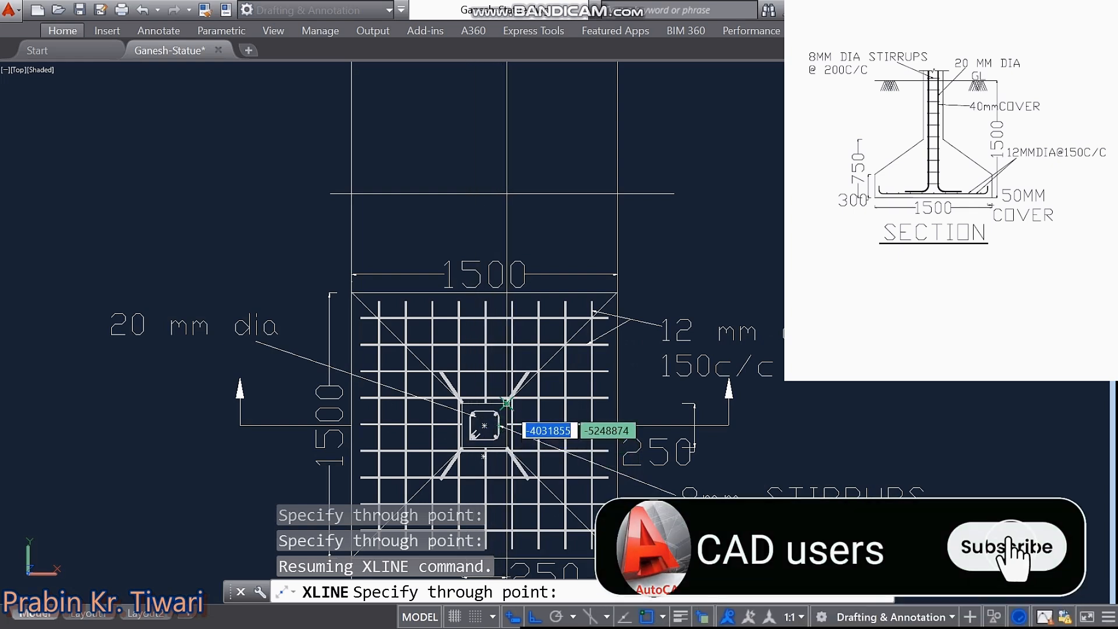
left_click(506, 403)
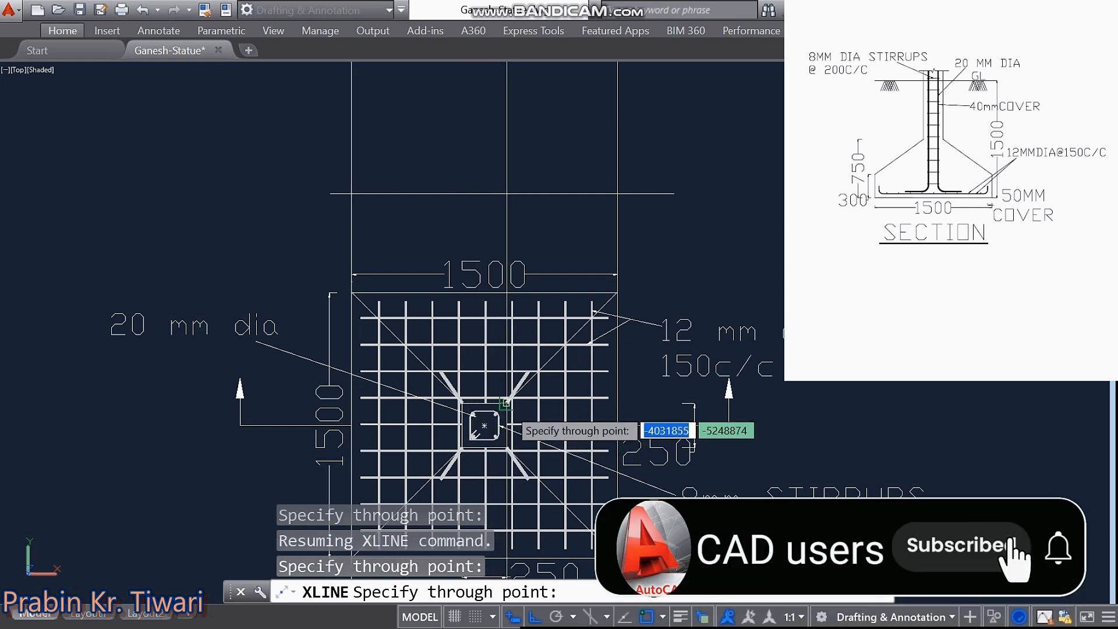
left_click(462, 403)
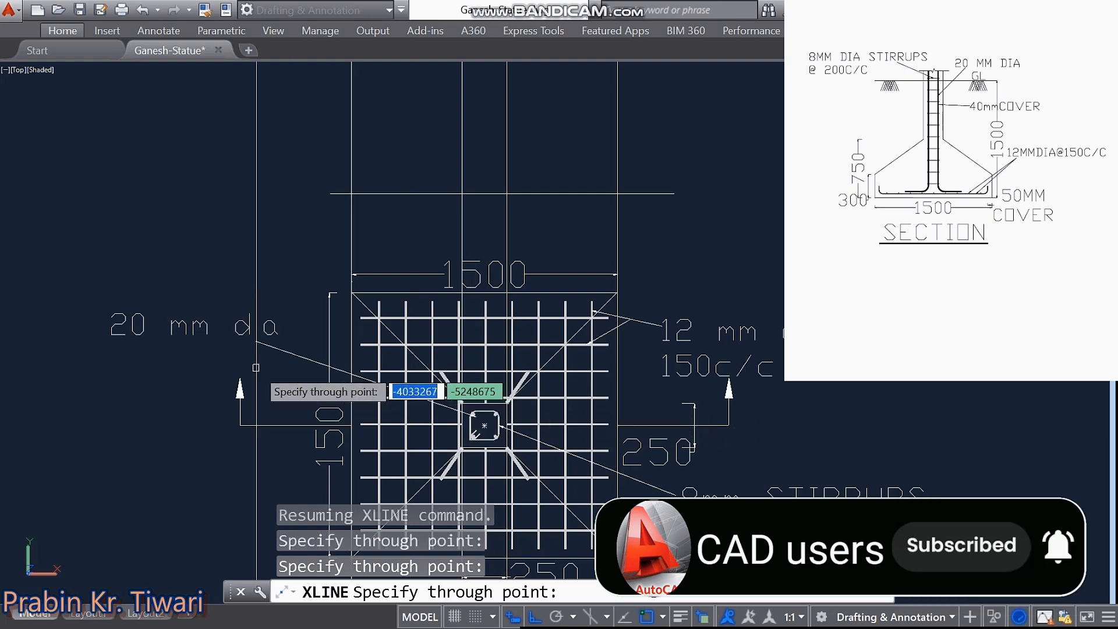
key("Escape")
key("Escape")
key("Escape")
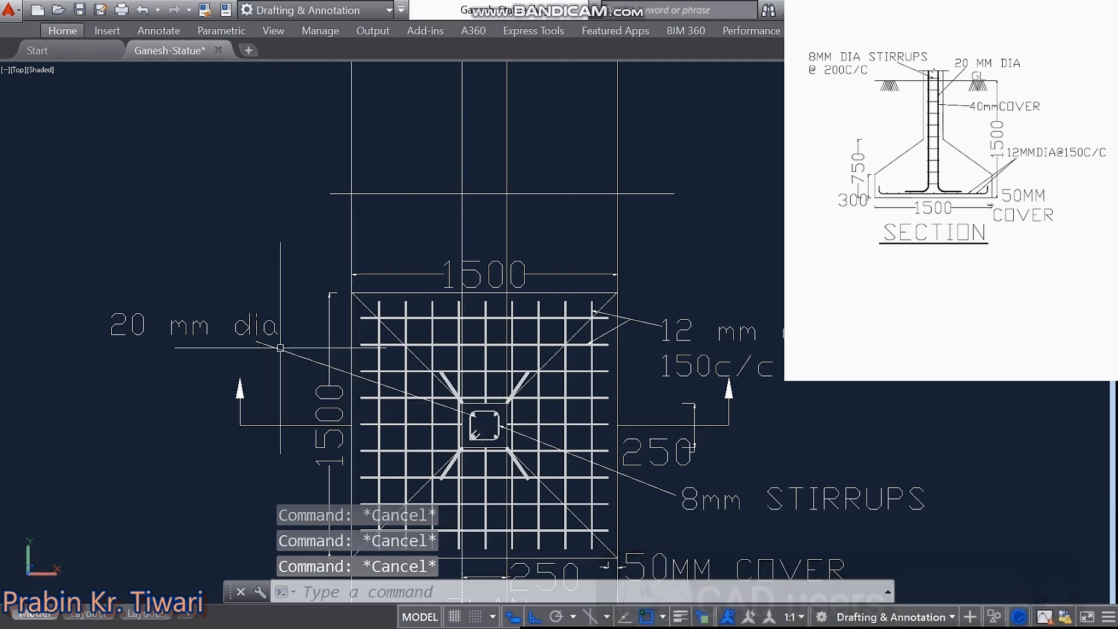
Step: Trim the overhanging ends of the horizontal base line at the two outer construction lines
middle_click_drag(407, 250, 346, 357)
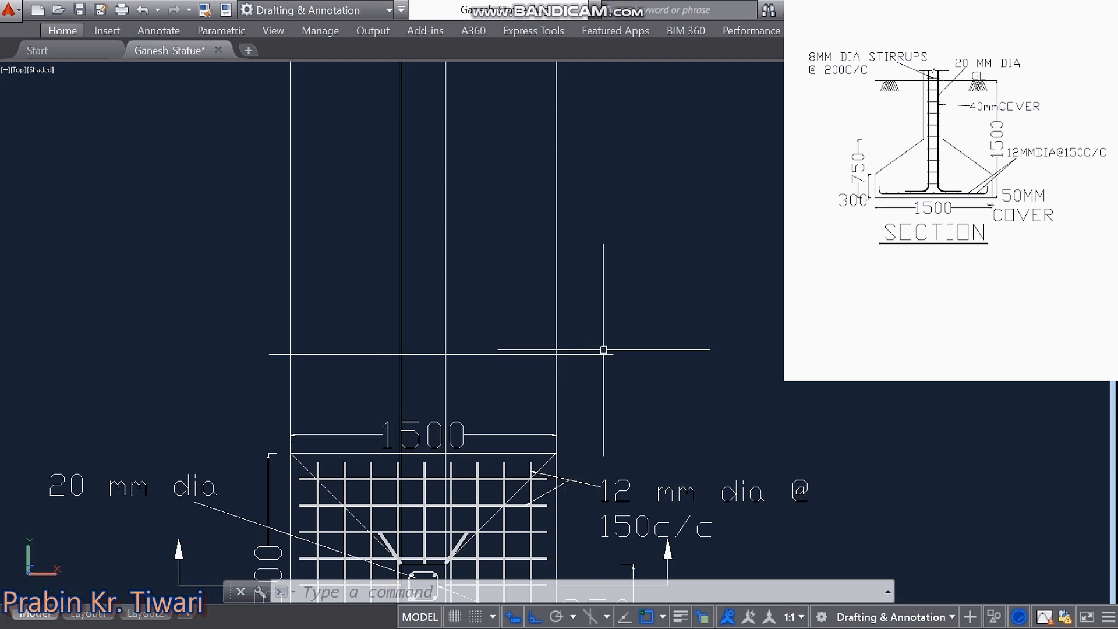
key("Return")
key("Return")
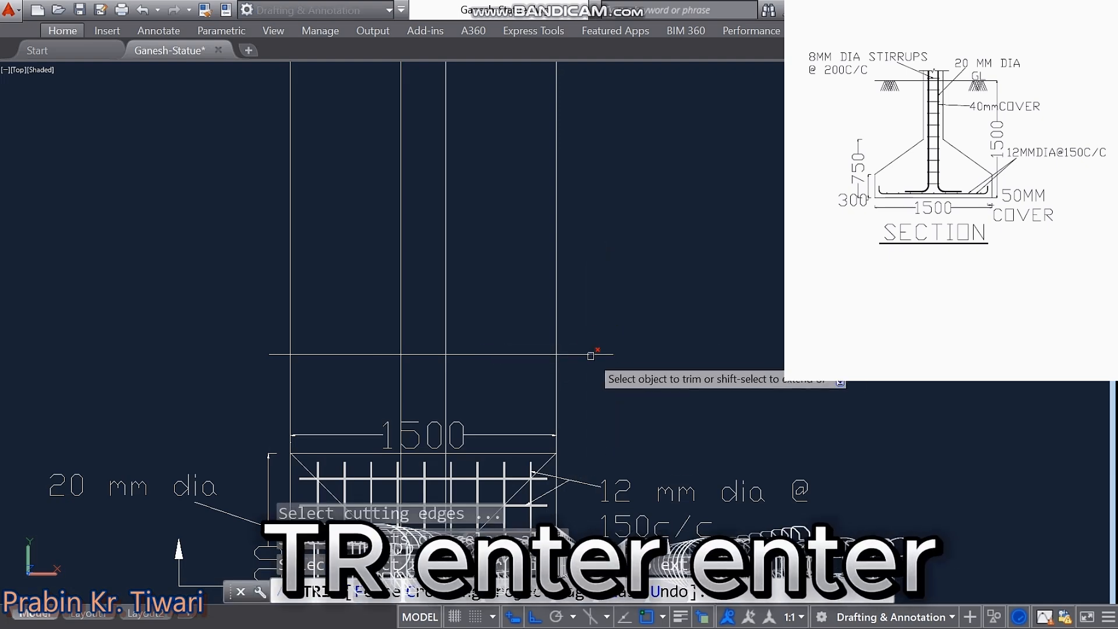
left_click(589, 353)
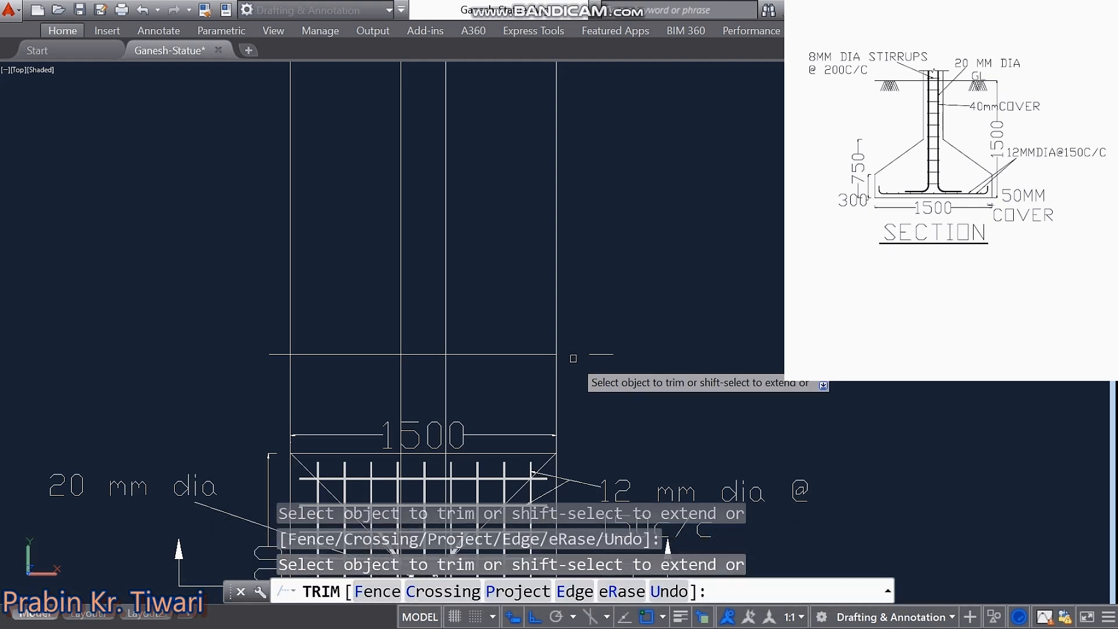
left_click(278, 354)
key("Escape")
key("Escape")
key("Escape")
key("Escape")
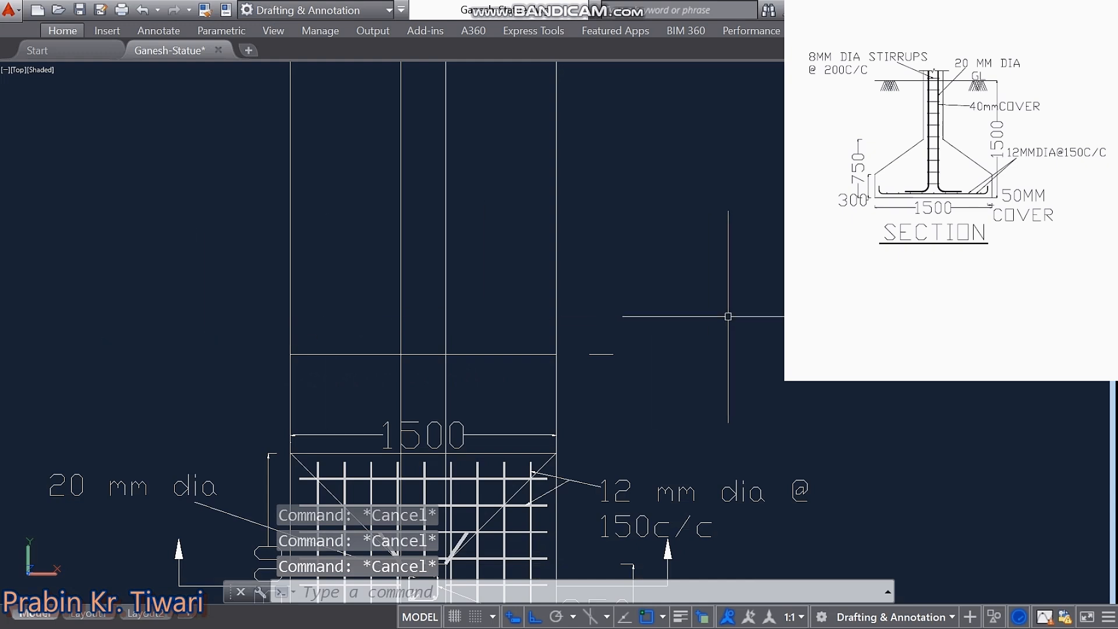
Step: Delete the leftover line fragment to the right of the outer construction line
left_click(661, 295)
left_click(574, 387)
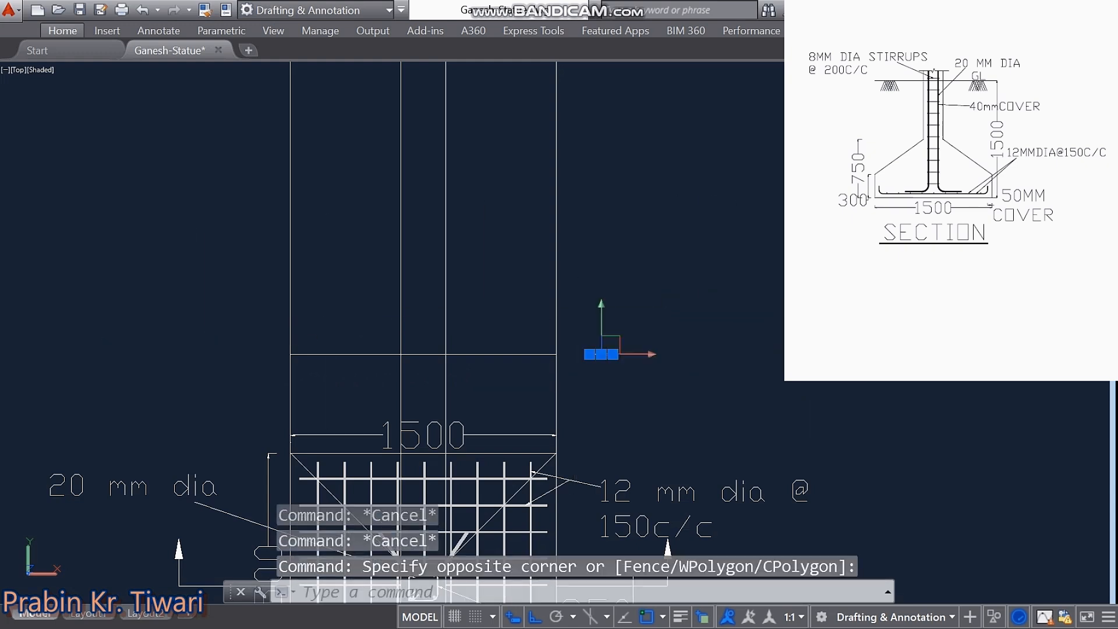
key("Delete")
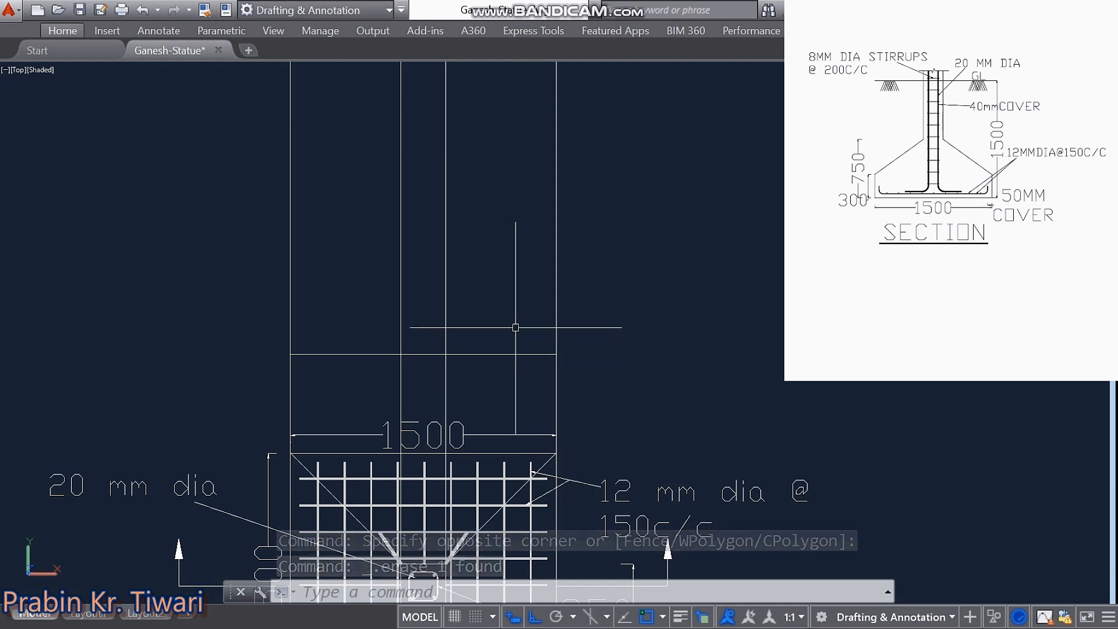
Step: Offset the horizontal base line 300 upward to mark the top of the footing's vertical edge
type("OF")
key("Return")
type("300")
key("Return")
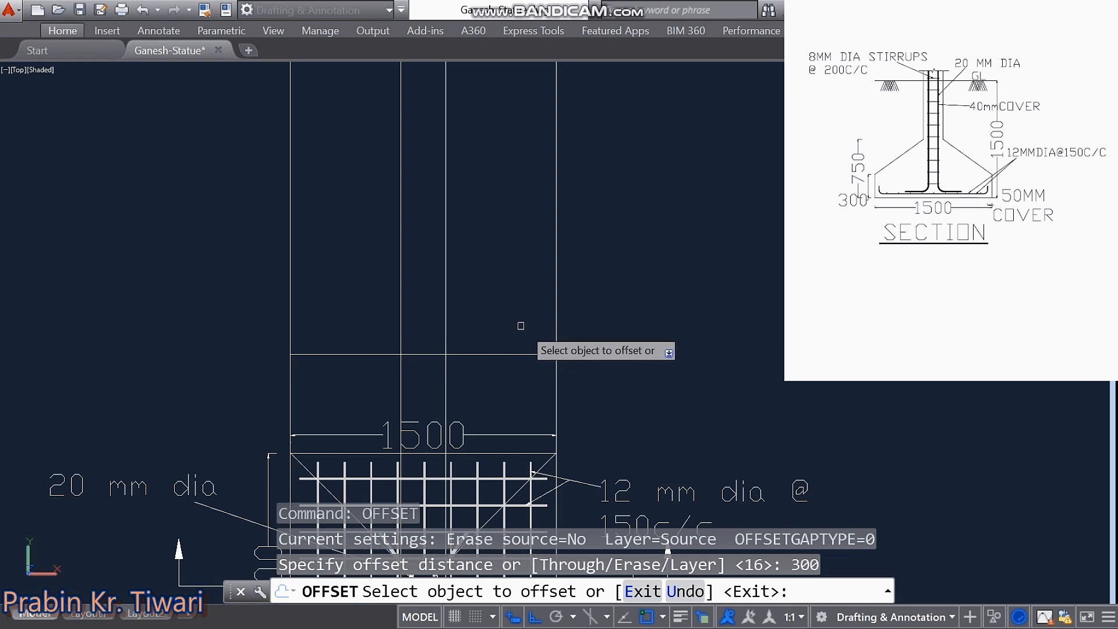
left_click(512, 354)
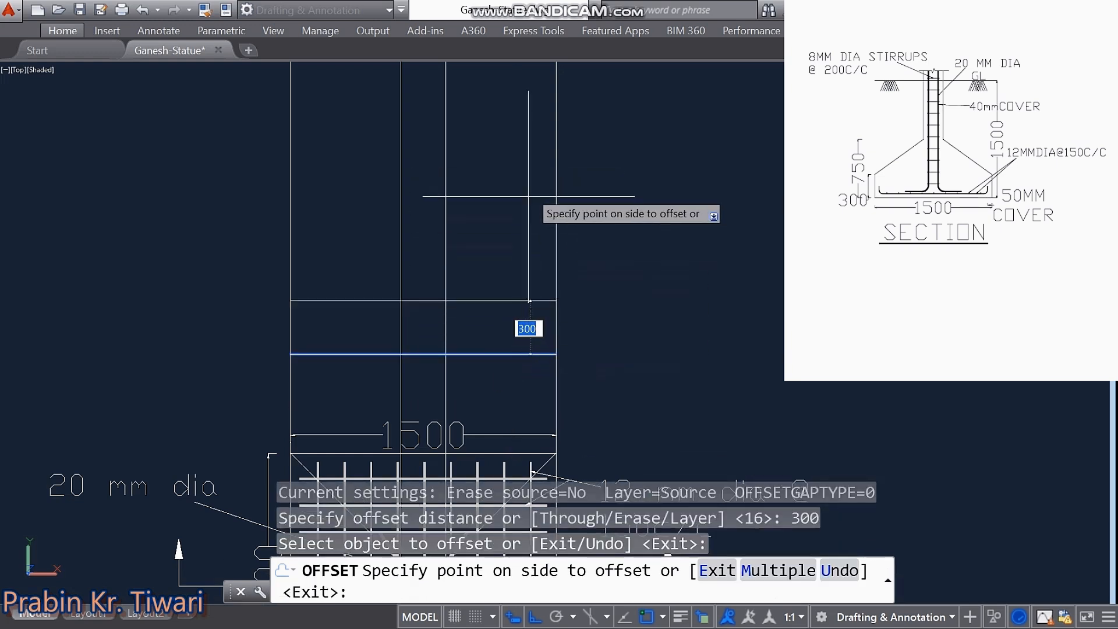
left_click(506, 170)
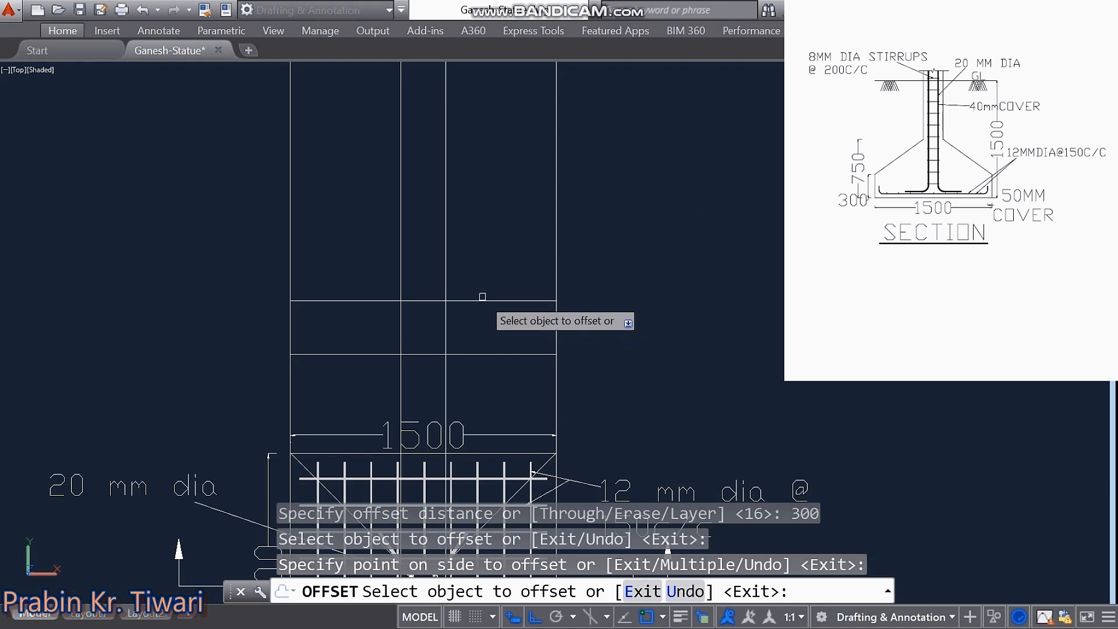
key("Escape")
key("Escape")
key("Escape")
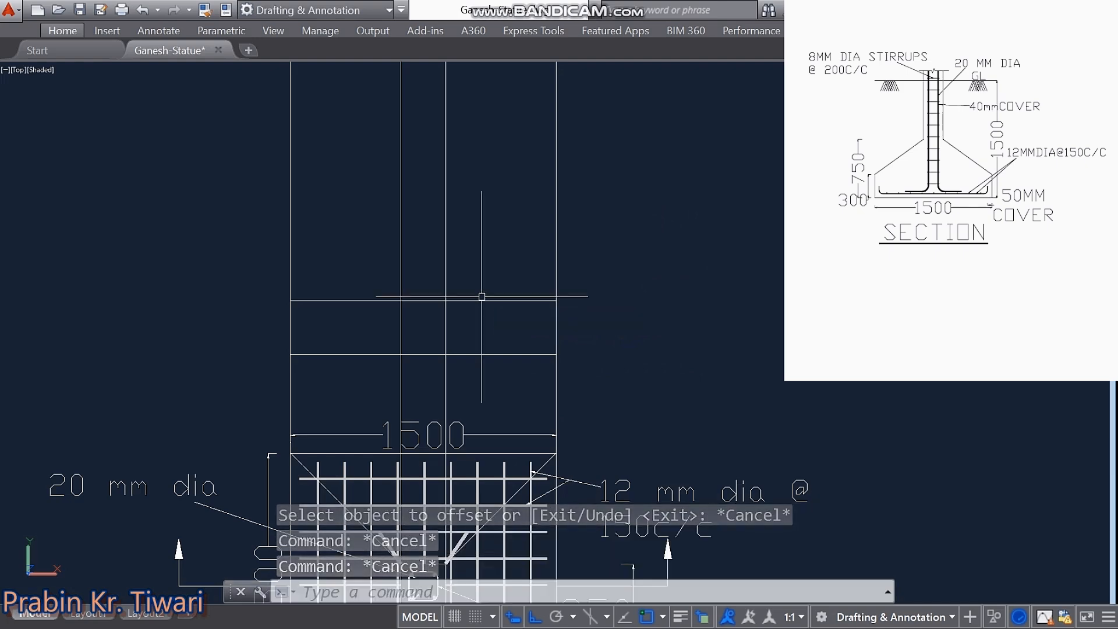
Step: Trim the vertical footing and column construction lines directly below the section's base line
type("tr")
key("Return")
key("Return")
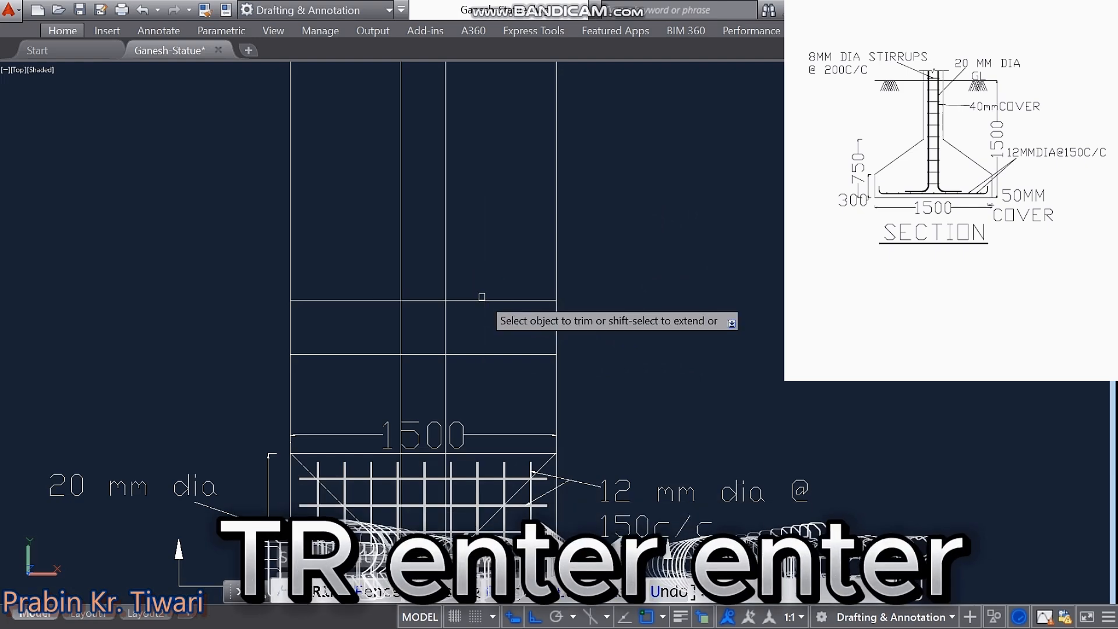
left_click(555, 369)
left_click(443, 365)
left_click(438, 365)
left_click(400, 363)
mouse_move(311, 410)
middle_mouse_down()
mouse_move(288, 155)
mouse_move(333, 519)
middle_mouse_up()
middle_click_drag(386, 466, 401, 459)
key("Escape")
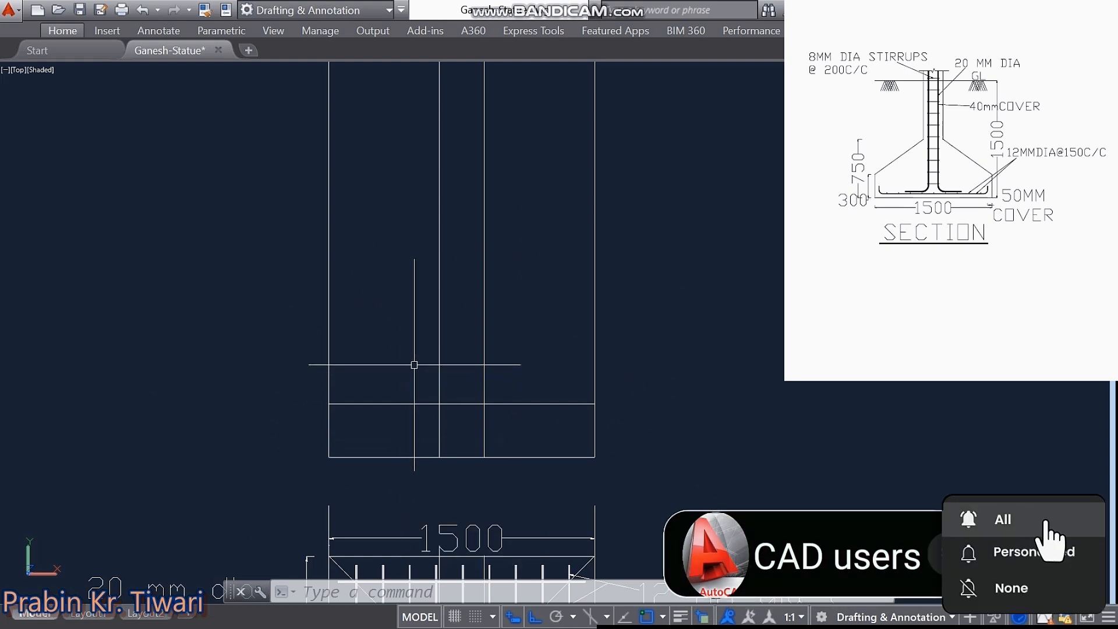
Step: Offset the section's horizontal base line 750 upward to mark the top of the footing slope
type("OF")
key("Return")
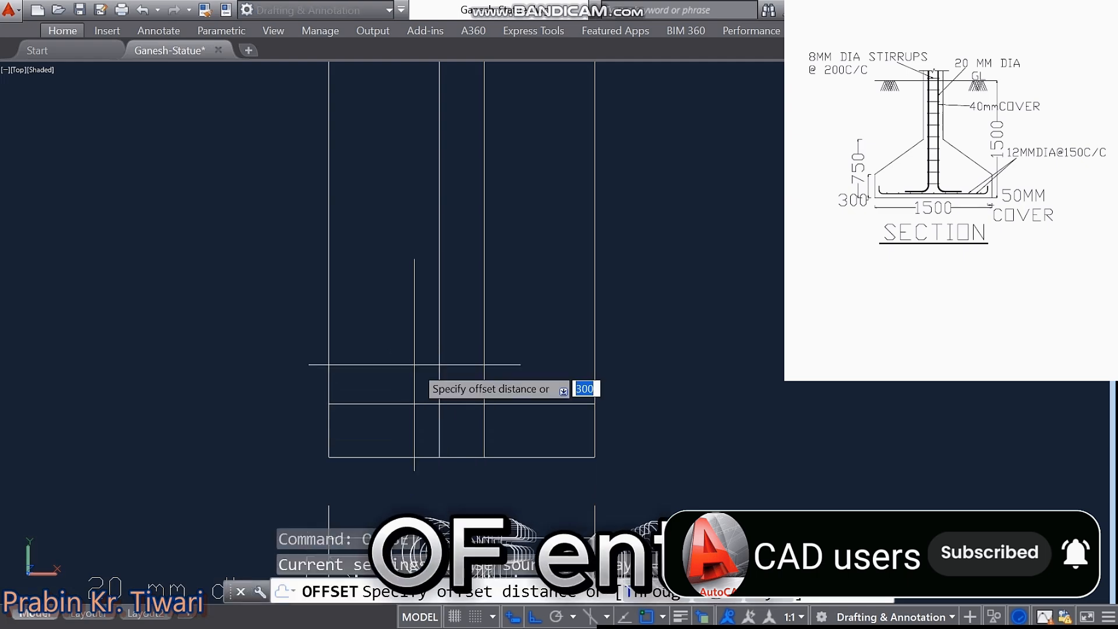
type("750")
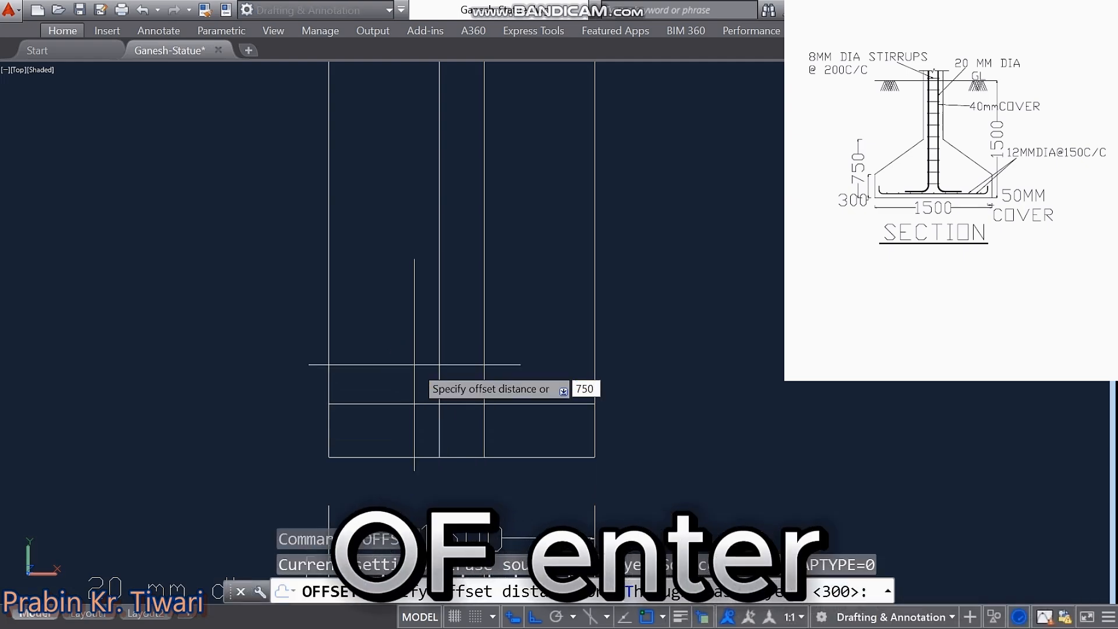
key("Return")
left_click(396, 457)
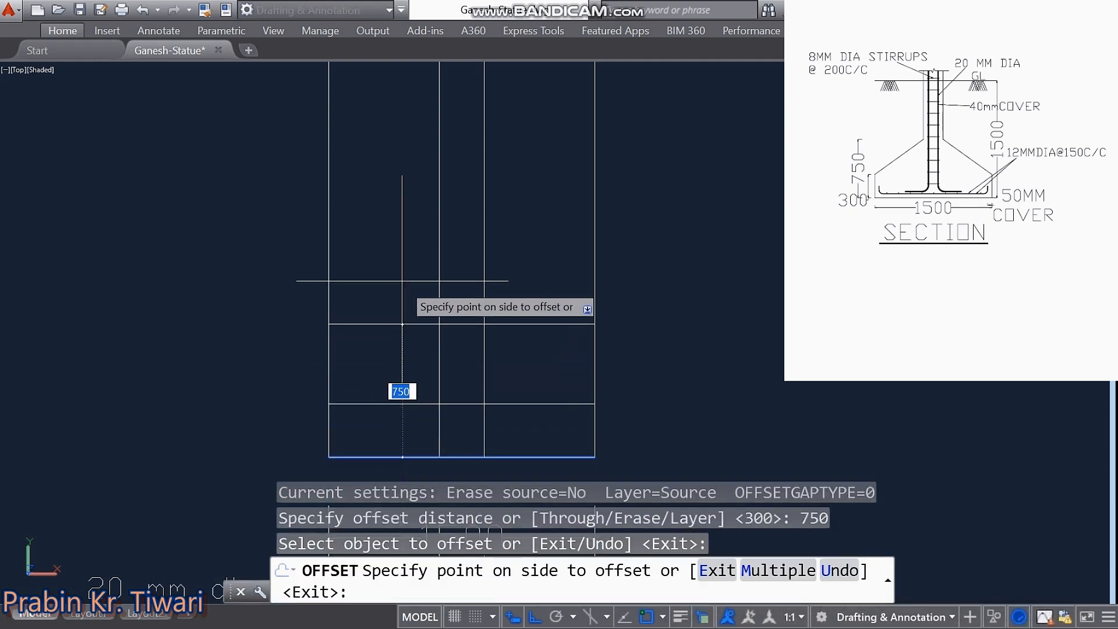
left_click(402, 225)
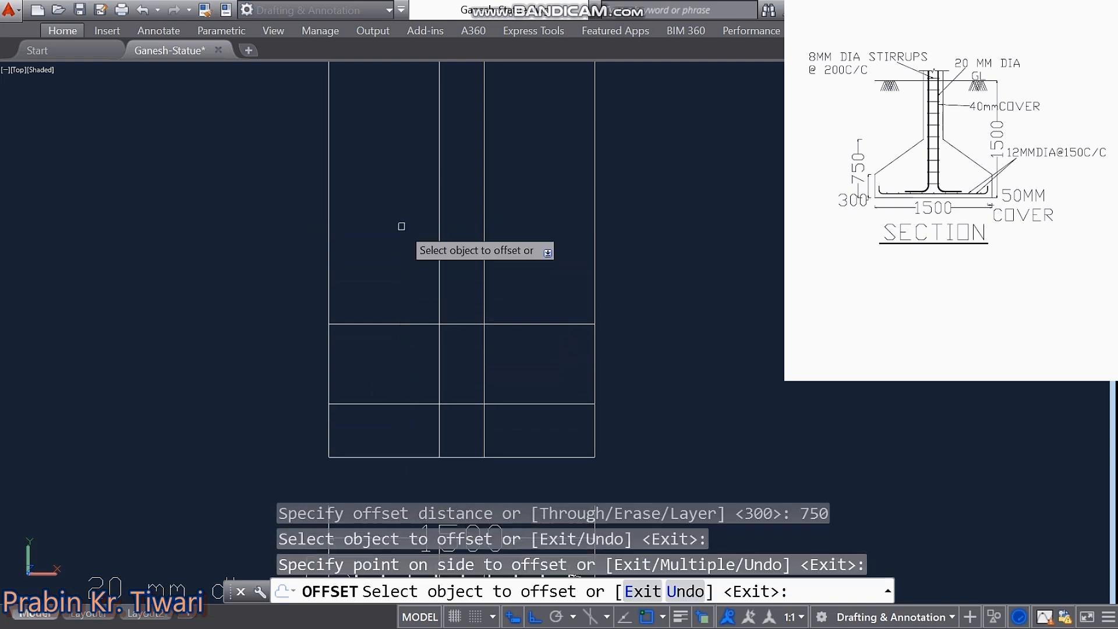
key("Escape")
key("Escape")
key("Escape")
key("Escape")
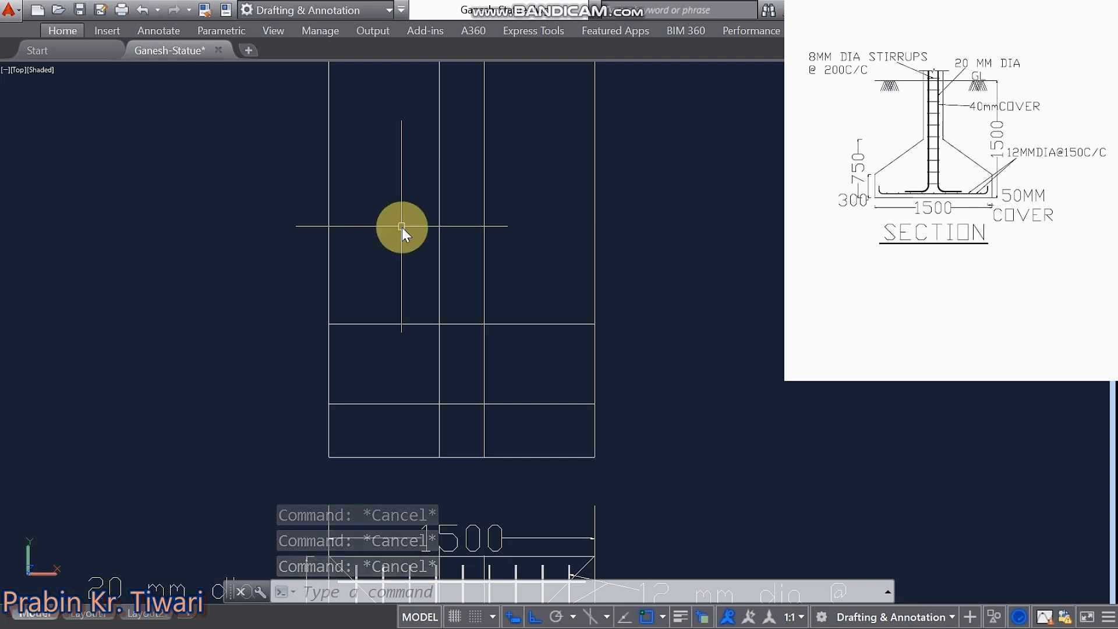
Step: Draw the left sloped edge from the column line at the 750 level to the footing's outer line at the 300 level
type("l")
key("Return")
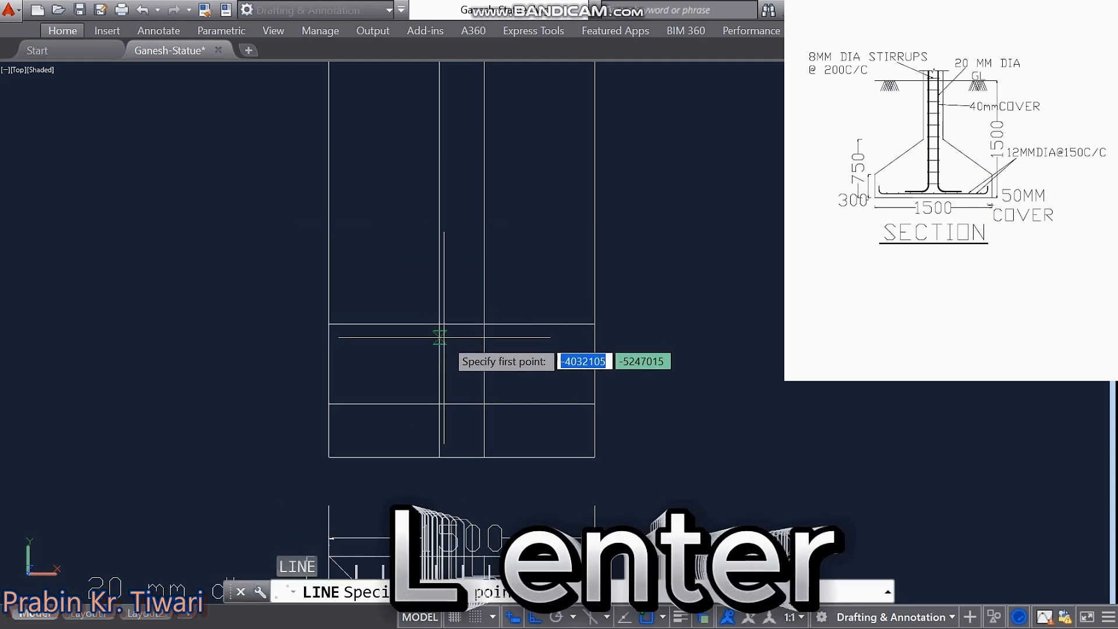
left_click(440, 324)
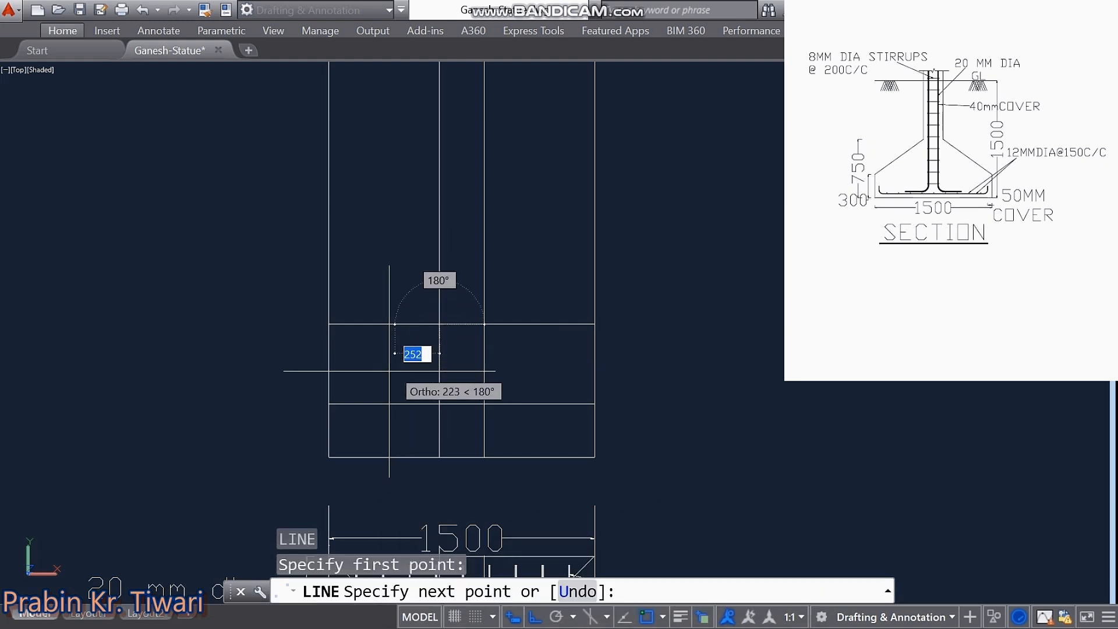
left_click(328, 404)
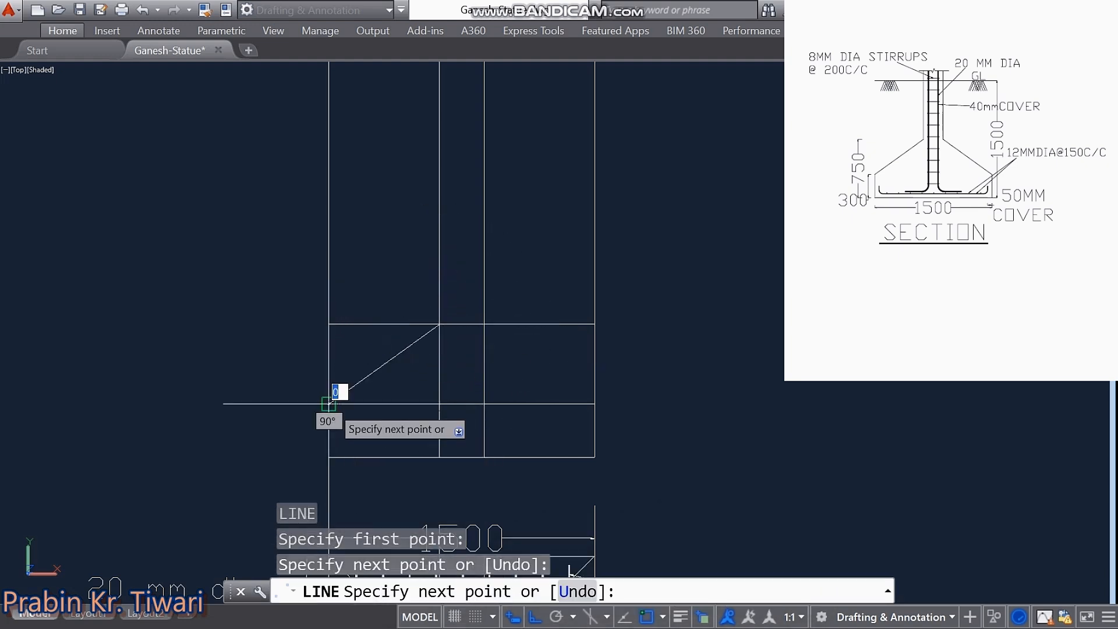
key("Escape")
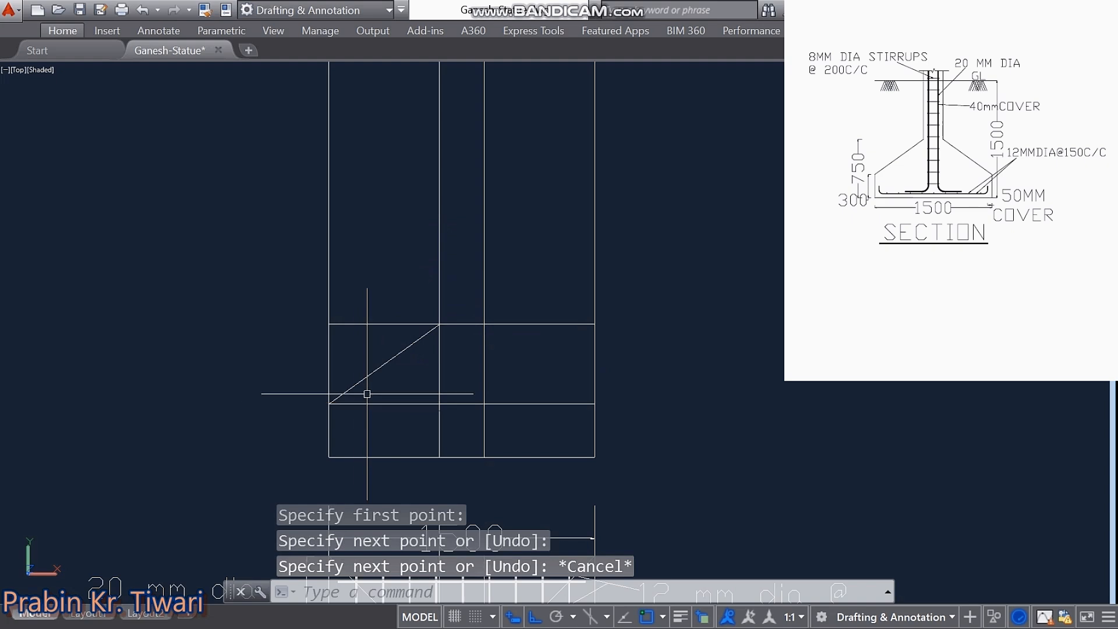
Step: Mirror the sloped line about the vertical axis through the base line's midpoint, keeping the original
left_click(390, 359)
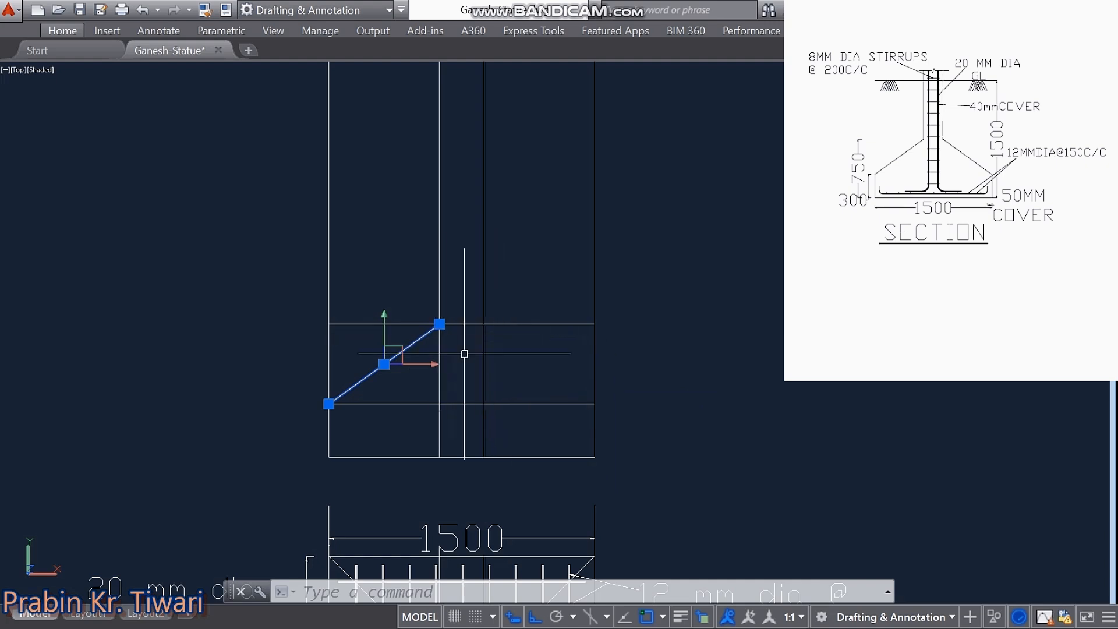
type("mi")
key("Return")
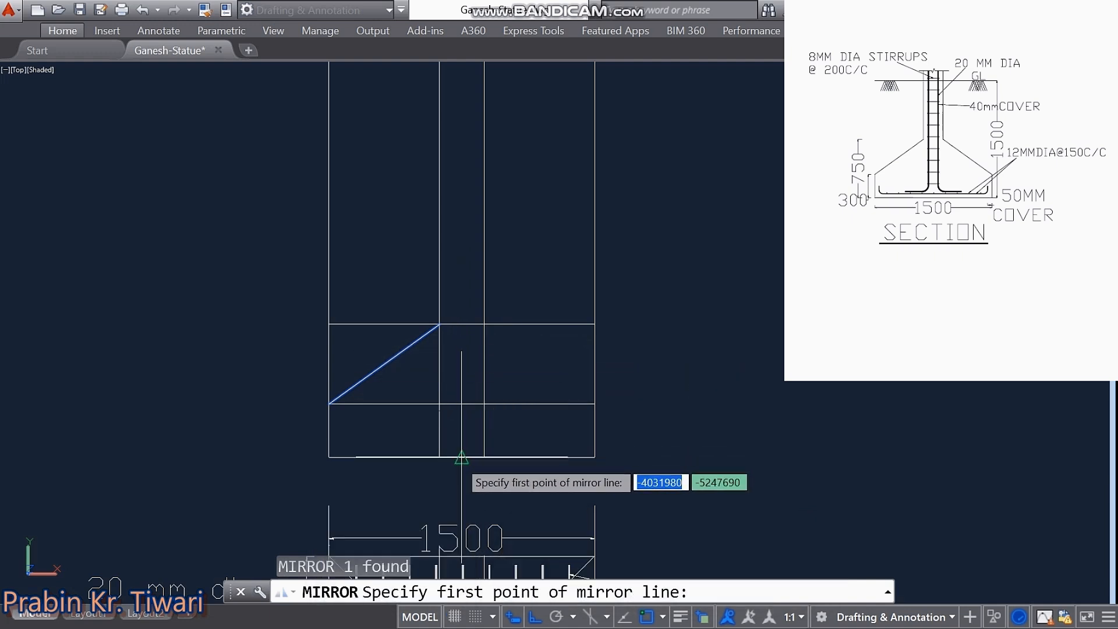
left_click(462, 457)
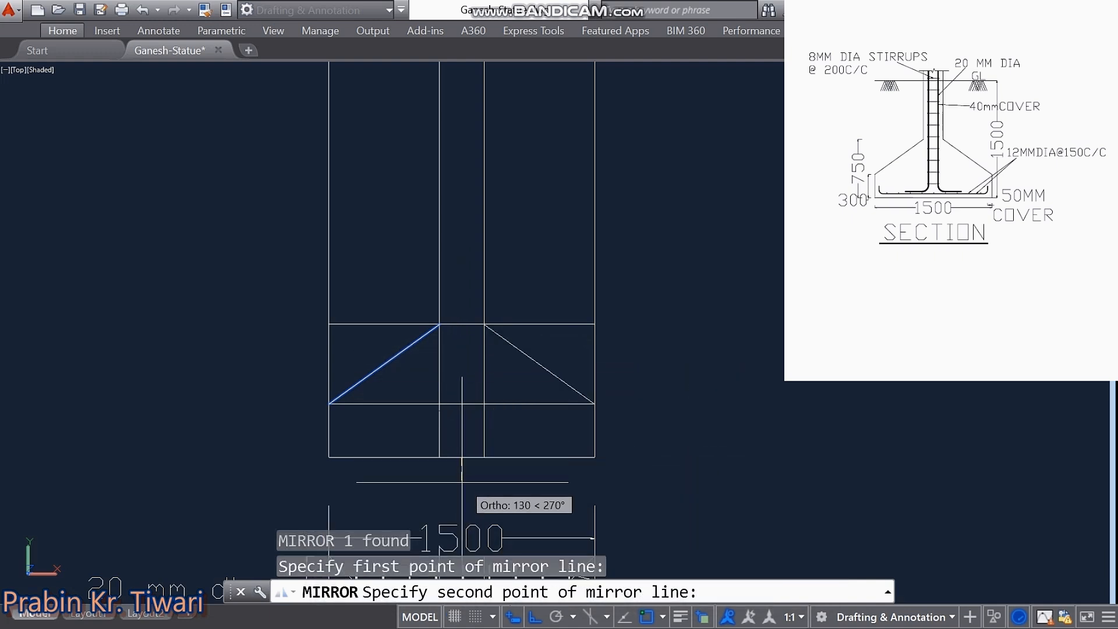
left_click(462, 484)
middle_click_drag(463, 486, 463, 401)
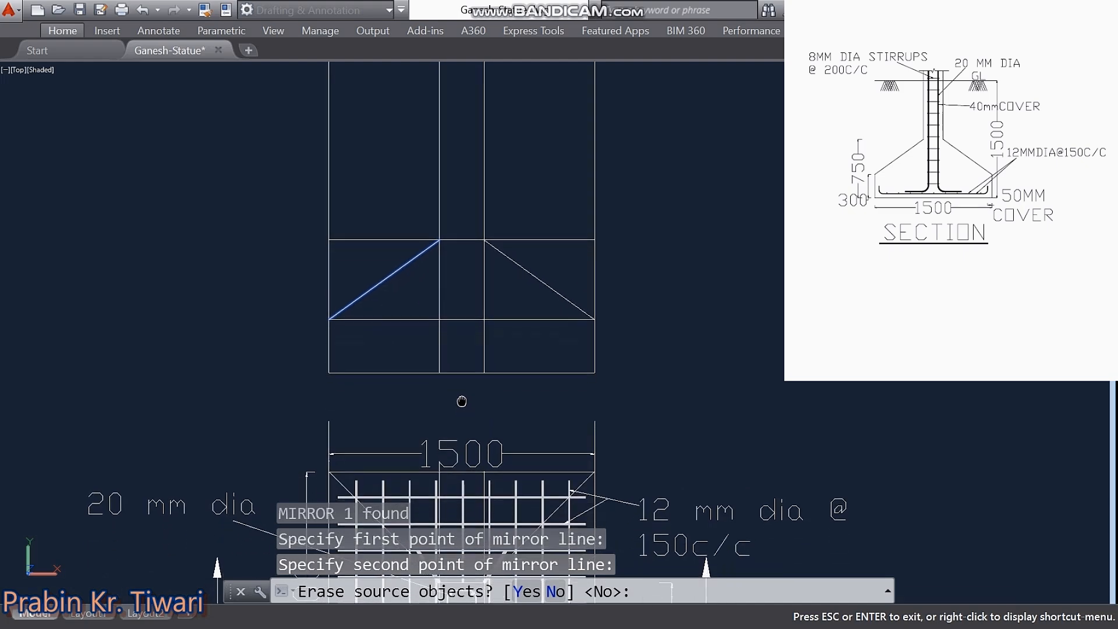
key("Return")
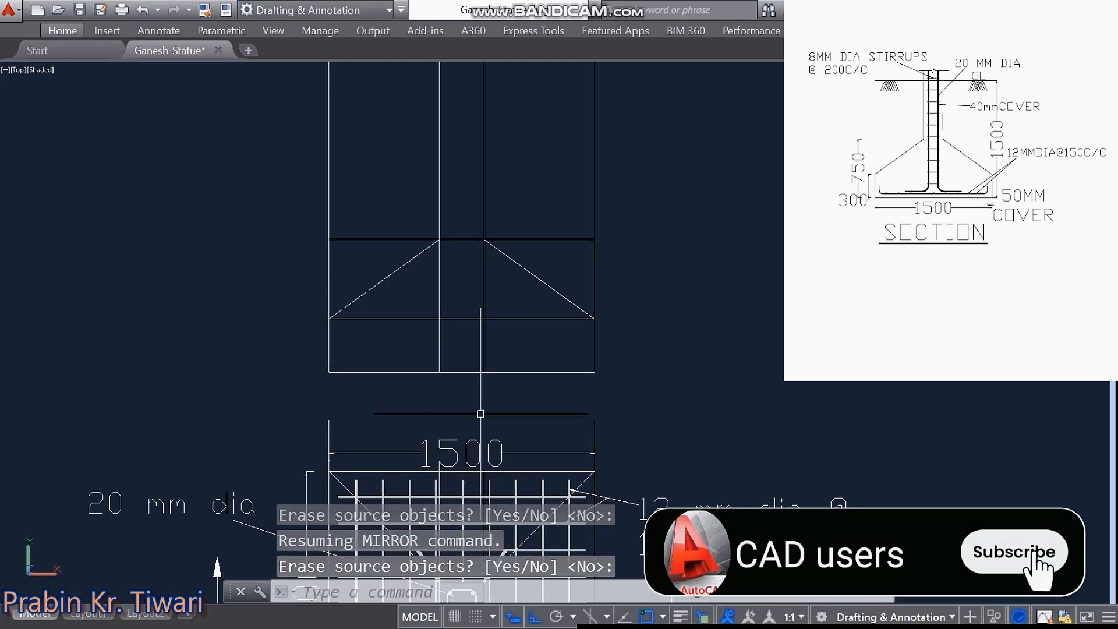
Step: Delete the two horizontal helper lines at the 750 and 300 levels of the section
middle_click_drag(542, 275, 545, 298)
left_click(551, 265)
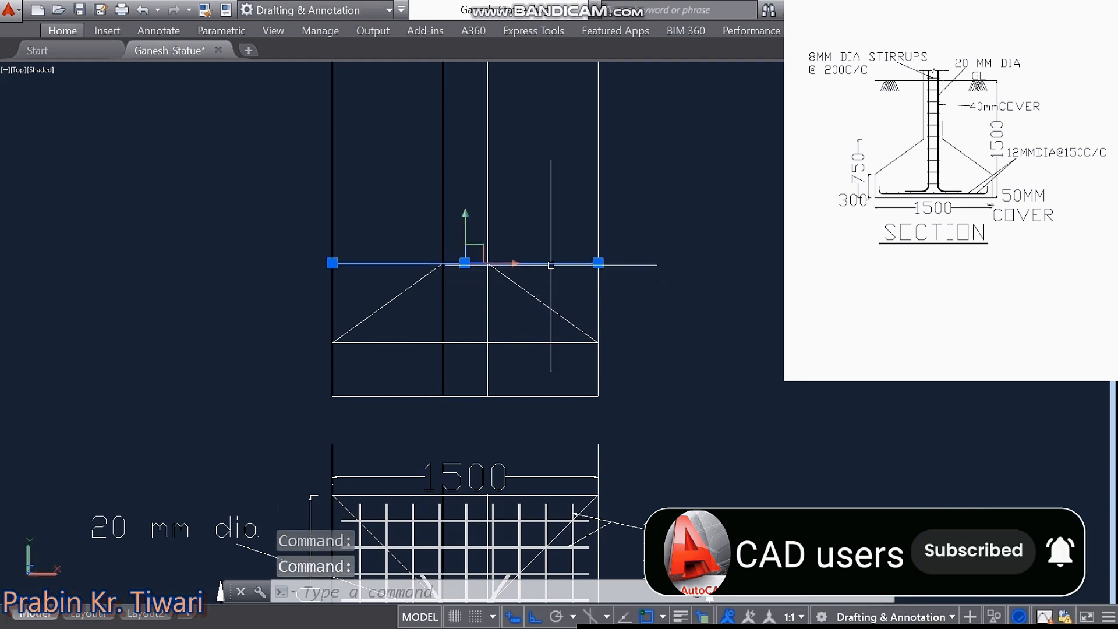
key("Delete")
left_click(542, 344)
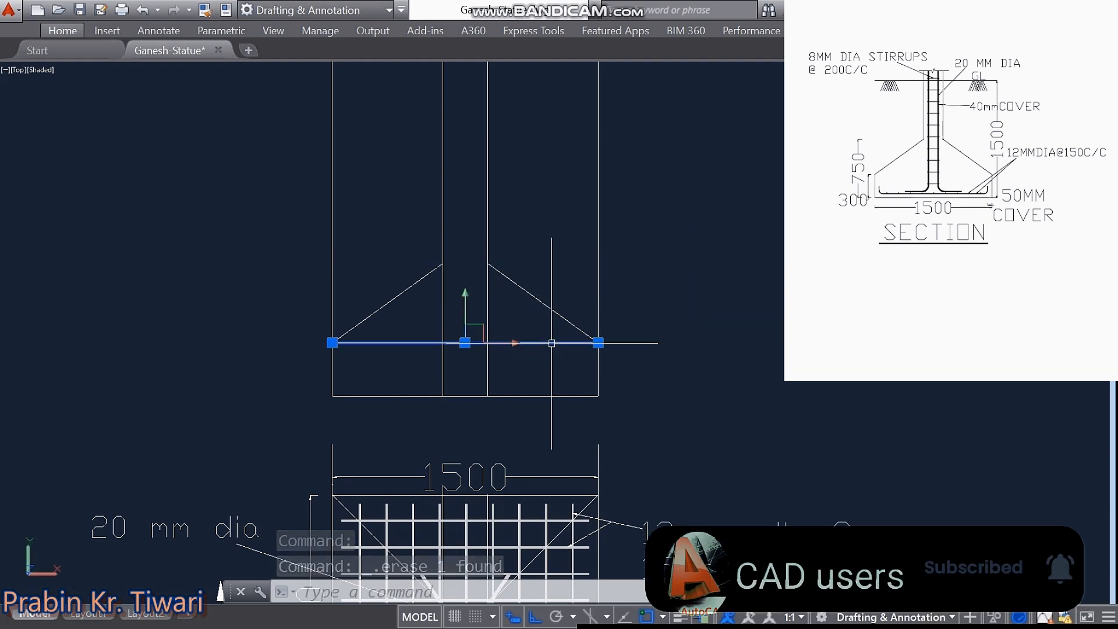
key("Delete")
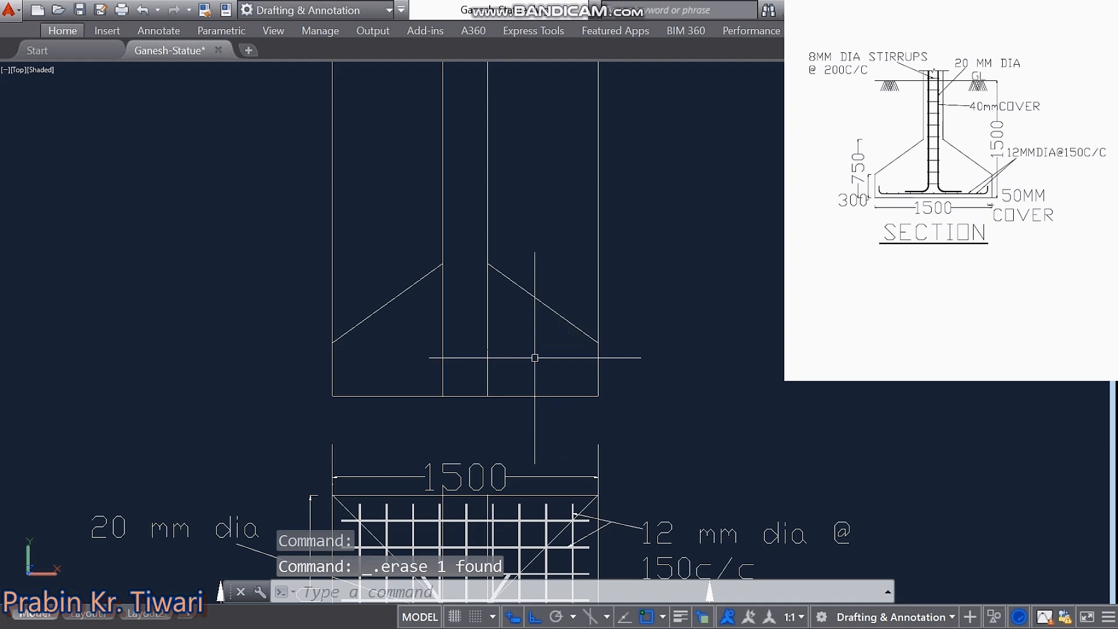
middle_click_drag(514, 398, 528, 391)
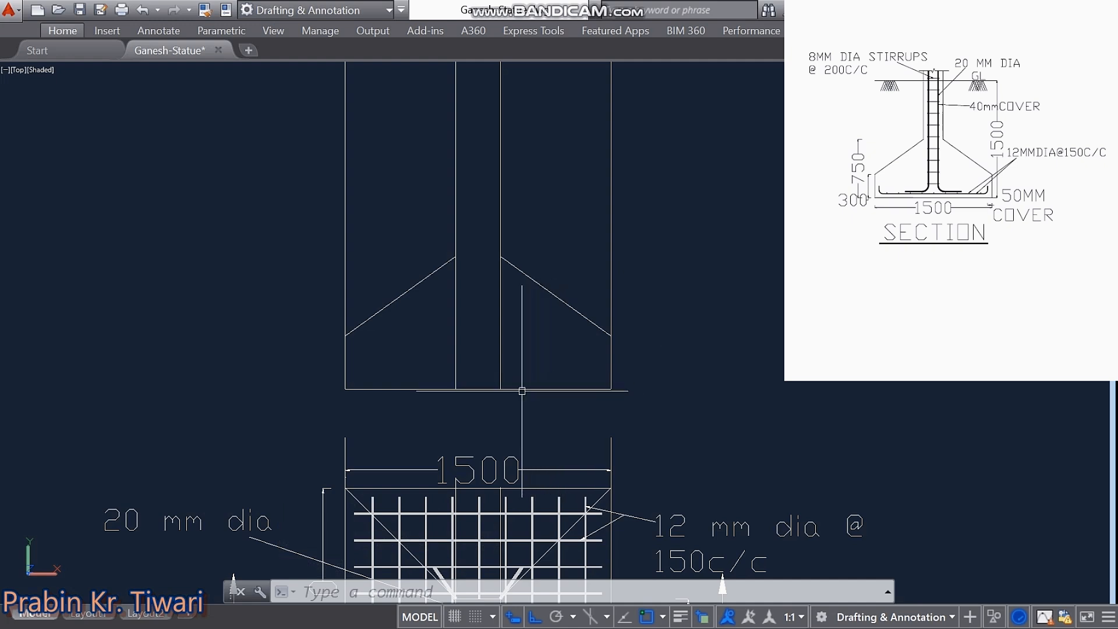
middle_click_drag(521, 376, 517, 327)
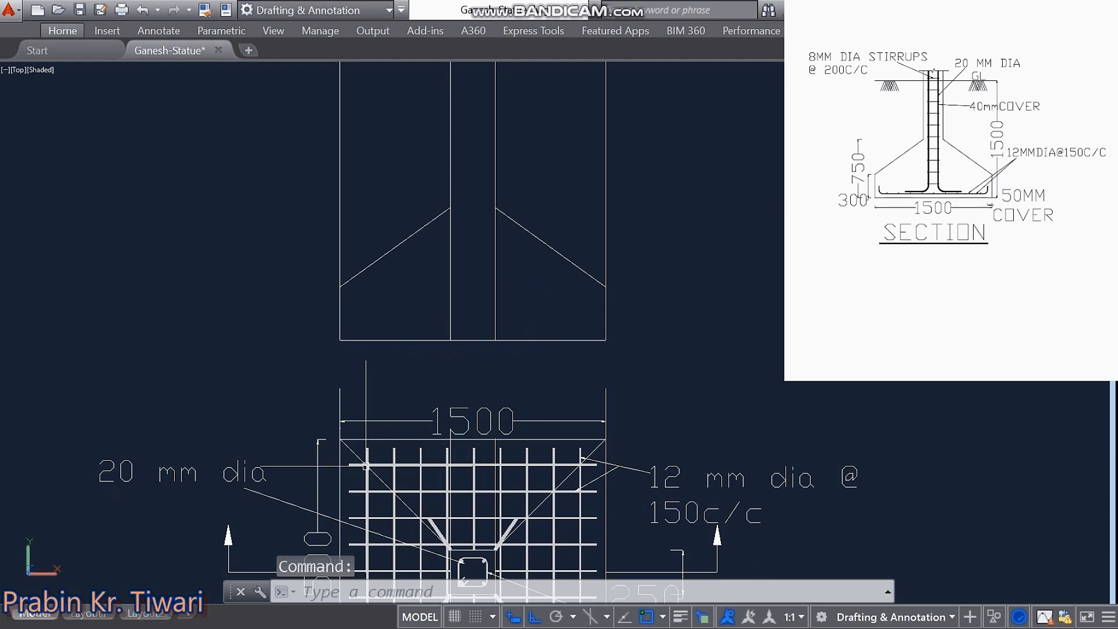
middle_click_drag(523, 317, 507, 260)
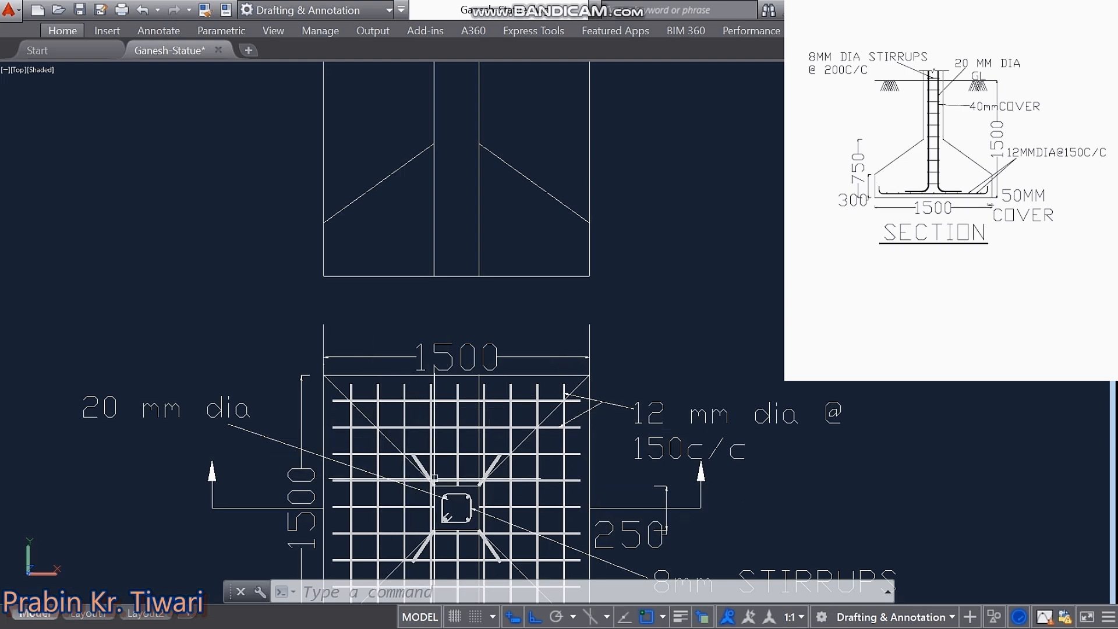
middle_click_drag(414, 451, 429, 473)
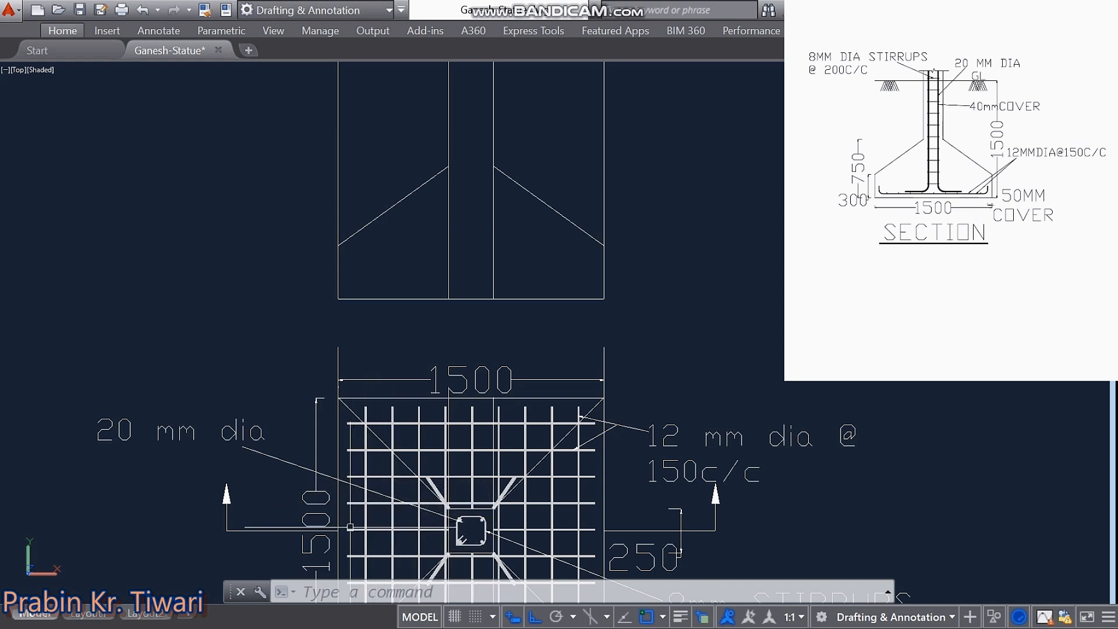
middle_click_drag(455, 294, 460, 321)
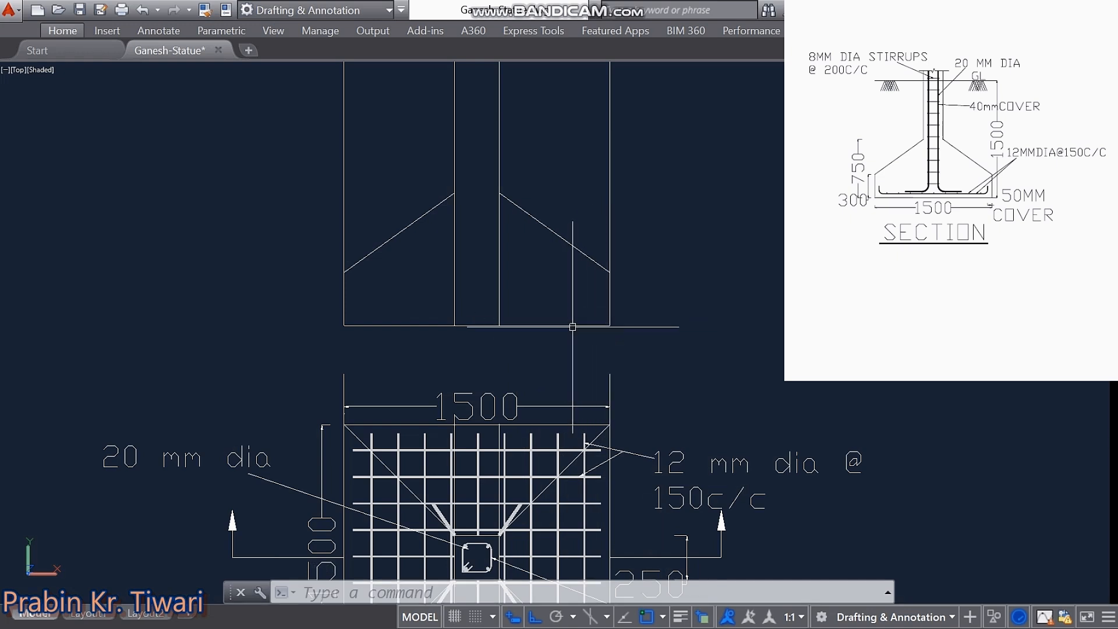
middle_click_drag(543, 294, 518, 300)
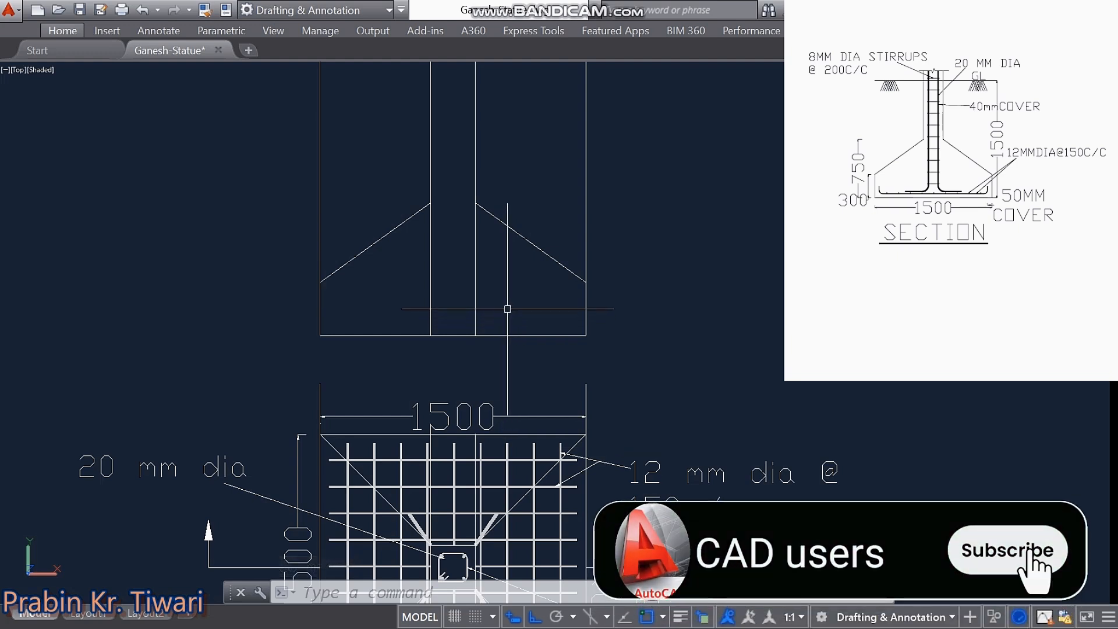
Step: Offset the section's base line 56 upward to locate the bottom reinforcement bar
middle_click_drag(502, 320, 500, 311)
type("of")
key("Return")
type("56")
key("Return")
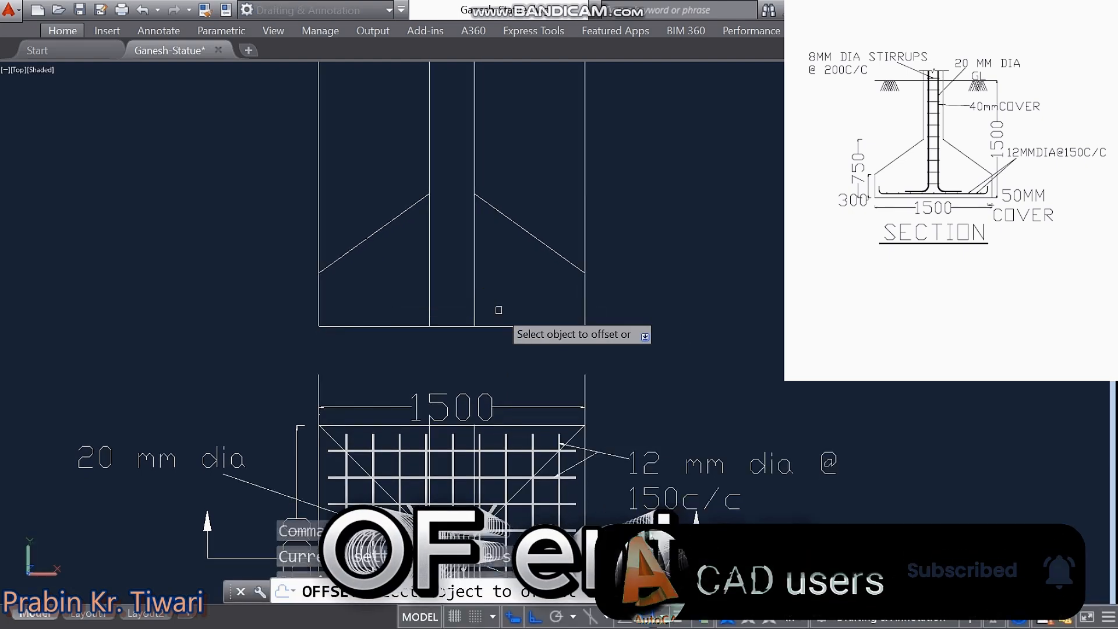
left_click(499, 325)
left_click(500, 310)
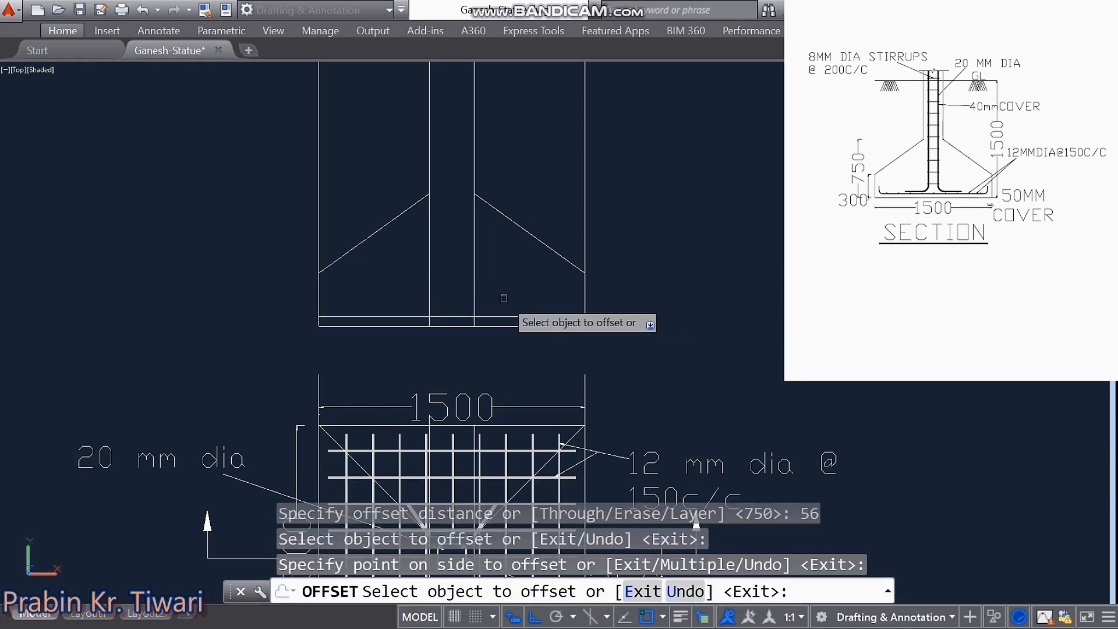
key("Escape")
key("Escape")
key("Escape")
key("Escape")
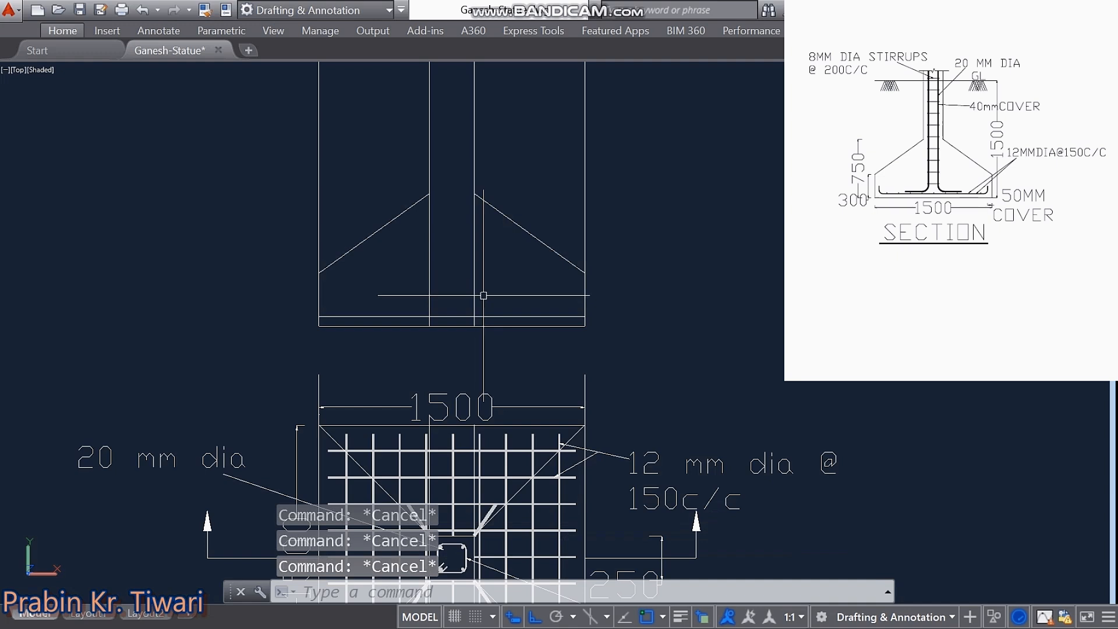
middle_click_drag(490, 310, 489, 285)
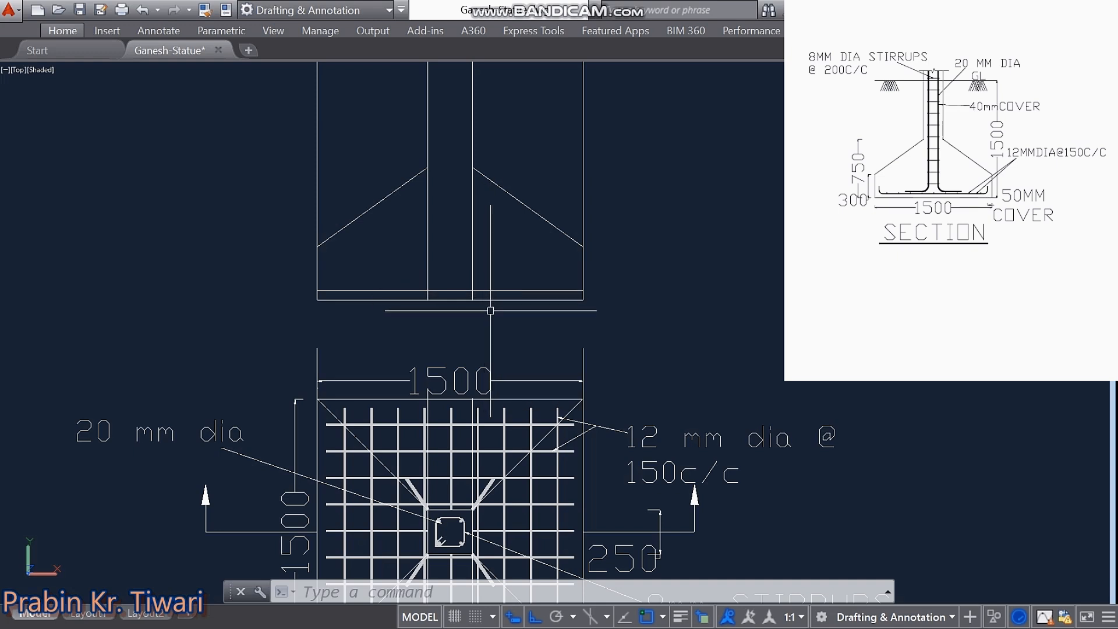
middle_click_drag(580, 269, 663, 268)
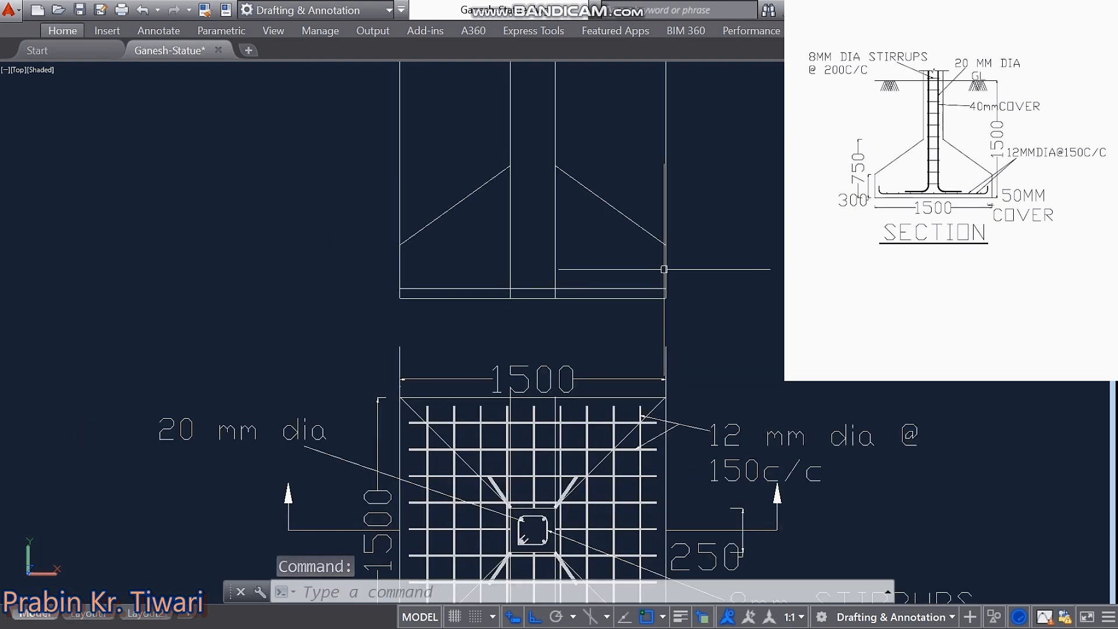
middle_click_drag(601, 408, 553, 218)
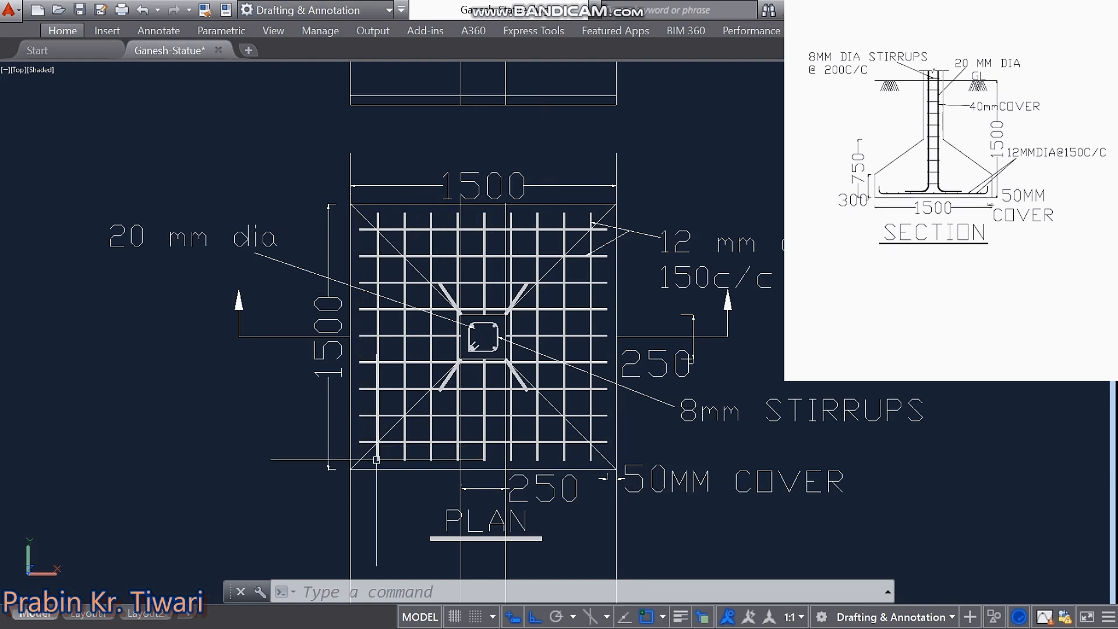
middle_click_drag(595, 148, 566, 312)
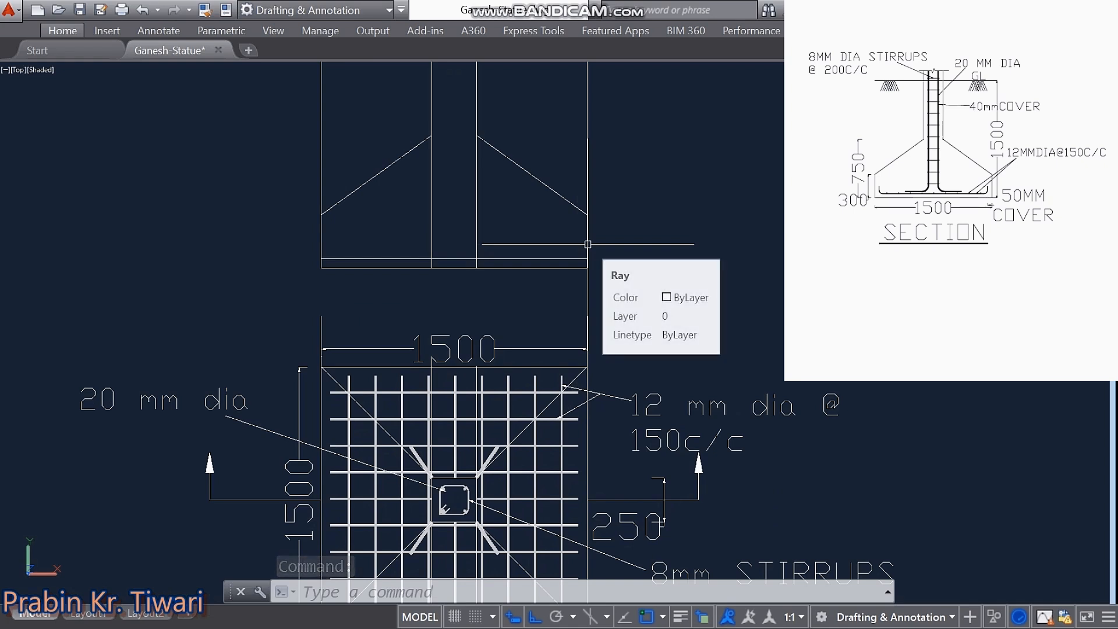
type("OFFSET")
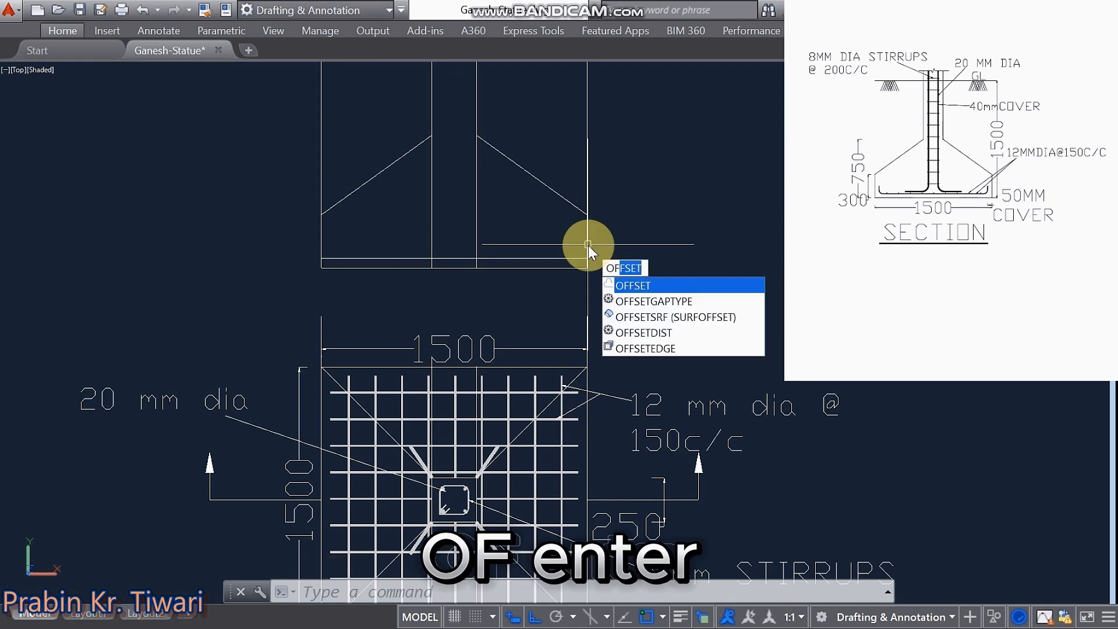
key("Return")
type("50")
key("Return")
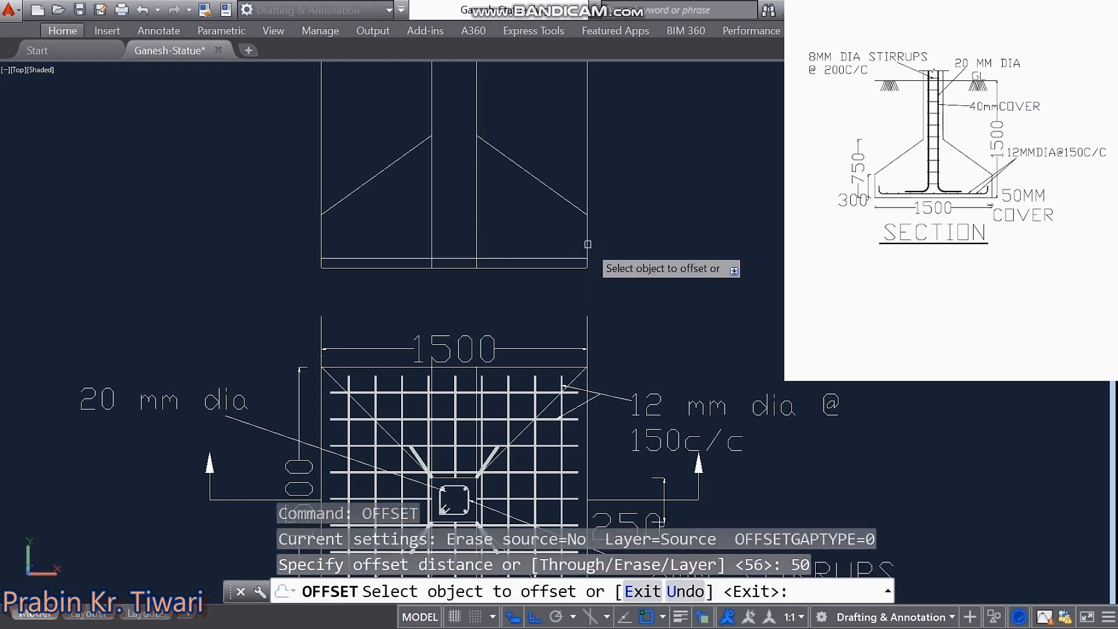
key("Escape")
key("Escape")
key("Escape")
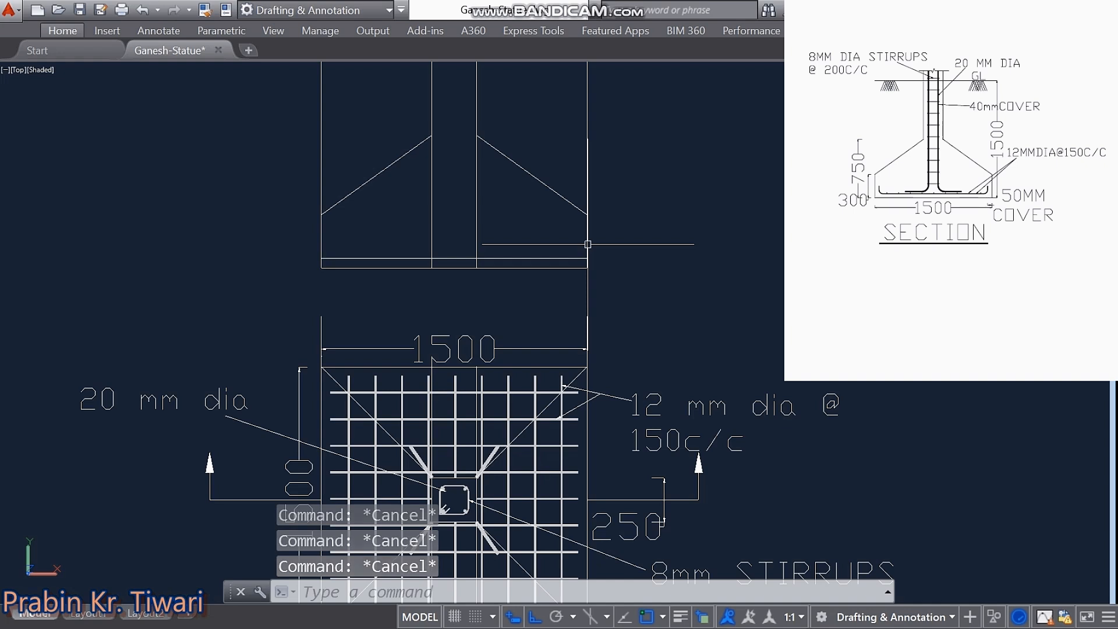
Step: Offset the footing's two outer vertical lines 56 inward in the section
left_click(588, 244)
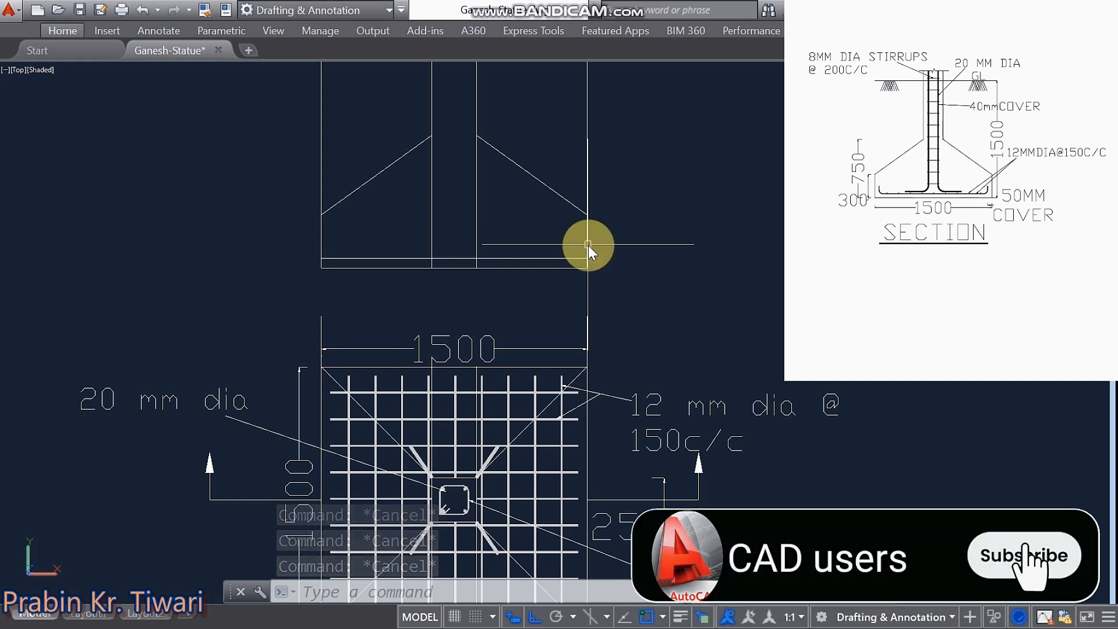
type("Of")
key("Return")
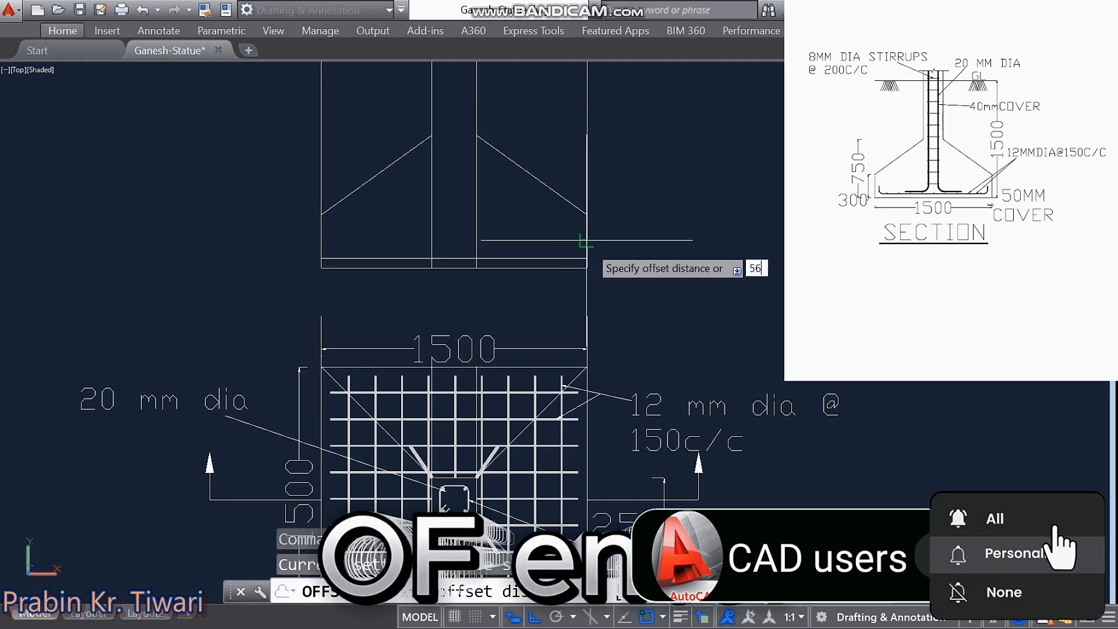
key("Return")
left_click(588, 244)
left_click(579, 243)
left_click(322, 228)
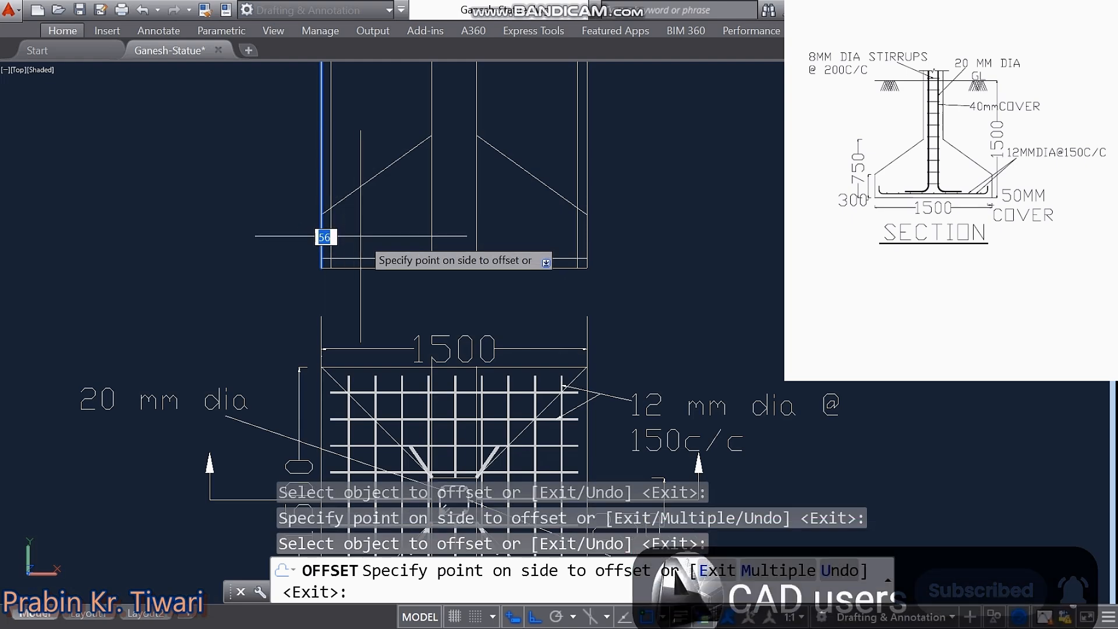
left_click(364, 236)
key("Escape")
key("Escape")
key("Escape")
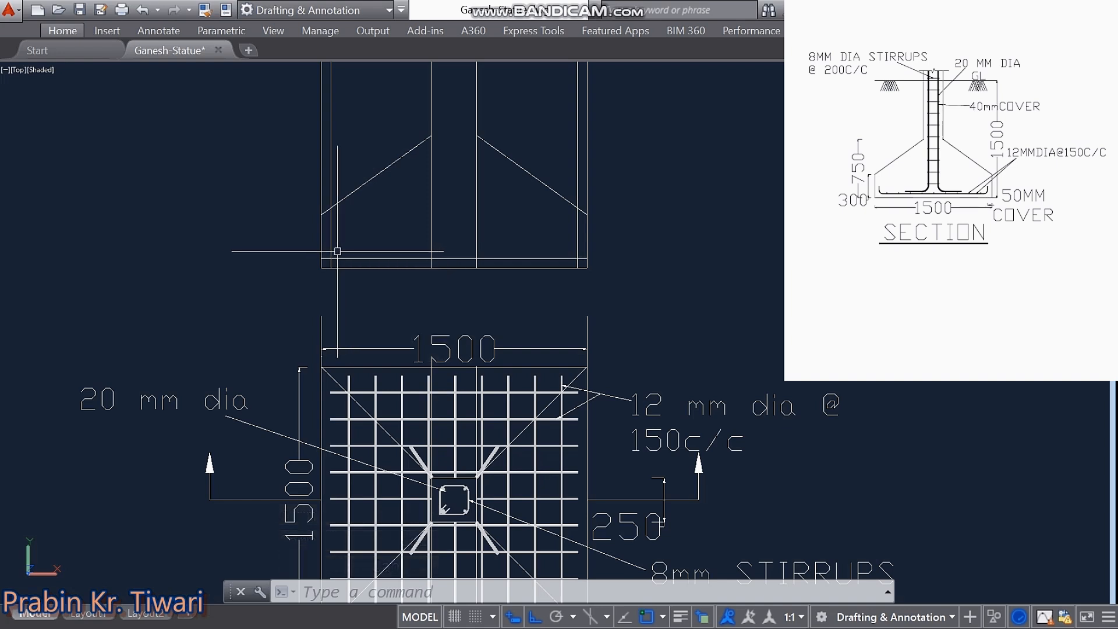
Step: Trim the offset lines and the column lines at the bottom bar so the bar ends cleanly at the cover lines
middle_click_drag(339, 247, 344, 230)
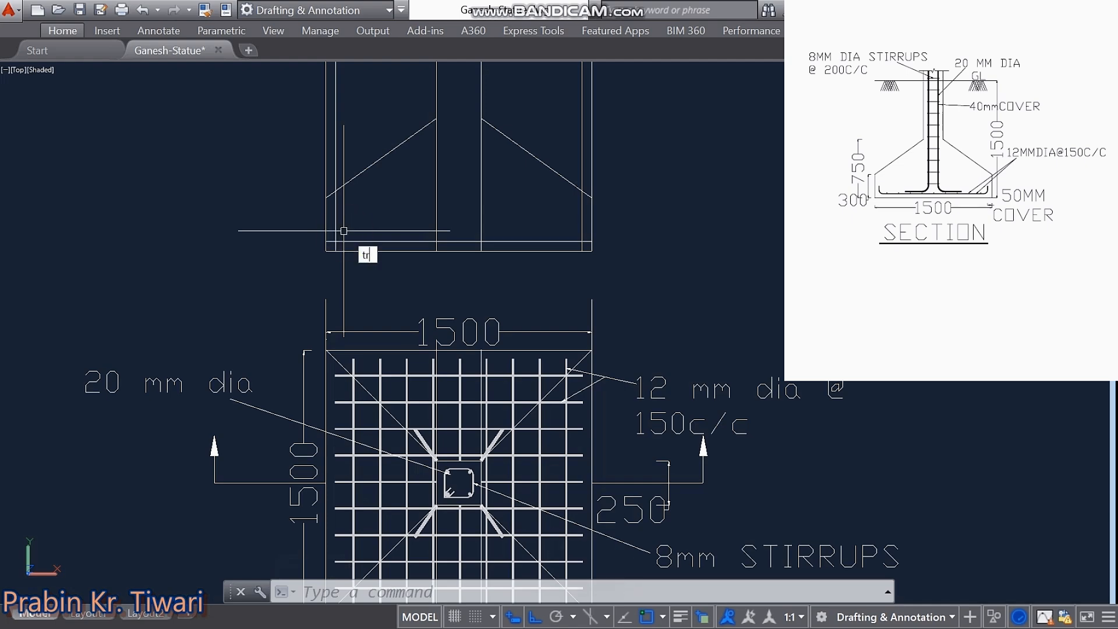
key("Return")
key("Return")
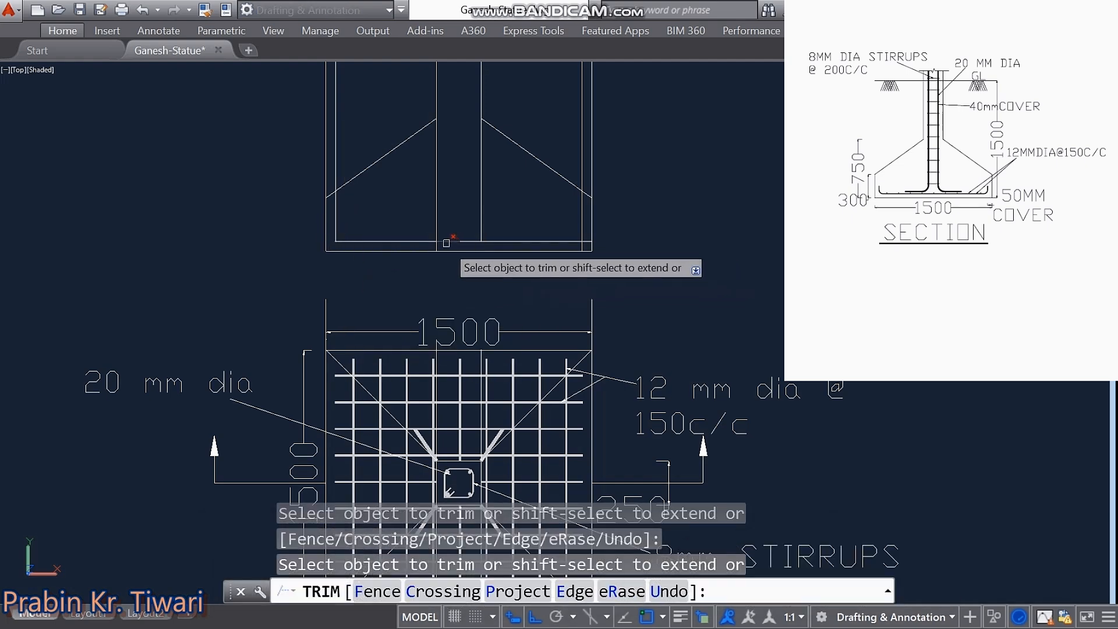
key("Escape")
key("Escape")
key("Escape")
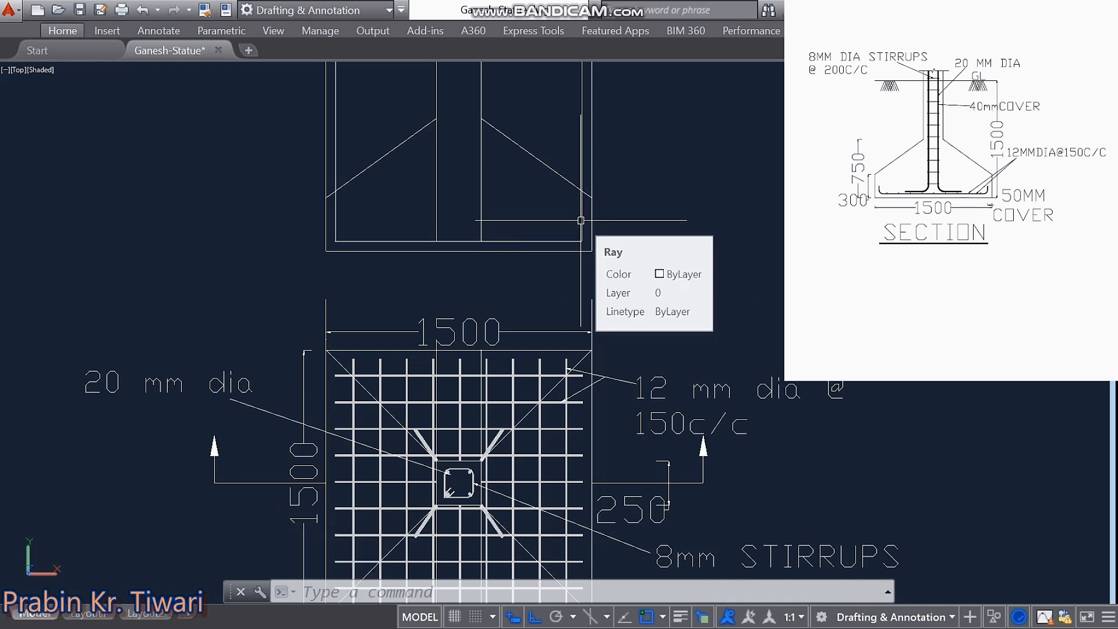
Step: Draw a 100 long vertical hook line upward from the left end of the bottom bar
middle_click_drag(580, 217, 582, 281)
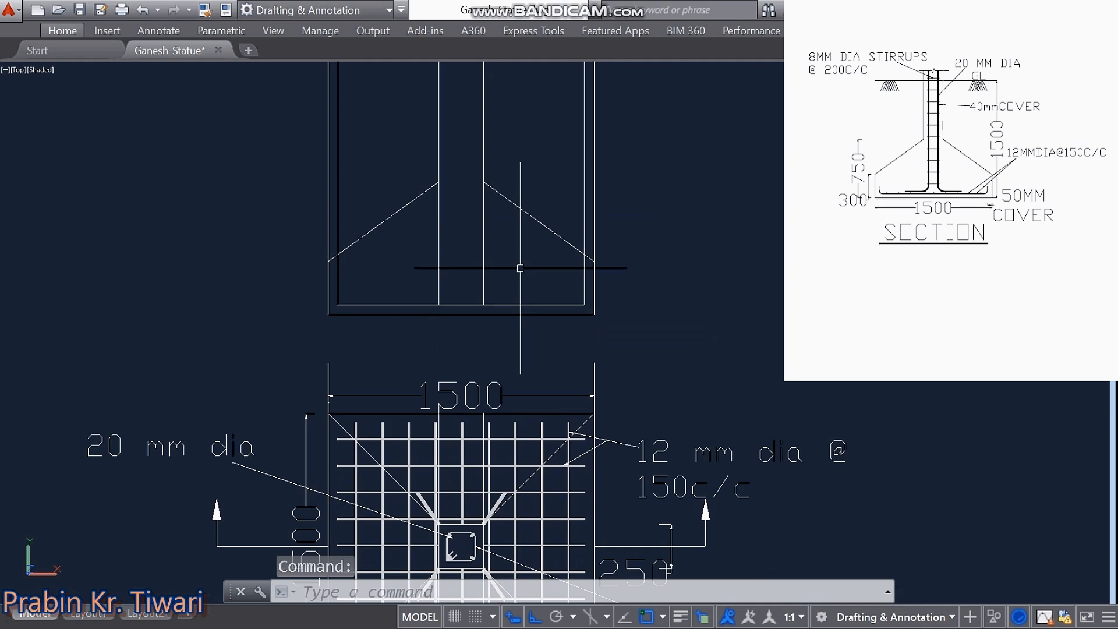
type("l")
key("Return")
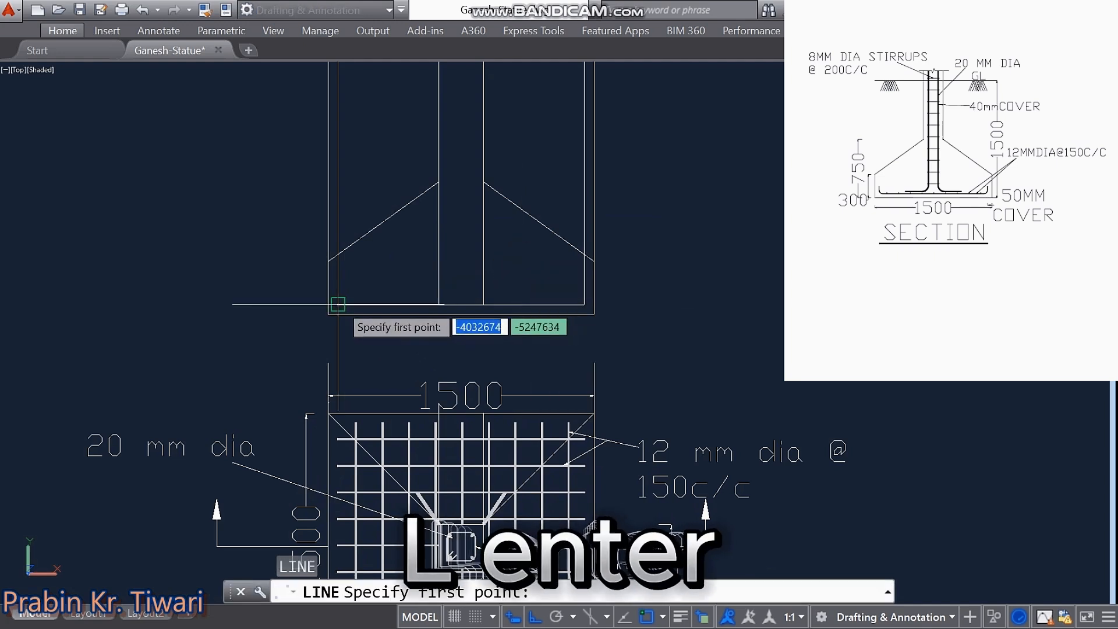
left_click(338, 304)
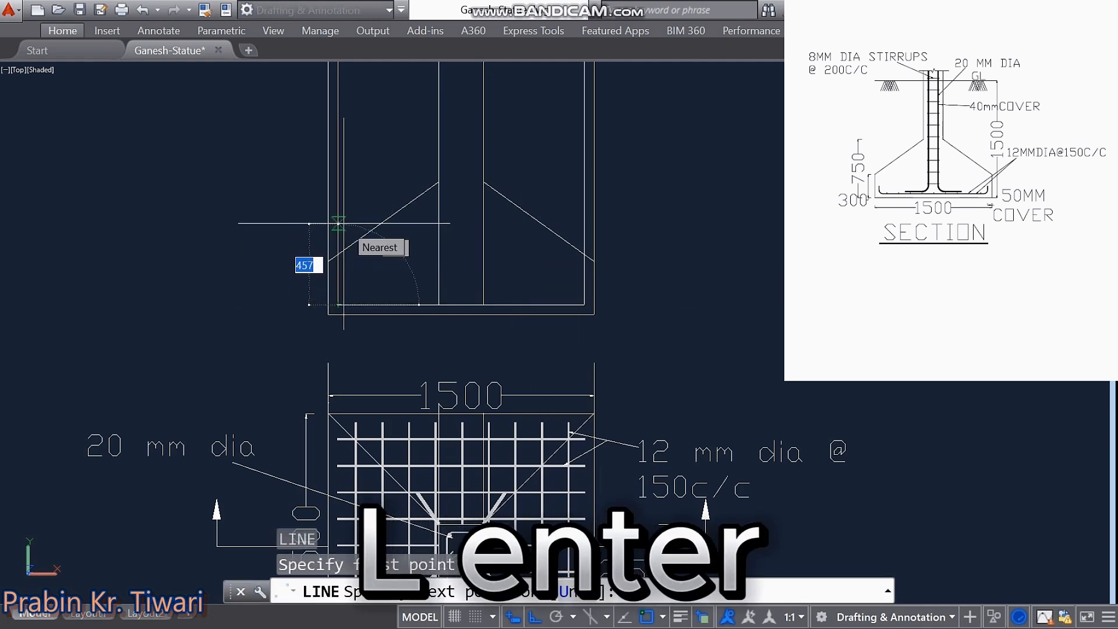
type("100")
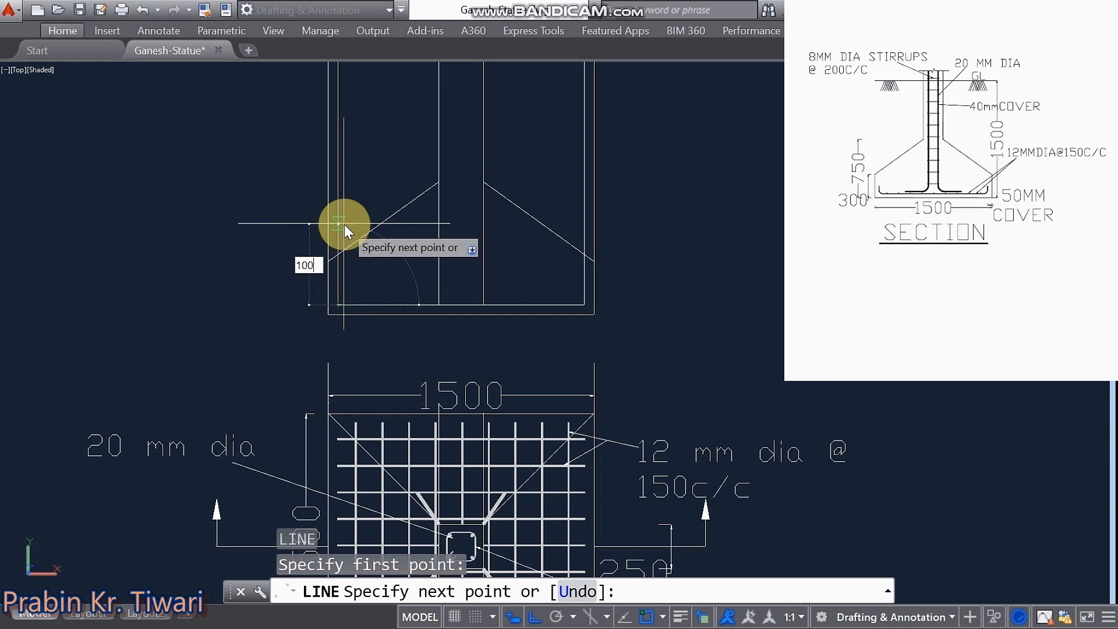
key("Return")
key("Escape")
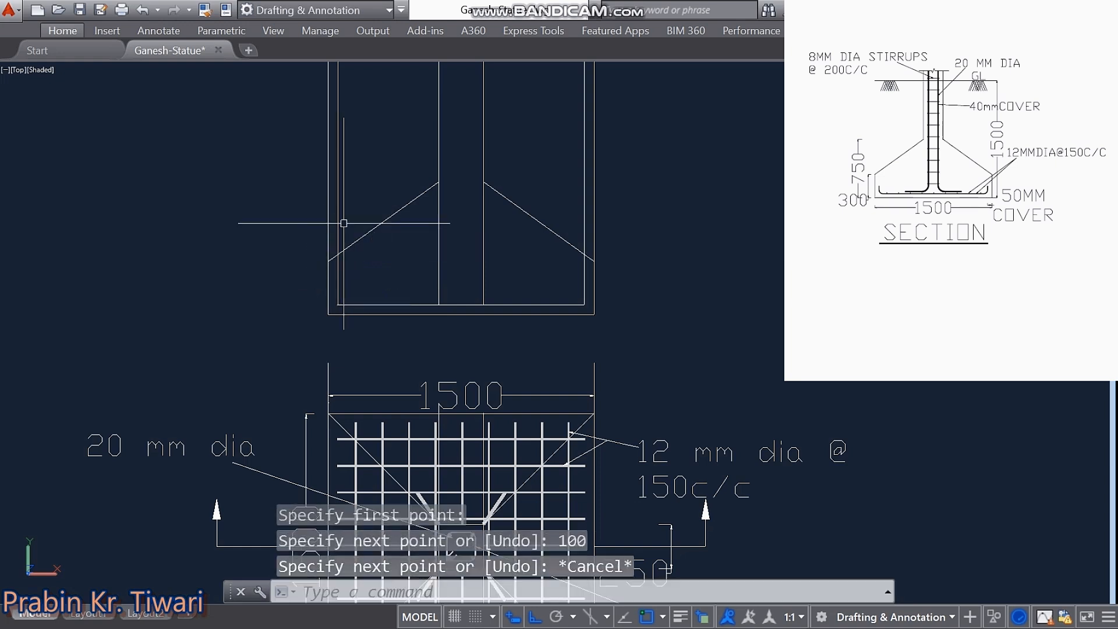
Step: Delete the two vertical cover lines offset inside the footing's outer edges
left_click(339, 151)
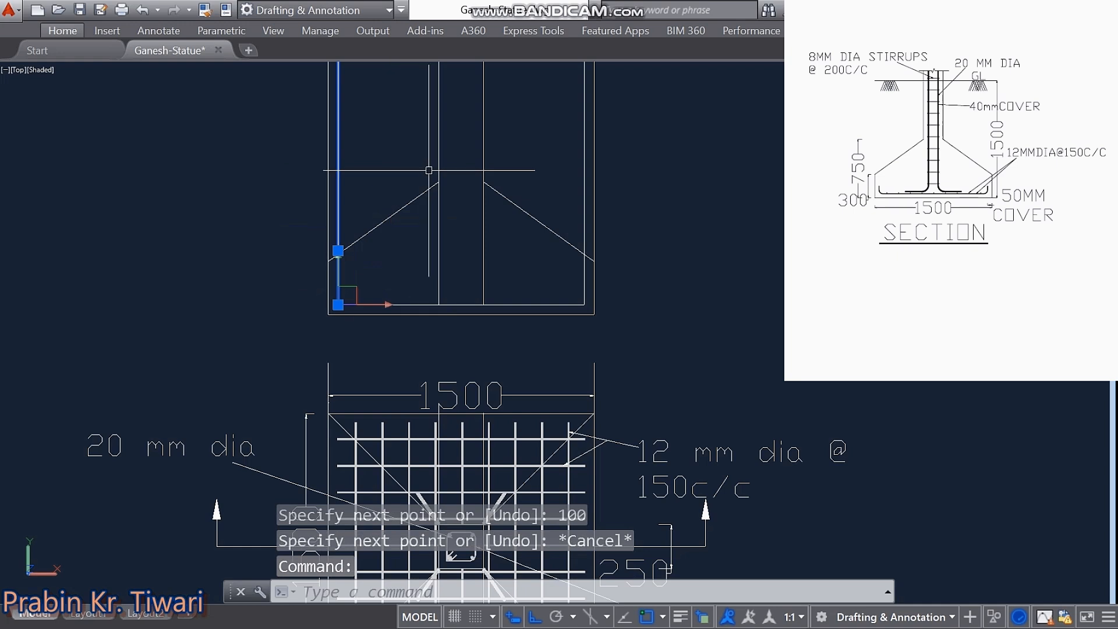
left_click(585, 148)
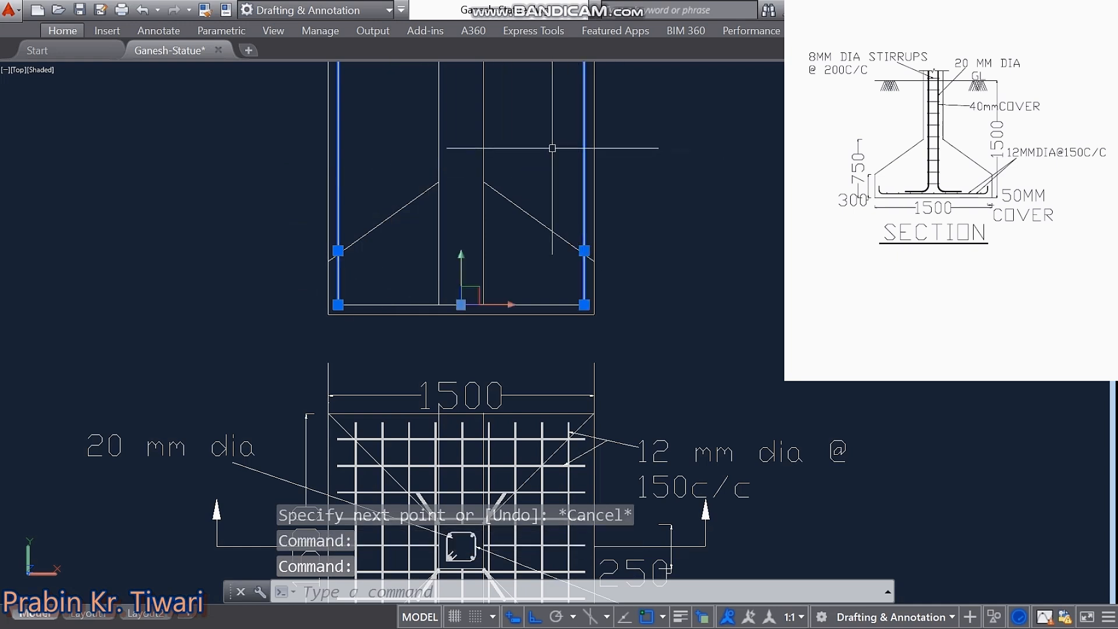
key("Delete")
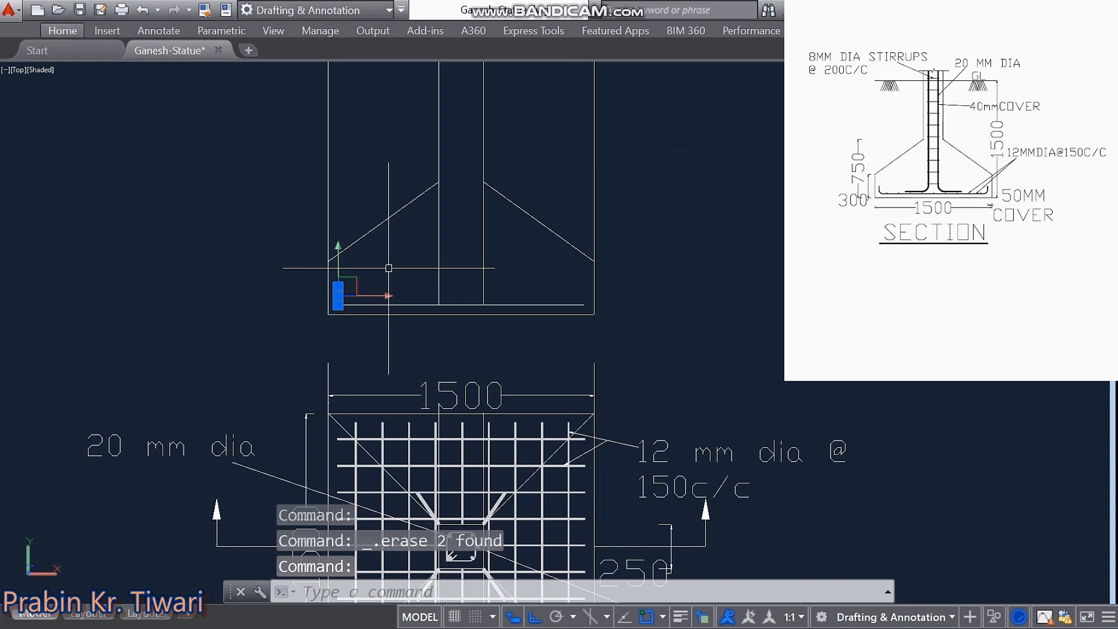
Step: Mirror the short hook line about the vertical axis through the base line's midpoint, keeping the original
type("MI")
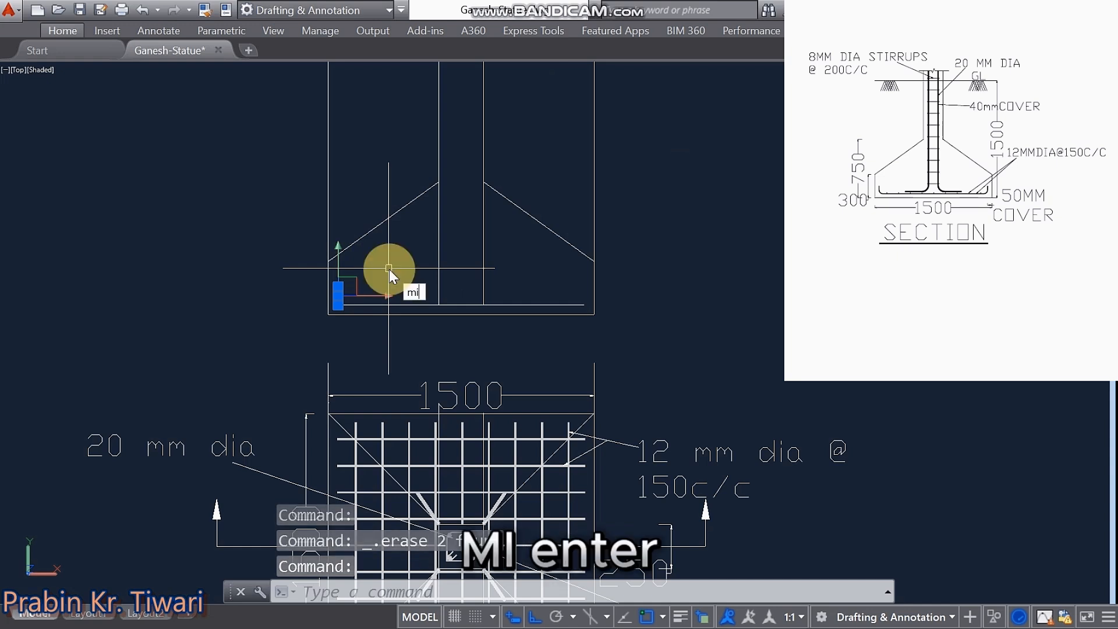
key("Return")
left_click(461, 316)
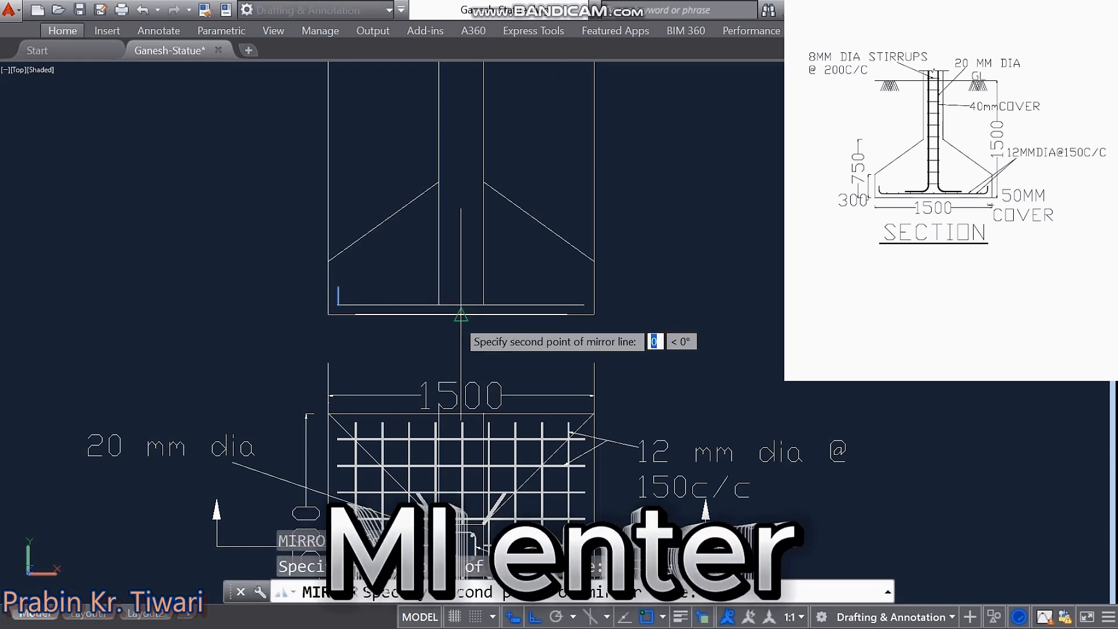
left_click(456, 337)
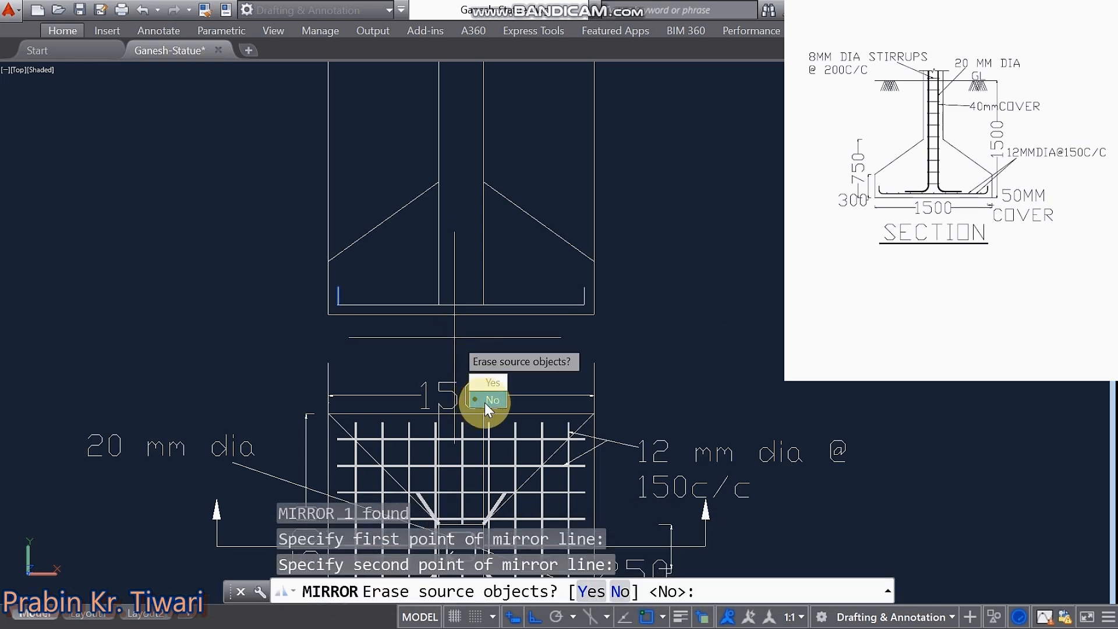
left_click(485, 404)
Step: Undo the last fillet on the bottom bar
middle_click_drag(343, 298, 355, 304)
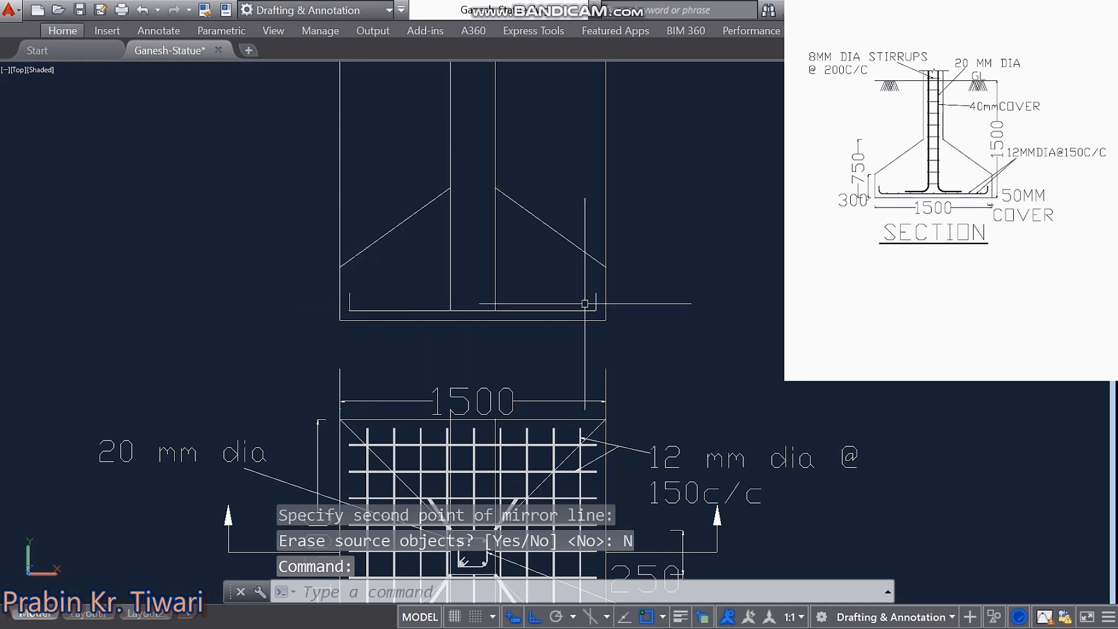
key("ctrl+z")
key("ctrl+z")
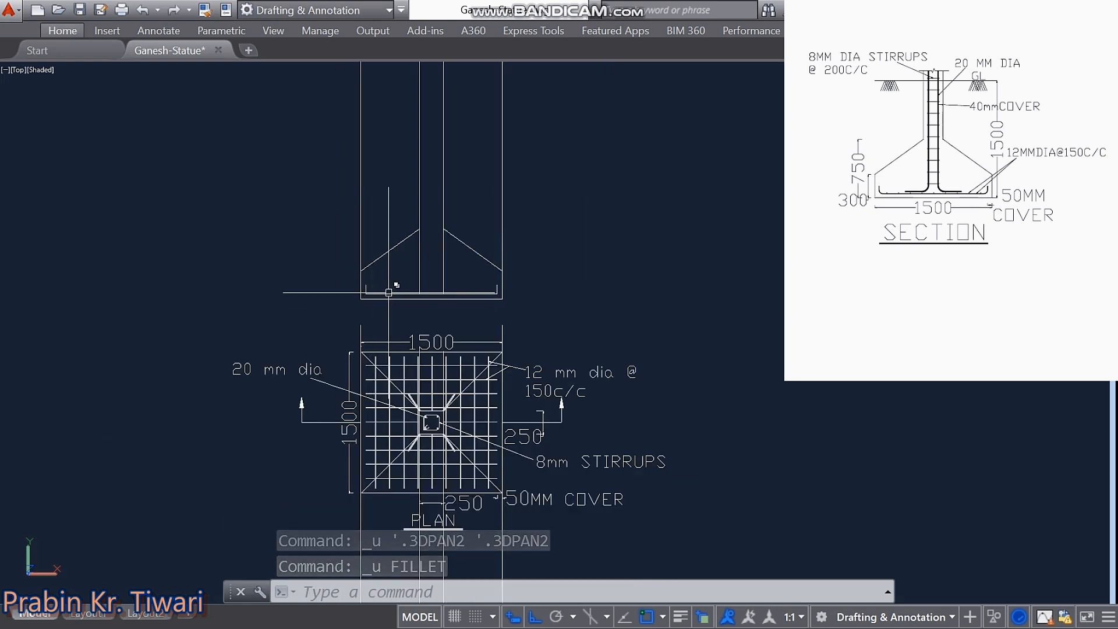
Step: Draw vertical construction lines through the centres of the column's two upper main bars in the plan, extending through the section
scroll(419, 293, "up", 7)
middle_click_drag(408, 559, 391, 350)
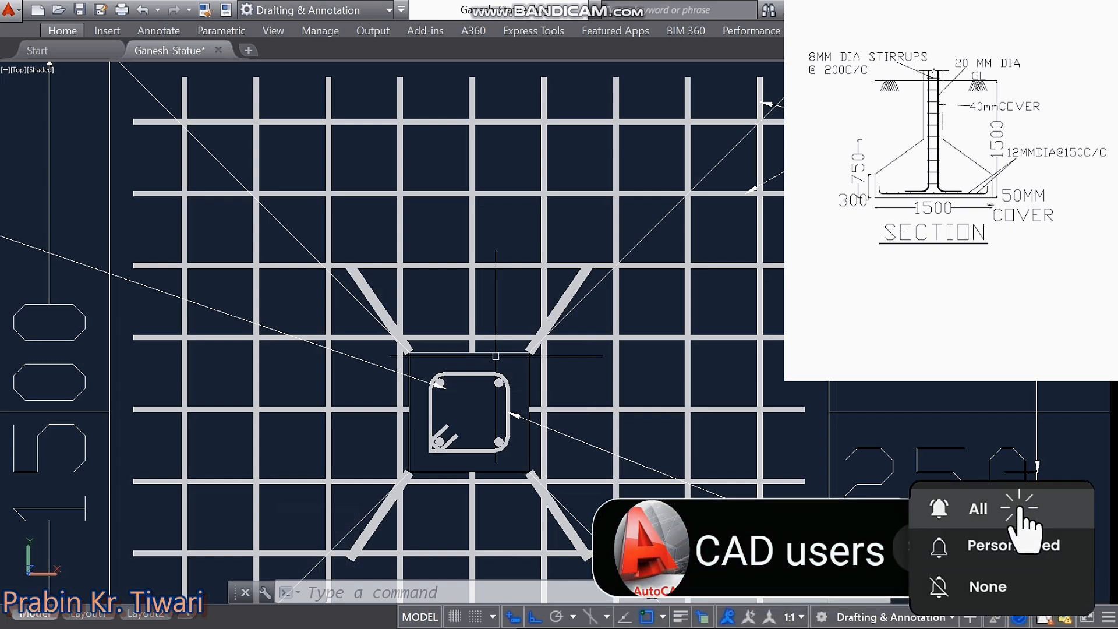
left_click(435, 378)
scroll(439, 379, "up", 6)
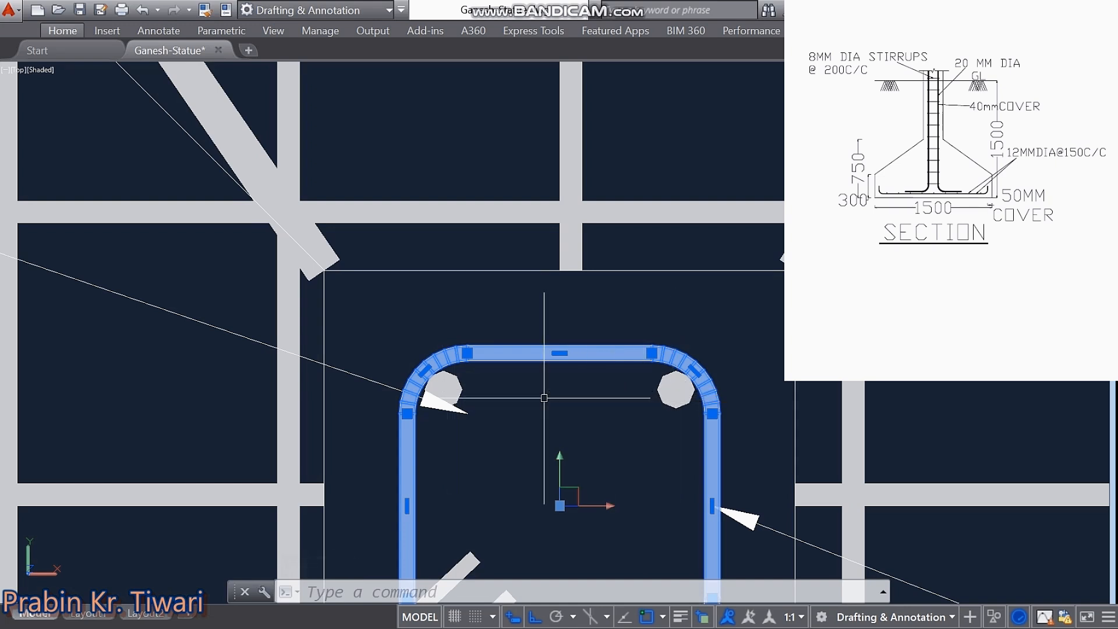
type("l")
key("Return")
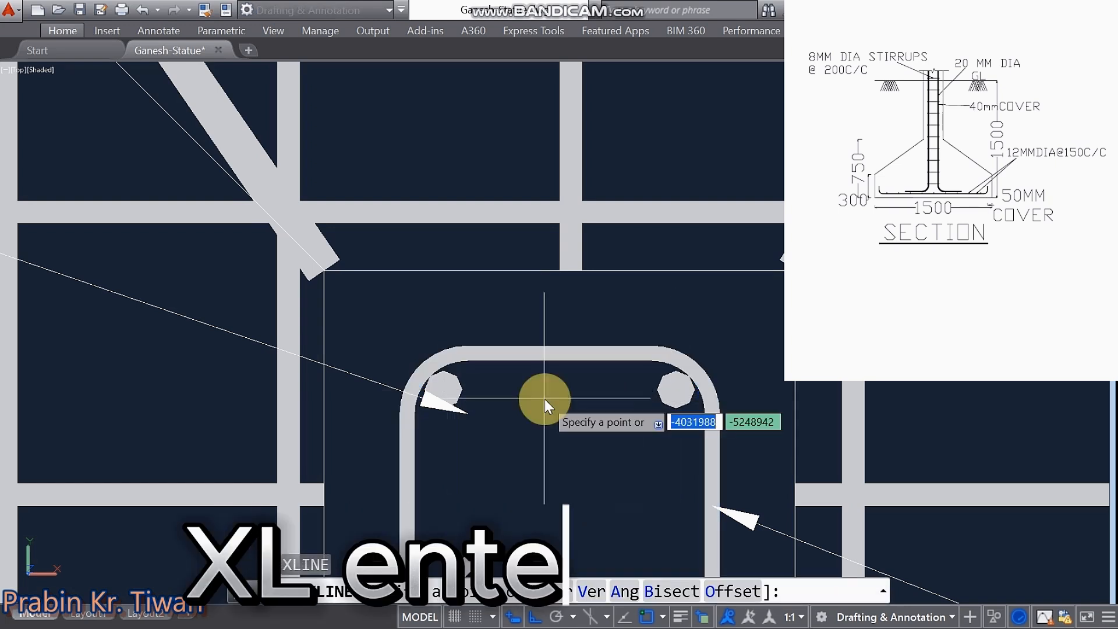
type("v")
key("Return")
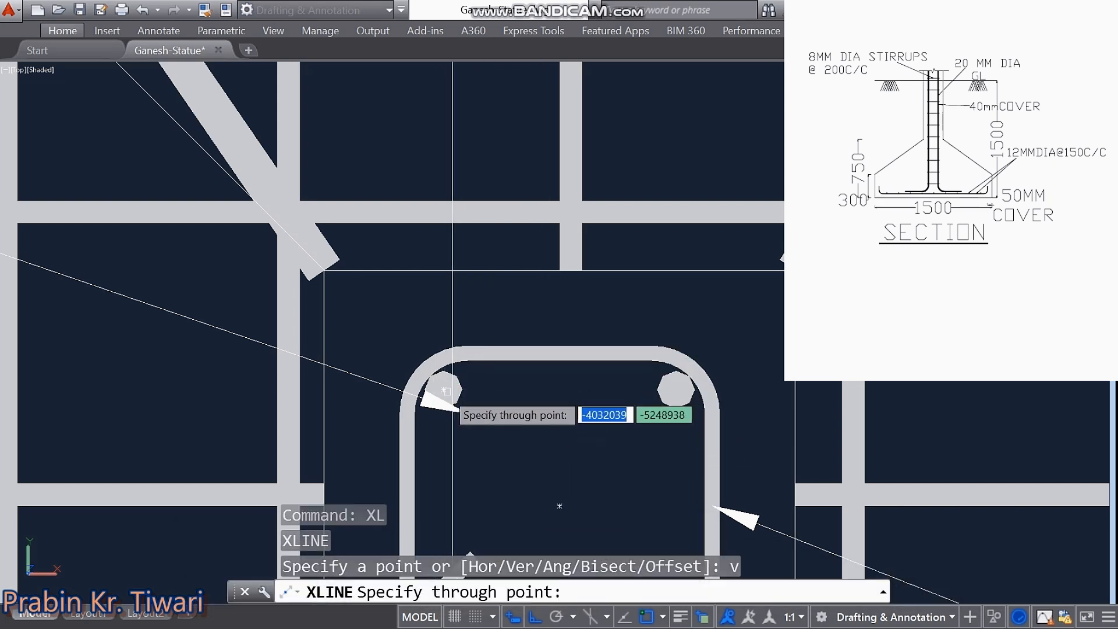
left_click(444, 390)
middle_click_drag(557, 408, 557, 436)
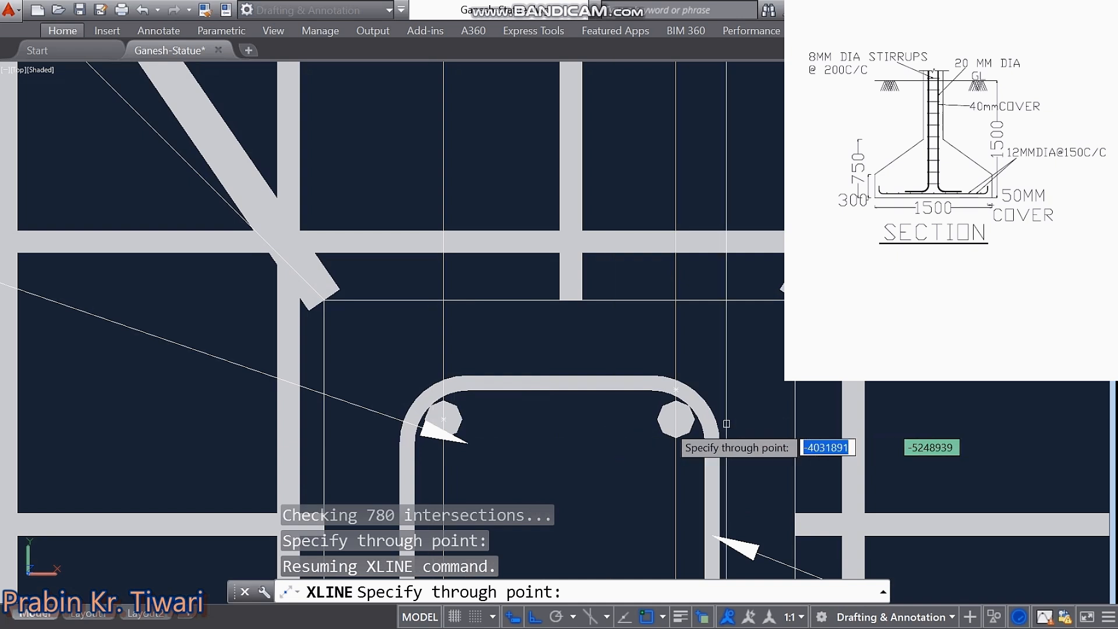
left_click(676, 418)
key("Escape")
key("Escape")
key("Escape")
key("Escape")
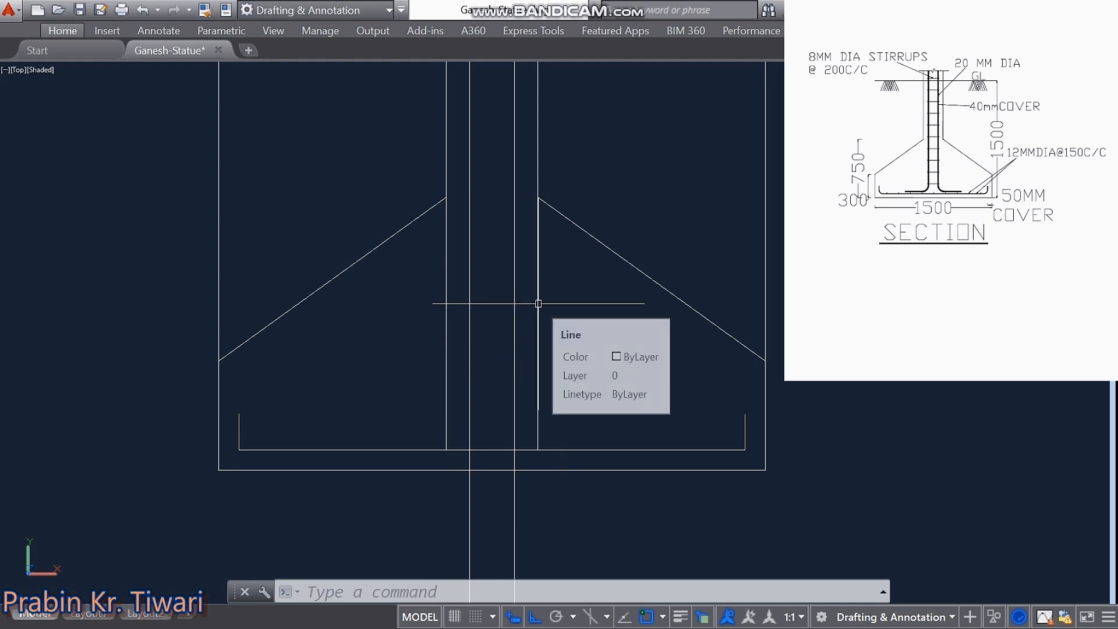
Step: Trim both column outline lines below the top of the sloped edges inside the footing
type("tr")
key("Return")
key("Return")
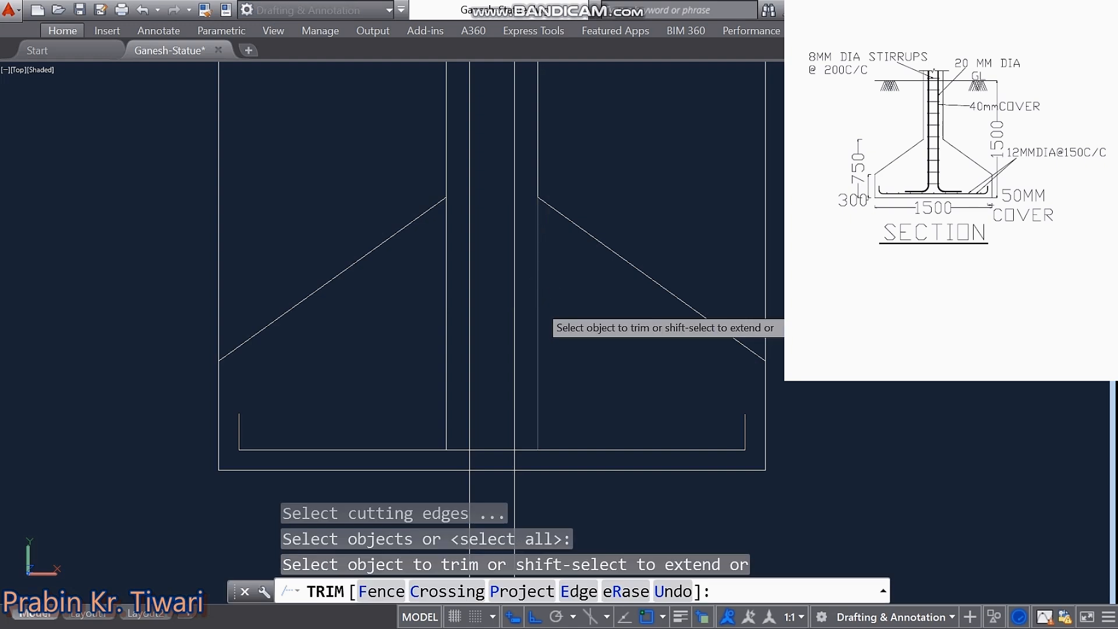
left_click(448, 315)
middle_click_drag(344, 454, 344, 434)
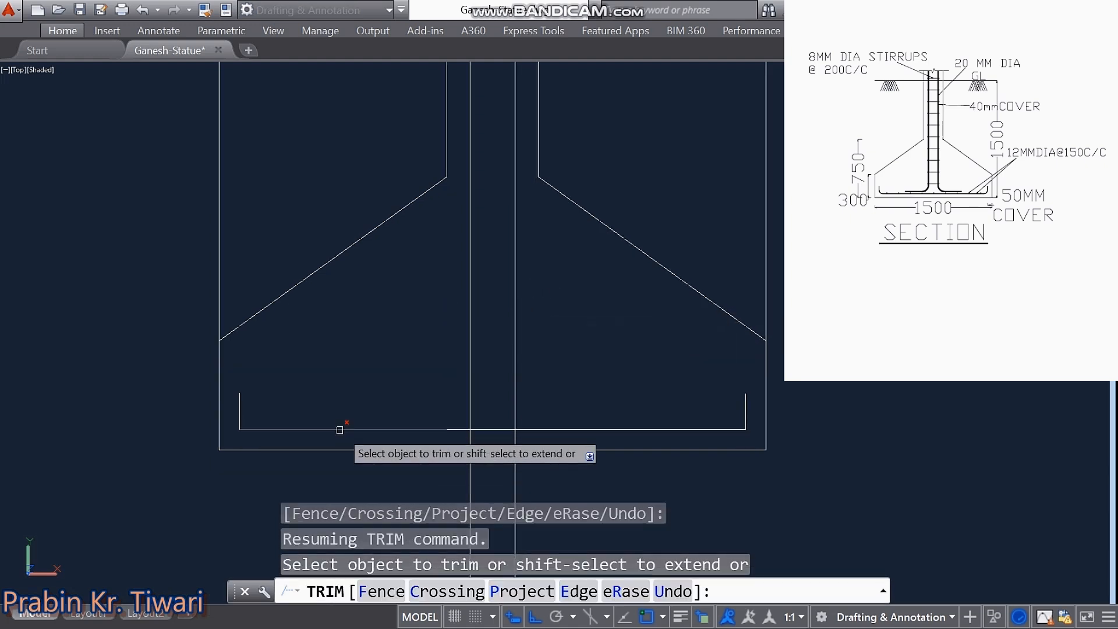
key("Escape")
key("Escape")
key("Escape")
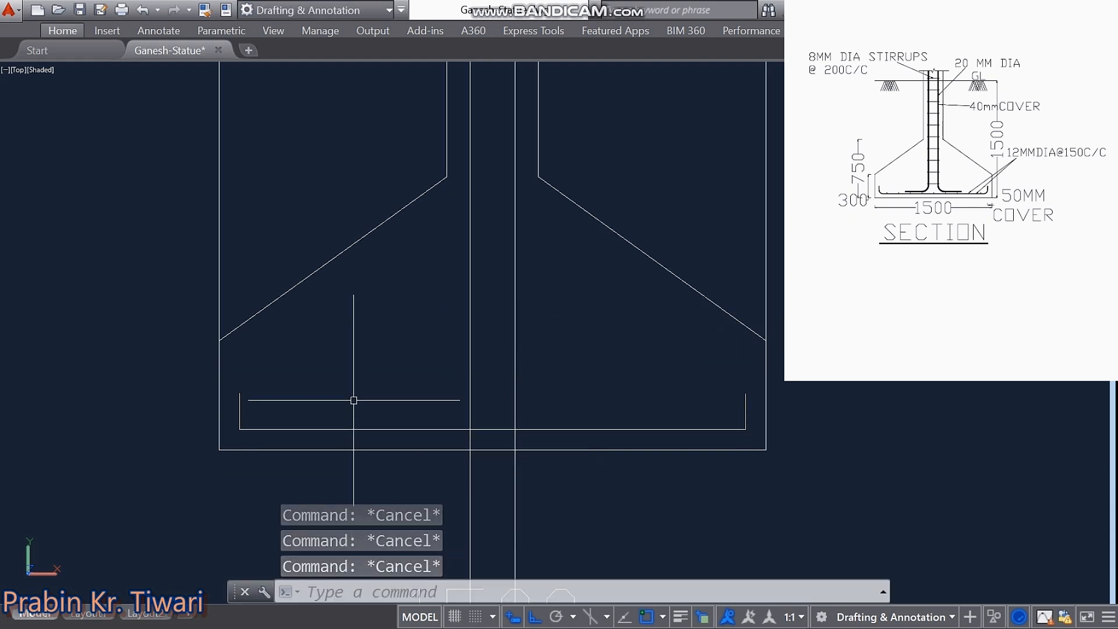
middle_click_drag(351, 358, 307, 380)
left_click_drag(308, 380, 247, 402)
key("Escape")
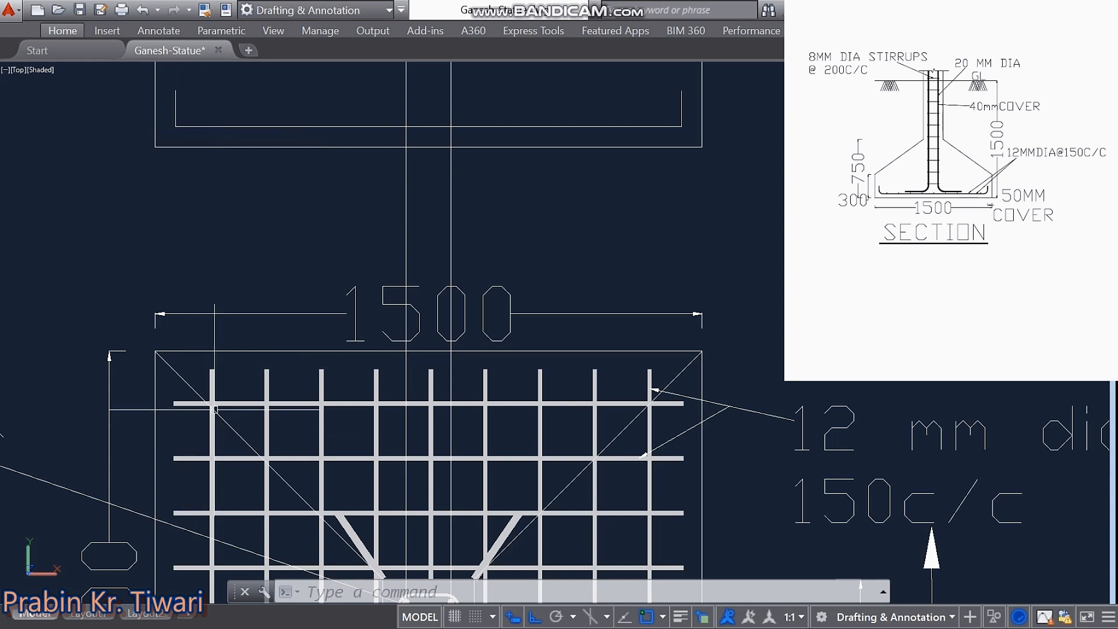
middle_click_drag(249, 127, 245, 242)
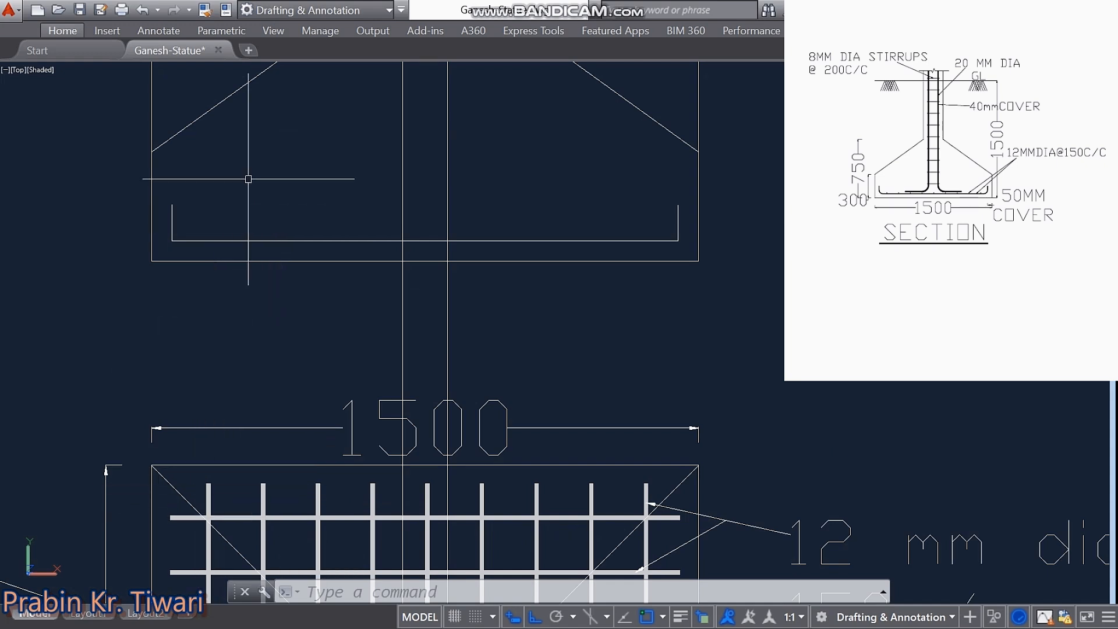
middle_click_drag(363, 162, 346, 232)
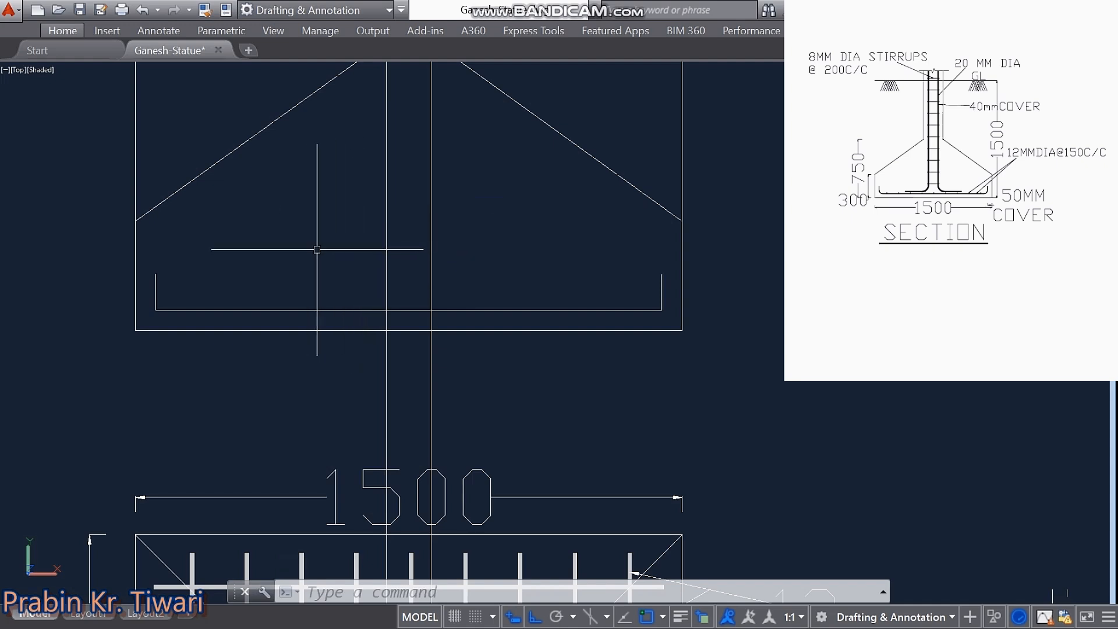
middle_click_drag(331, 306, 339, 330)
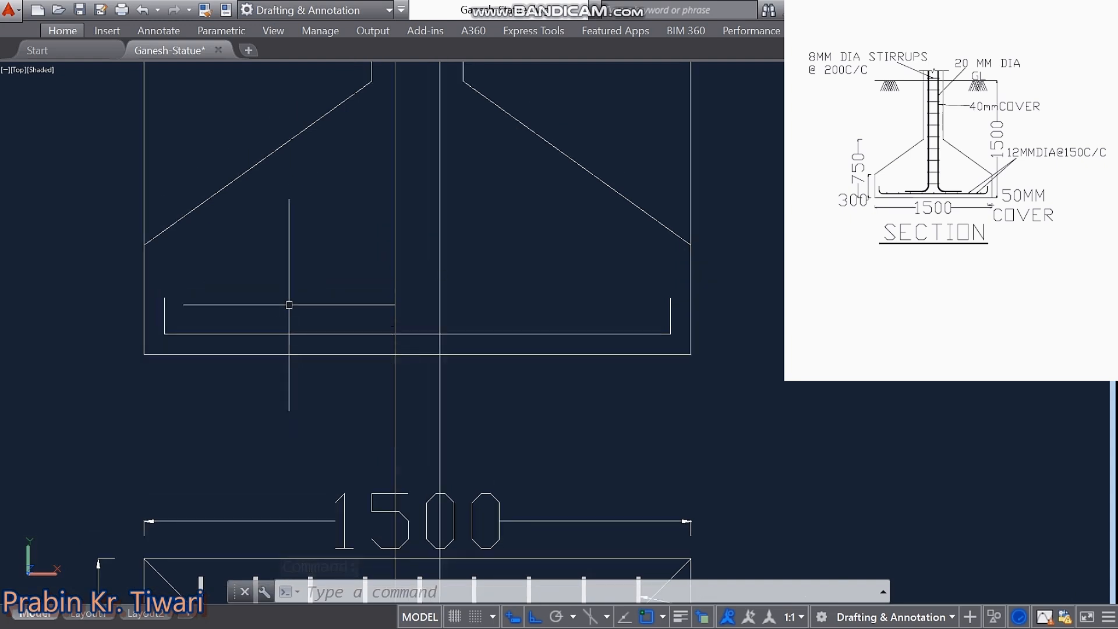
Step: Offset the straight bottom bar line 28 mm upward inside the footing
type("OF")
key("Return")
type("28")
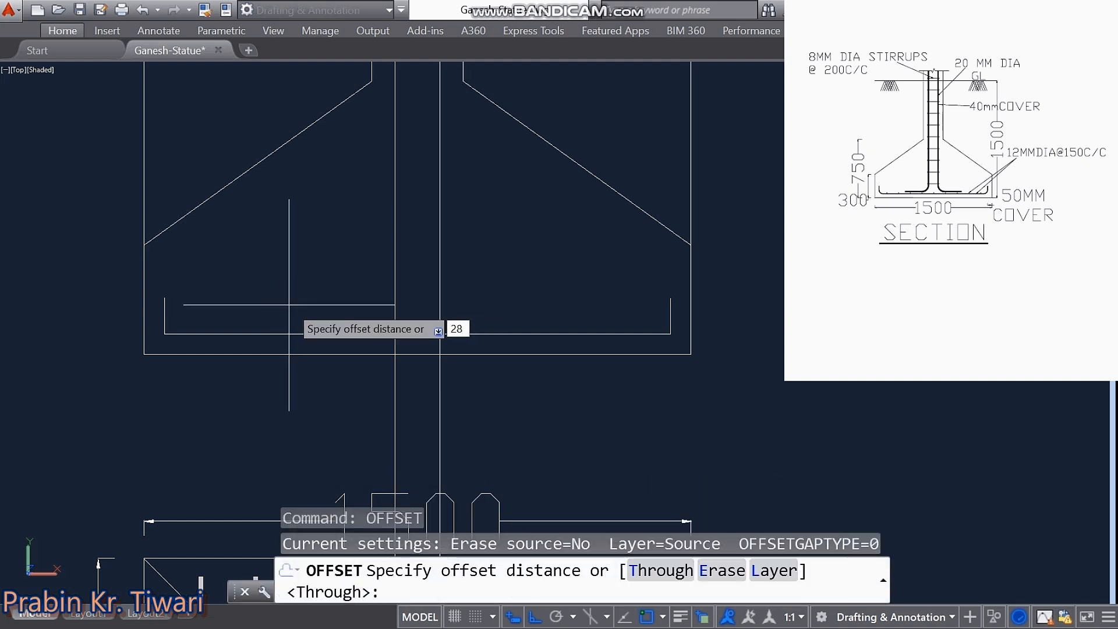
key("Return")
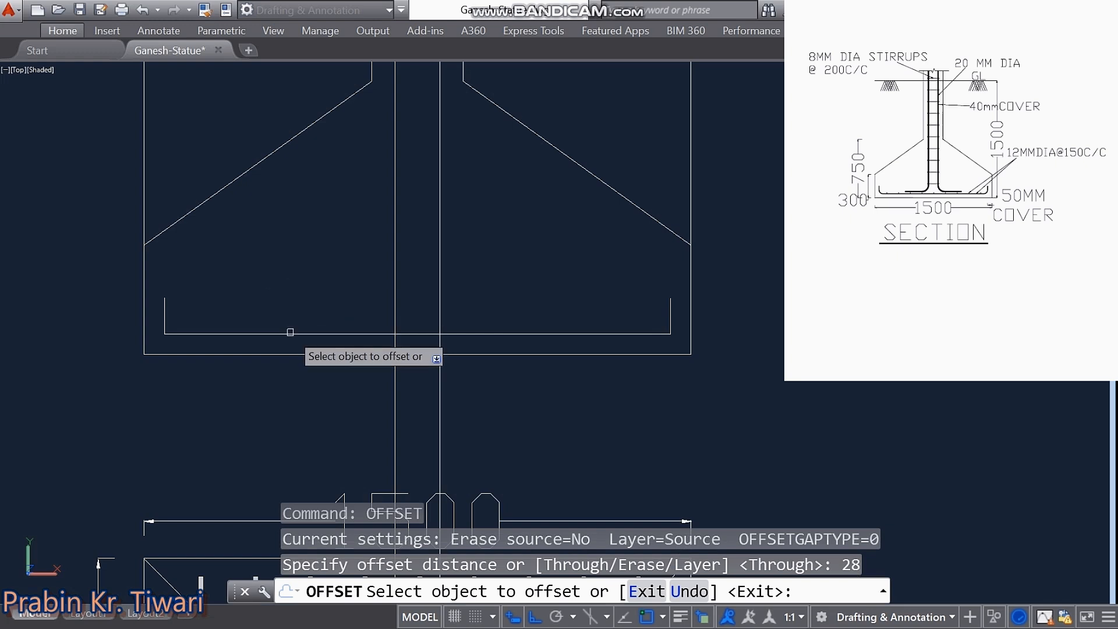
left_click(291, 332)
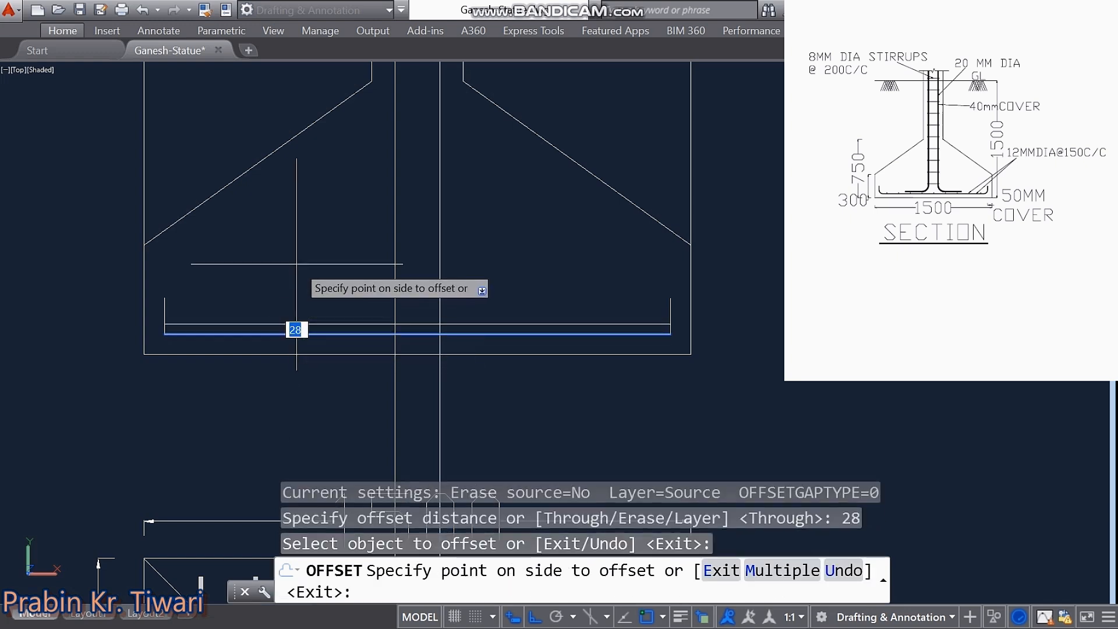
key("Escape")
key("Escape")
key("Escape")
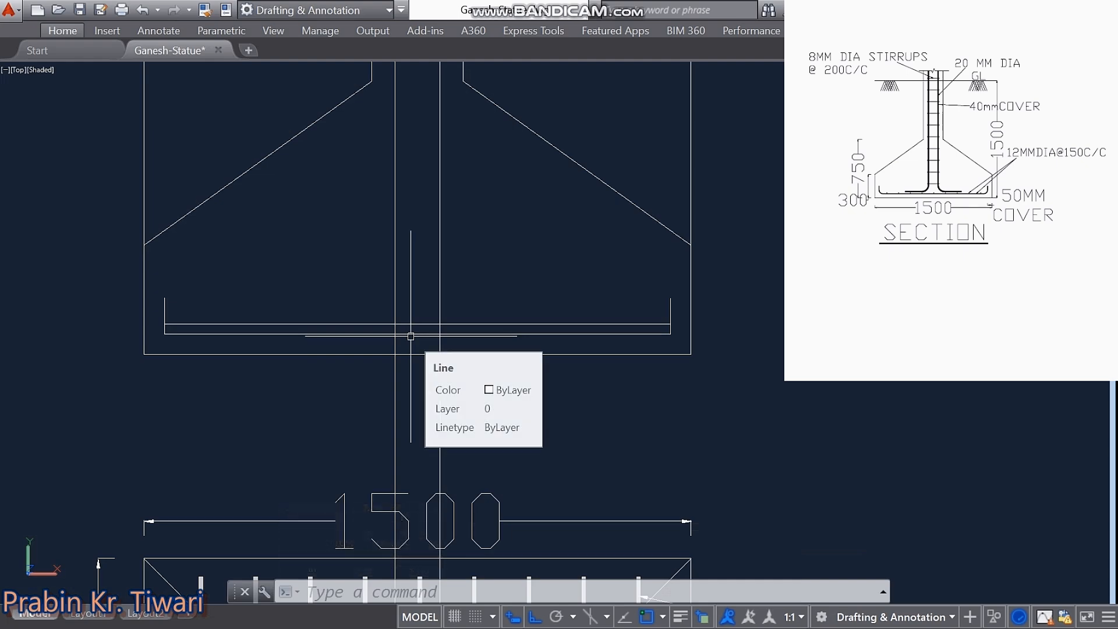
Step: Trim the offset line between the two column bars and the bars below it, and delete their remnants under the footing
left_click(412, 337)
type("tr")
key("Return")
key("Return")
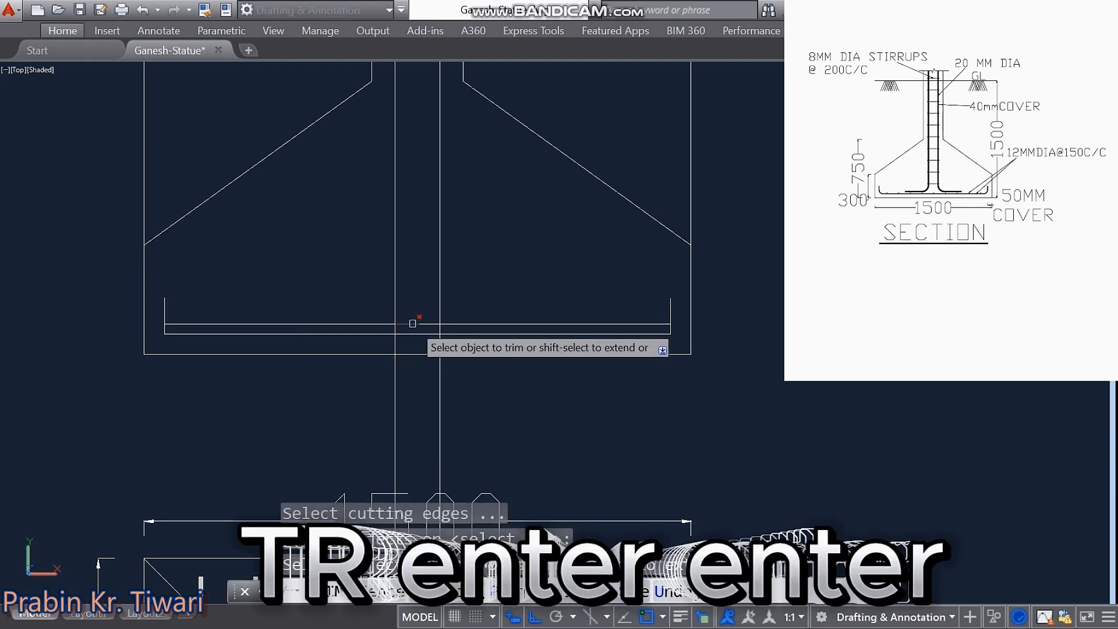
left_click(413, 324)
key("Escape")
key("Escape")
key("Escape")
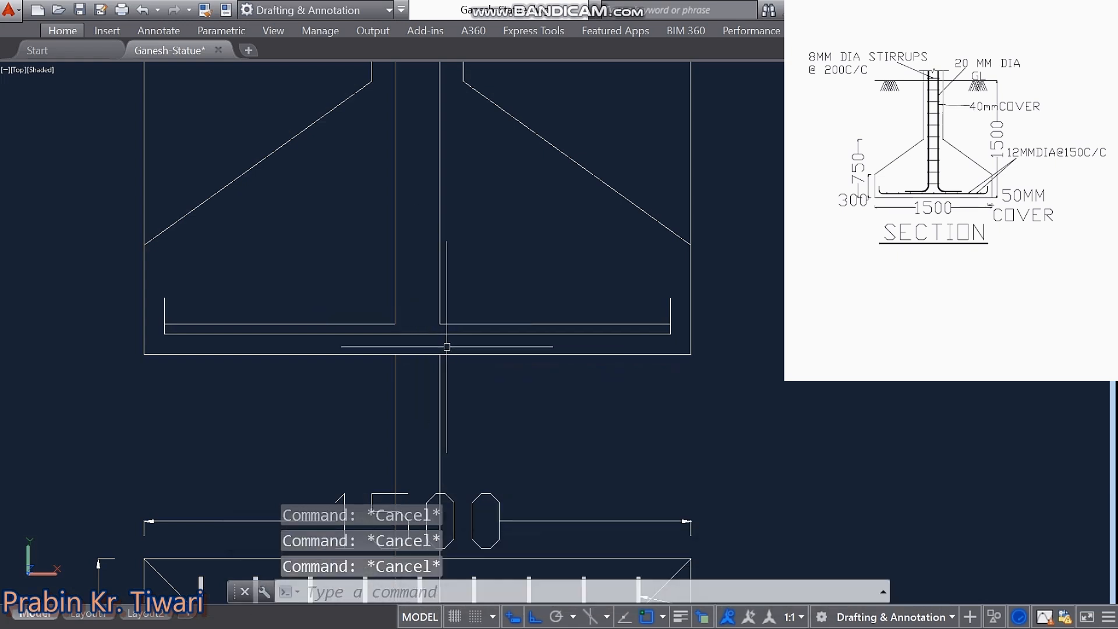
left_click(449, 381)
left_click(279, 444)
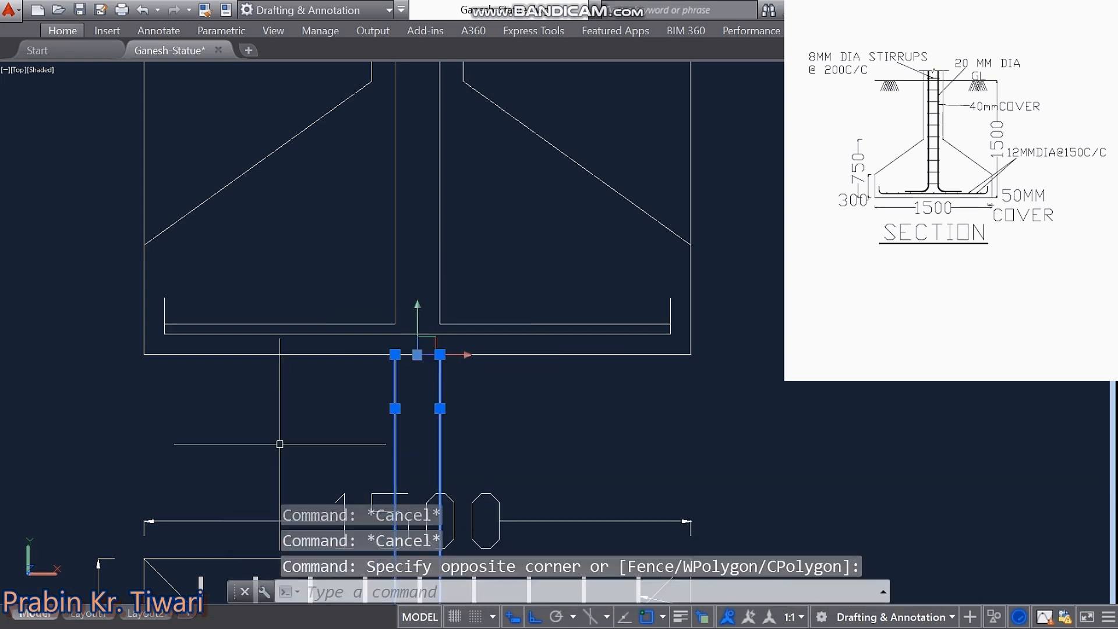
key("Delete")
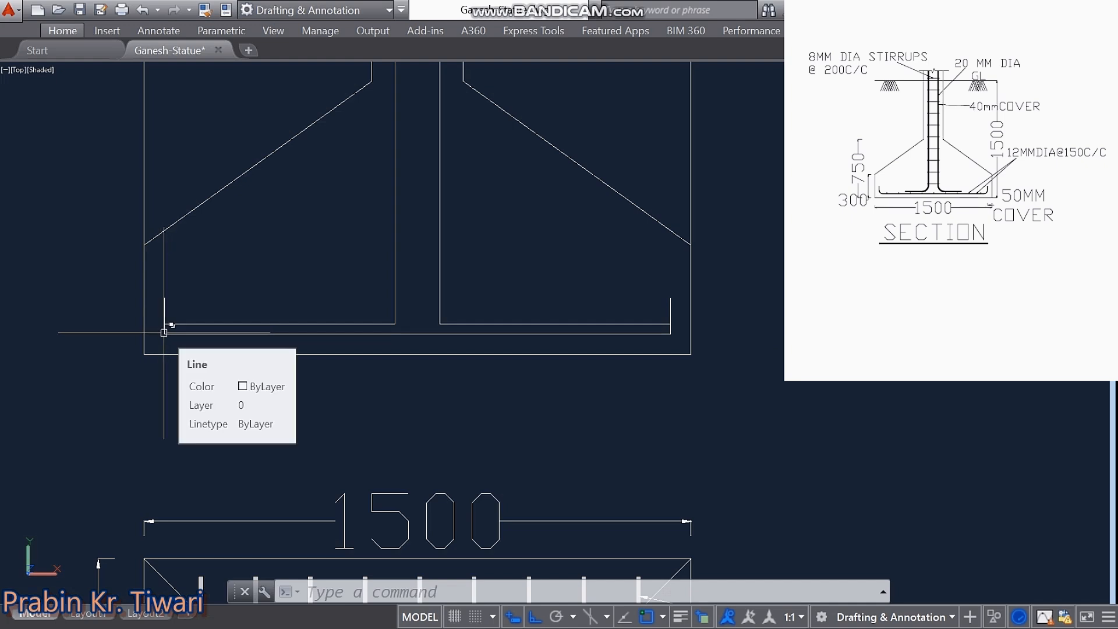
Step: Fillet the corner between the bottom bar and its left hook with a radius of 48
type("f")
key("Return")
type("r")
key("Return")
type("48")
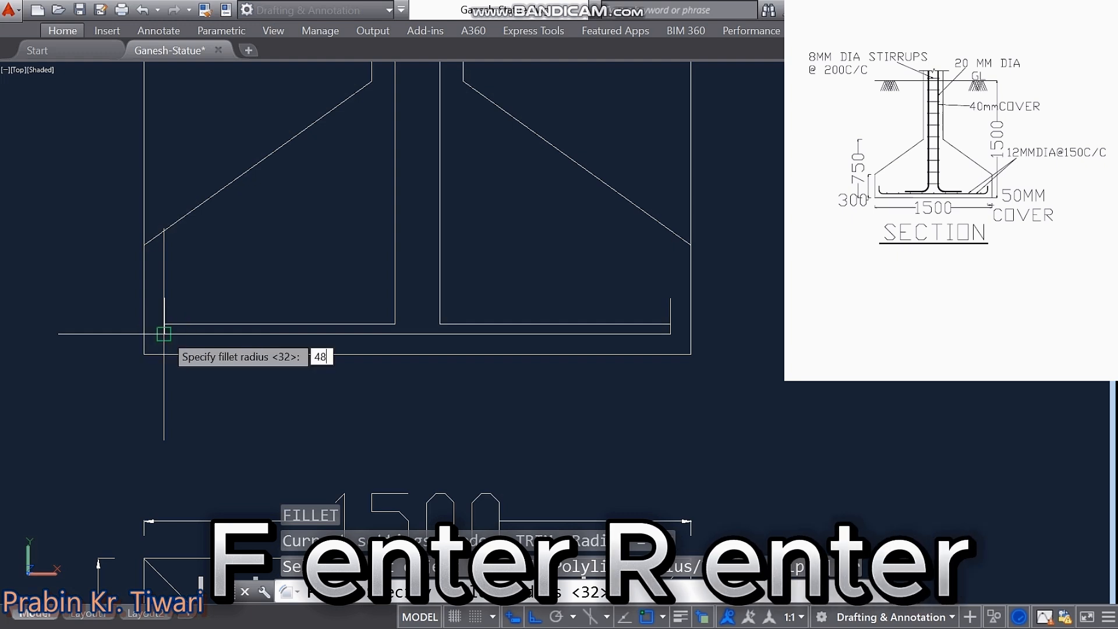
key("Return")
left_click(161, 327)
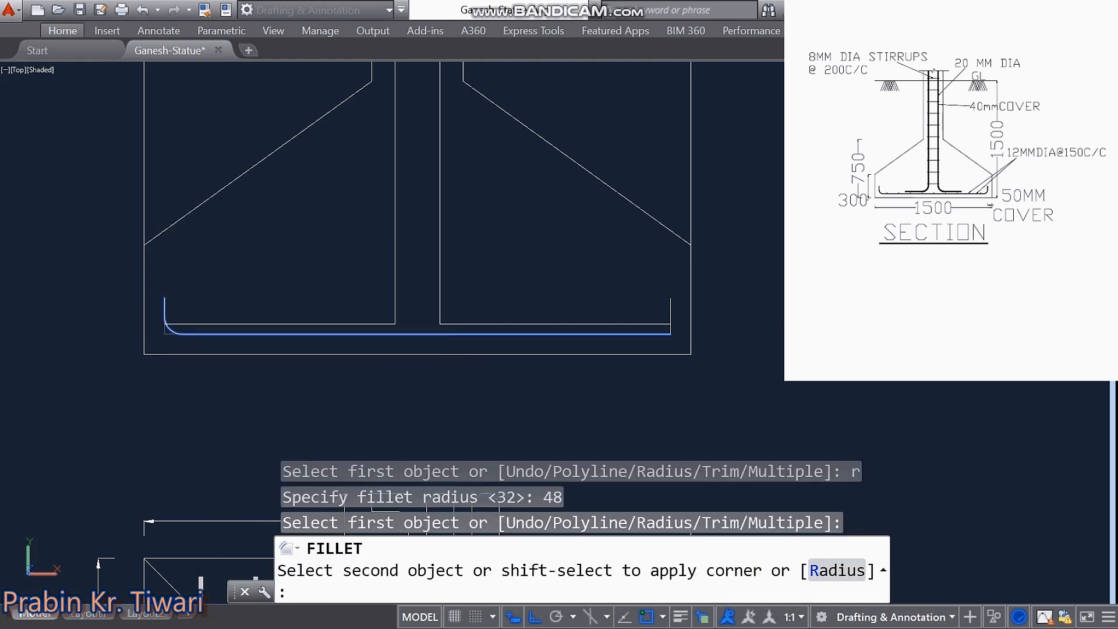
left_click(166, 314)
Step: Fillet the corner between the bottom bar and its right hook with the same radius of 48
key("Return")
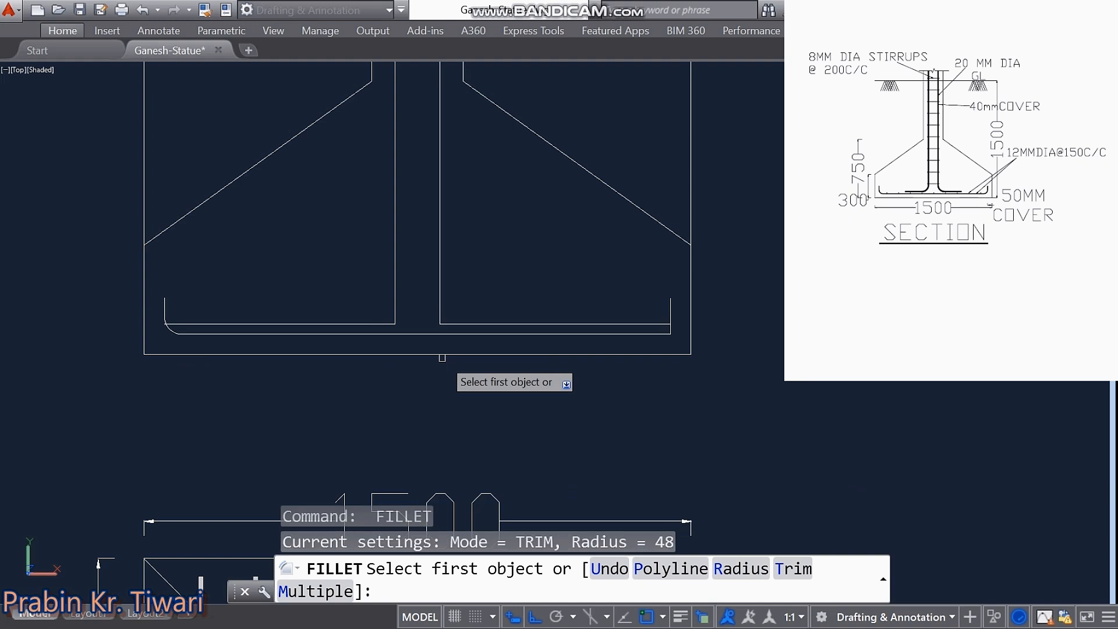
left_click(612, 334)
left_click(668, 316)
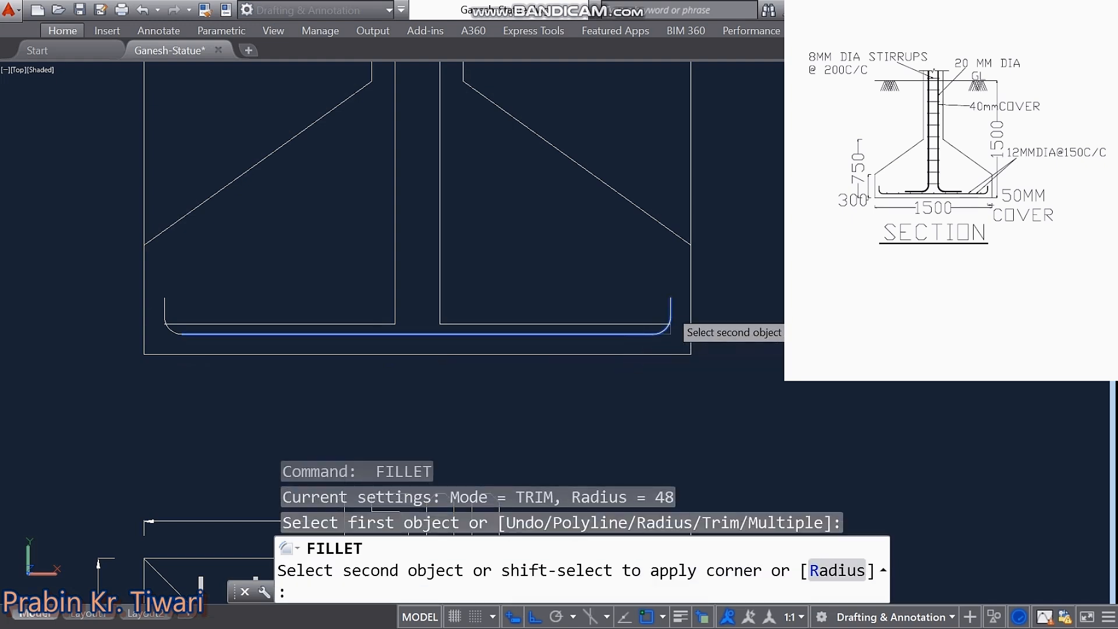
key("Escape")
key("Escape")
key("Escape")
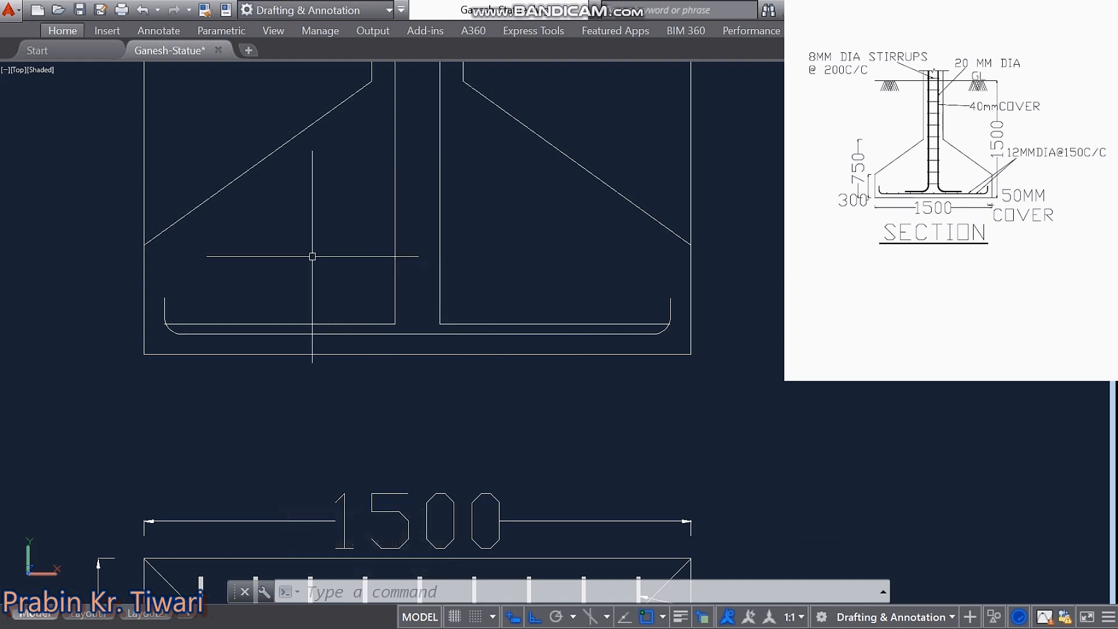
Step: Offset each vertical column bar line 300 mm outward to mark the ends of the bent bar legs
middle_click_drag(353, 231, 340, 266)
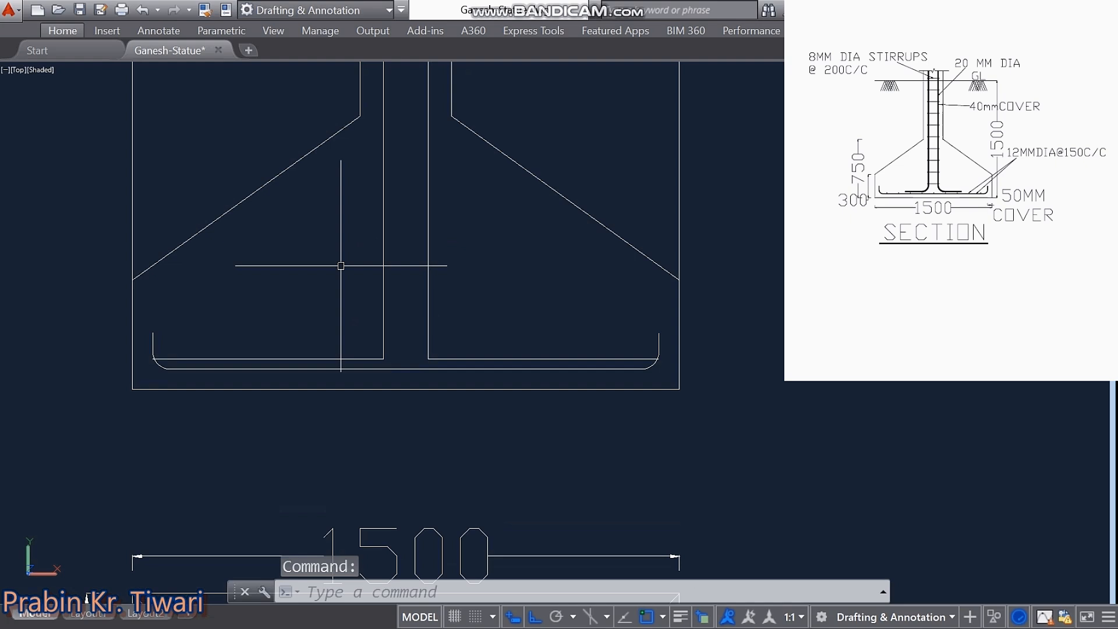
type("of")
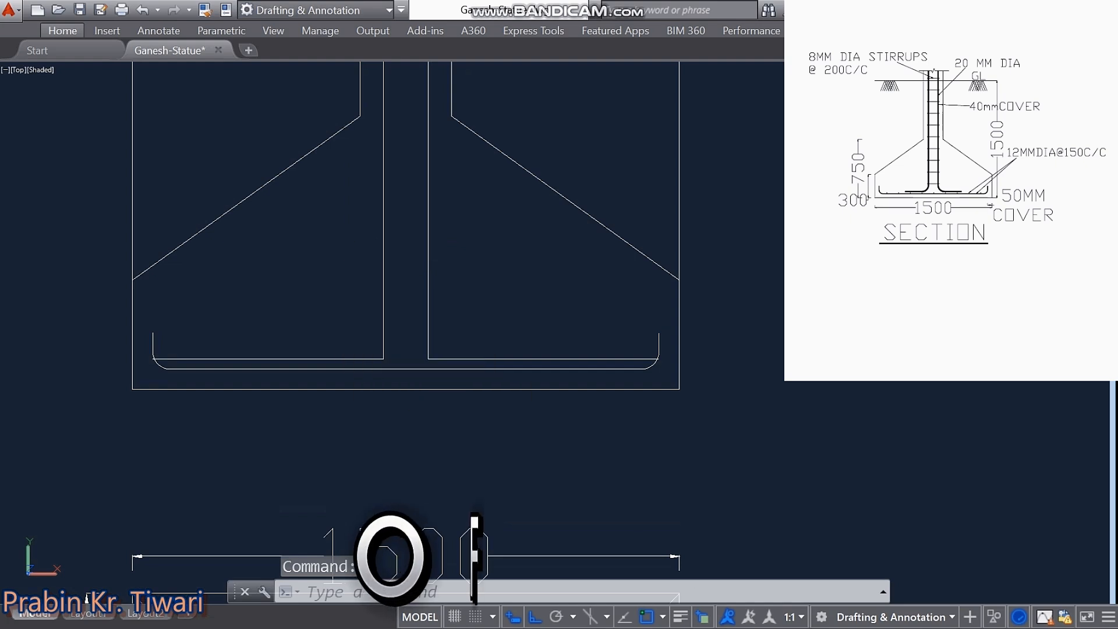
key("Return")
type("300")
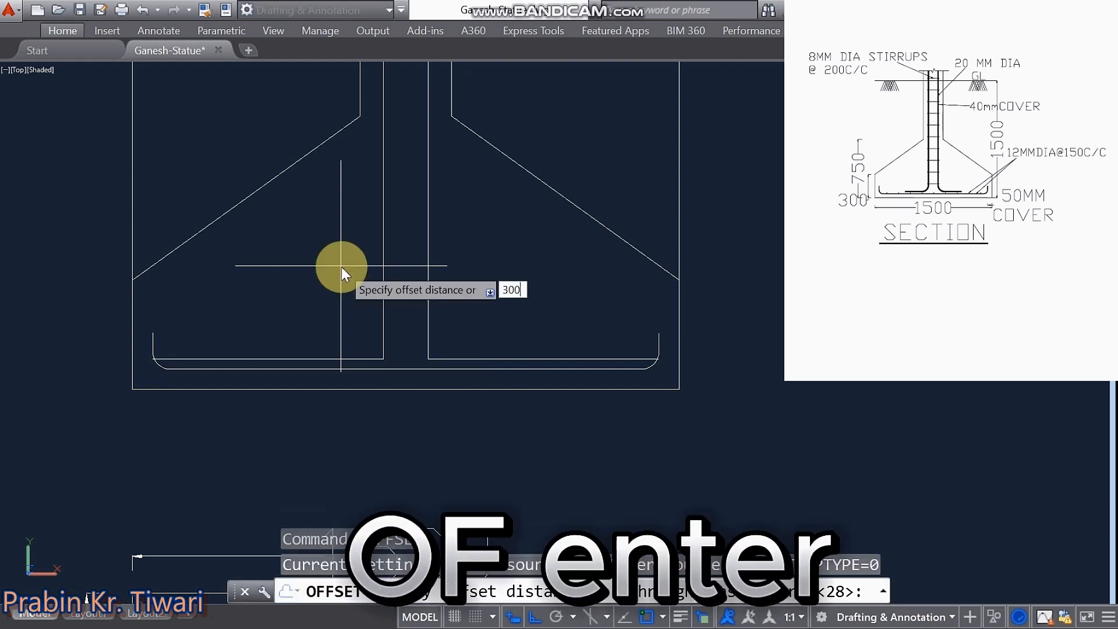
key("Return")
left_click(383, 300)
left_click(309, 303)
left_click(430, 324)
left_click(541, 330)
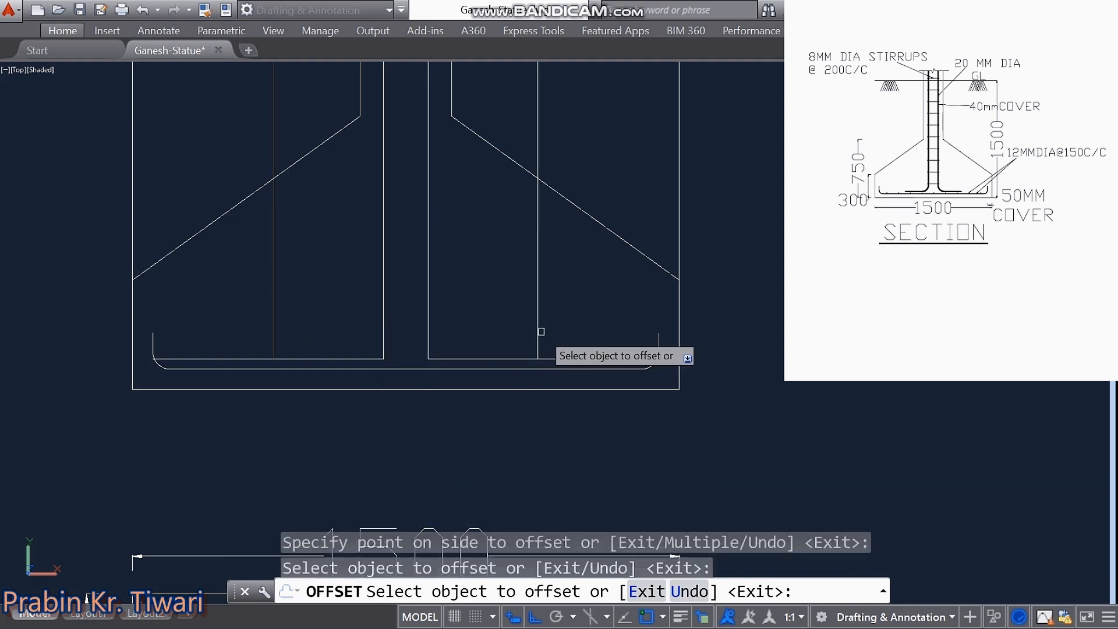
key("Escape")
key("Escape")
key("Escape")
Step: Trim the horizontal column bar legs on both sides beyond the 300 mm offset lines
type("tr")
key("Return")
key("Return")
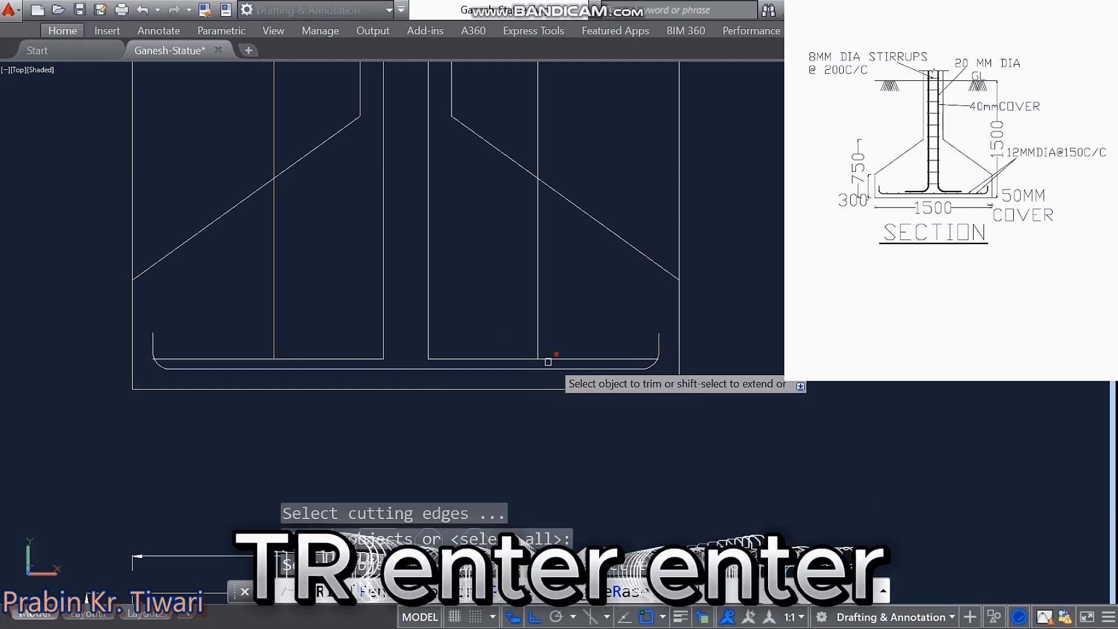
left_click(551, 358)
left_click(245, 358)
key("Escape")
key("Escape")
key("Escape")
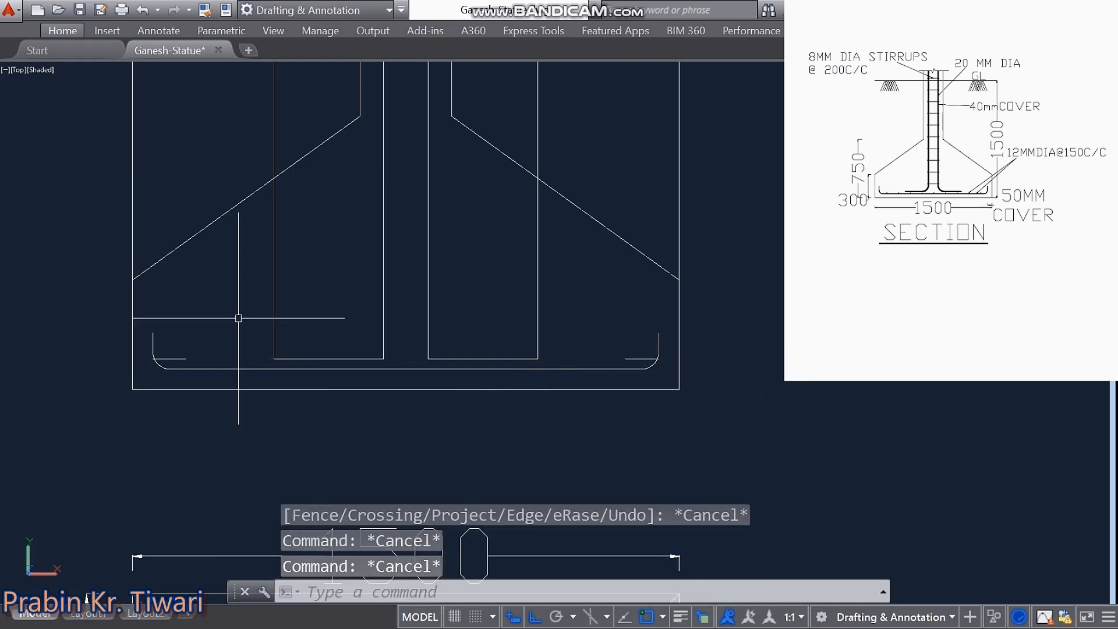
Step: Delete the two leftover line stubs beside the hooks and both vertical 300 mm offset lines
left_click(186, 358)
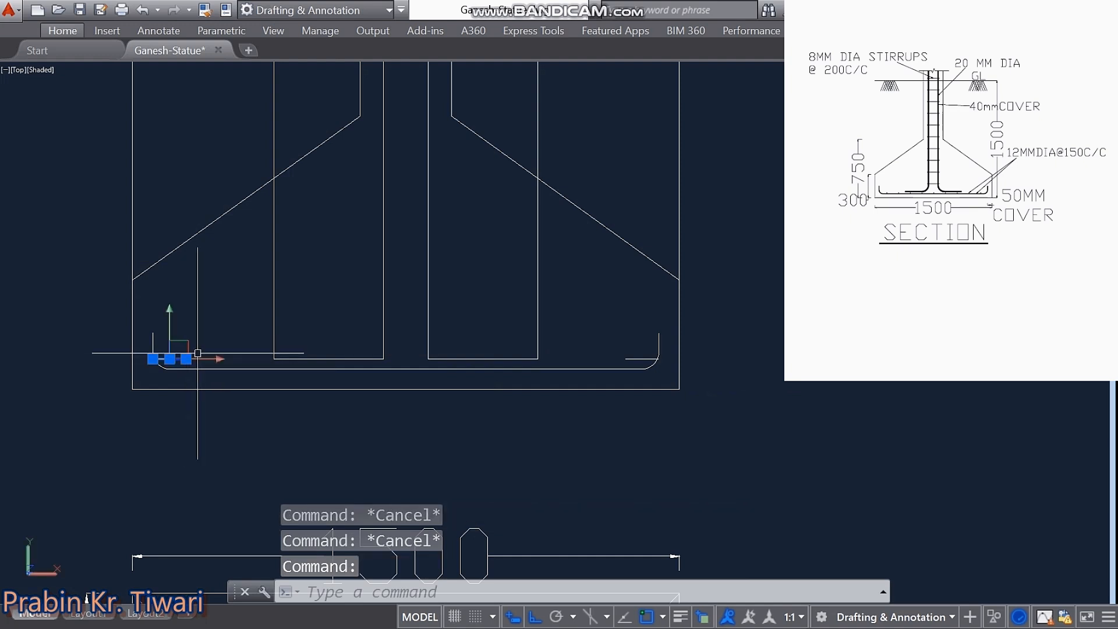
left_click(633, 360)
left_click(550, 307)
left_click(510, 324)
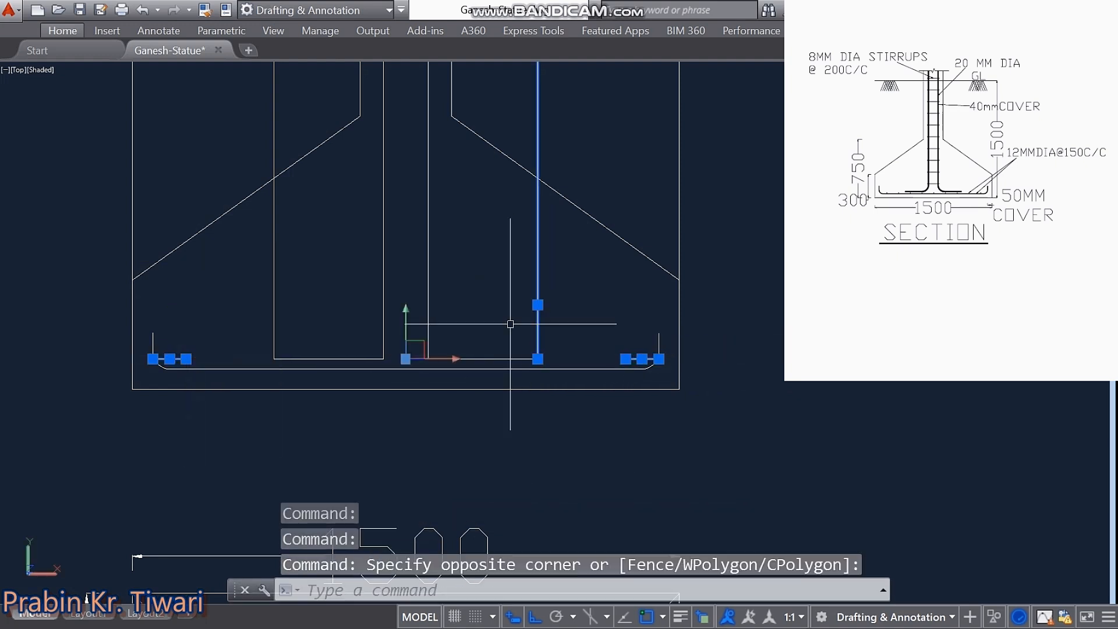
left_click(283, 289)
left_click(231, 296)
key("Delete")
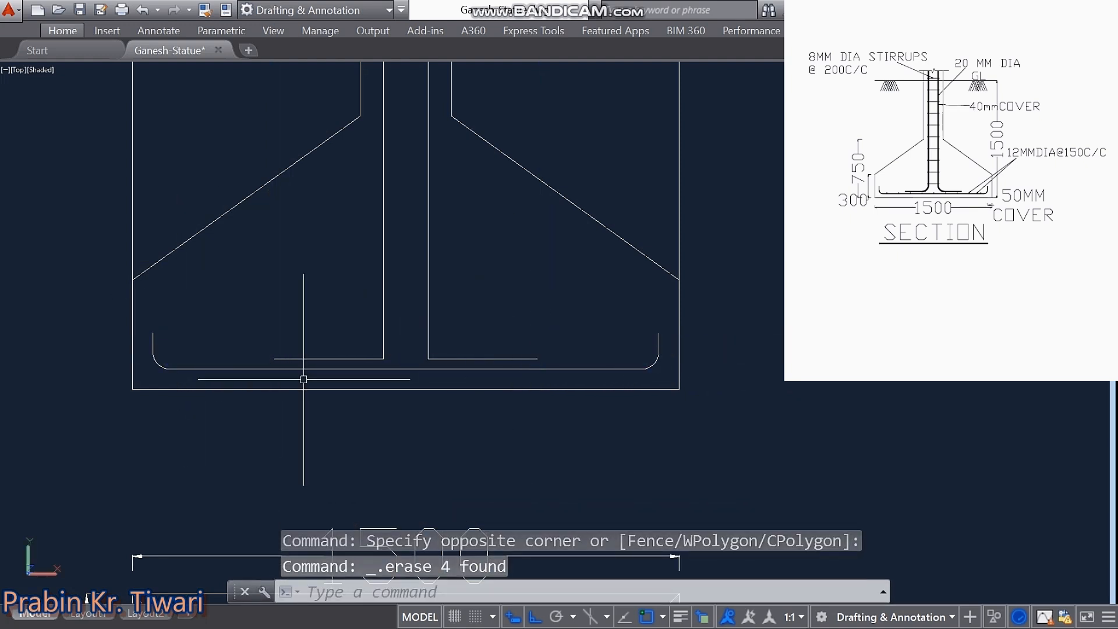
Step: Join the bottom bar line, its two corner arcs and both hooks into one polyline
left_click(300, 369)
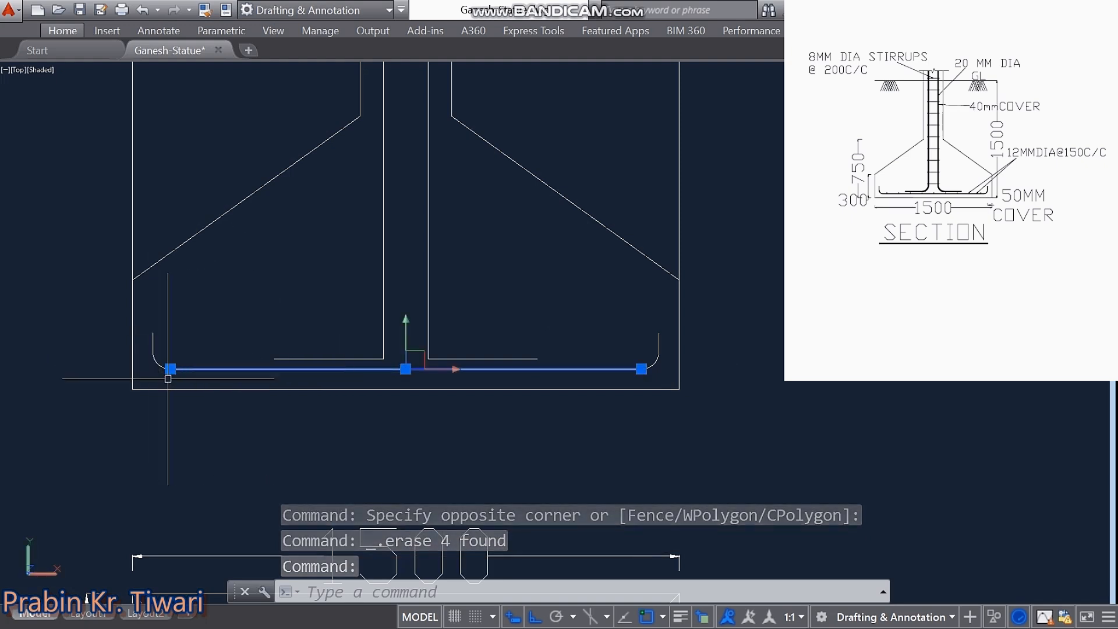
left_click(155, 352)
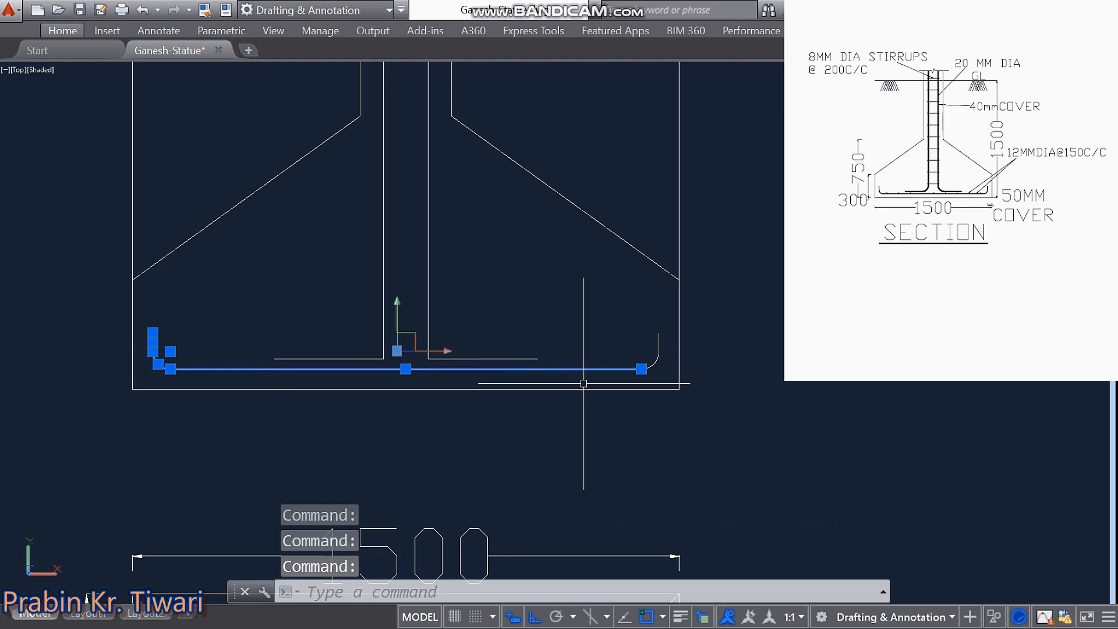
left_click(657, 353)
left_click(657, 338)
type("j")
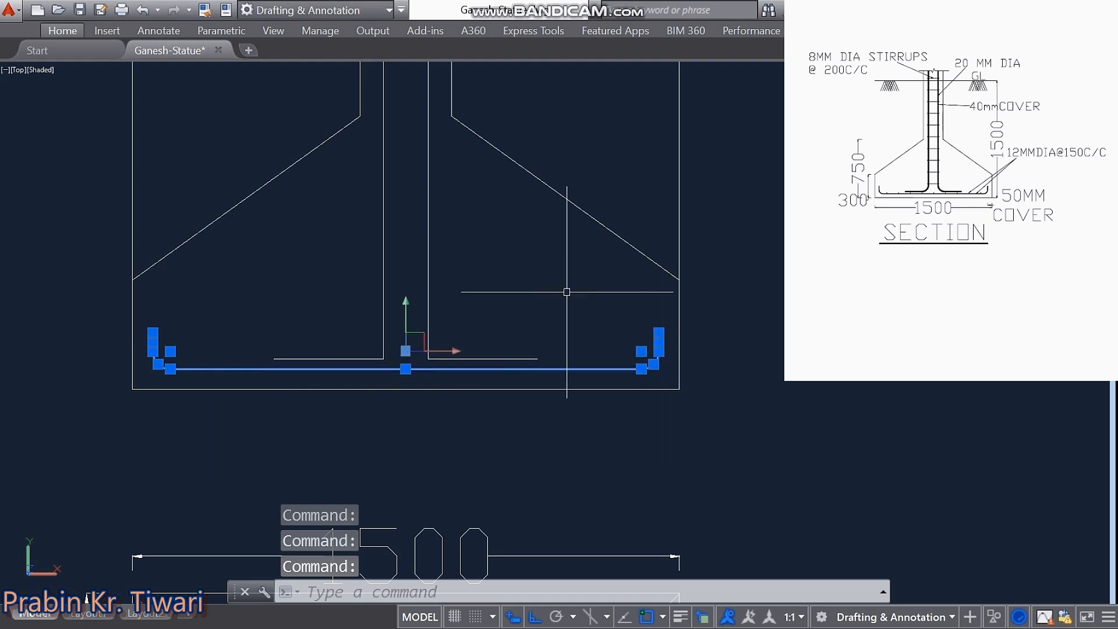
key("Return")
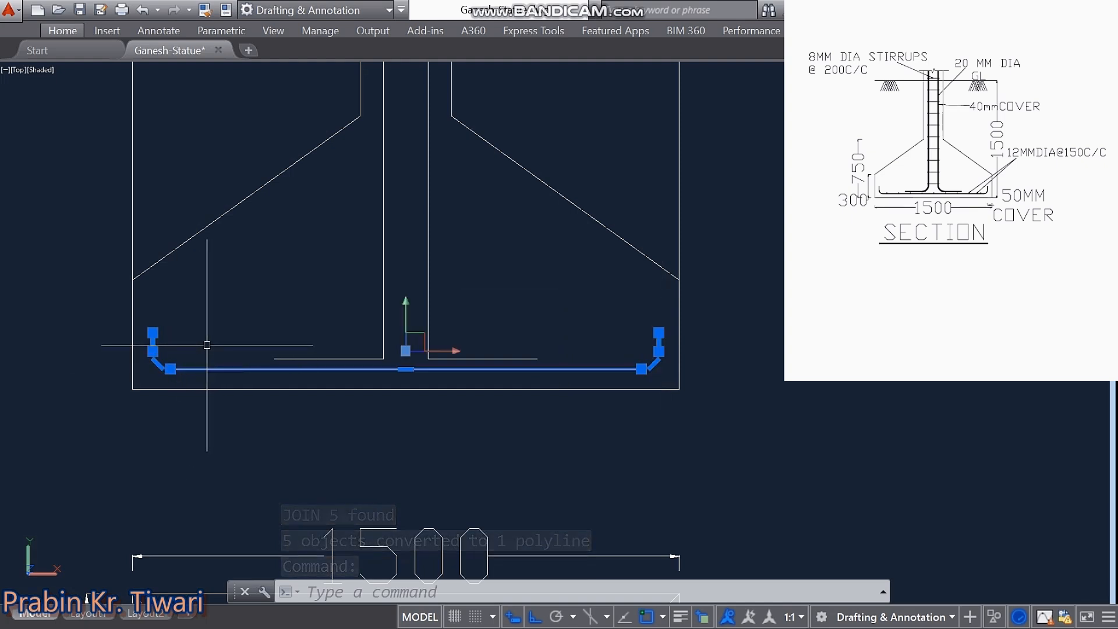
key("Escape")
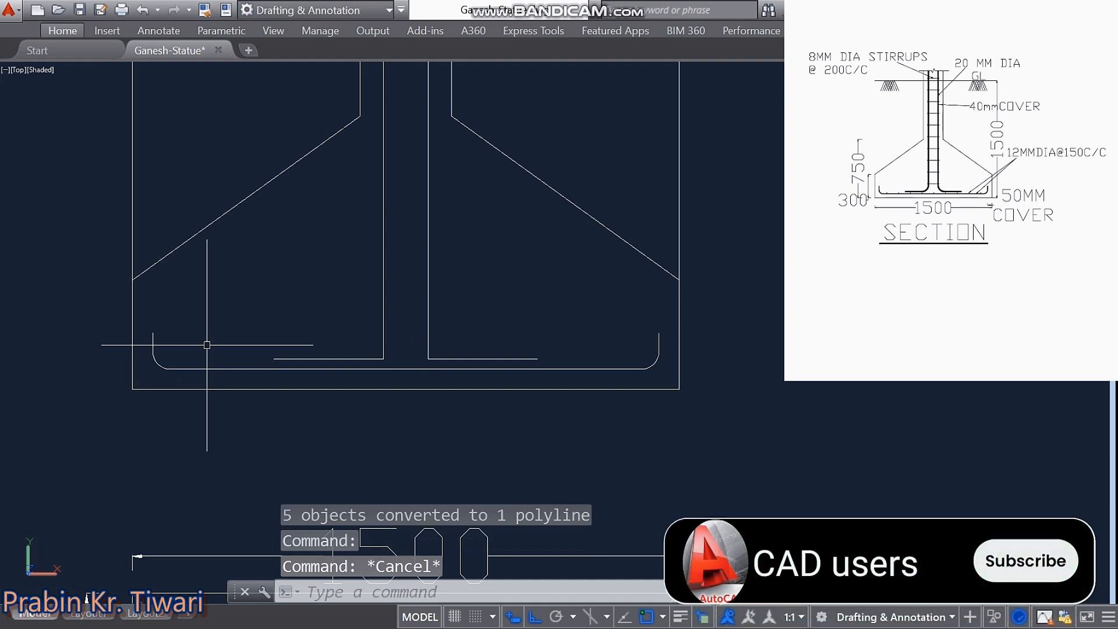
Step: Set the width of the joined bottom reinforcement bar polyline to 12 for all segments
type("Pe")
key("Return")
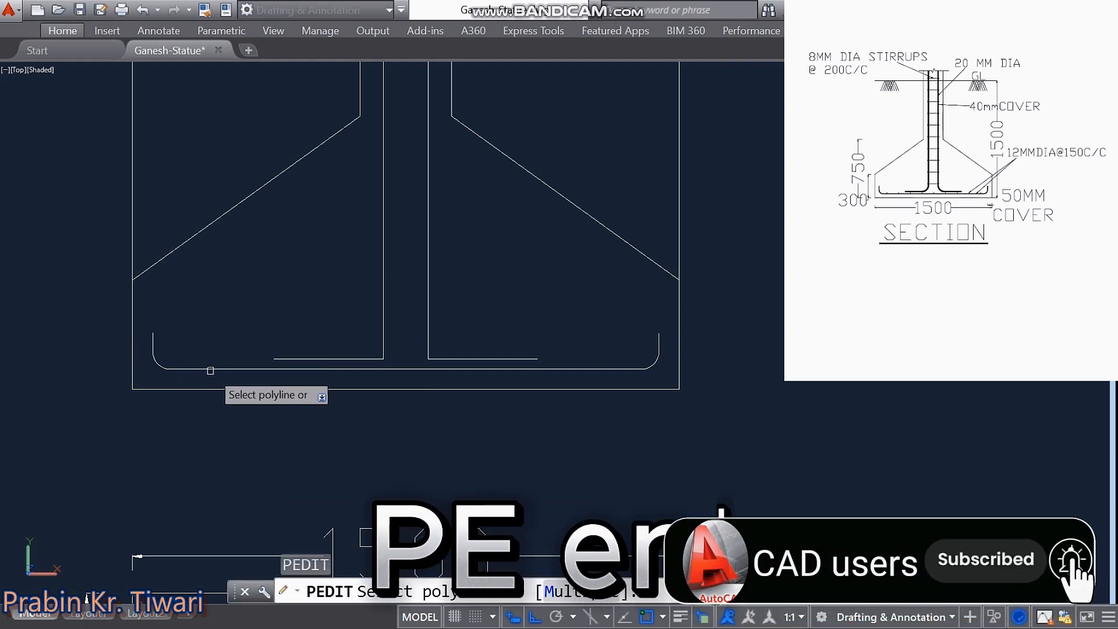
left_click(211, 370)
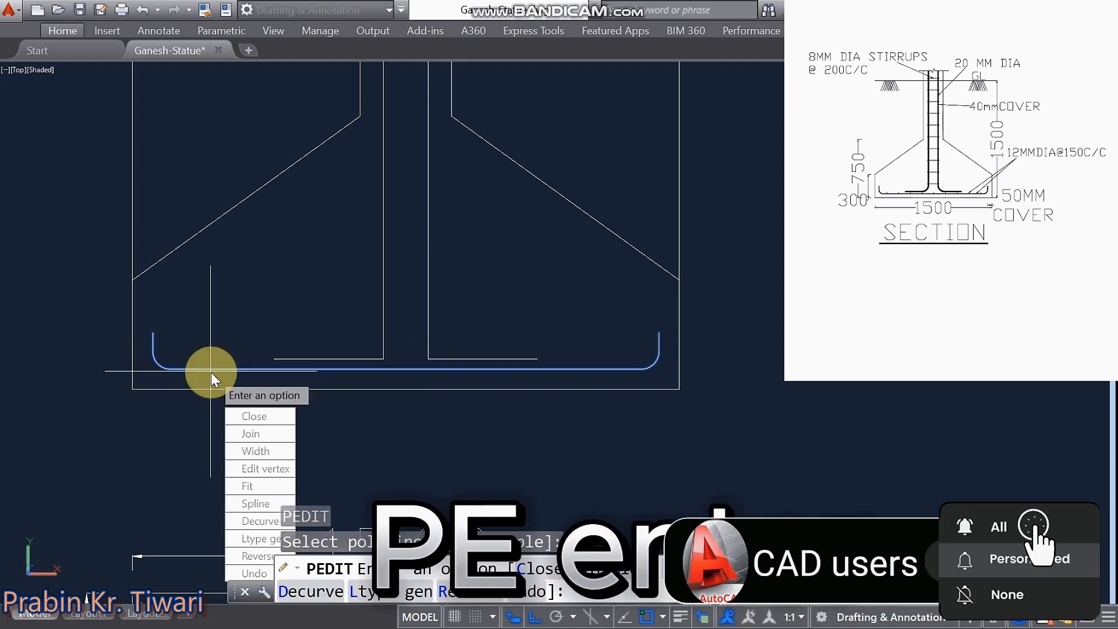
left_click(257, 451)
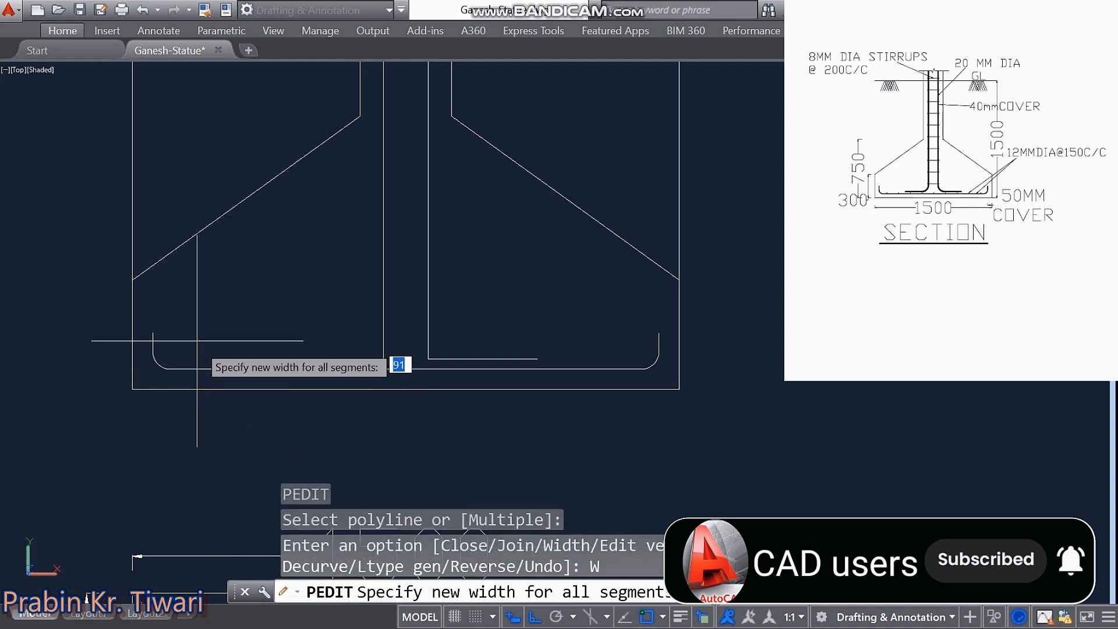
type("12")
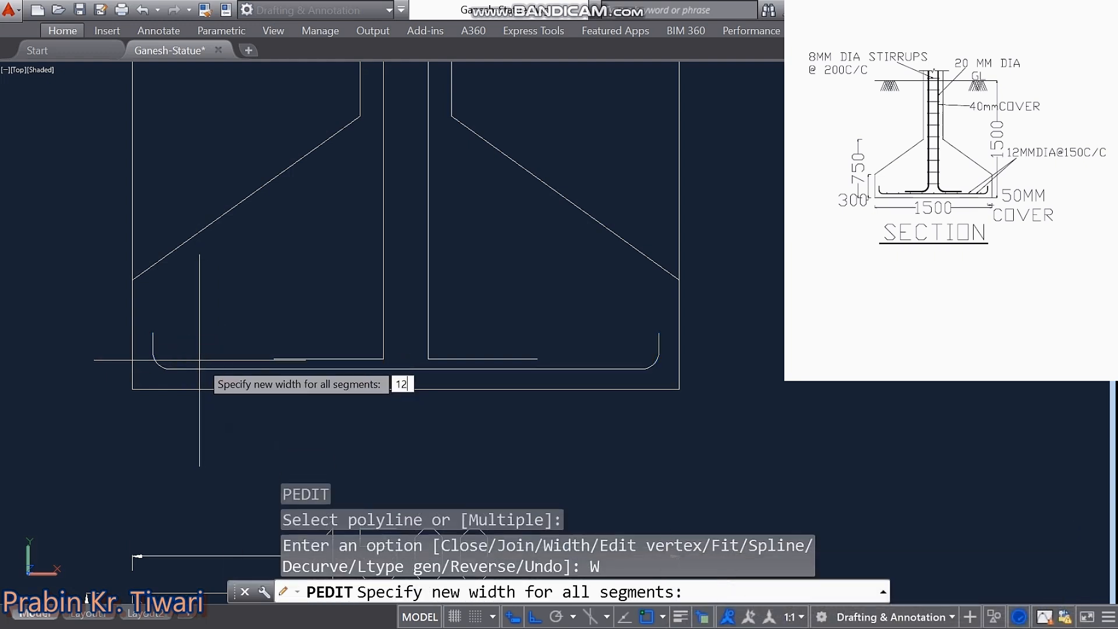
key("Return")
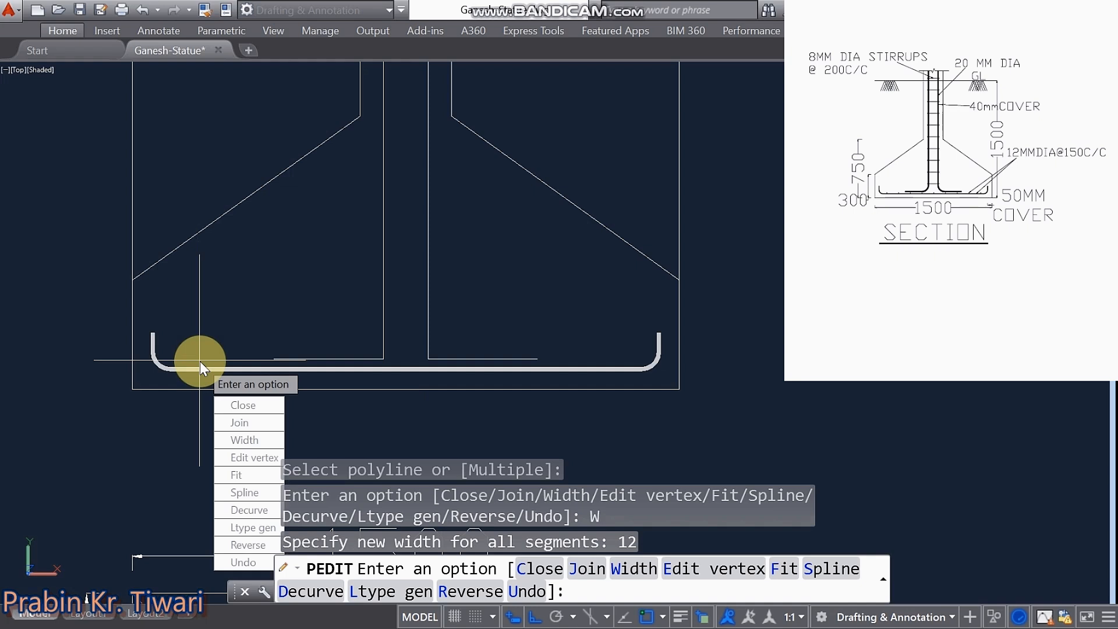
key("Escape")
key("Escape")
key("Escape")
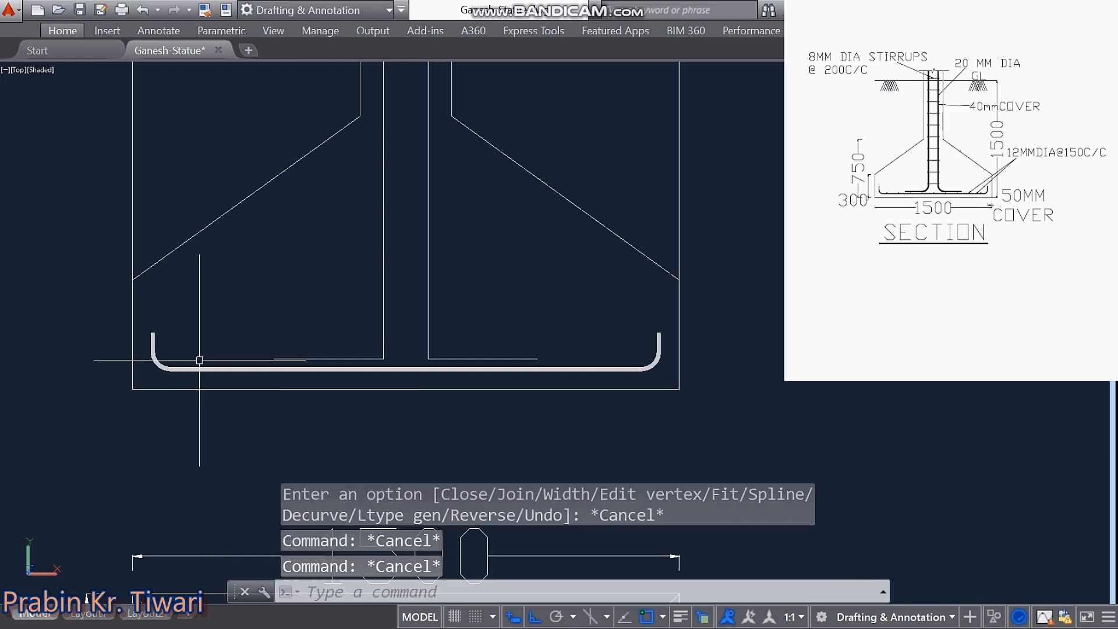
Step: Fillet the corner between the left column bar and its horizontal leg with a radius of 80
middle_click_drag(377, 360, 355, 333)
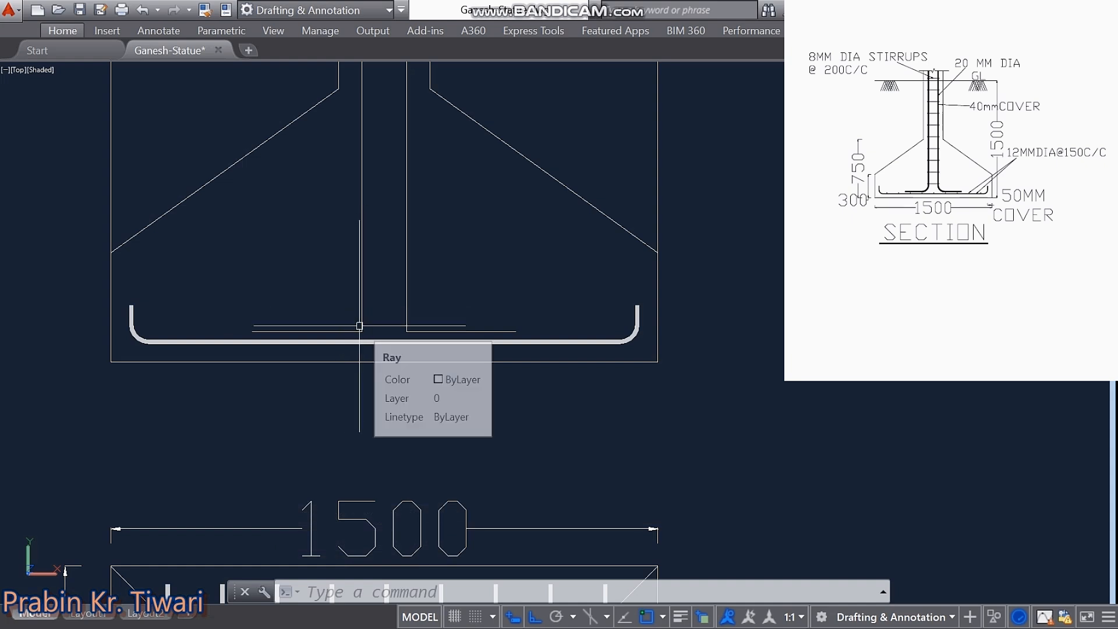
type("first object or :")
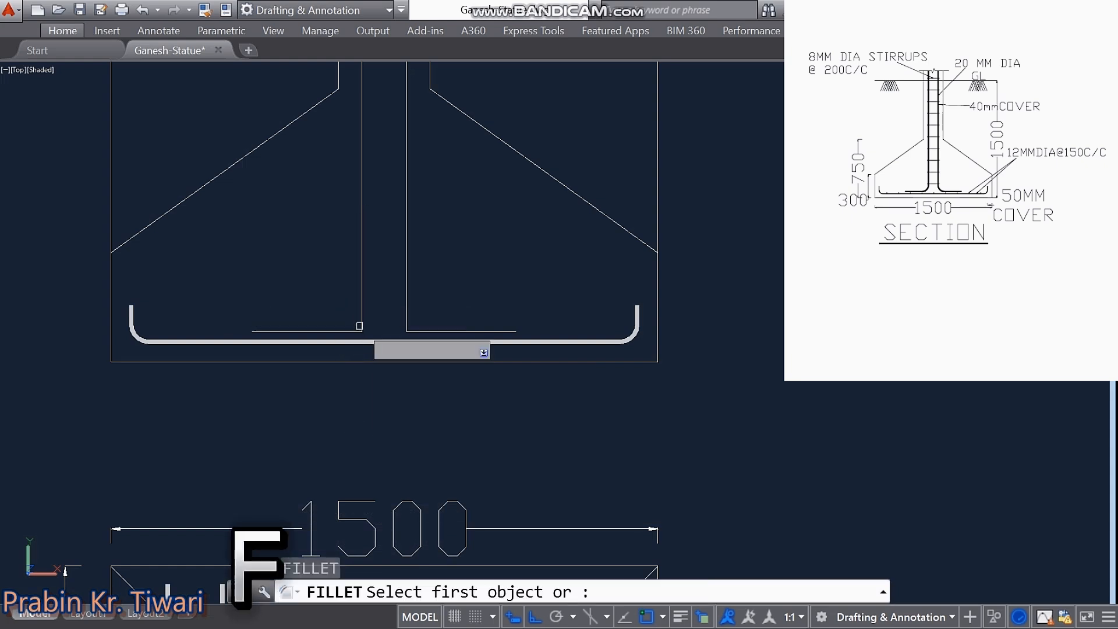
key("Return")
type("r")
key("Return")
type("80")
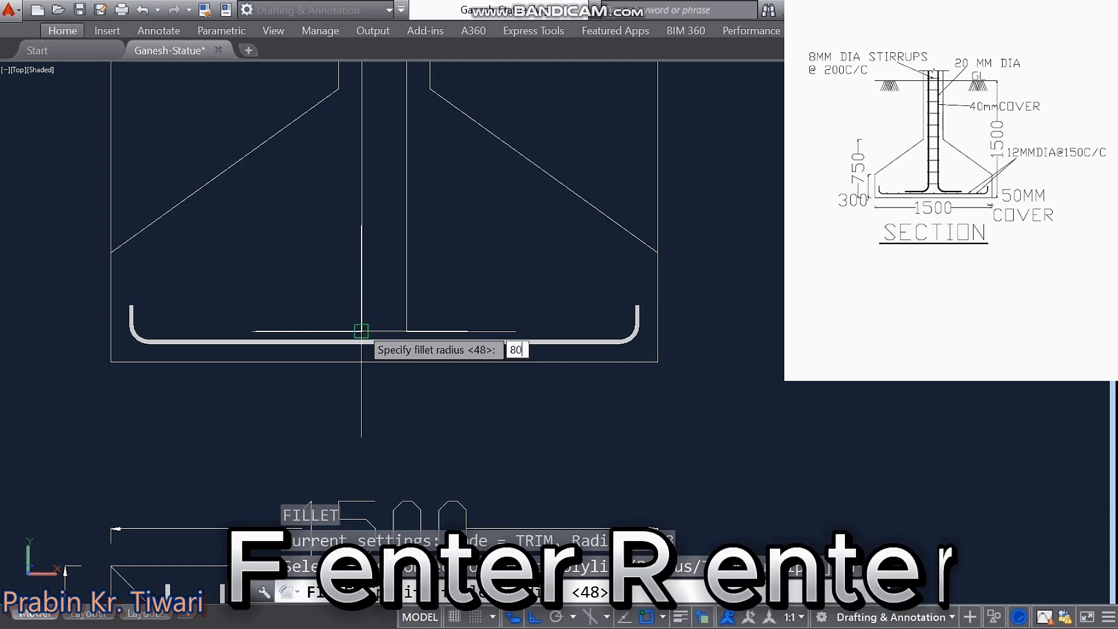
key("Return")
left_click(352, 331)
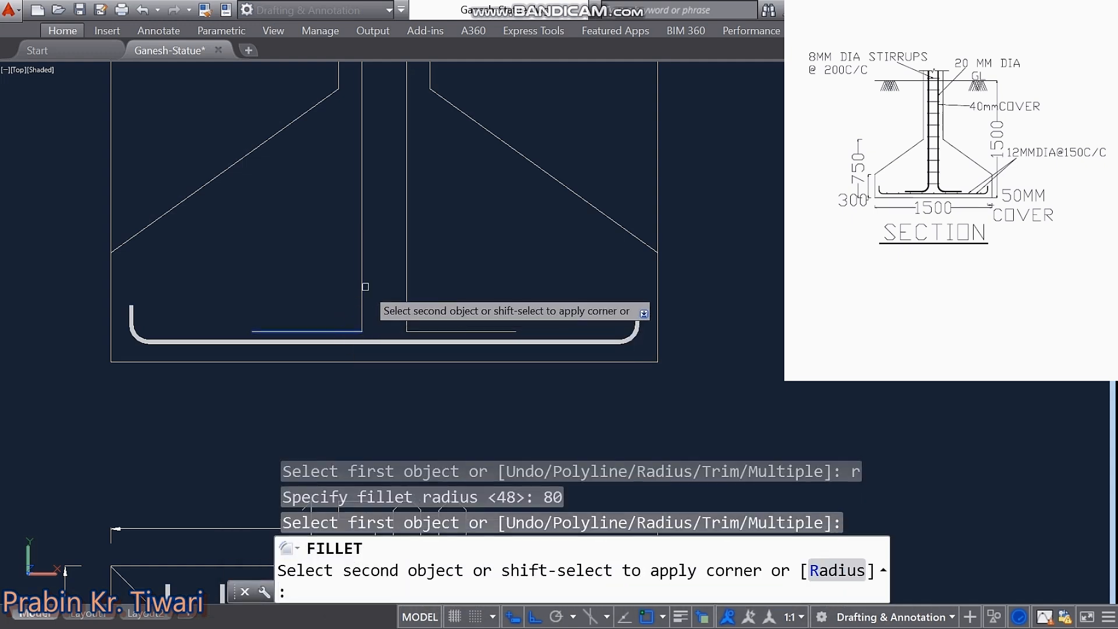
left_click(364, 287)
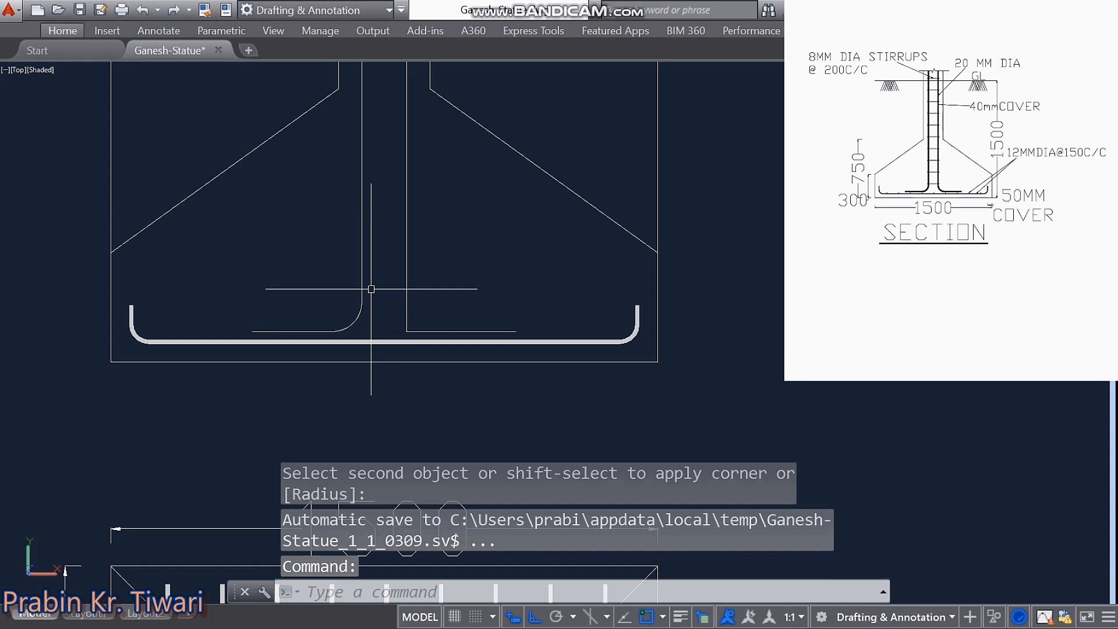
Step: Fillet the corner between the right column bar and its horizontal leg with the same 80 radius
key("Return")
left_click(407, 281)
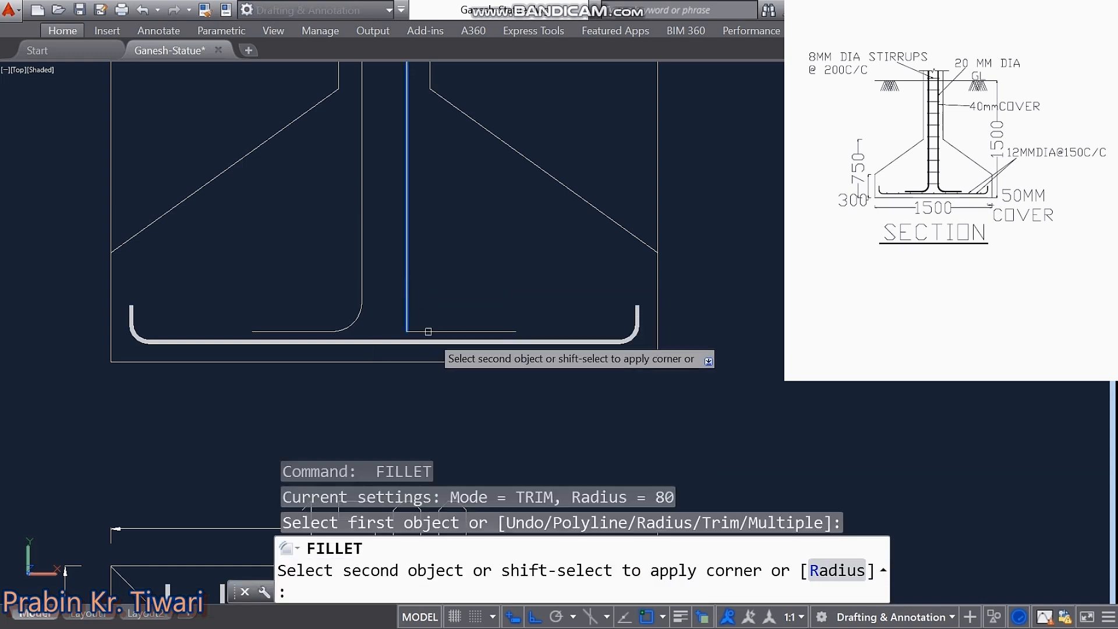
left_click(432, 330)
key("Escape")
key("Escape")
key("Escape")
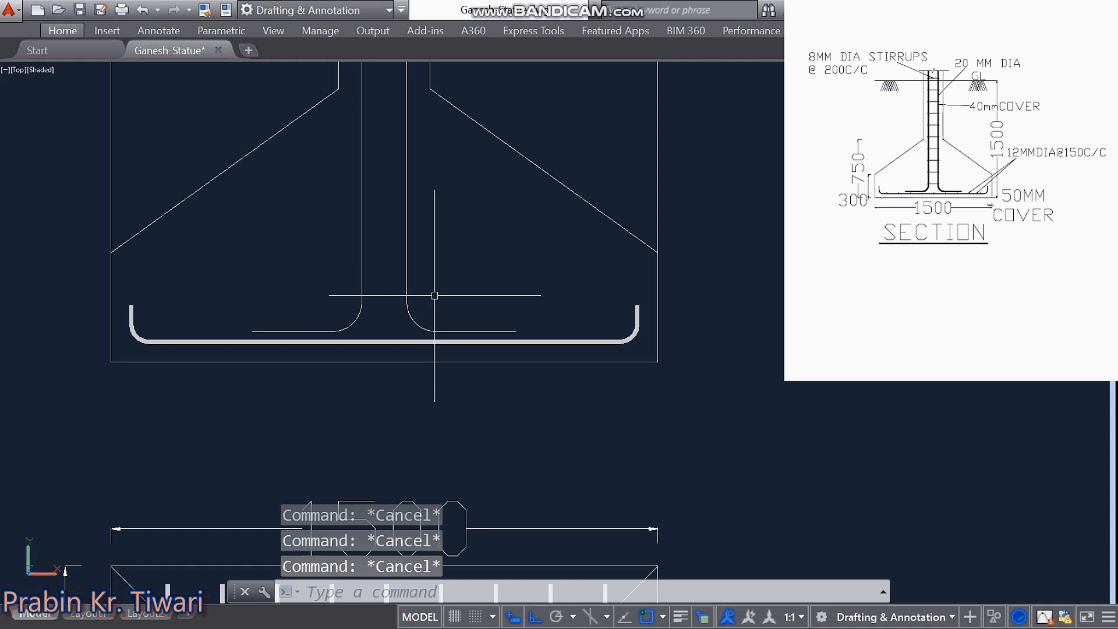
Step: Convert the left vertical column bar line to a polyline and set its width to 20
type("P")
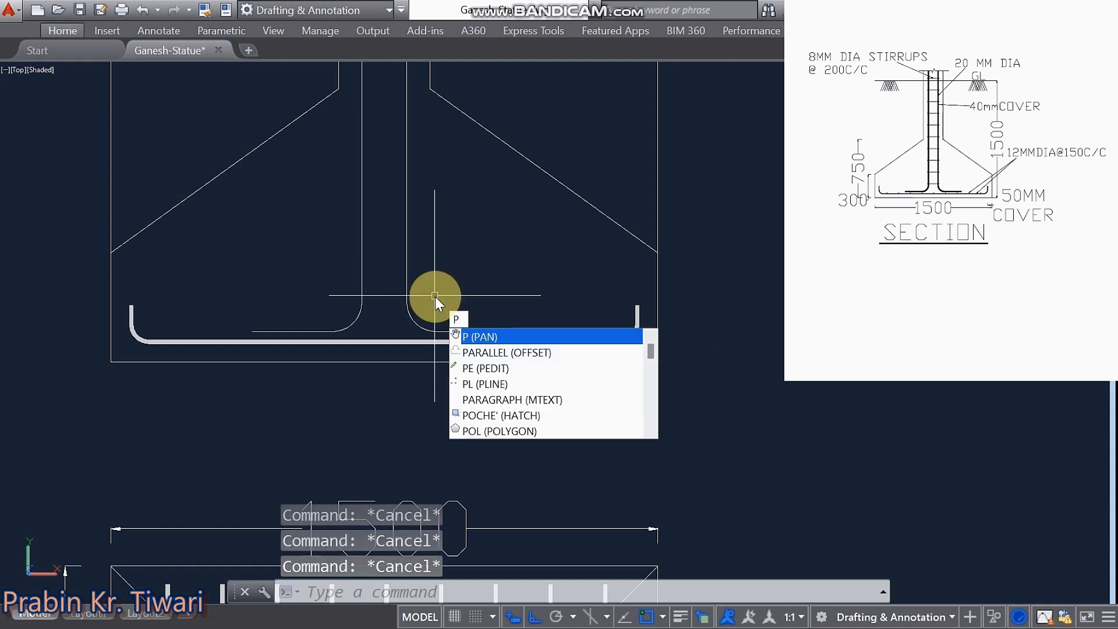
type("E")
key("Return")
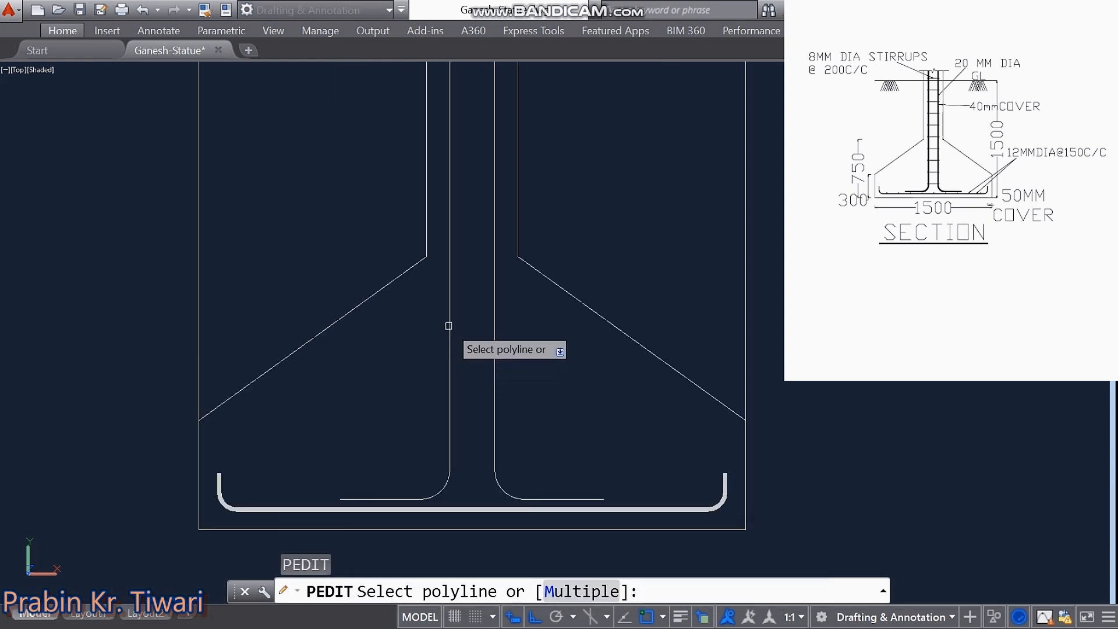
left_click(449, 327)
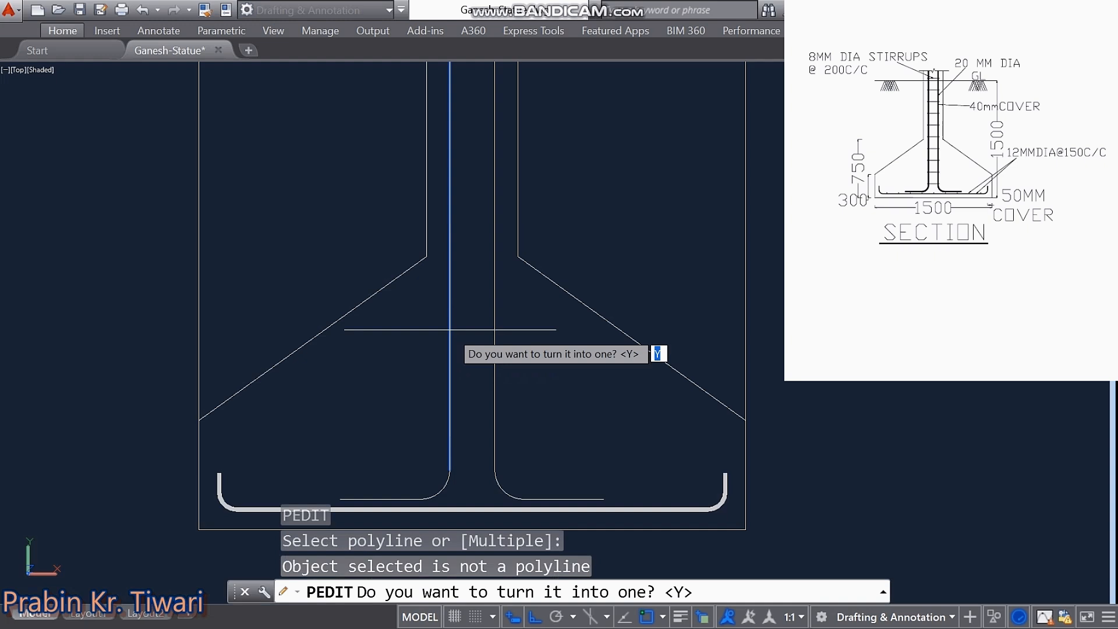
type("y")
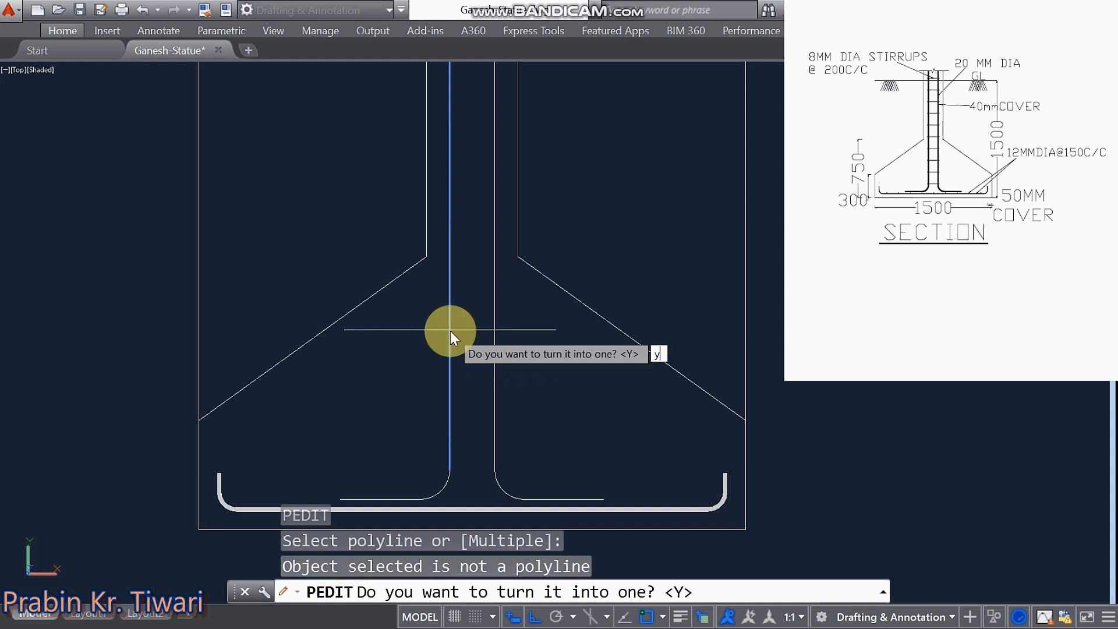
key("Return")
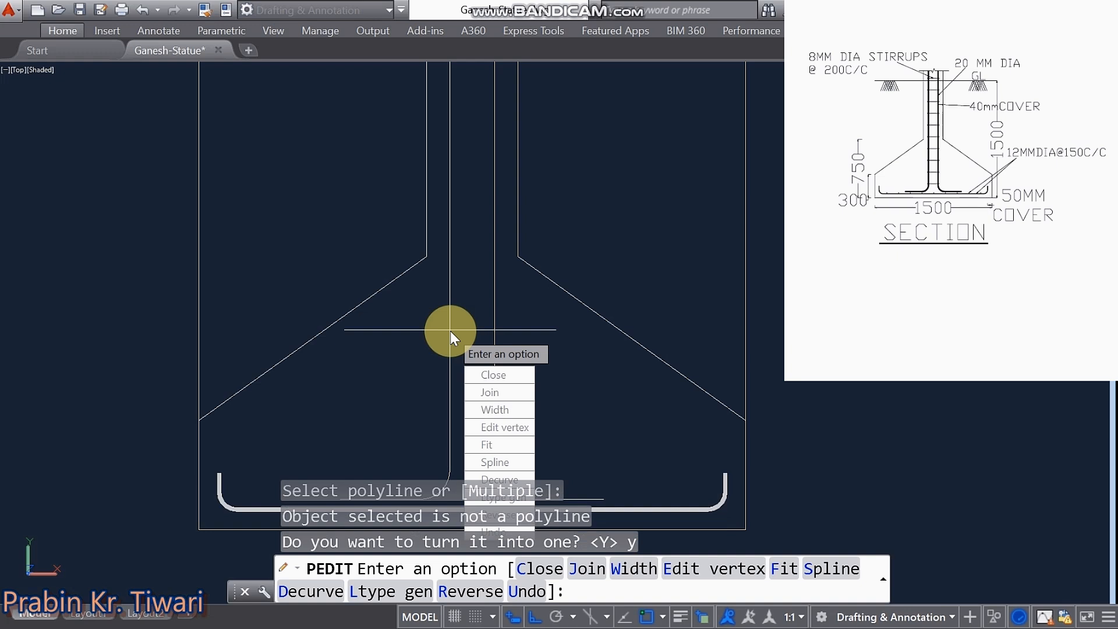
left_click(489, 408)
type("20")
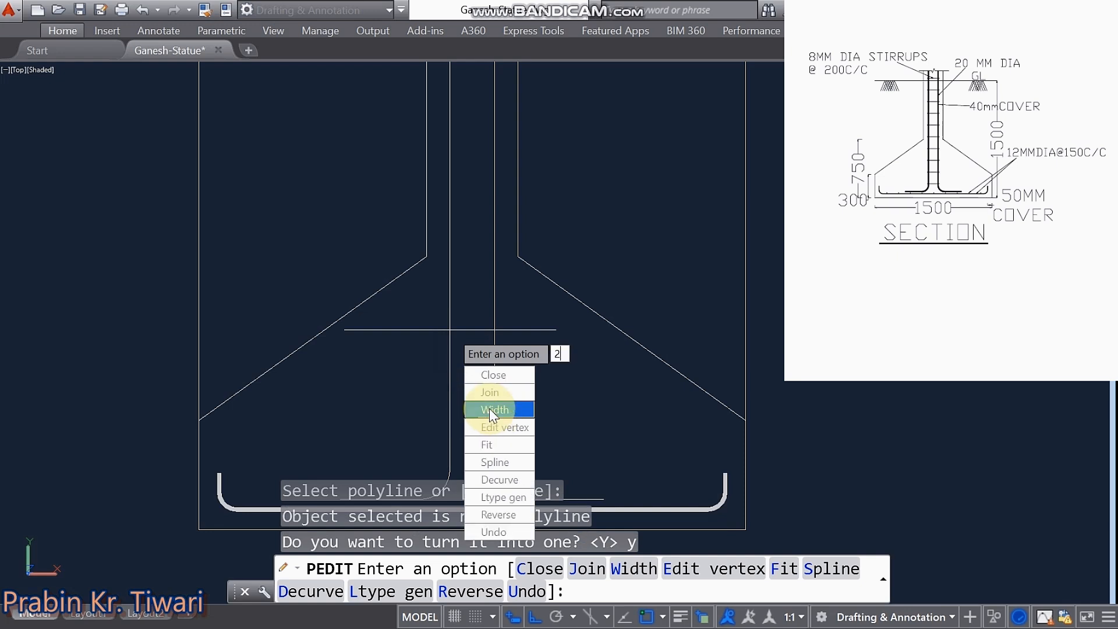
key("Return")
key("Escape")
key("Escape")
key("Escape")
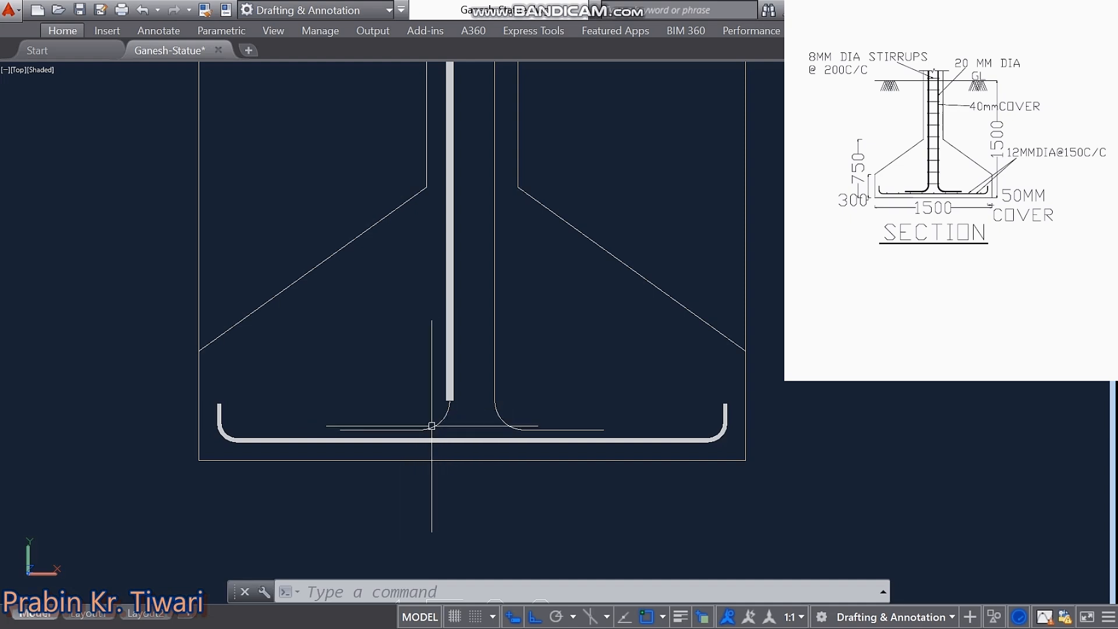
Step: Convert the fillet arc at the foot of the left column bar to a polyline with a width of 20
middle_click_drag(442, 416, 432, 383)
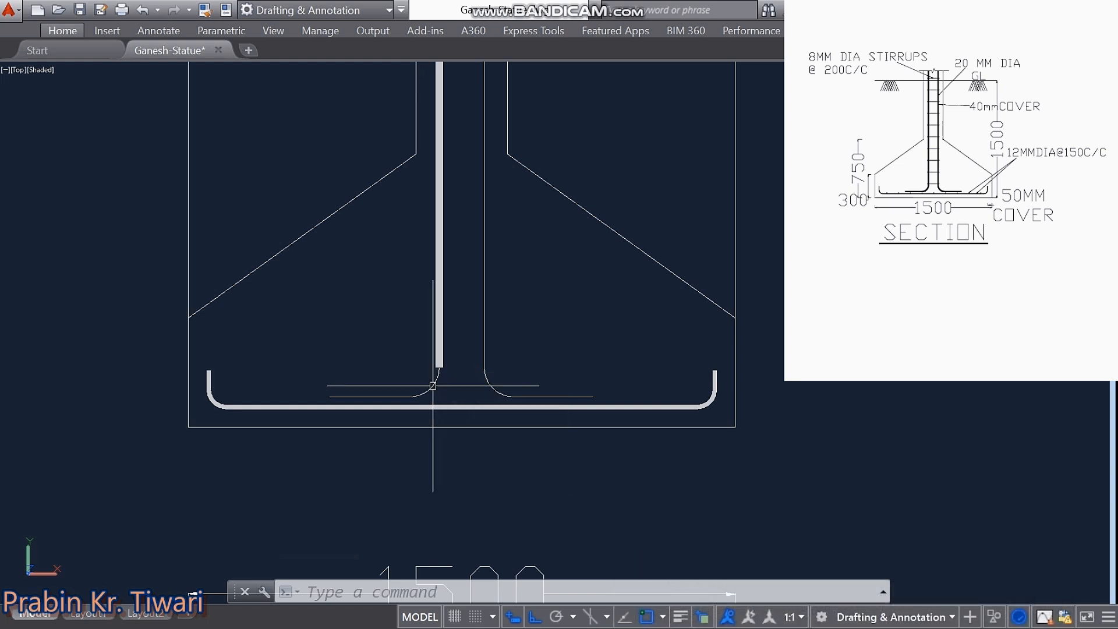
left_click(400, 386)
type("pe")
key("Return")
left_click(433, 385)
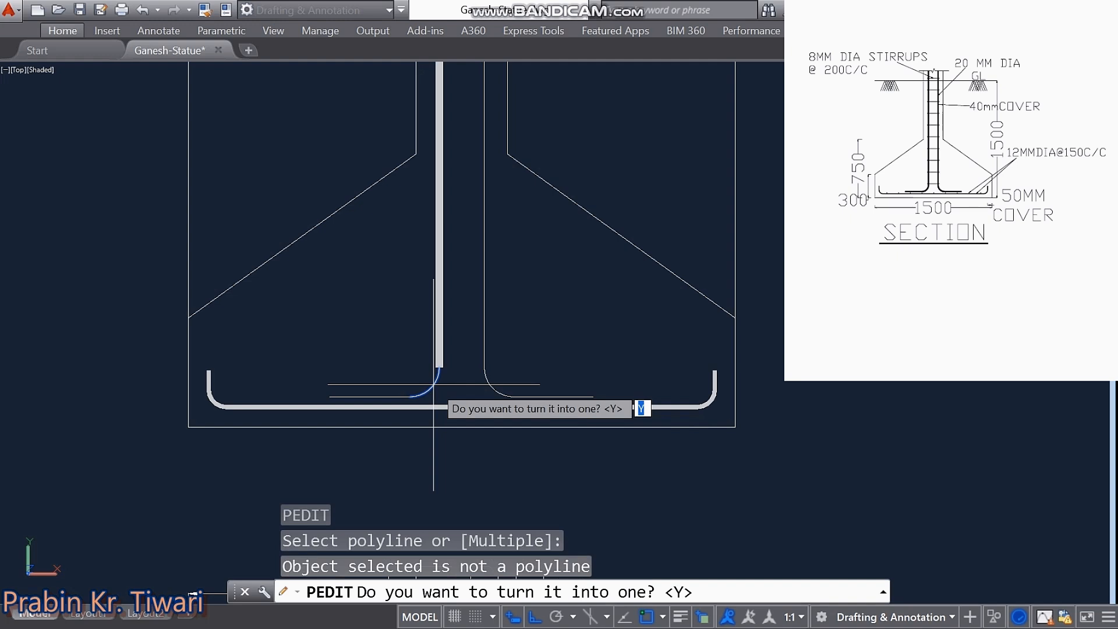
type("y")
key("Return")
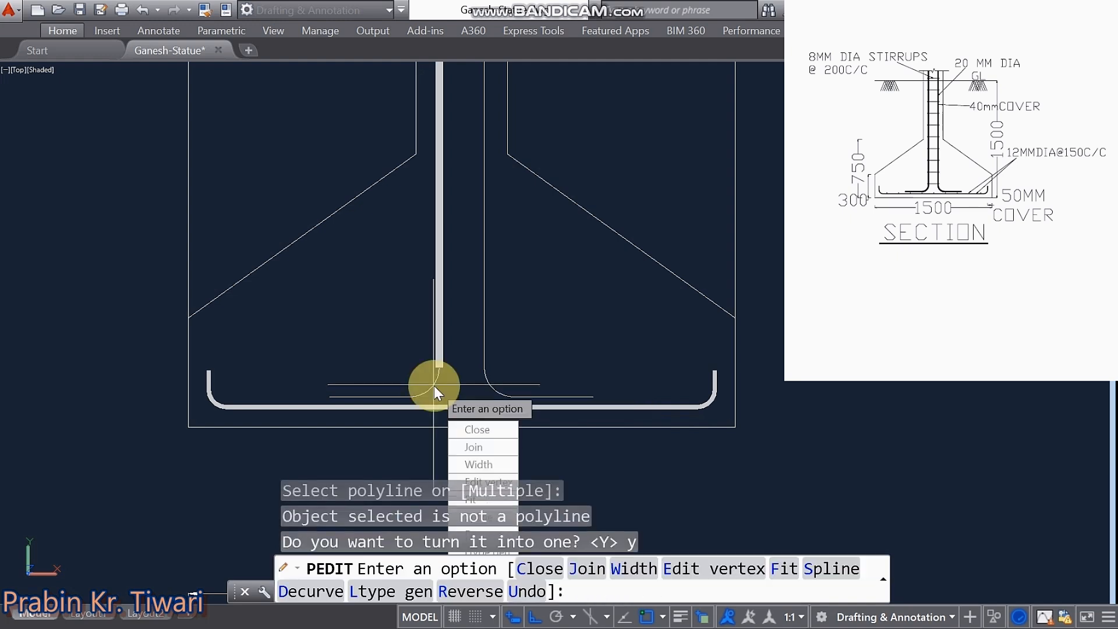
middle_click_drag(438, 403, 431, 345)
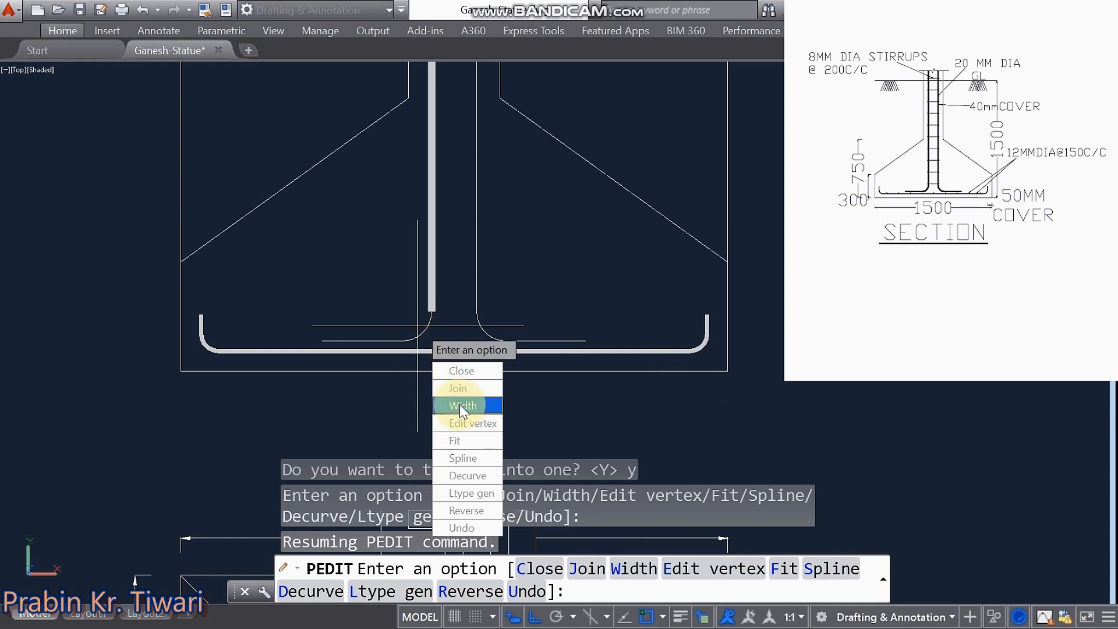
left_click(459, 405)
type("20")
key("Return")
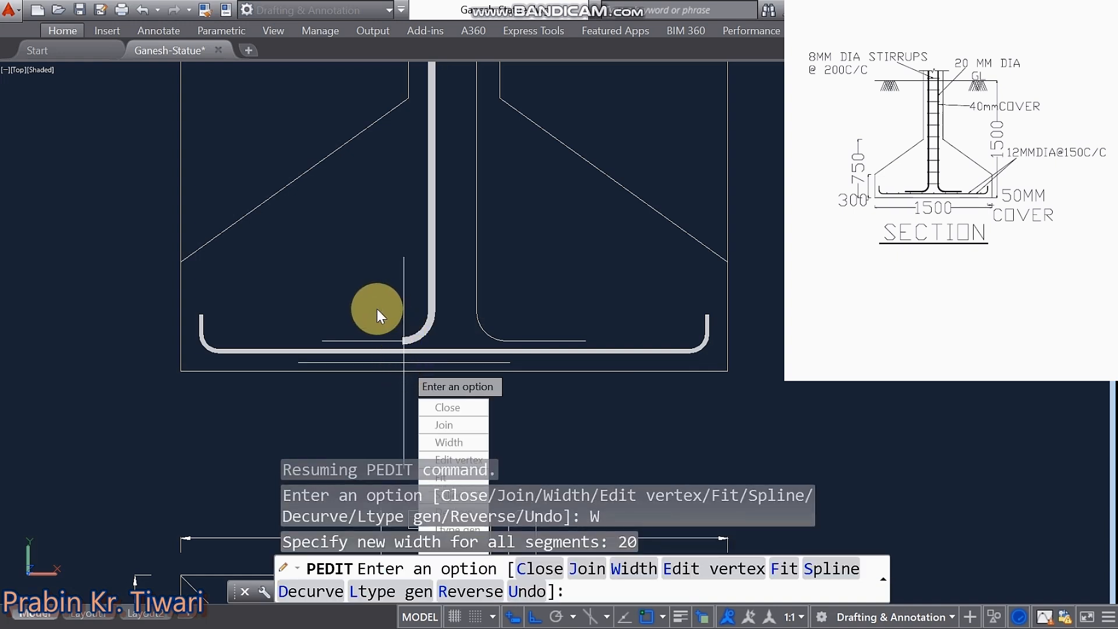
key("Escape")
key("Escape")
key("Escape")
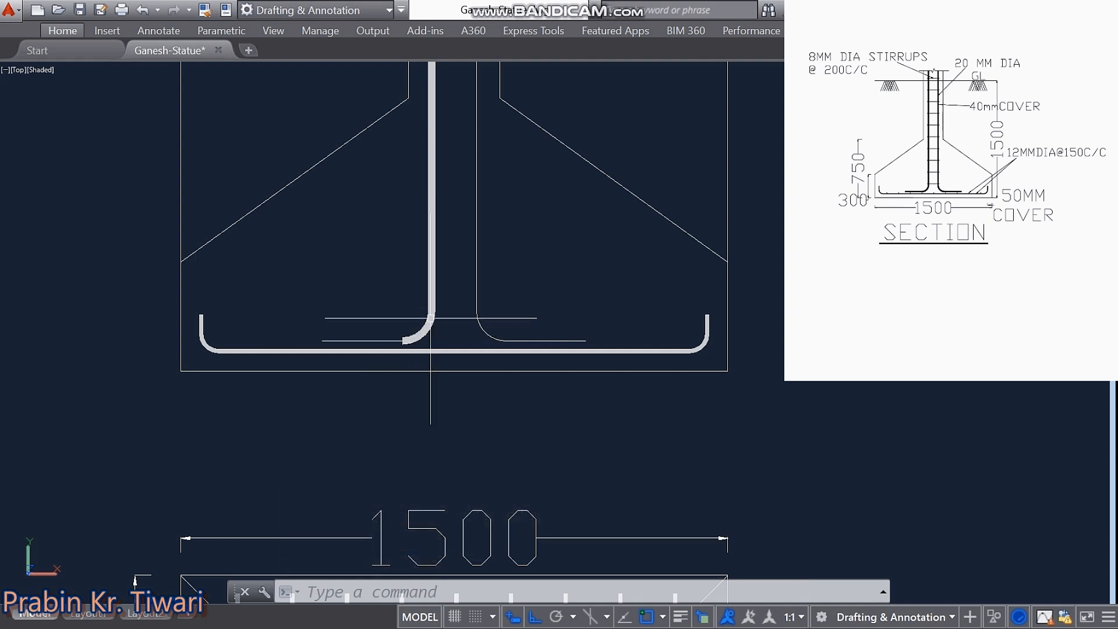
Step: Convert the left column bar's horizontal leg to a polyline with a width of 20, matching its bend
type("e")
key("Return")
left_click(372, 341)
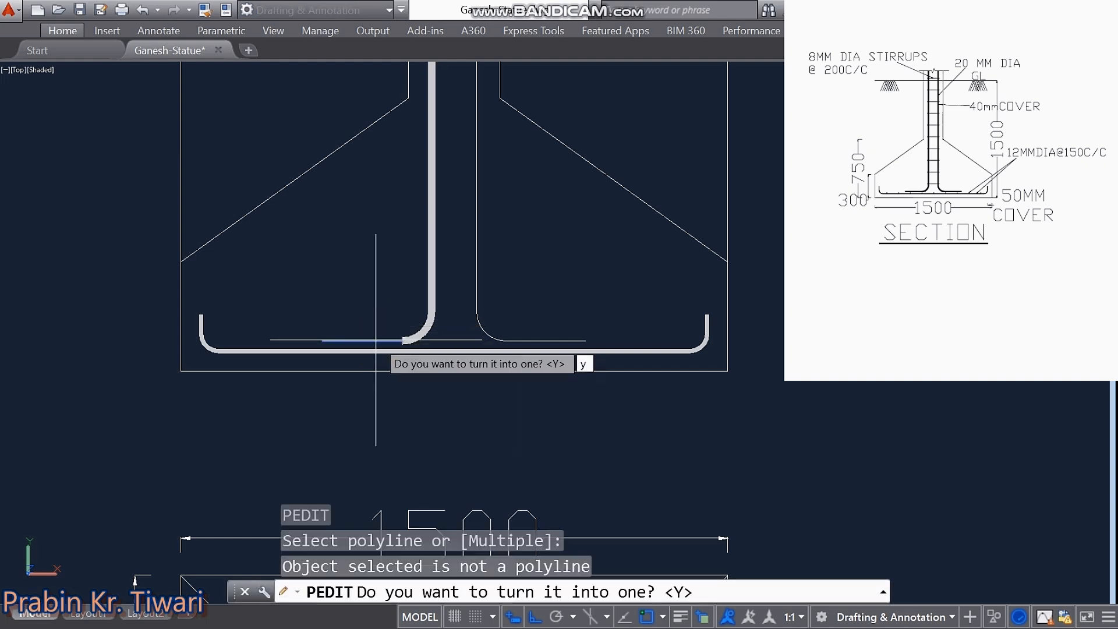
type("y")
key("Return")
type("w")
key("Return")
type("10")
key("Return")
key("Escape")
key("Escape")
key("Escape")
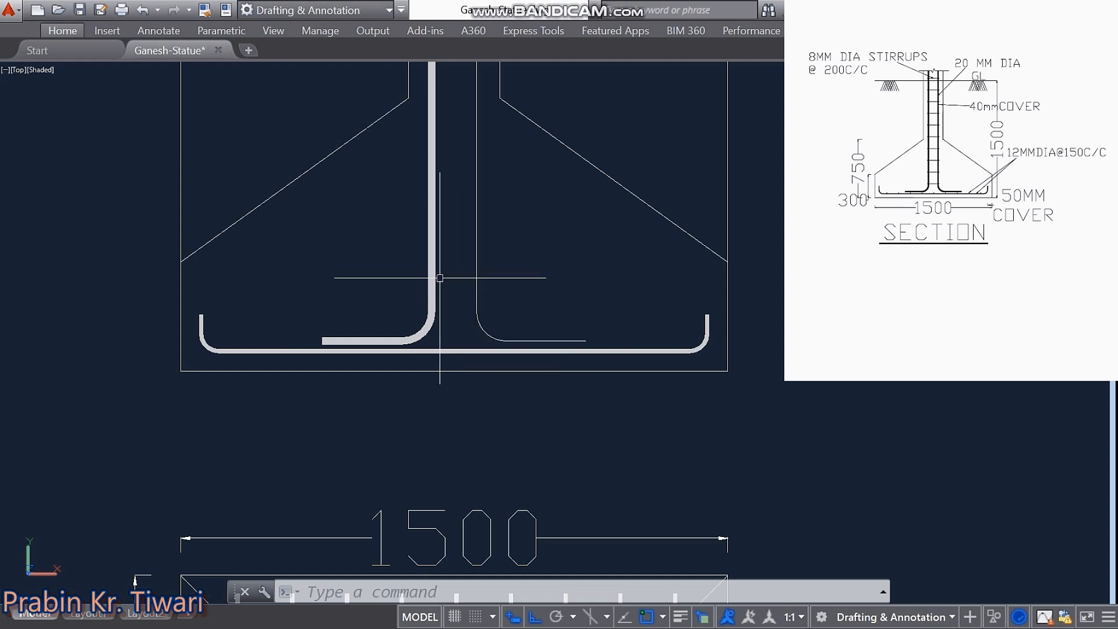
Step: Match the properties of the thick left column bar onto the right bar's vertical line, bend arc and horizontal leg
type("MA")
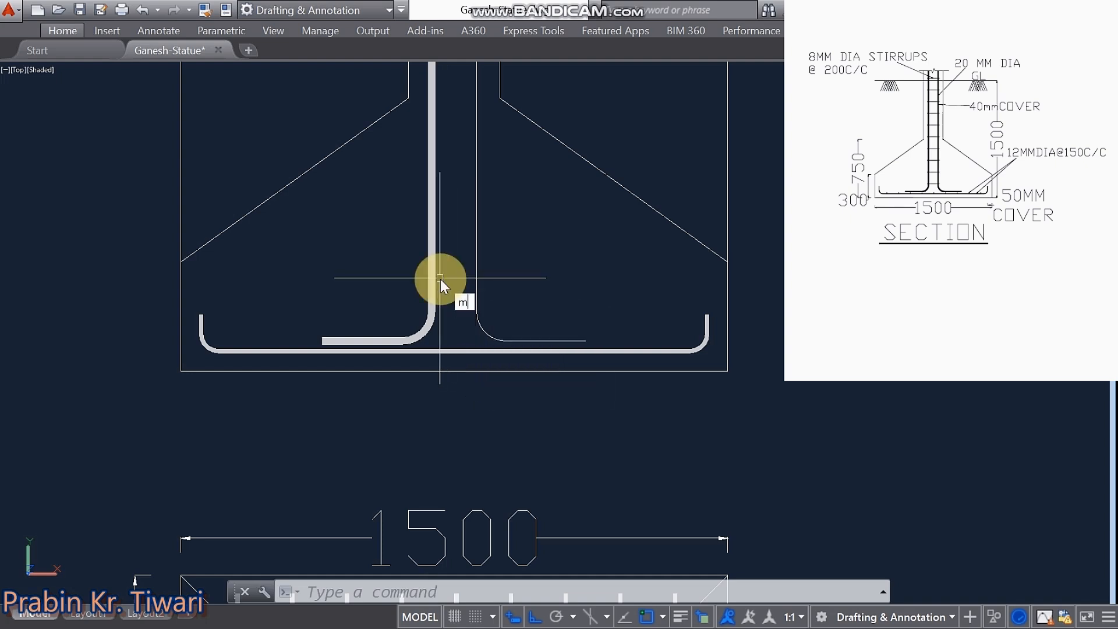
key("Return")
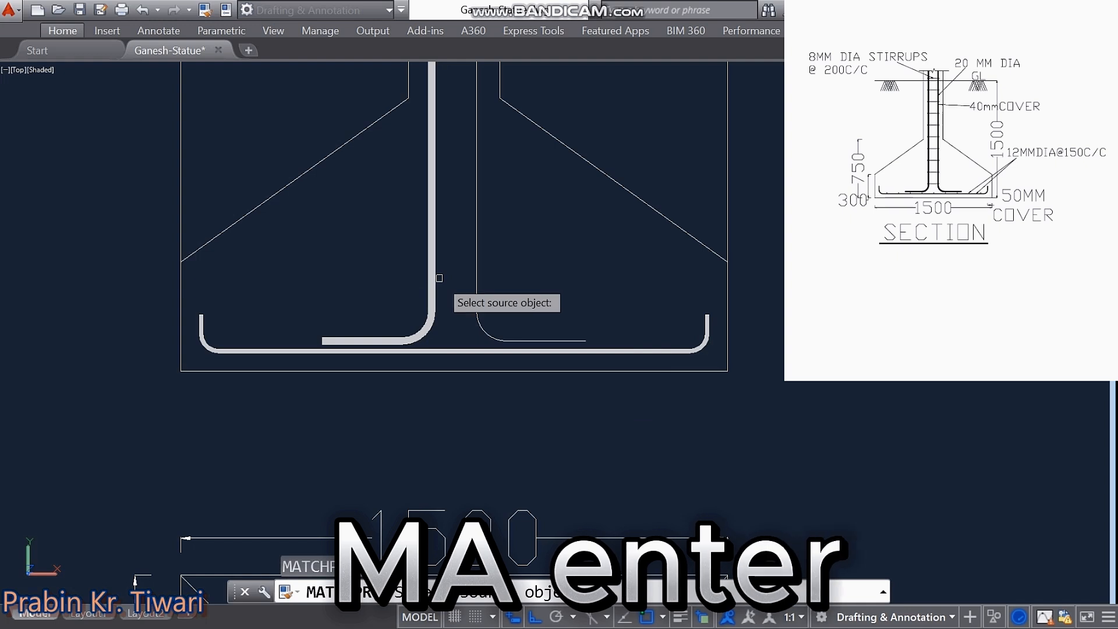
left_click(433, 279)
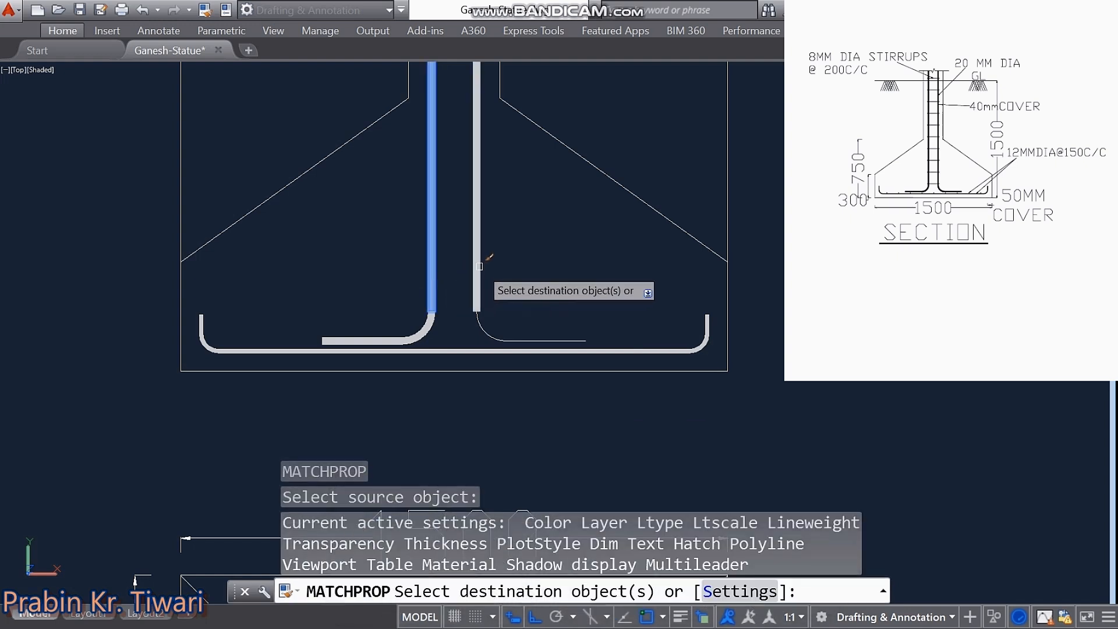
left_click(479, 266)
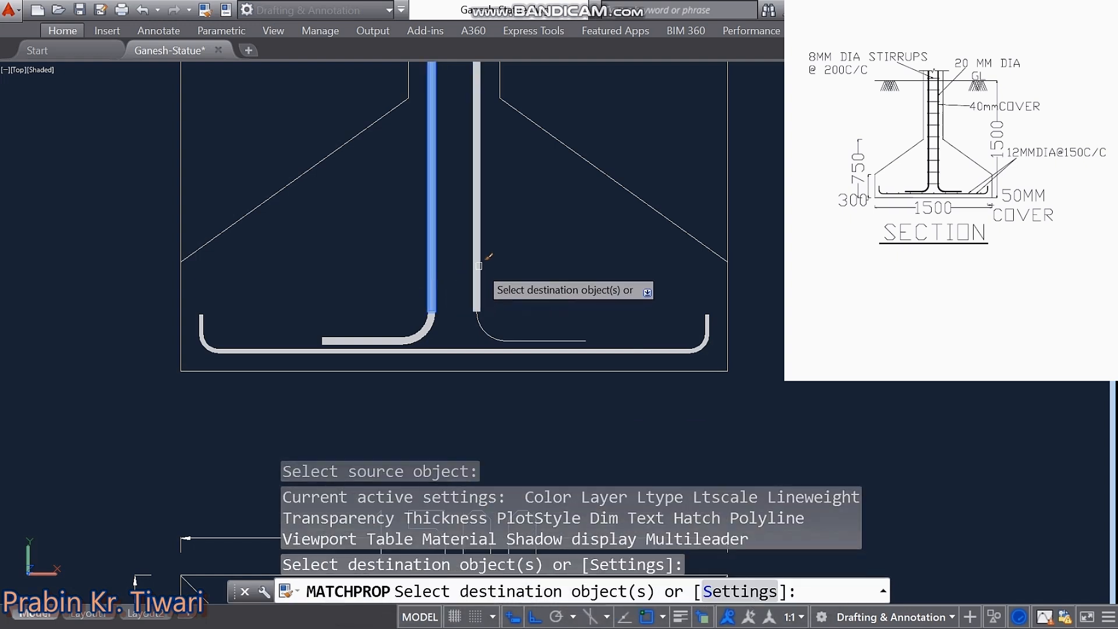
left_click(496, 333)
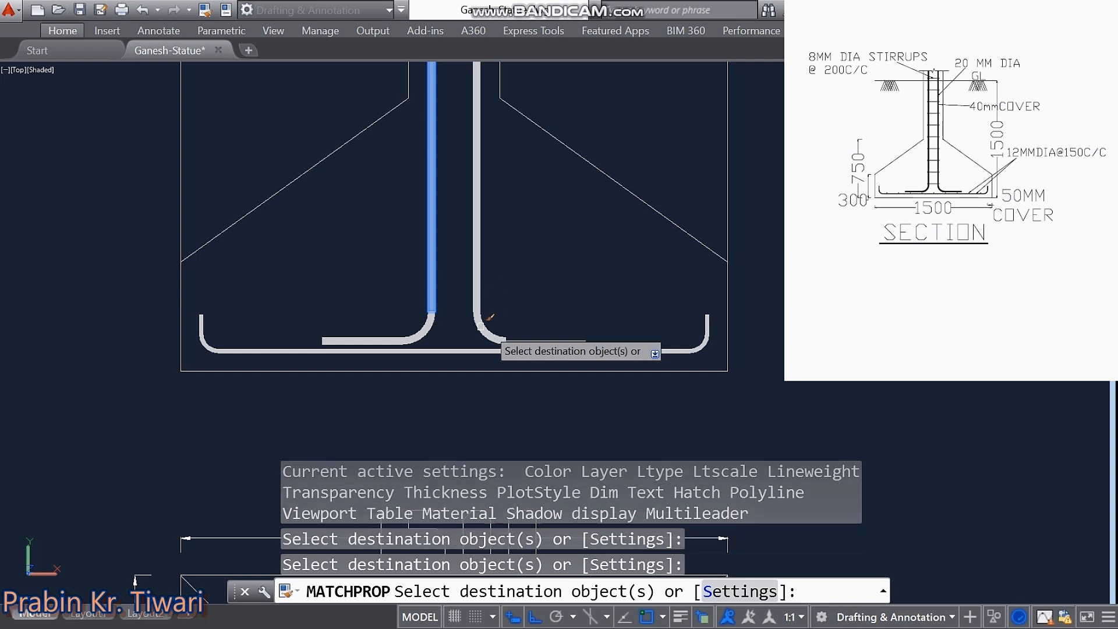
left_click(526, 341)
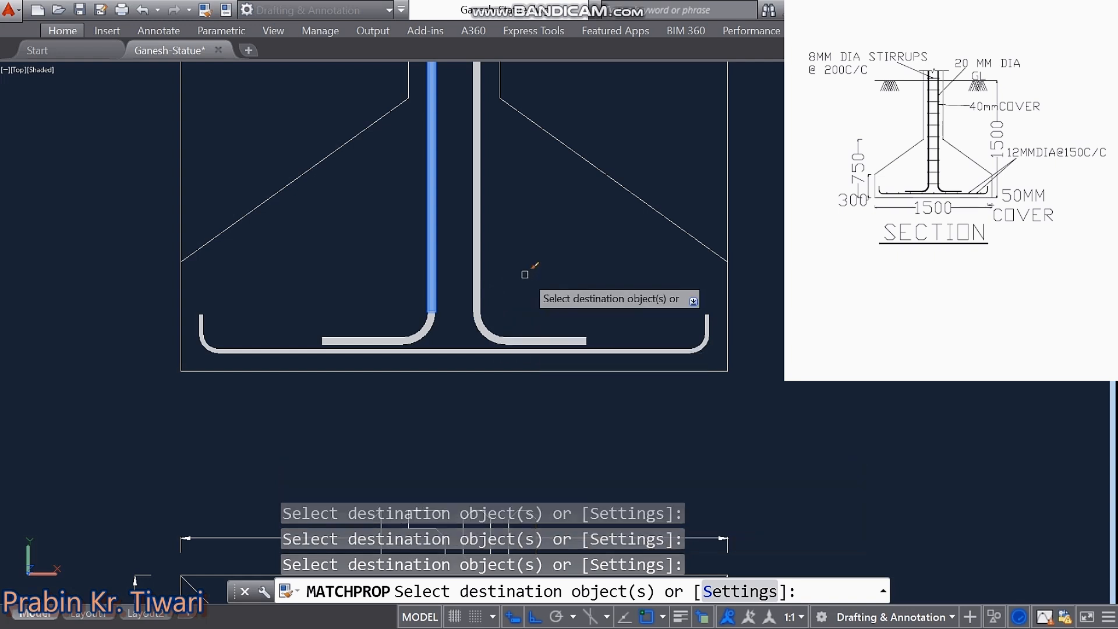
key("Escape")
key("Escape")
key("Escape")
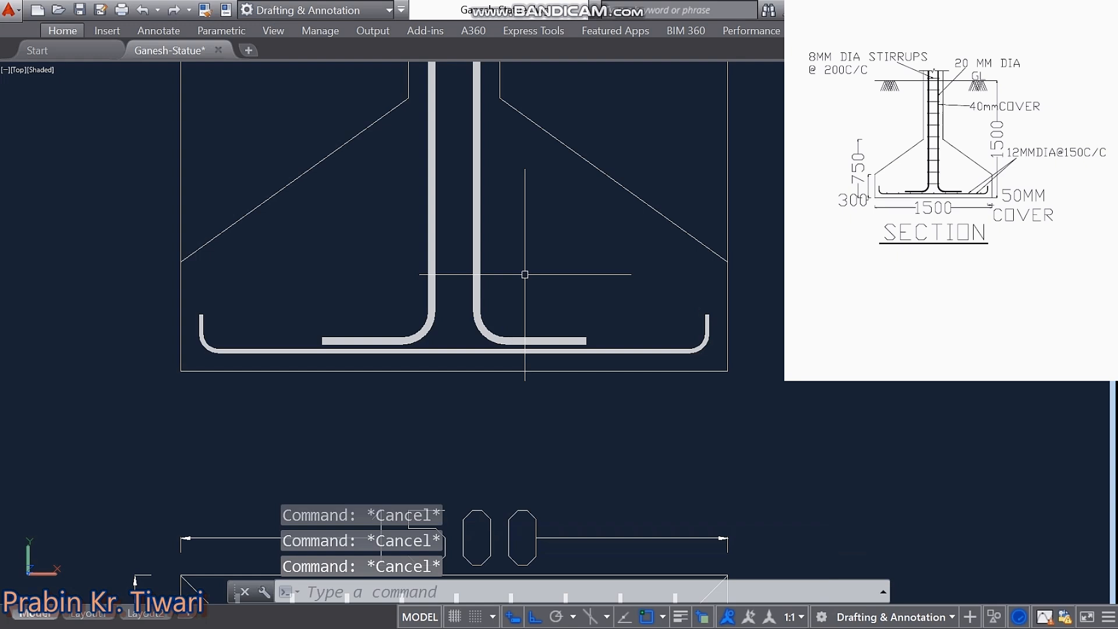
middle_click_drag(479, 255, 487, 325)
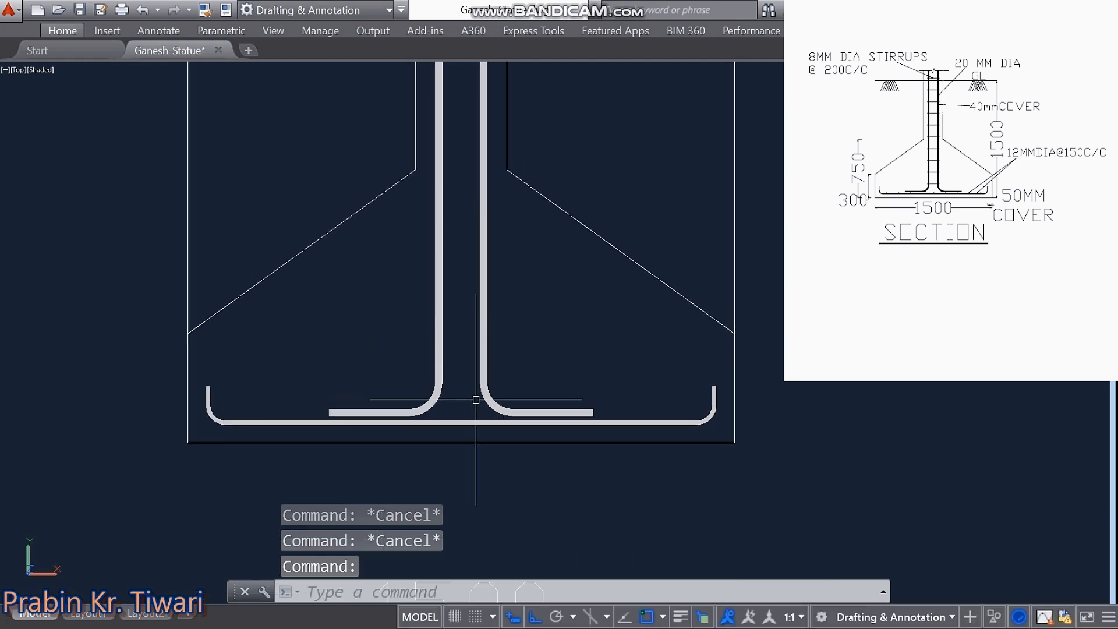
middle_click_drag(494, 378, 485, 242)
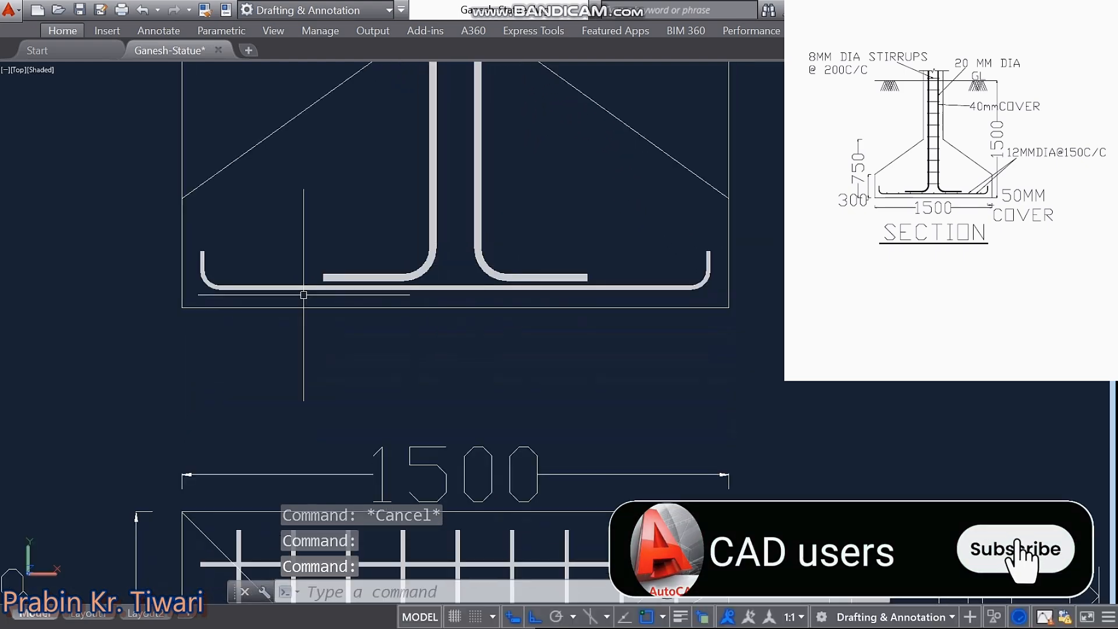
middle_click_drag(270, 377, 264, 296)
key("Escape")
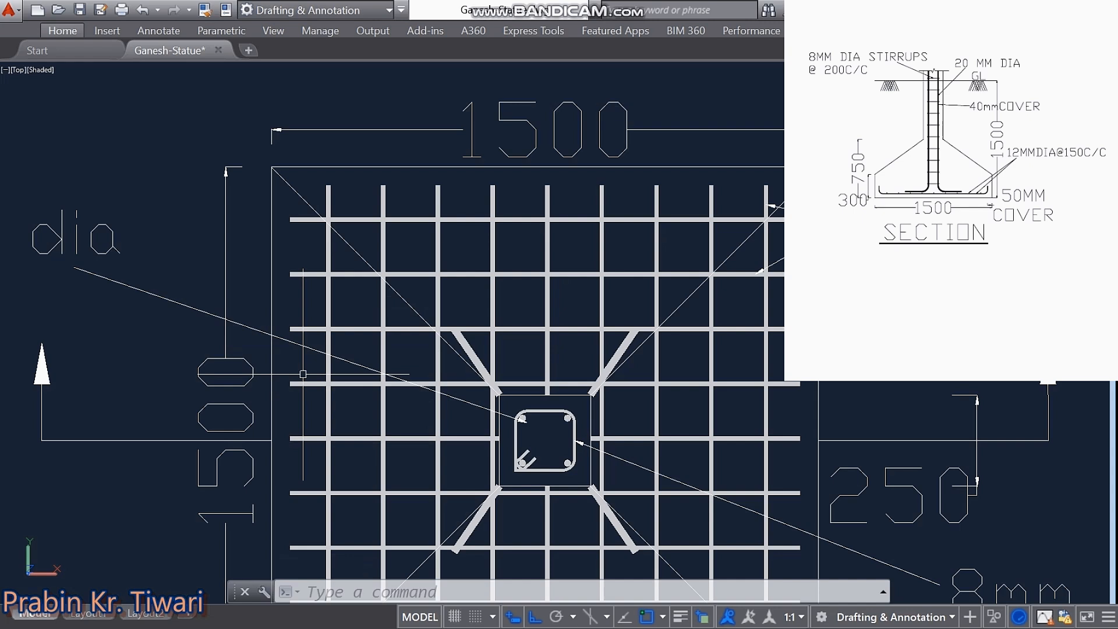
Step: Draw one solid donut with inside diameter 0 and outside diameter 12 in the empty space below the footing section
middle_click_drag(337, 245, 310, 530)
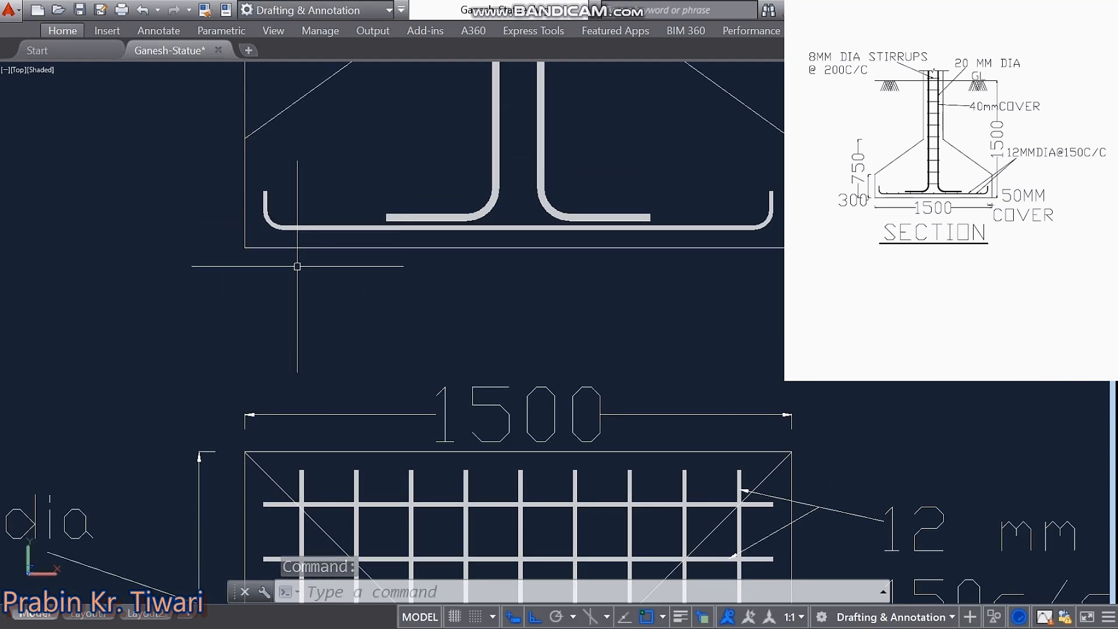
type("o")
key("Return")
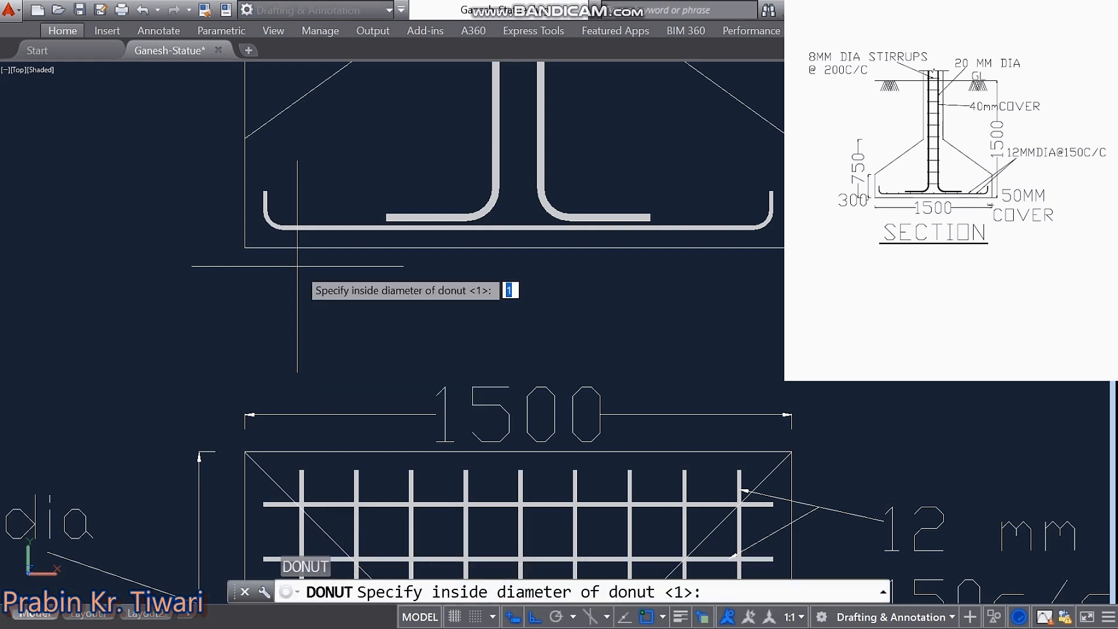
type("0")
key("Return")
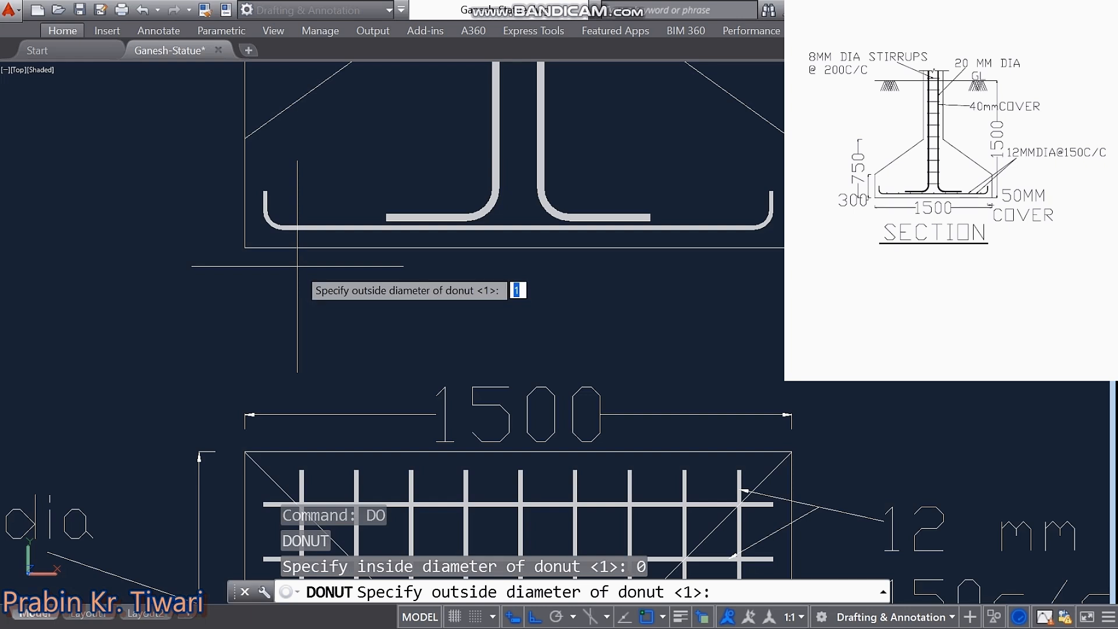
middle_click_drag(297, 315, 299, 255)
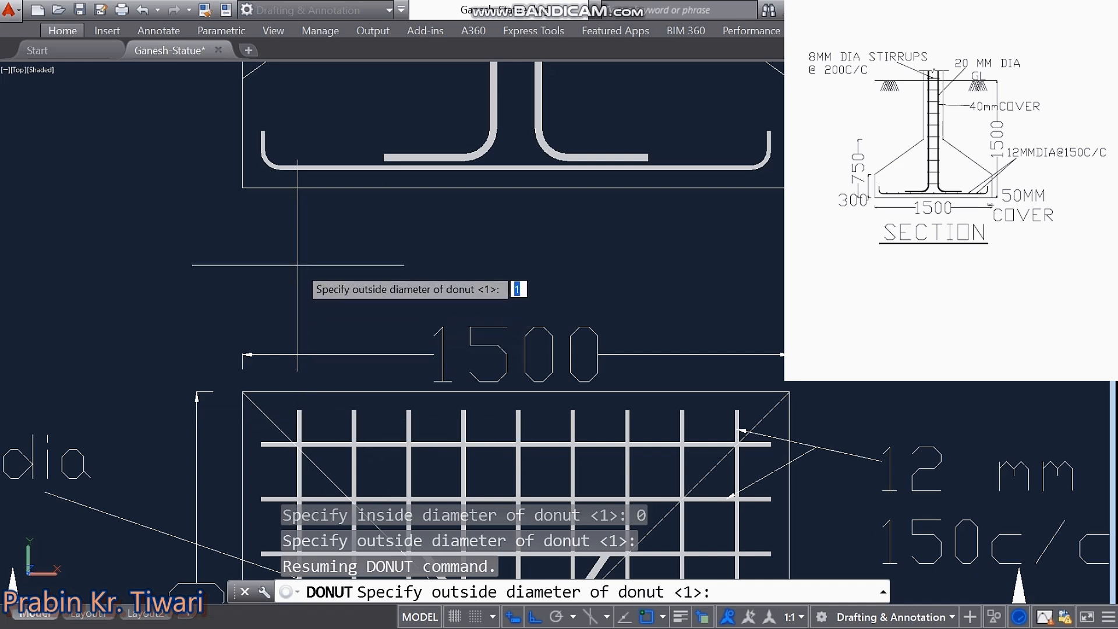
key("Return")
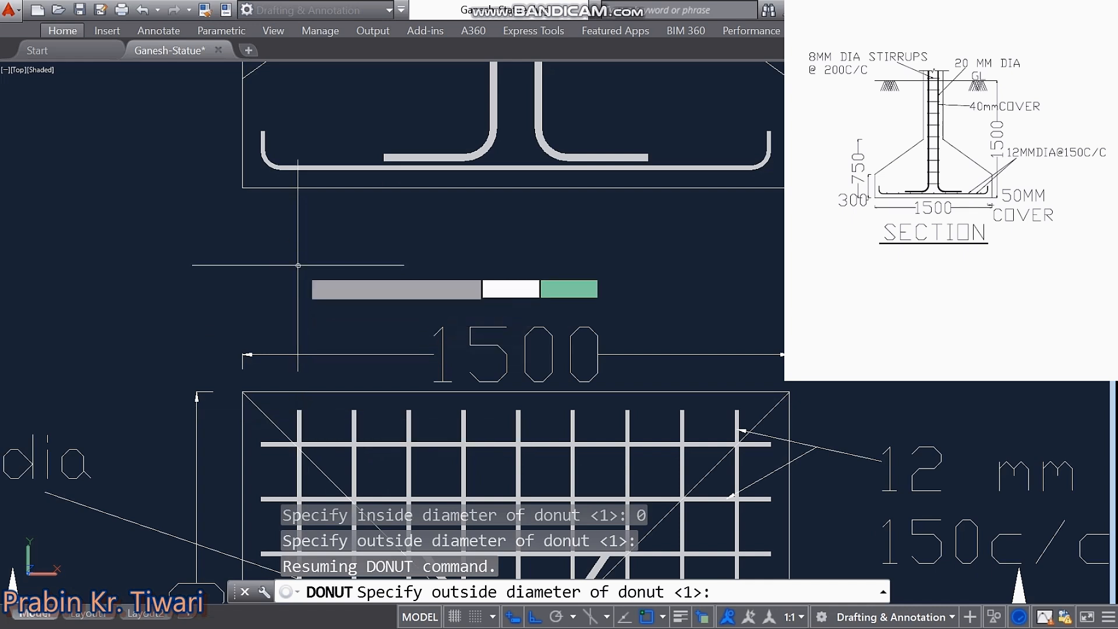
key("Escape")
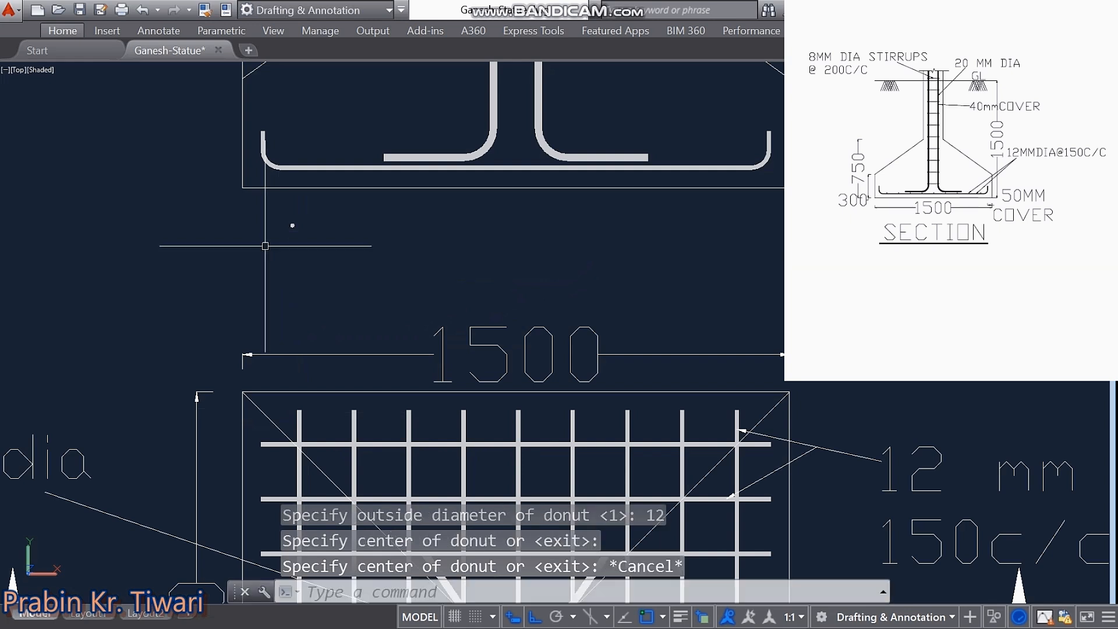
Step: Draw a vertical construction line through the top end of the plan's leftmost vertical reinforcement bar
scroll(382, 257, "down", 2)
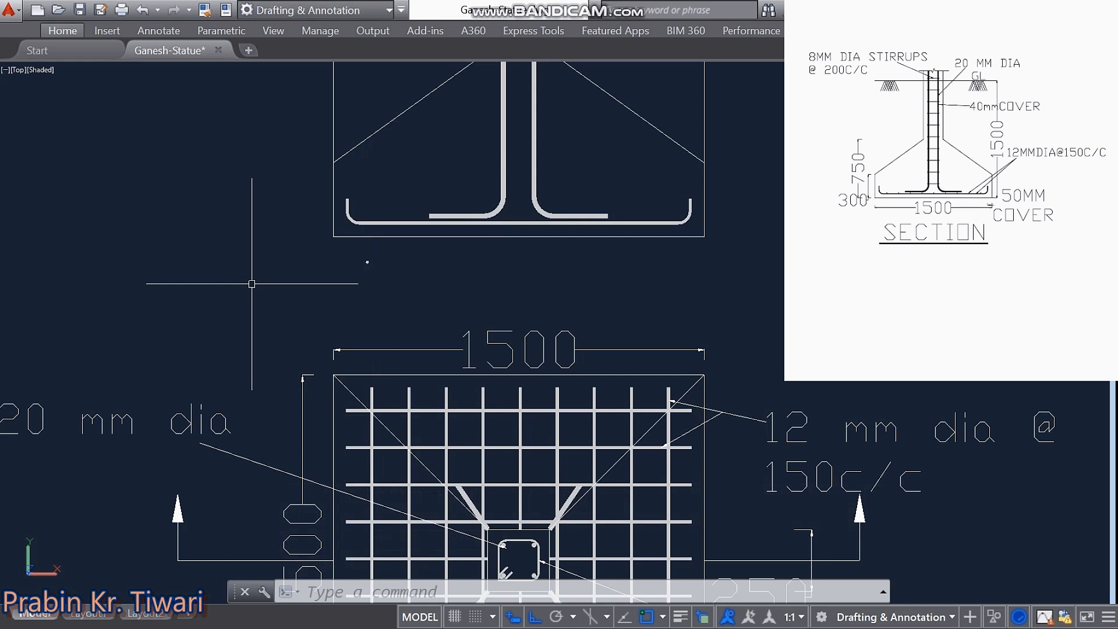
type("XL")
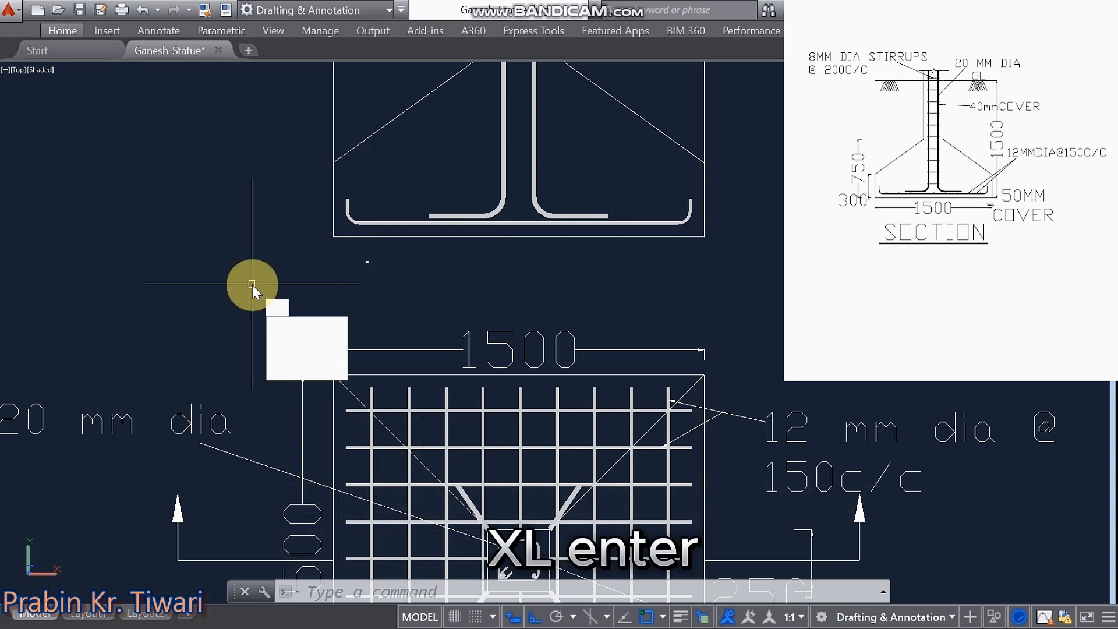
key("Return")
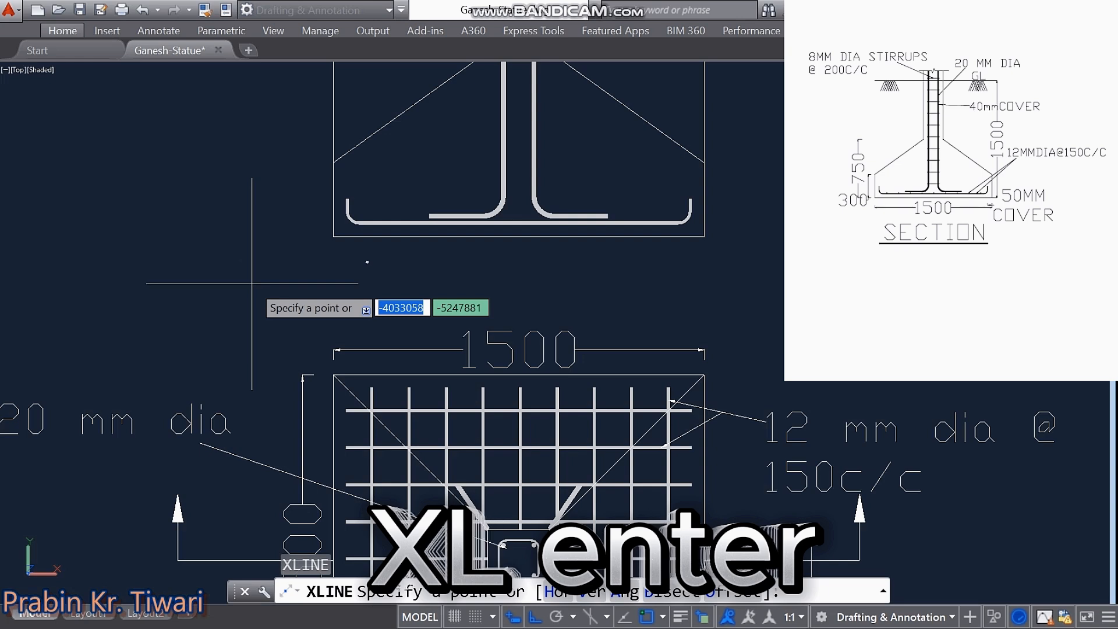
type("v")
key("Return")
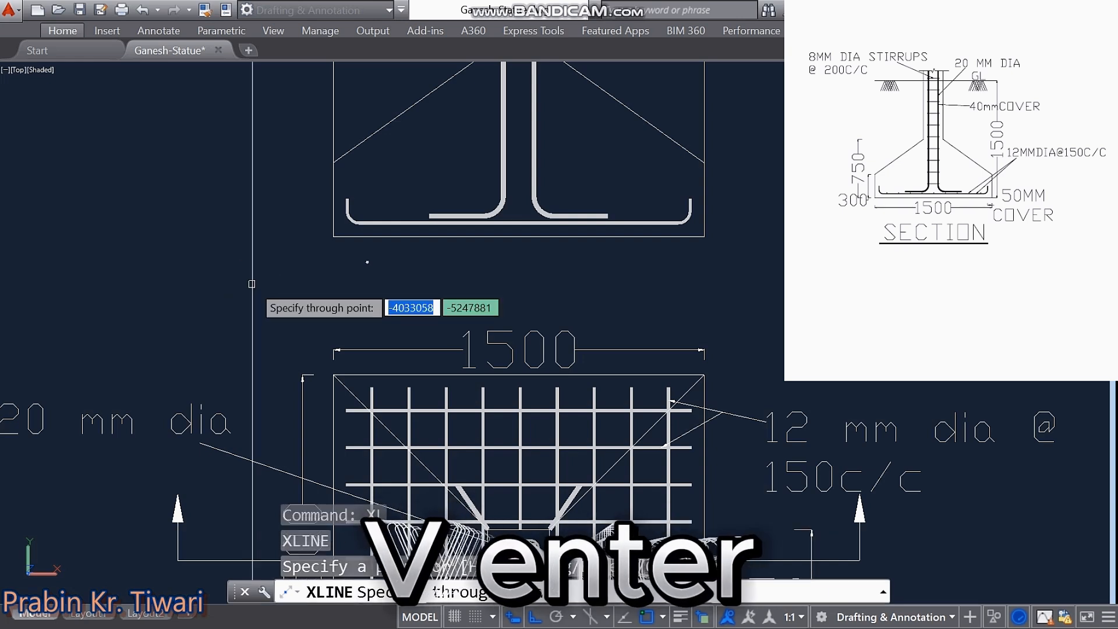
left_click(372, 387)
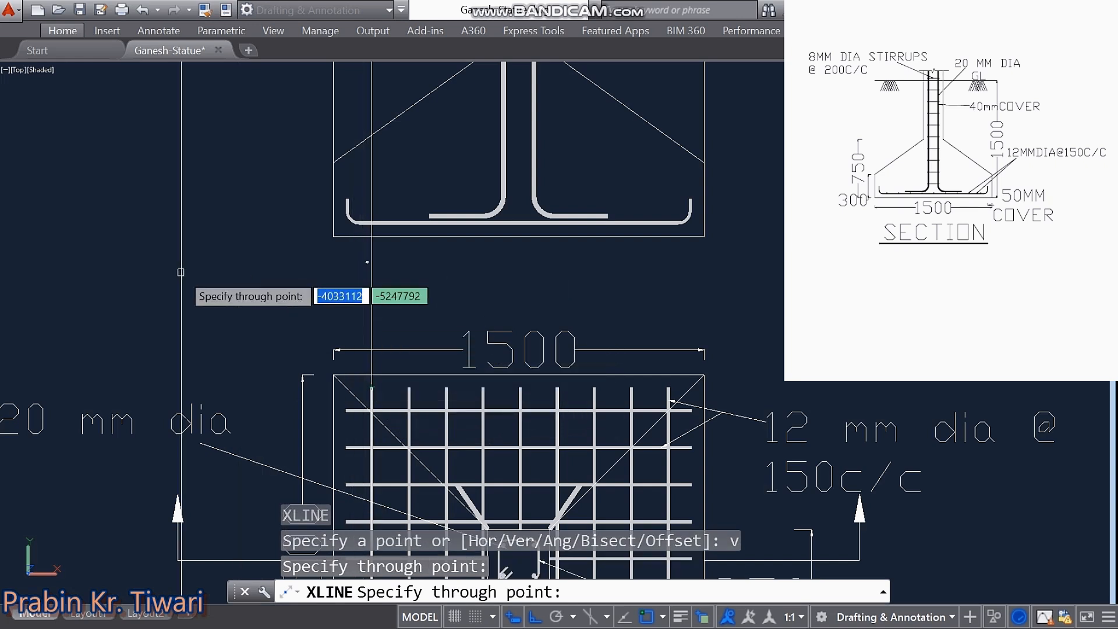
key("Escape")
key("Escape")
key("Escape")
key("Escape")
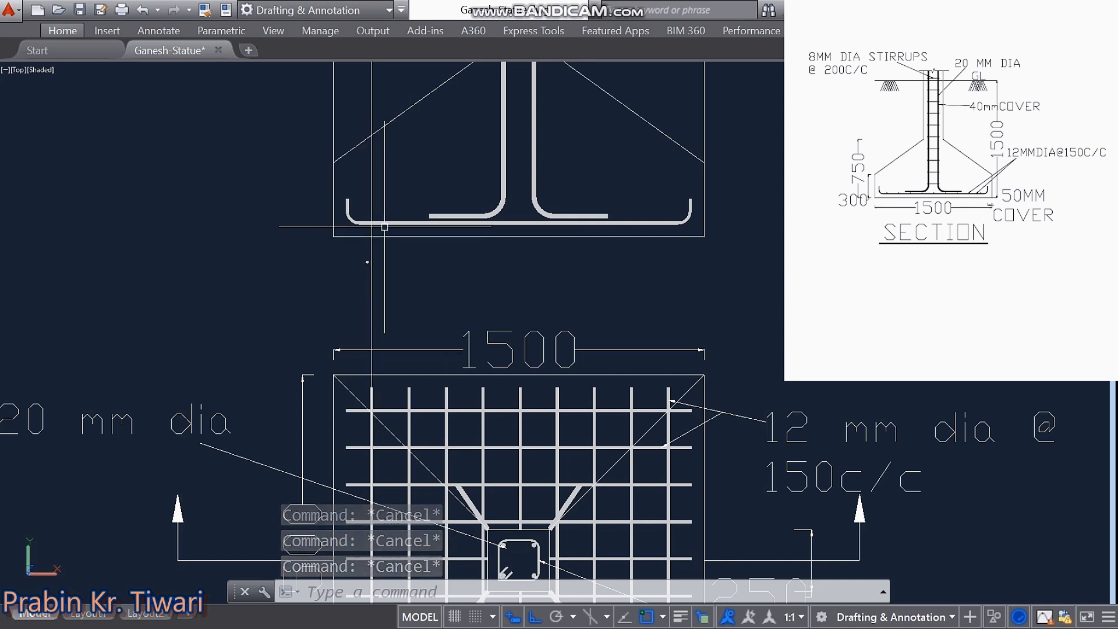
Step: Move the donut from its centre to the intersection of the construction line and the bottom bar's centreline, with ortho off
type("z")
key("Return")
left_click(330, 185)
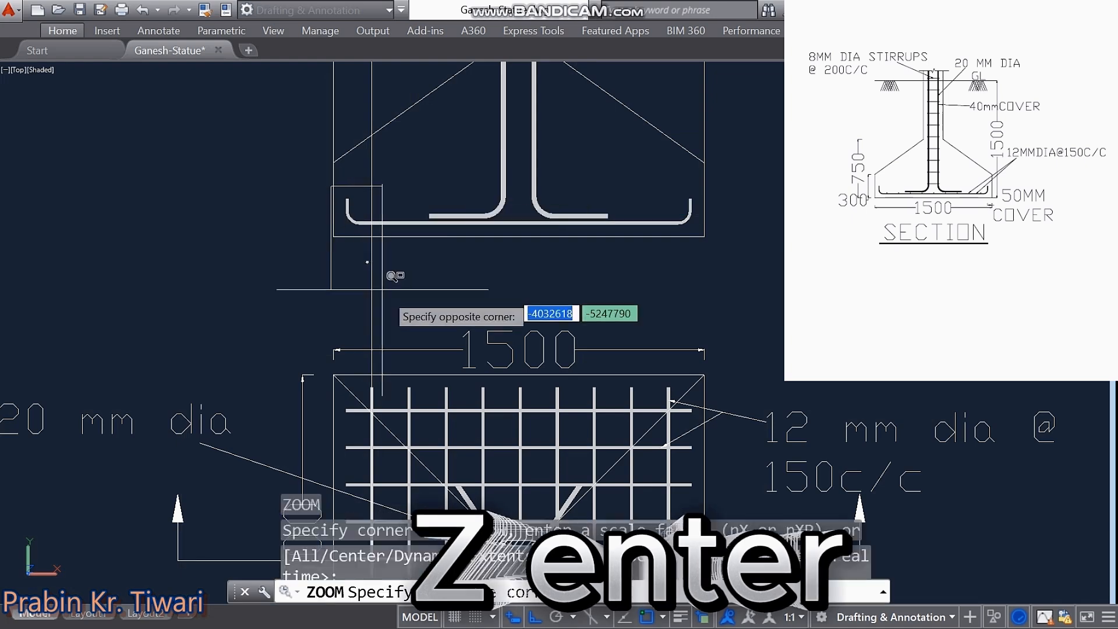
left_click(434, 338)
mouse_move(475, 306)
middle_mouse_down()
mouse_move(255, 327)
mouse_move(167, 388)
middle_mouse_up()
left_click(200, 394)
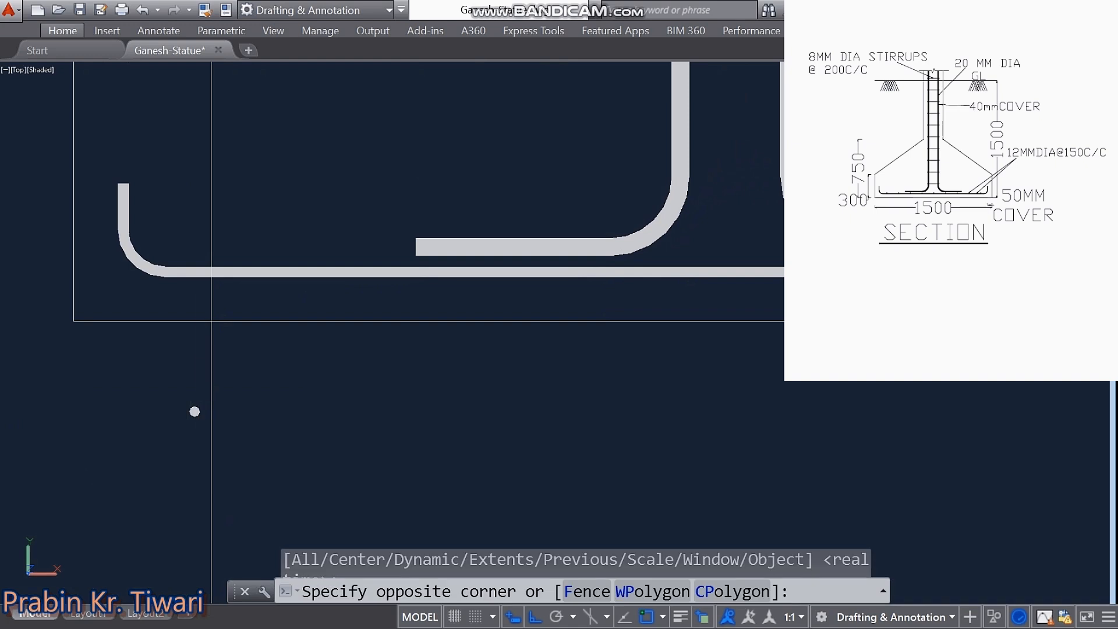
left_click(181, 431)
right_click(168, 435)
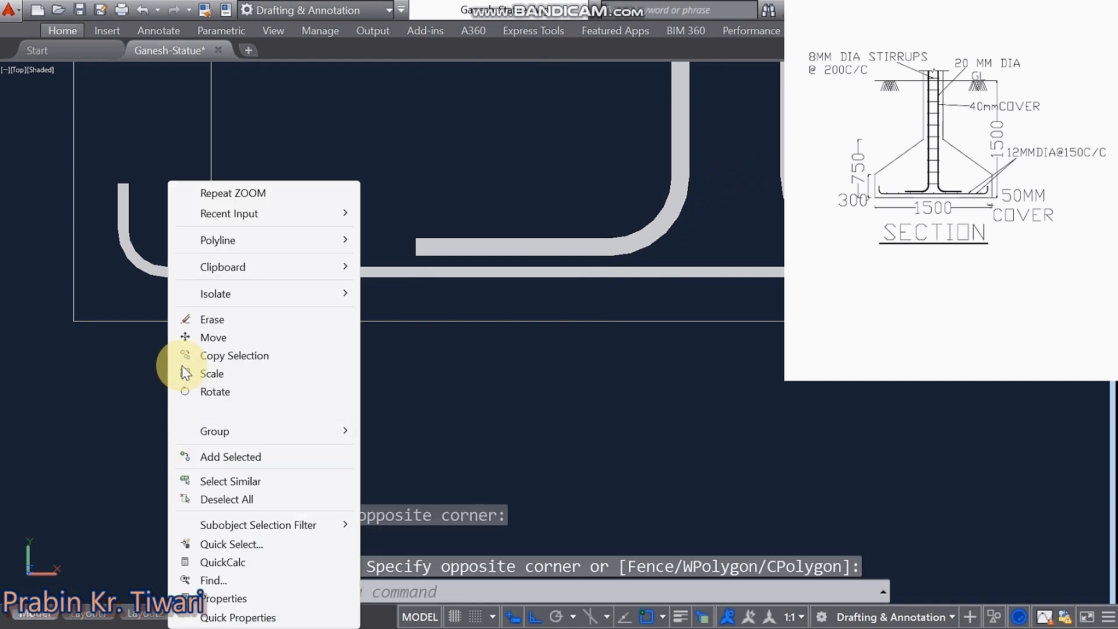
left_click(204, 340)
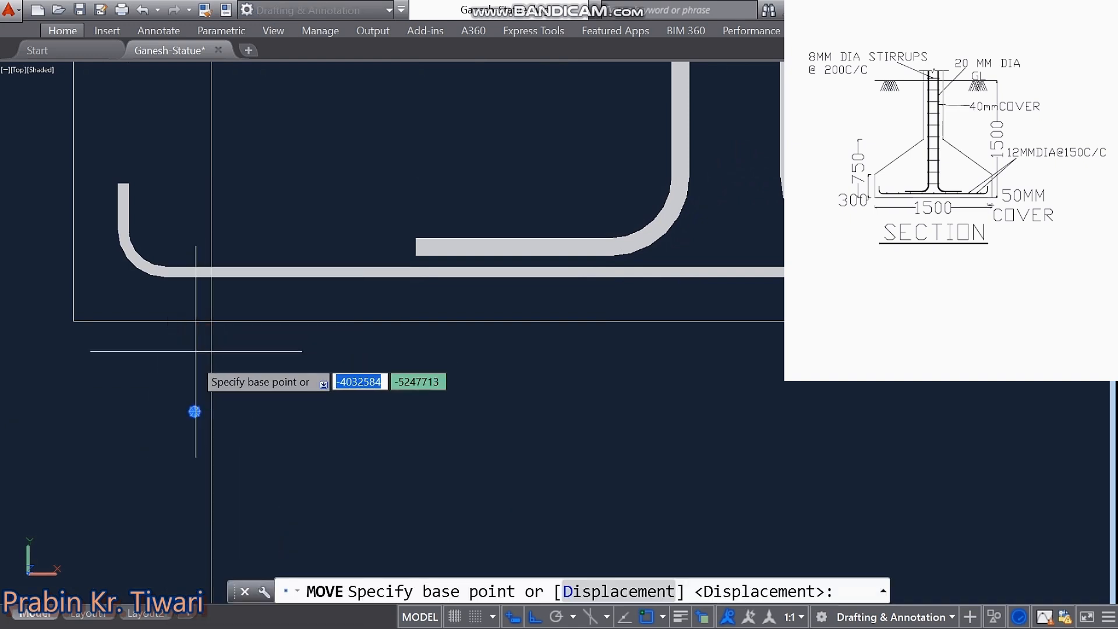
left_click(194, 411)
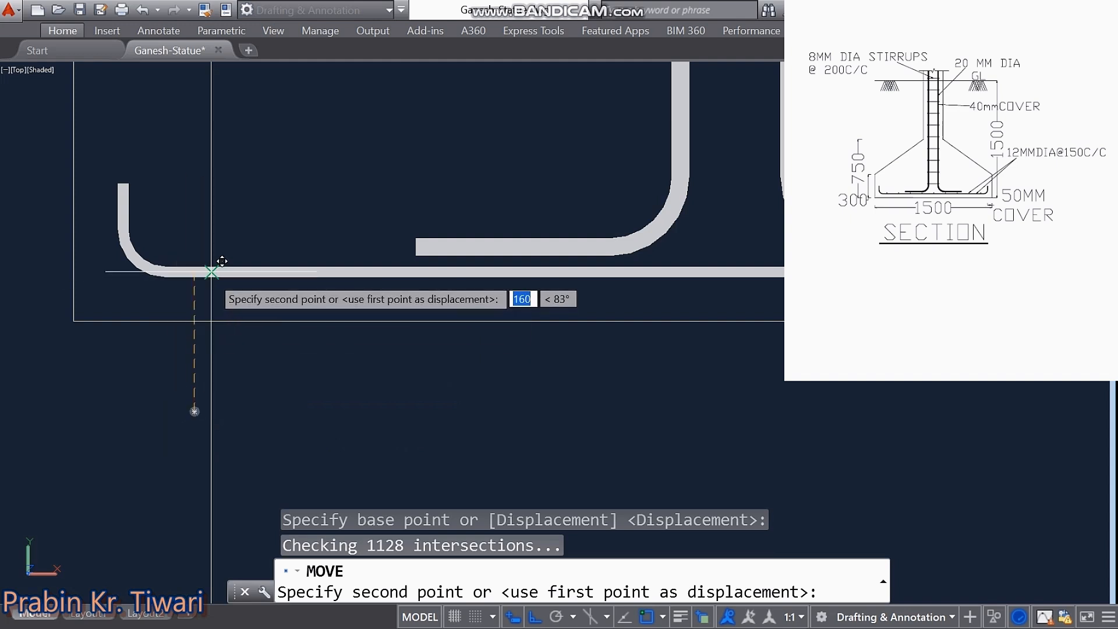
left_click(513, 617)
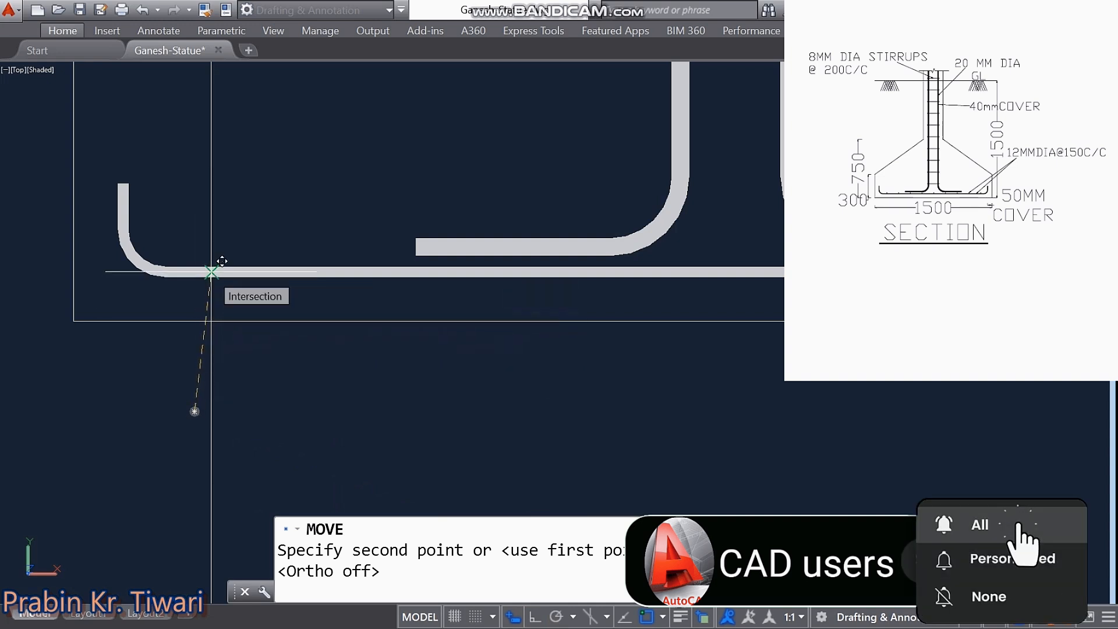
left_click(211, 272)
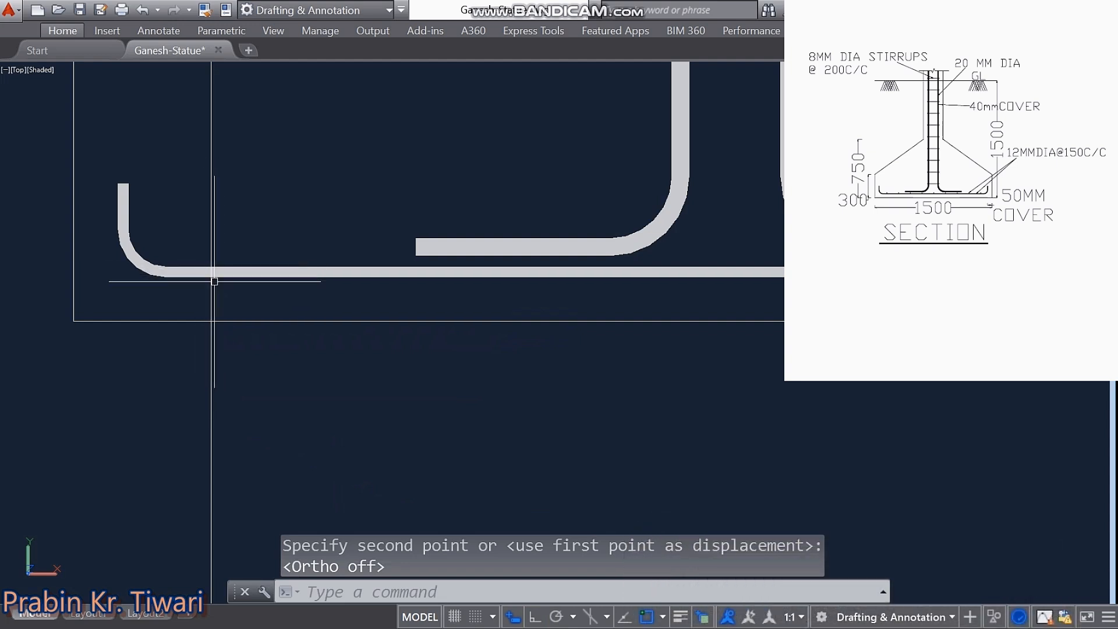
Step: Turn ortho back on and move the donut straight up by 12 so it sits on the bottom bar
left_click(535, 617)
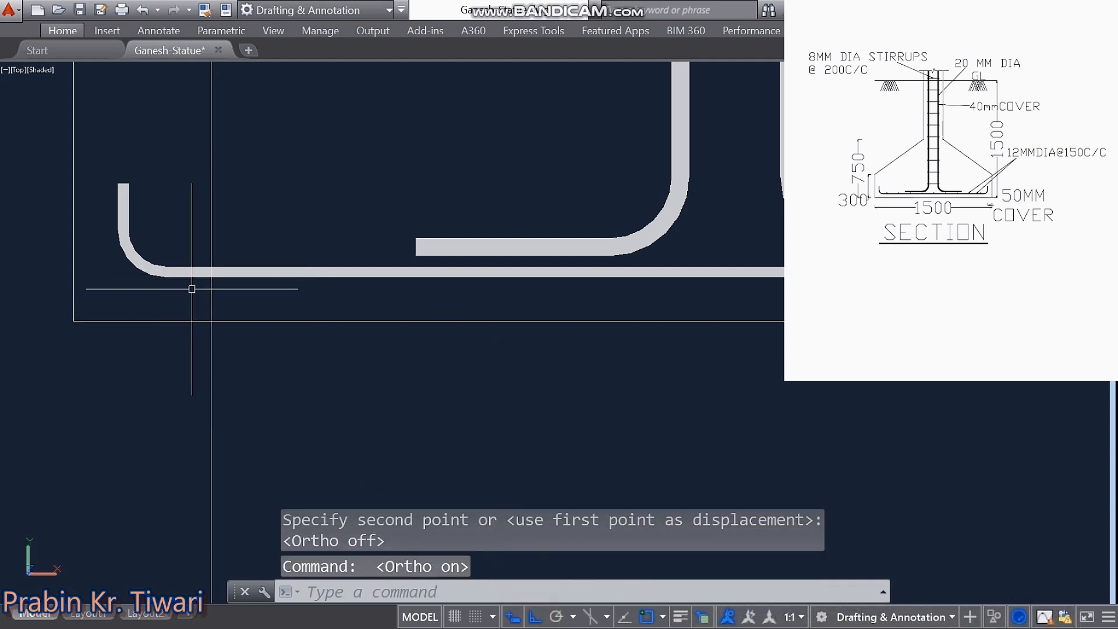
left_click(211, 272)
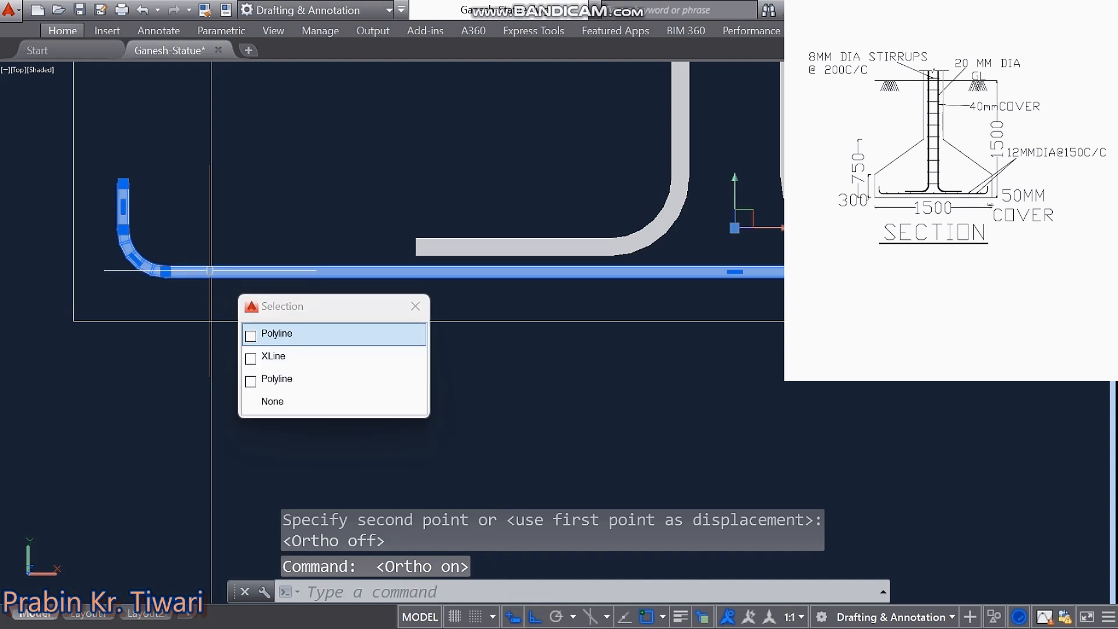
left_click(275, 379)
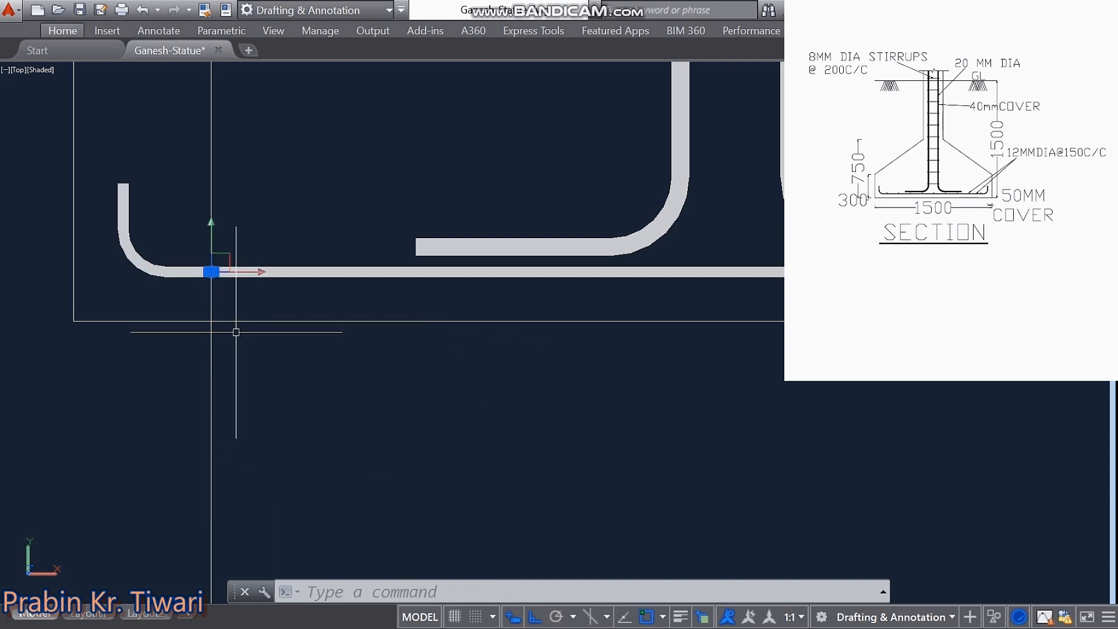
right_click(221, 295)
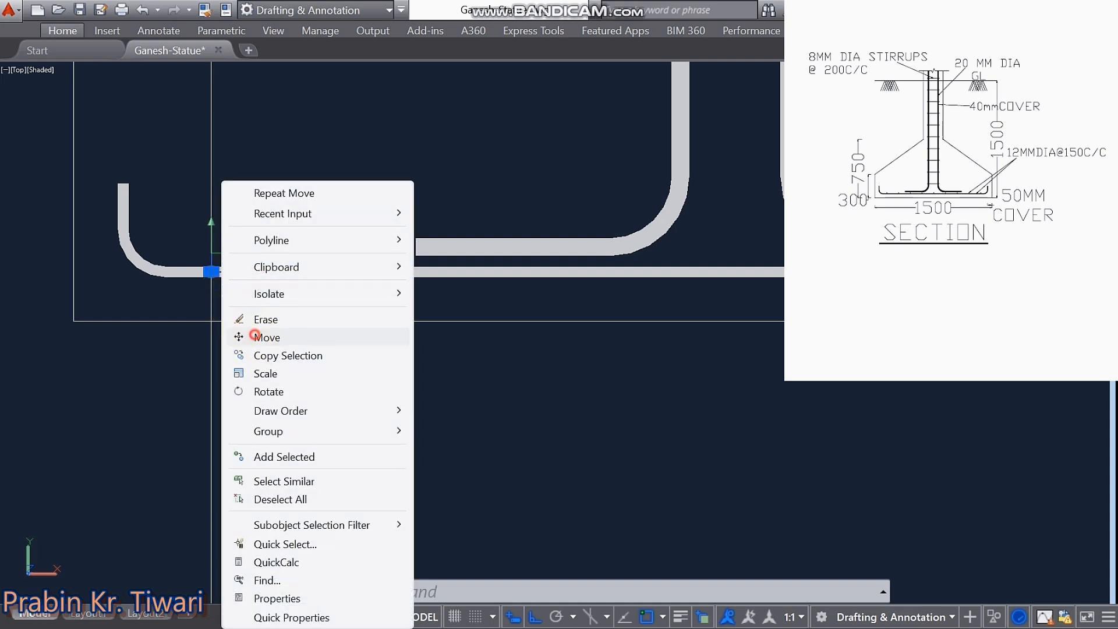
left_click(257, 338)
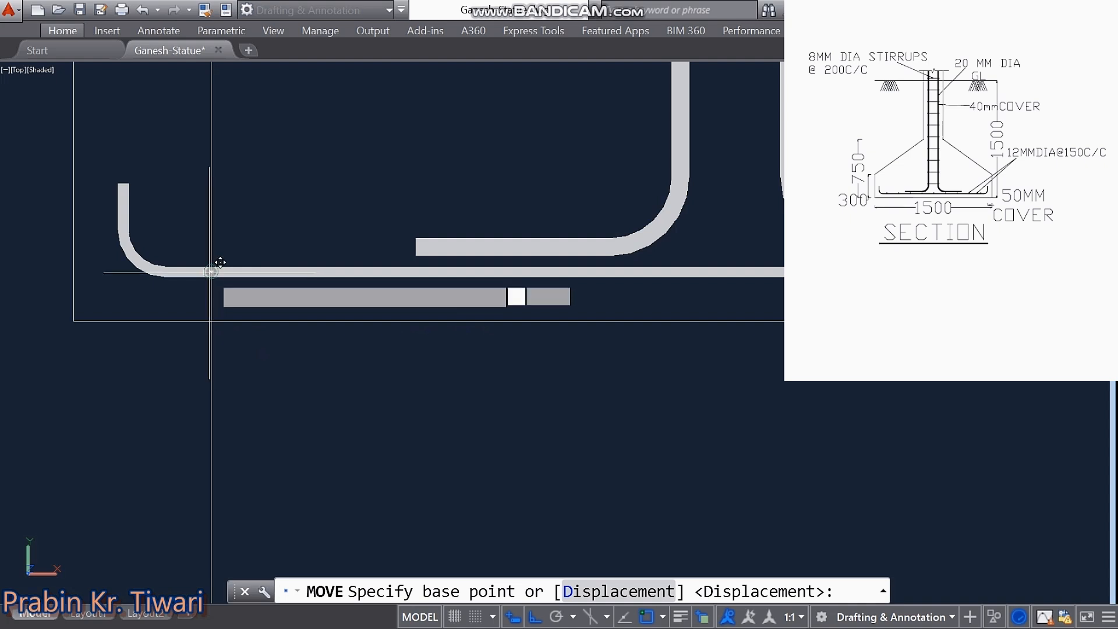
left_click(211, 272)
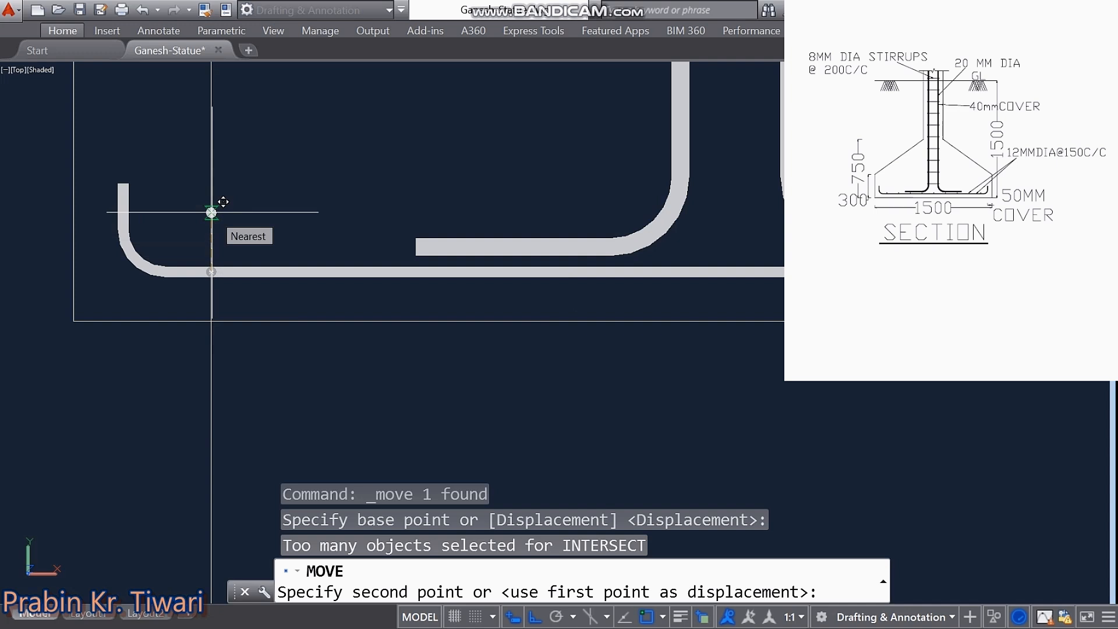
type("12")
key("Return")
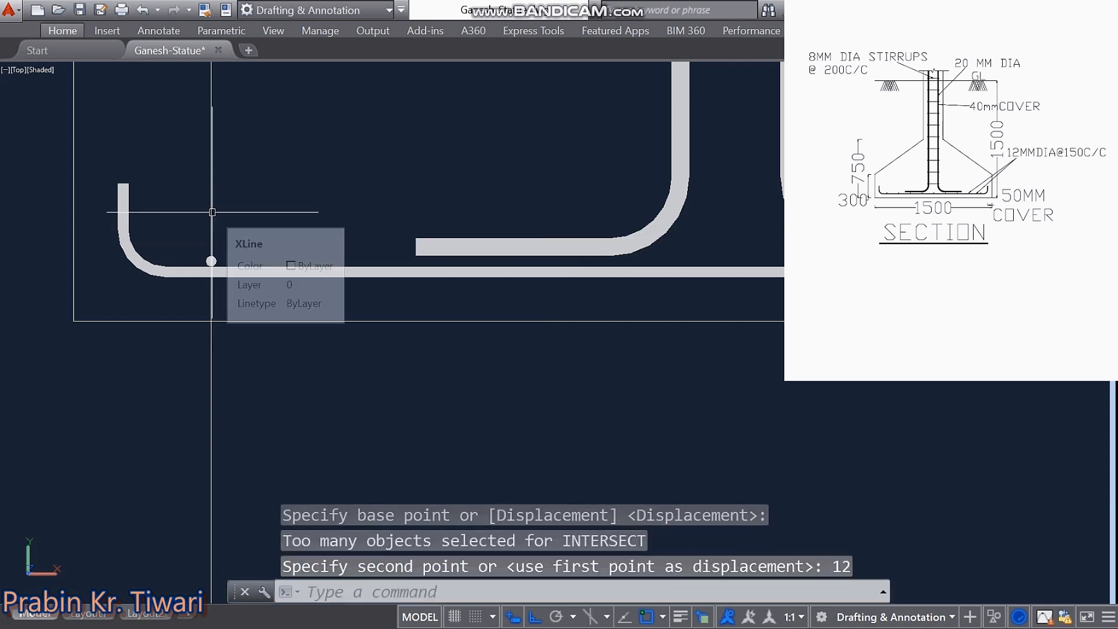
Step: Delete the vertical construction line passing through the donut
scroll(215, 257, "up", 10)
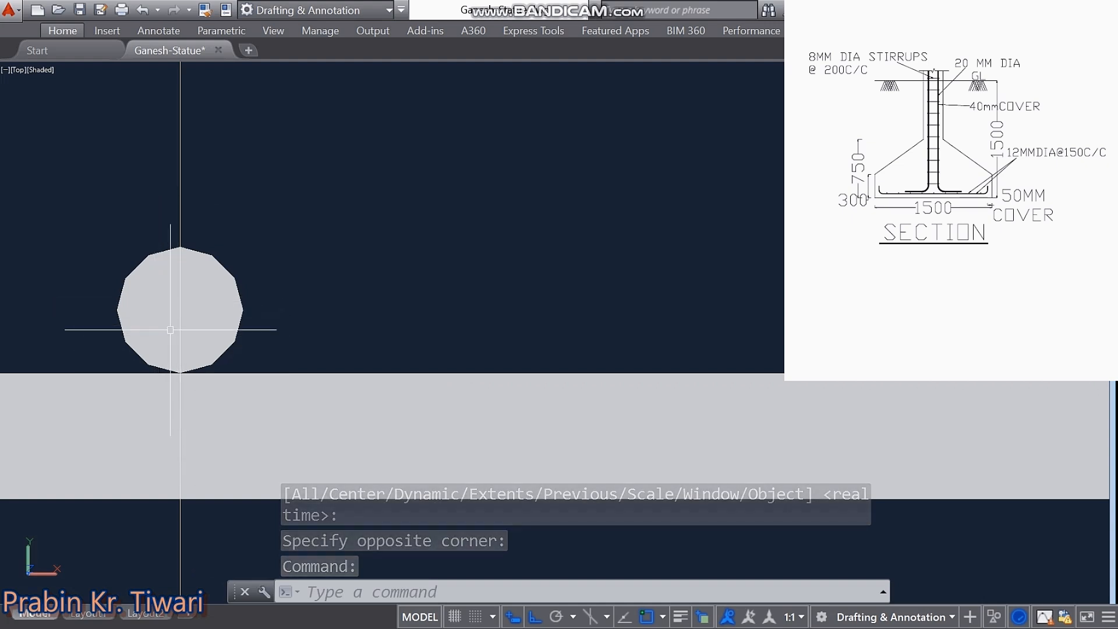
left_click(192, 197)
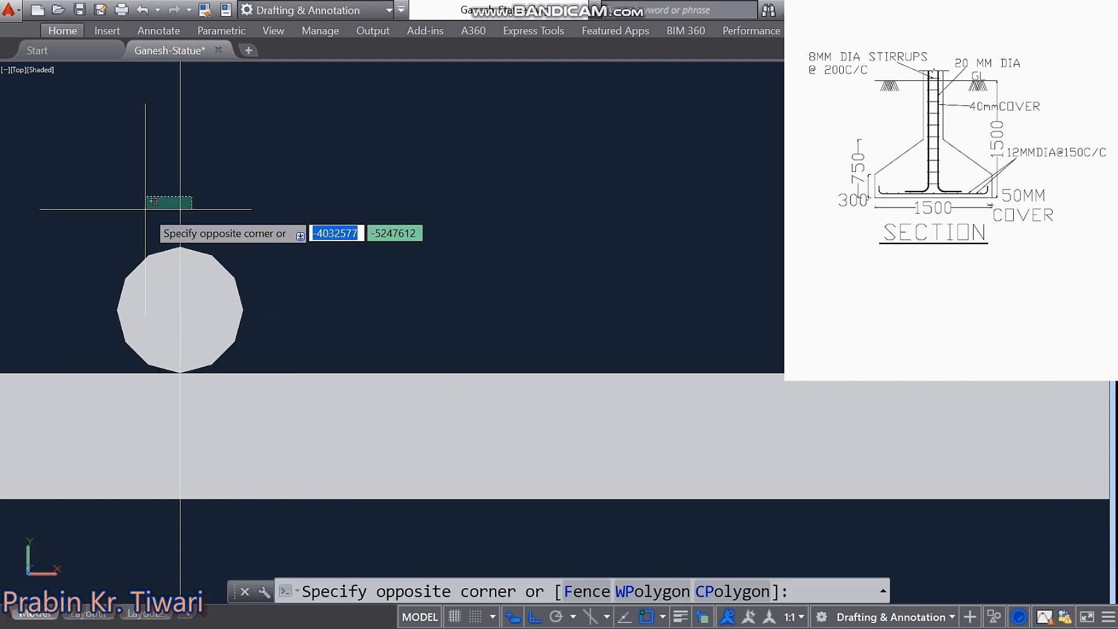
left_click(145, 209)
key("Delete")
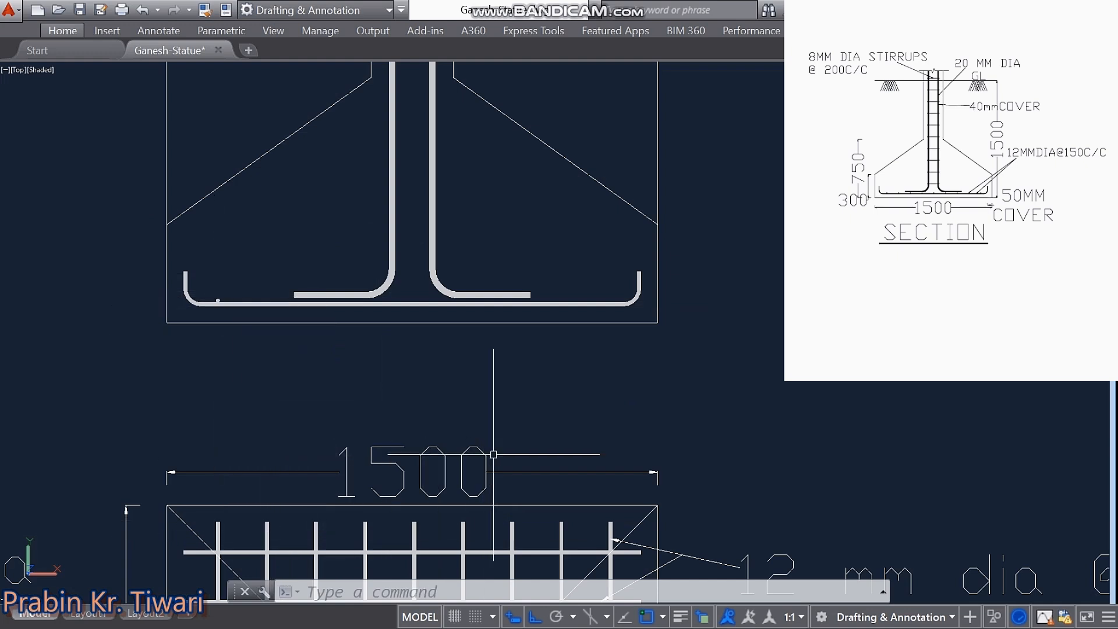
Step: Copy the donut as a horizontal array of 8 items spaced 150 apart along the bottom bar
left_click(219, 297)
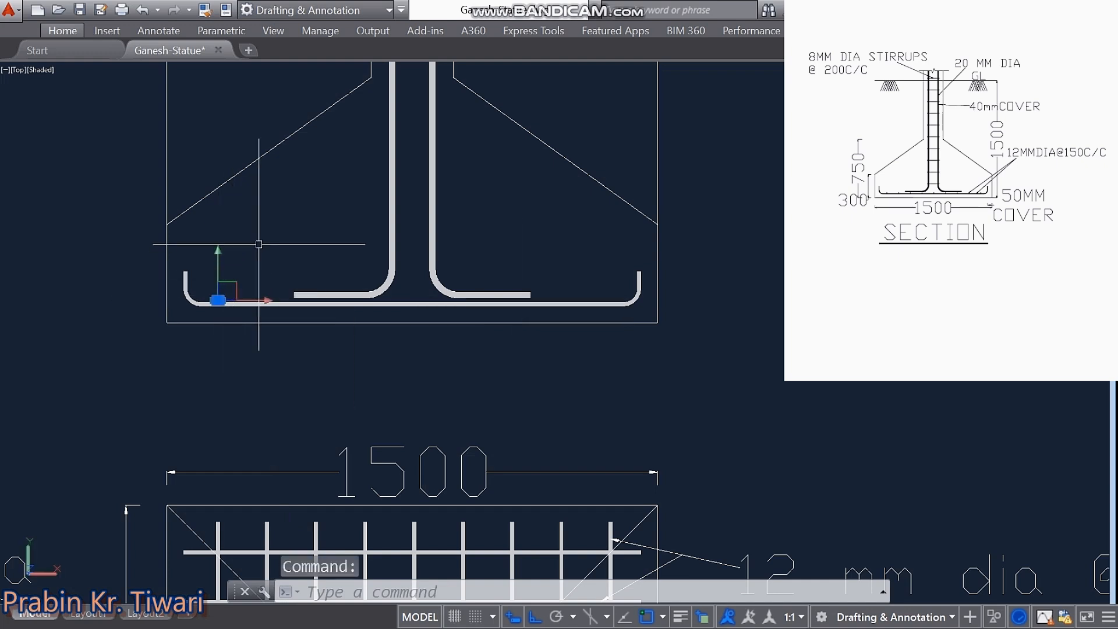
right_click(266, 265)
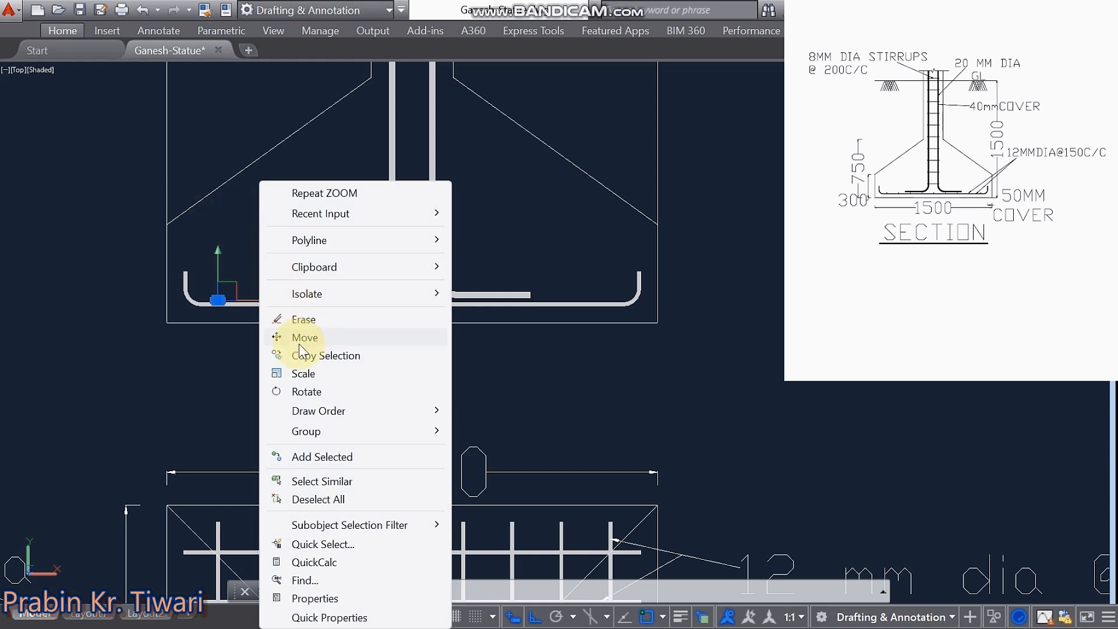
left_click(306, 356)
left_click(219, 301)
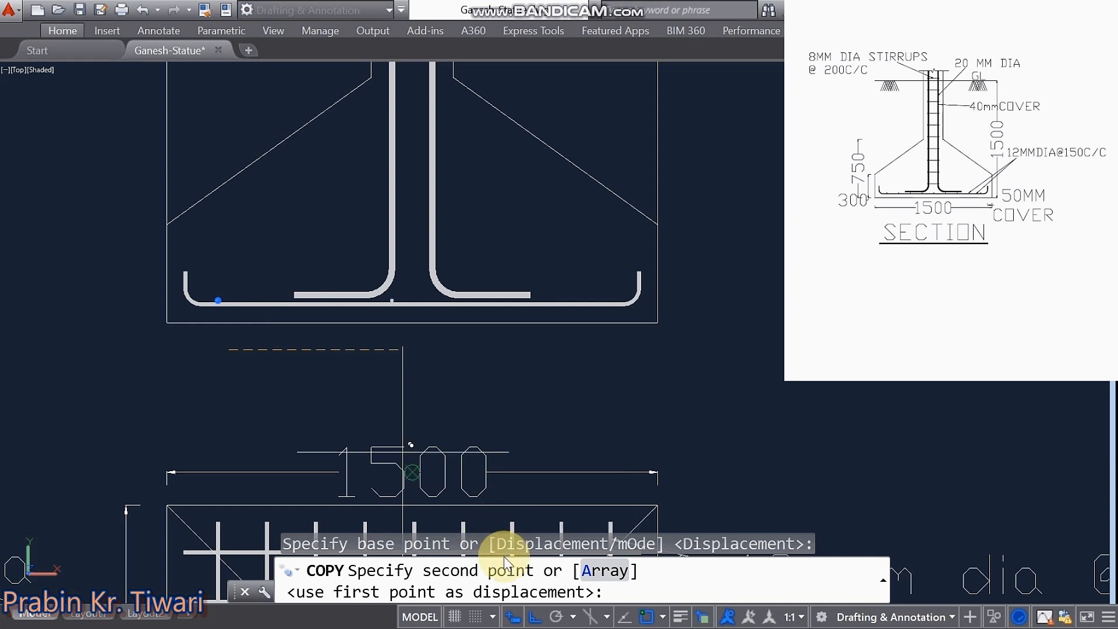
left_click(601, 571)
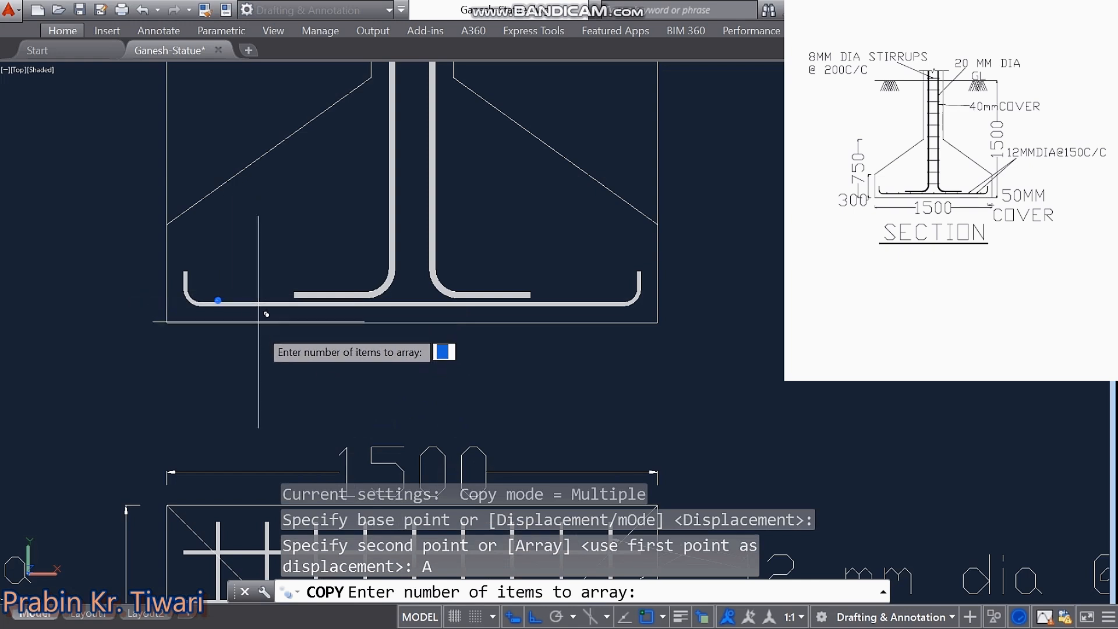
middle_click_drag(259, 364, 244, 289)
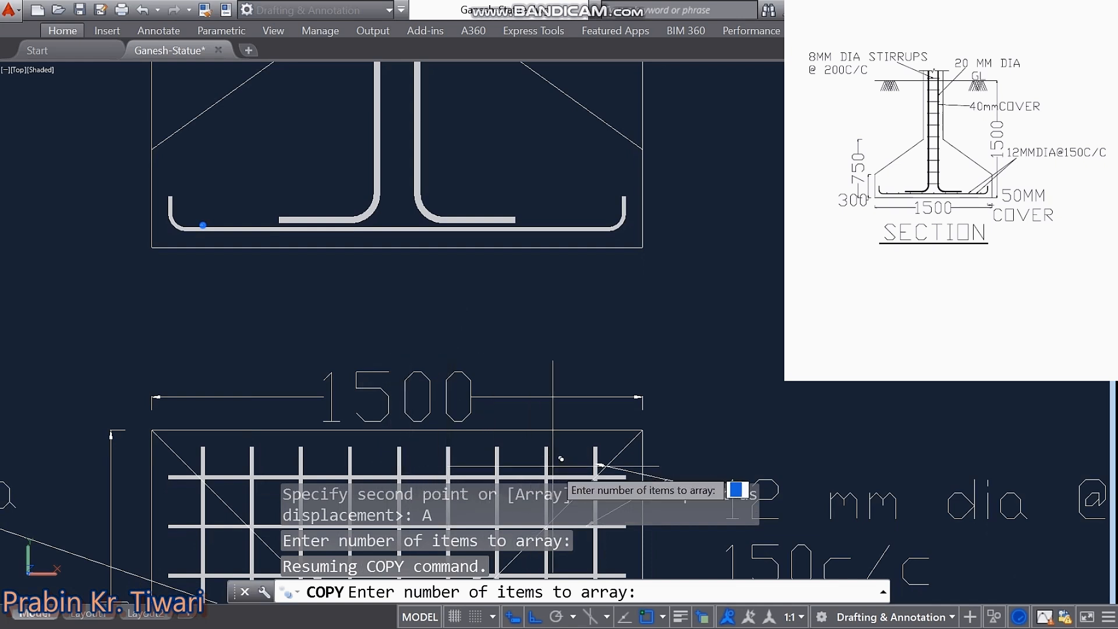
middle_click_drag(259, 291, 252, 381)
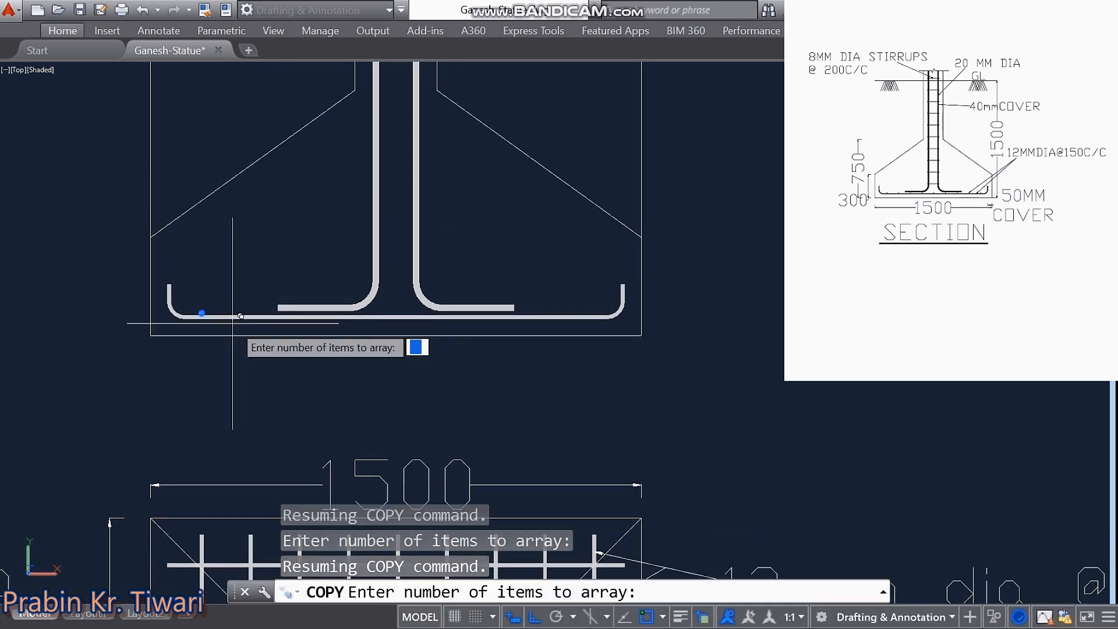
type("8")
key("Return")
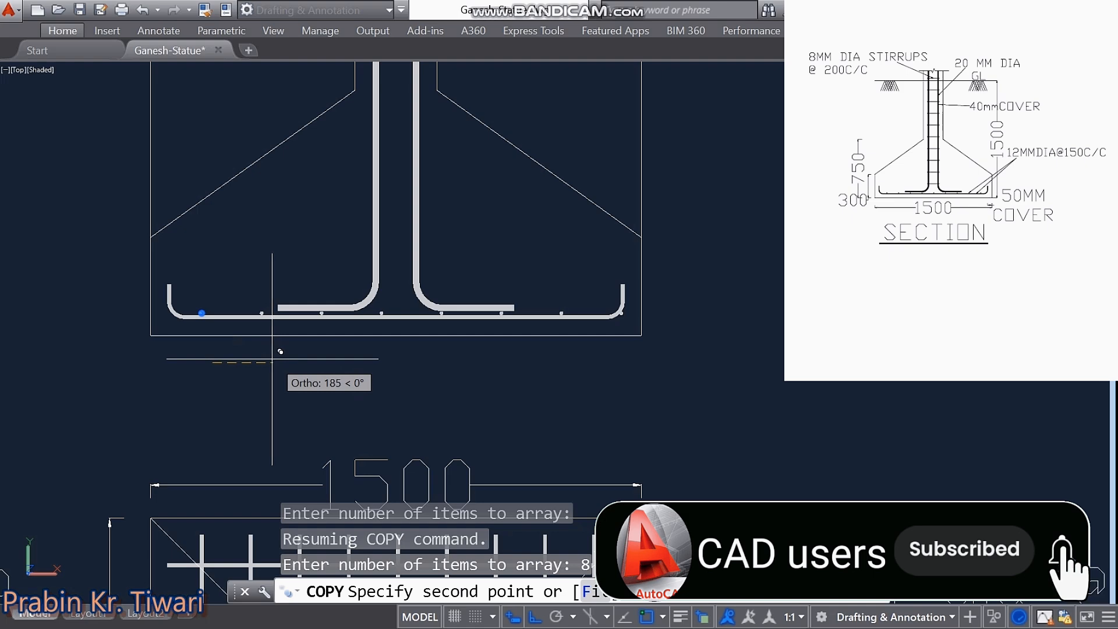
mouse_move(272, 351)
middle_mouse_down()
mouse_move(243, 312)
mouse_move(222, 228)
mouse_move(671, 437)
middle_mouse_up()
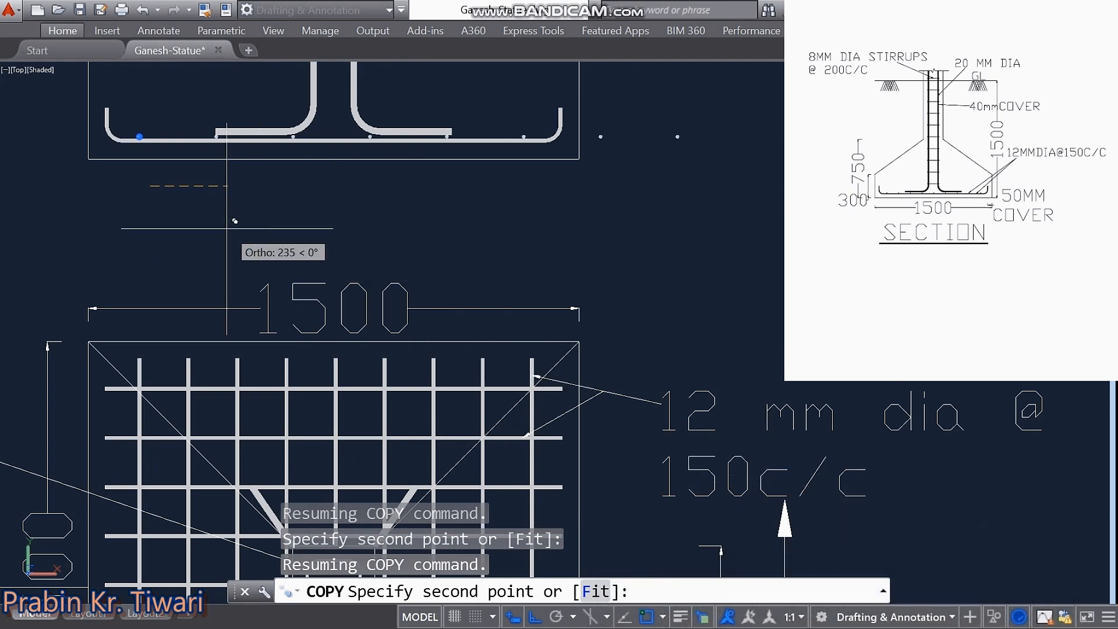
mouse_move(204, 210)
middle_mouse_down()
mouse_move(204, 249)
mouse_move(225, 279)
middle_mouse_up()
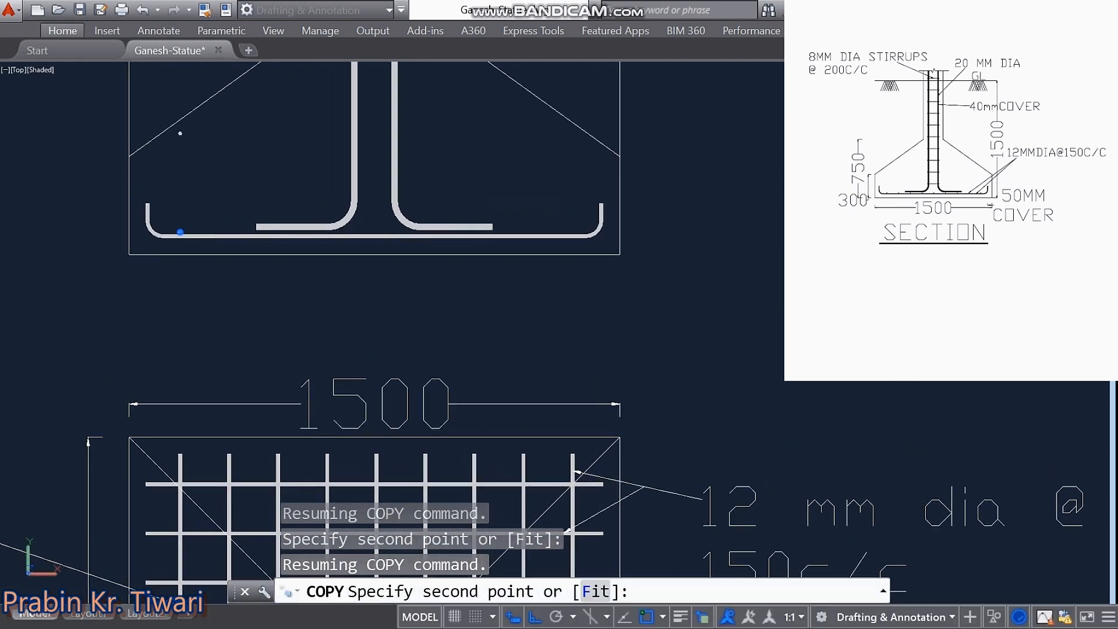
type("150")
key("Return")
key("Escape")
key("Escape")
key("Escape")
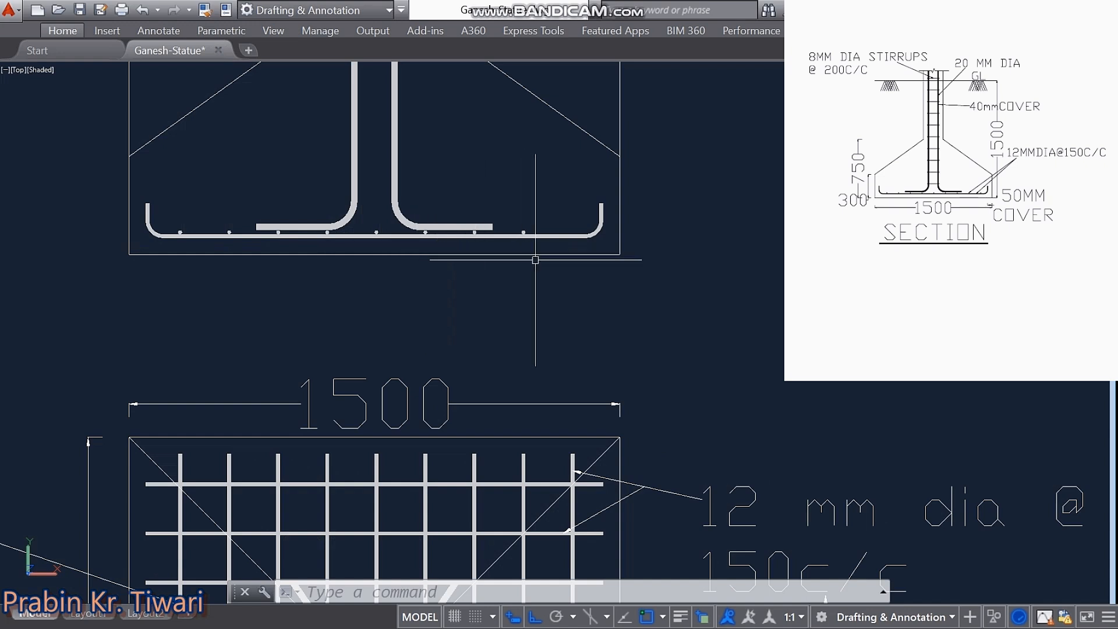
Step: Copy the rightmost donut 150 further right to add one more cross-bar dot on the bottom bar
left_click(523, 232)
right_click(540, 198)
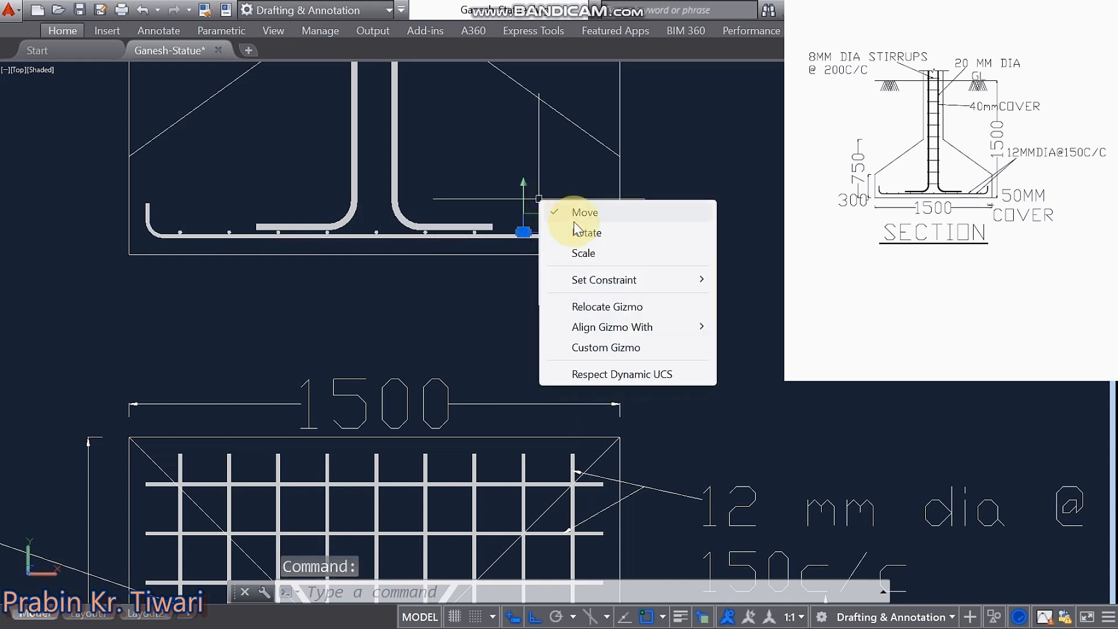
left_click(512, 300)
right_click(512, 300)
left_click(553, 356)
left_click(529, 325)
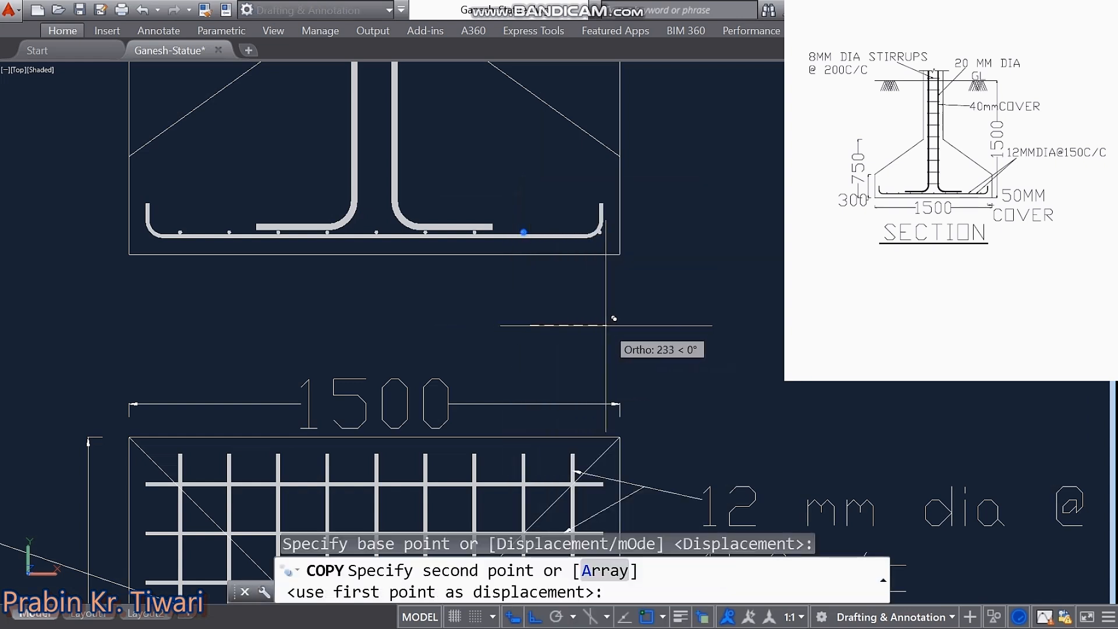
type("150")
key("Return")
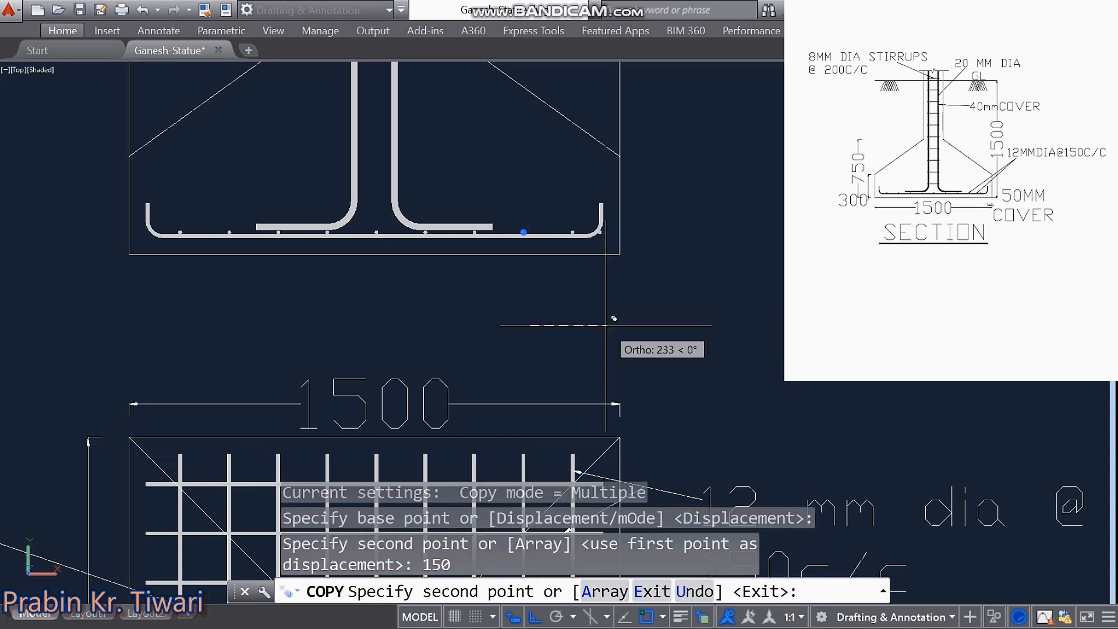
key("Escape")
key("Escape")
key("Escape")
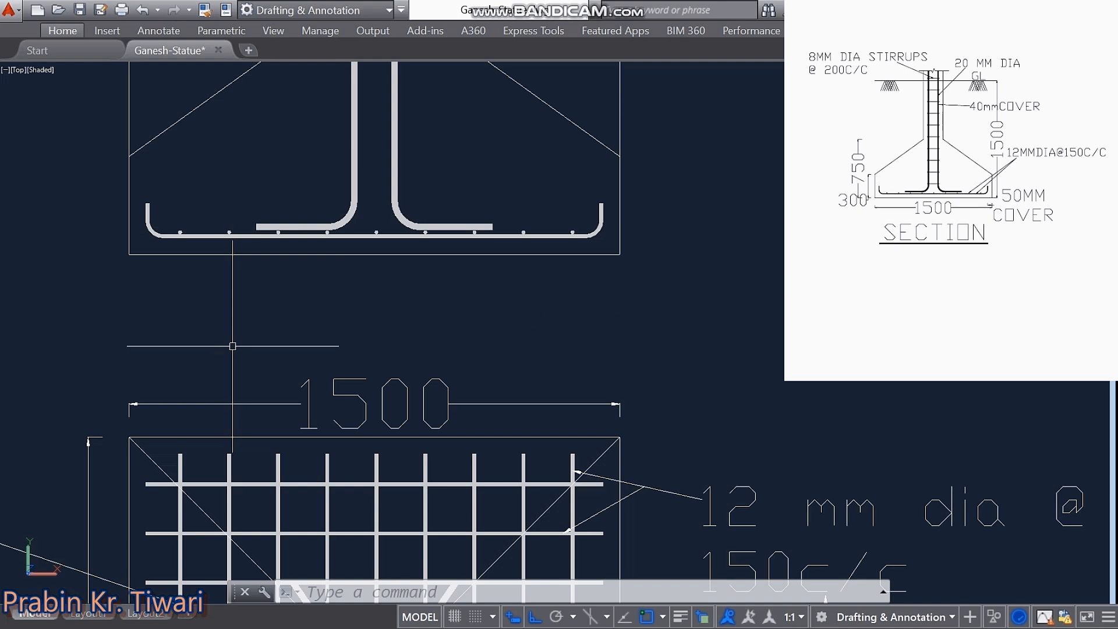
Step: Draw vertical construction lines through the top ends of the plan's other eight vertical bars to check the donuts' alignment
type("xl")
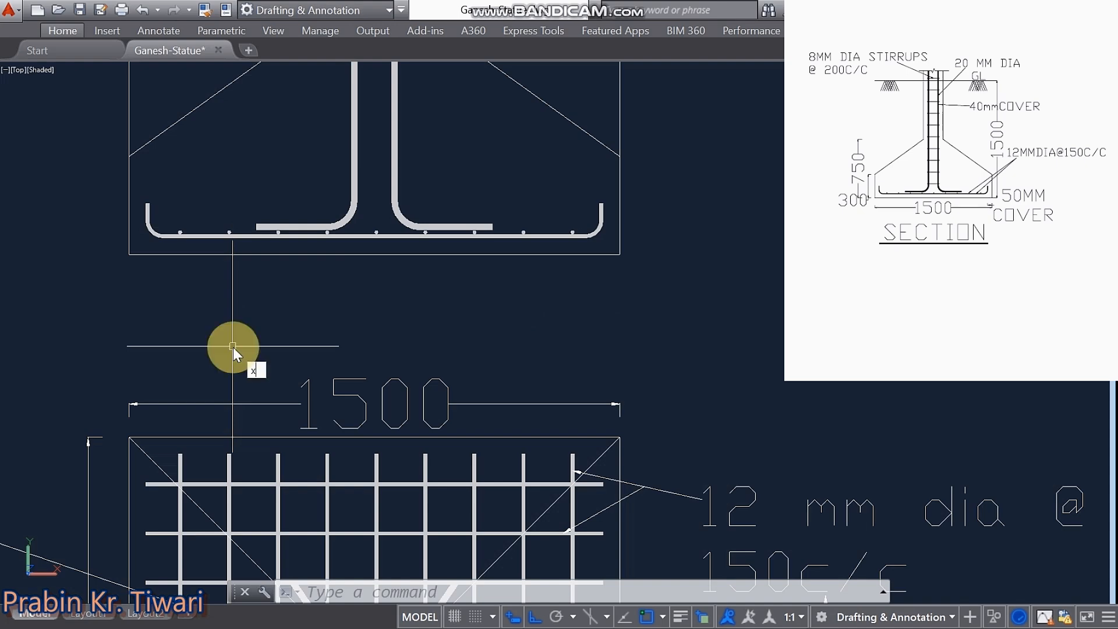
key("Return")
type("v")
key("Return")
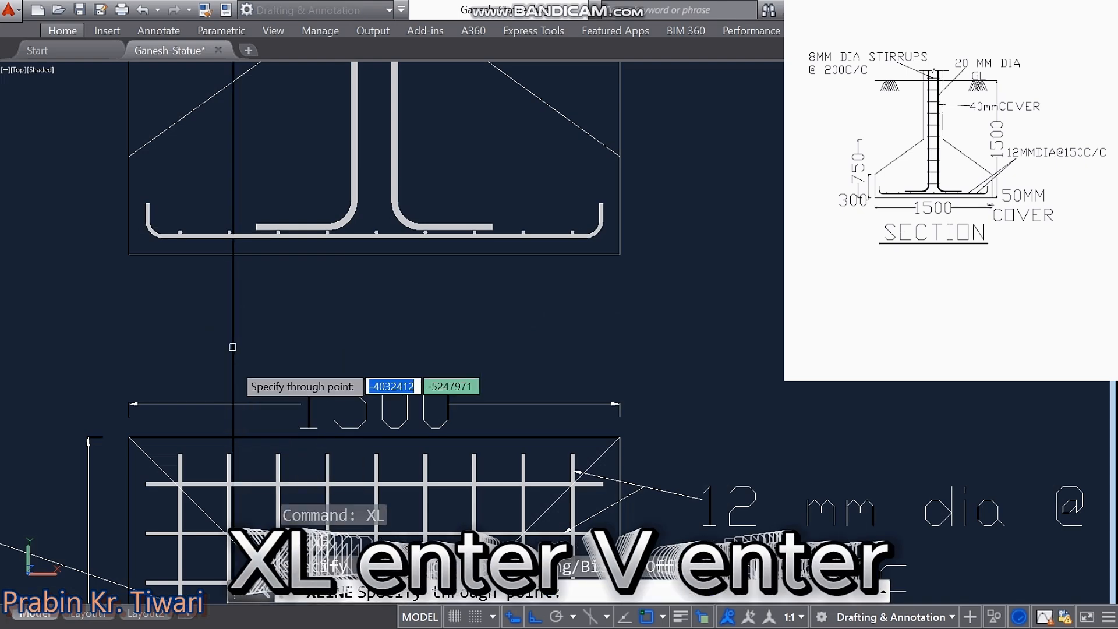
left_click(229, 453)
left_click(278, 454)
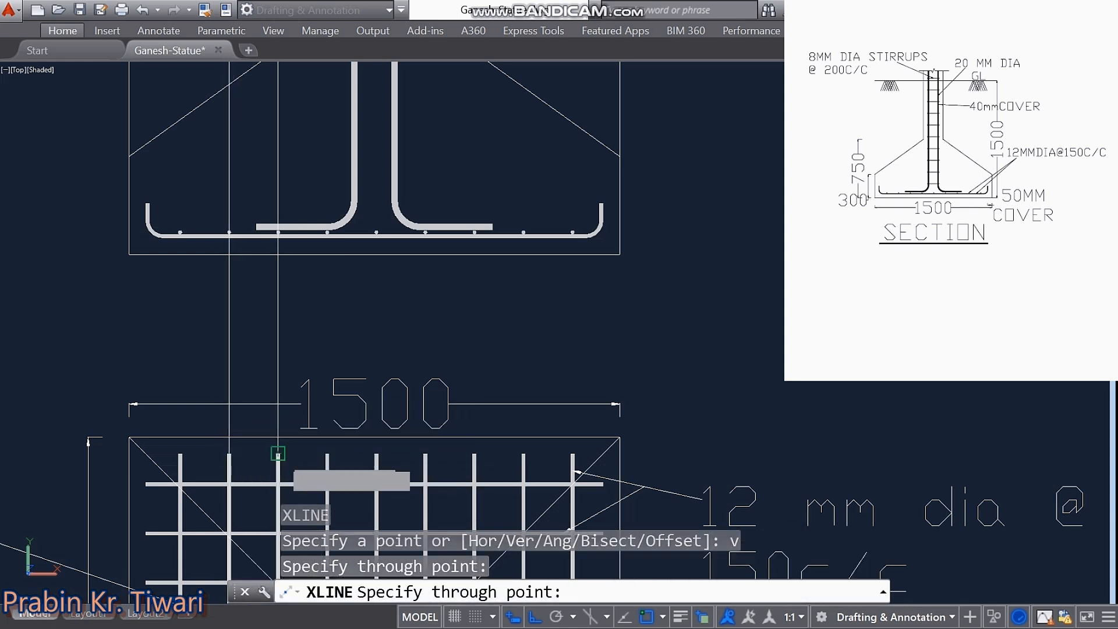
left_click(327, 454)
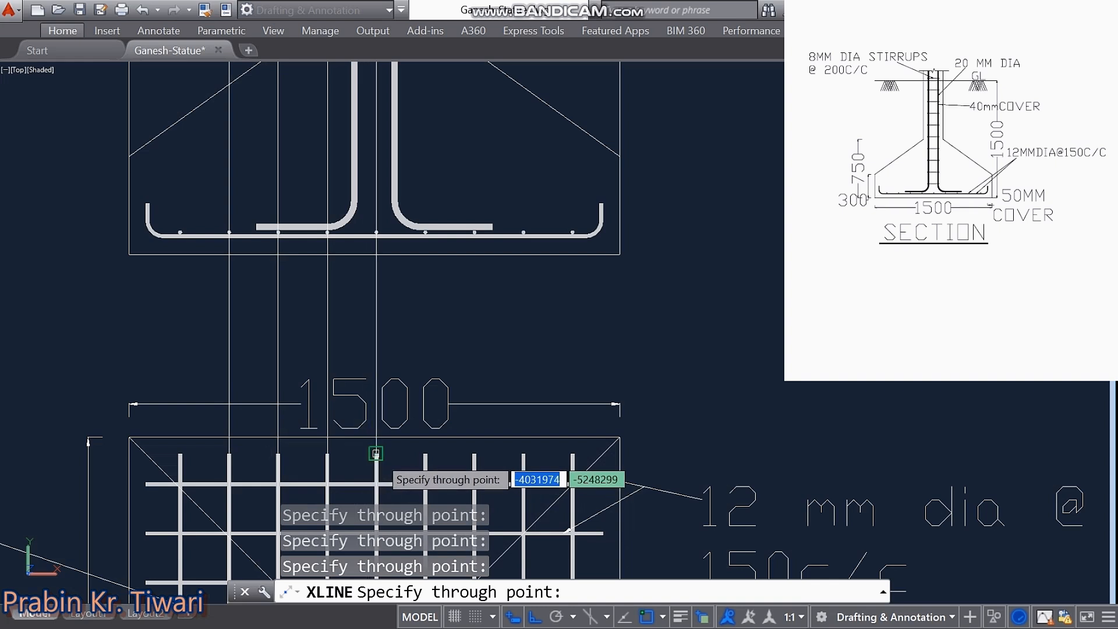
left_click(376, 454)
left_click(425, 455)
left_click(475, 455)
left_click(524, 454)
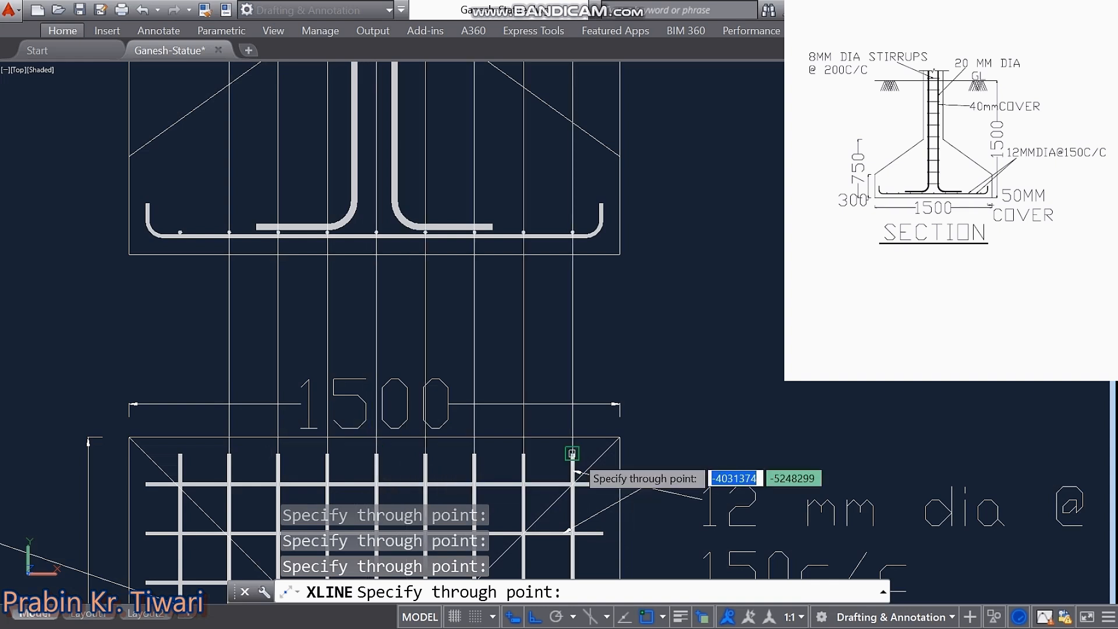
left_click(572, 441)
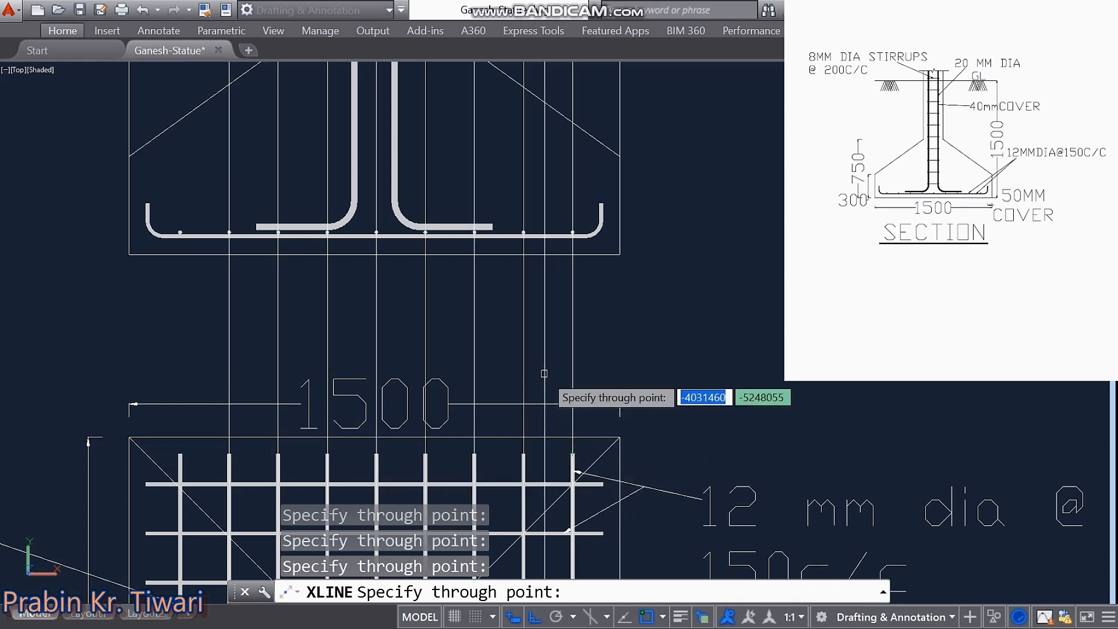
key("Escape")
key("Escape")
key("Escape")
key("Escape")
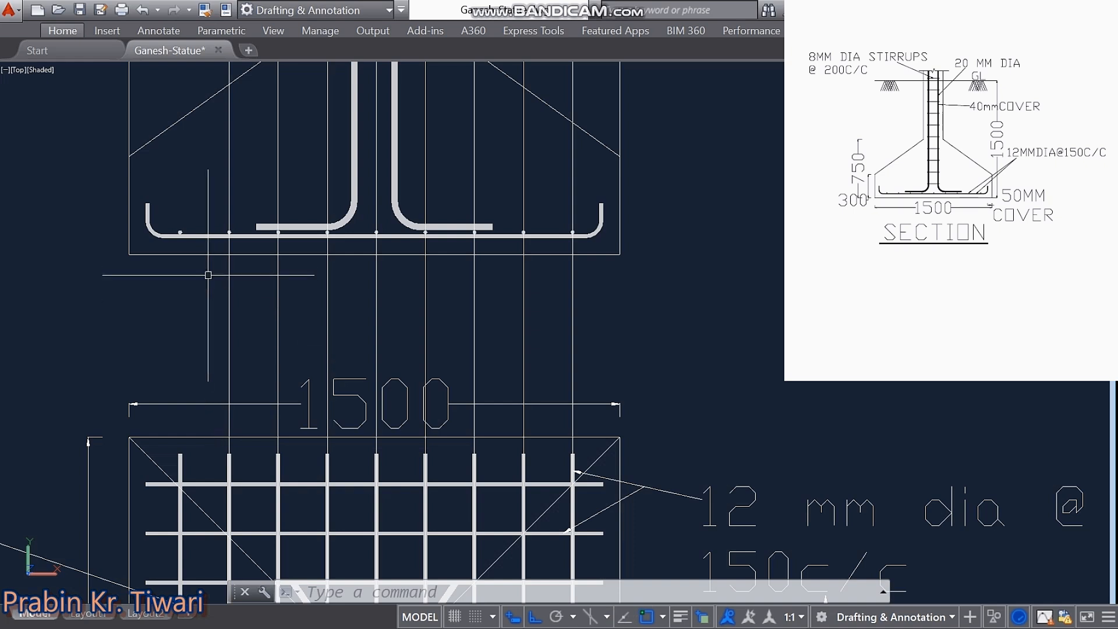
Step: Delete the eight vertical construction lines running between the plan and the section
left_click(600, 320)
left_click(153, 319)
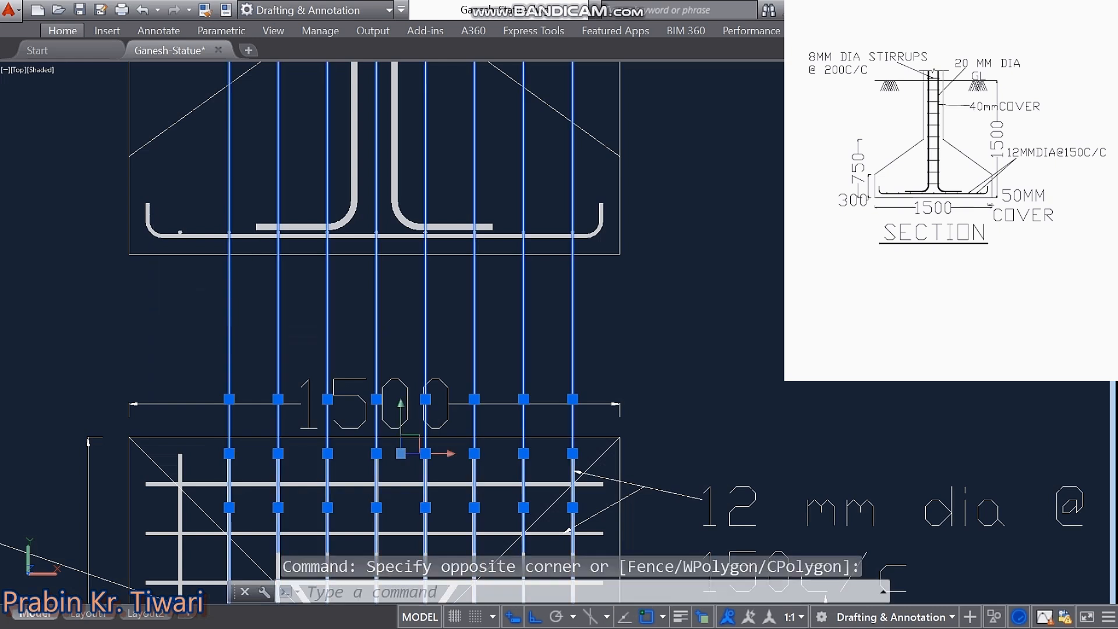
key("Delete")
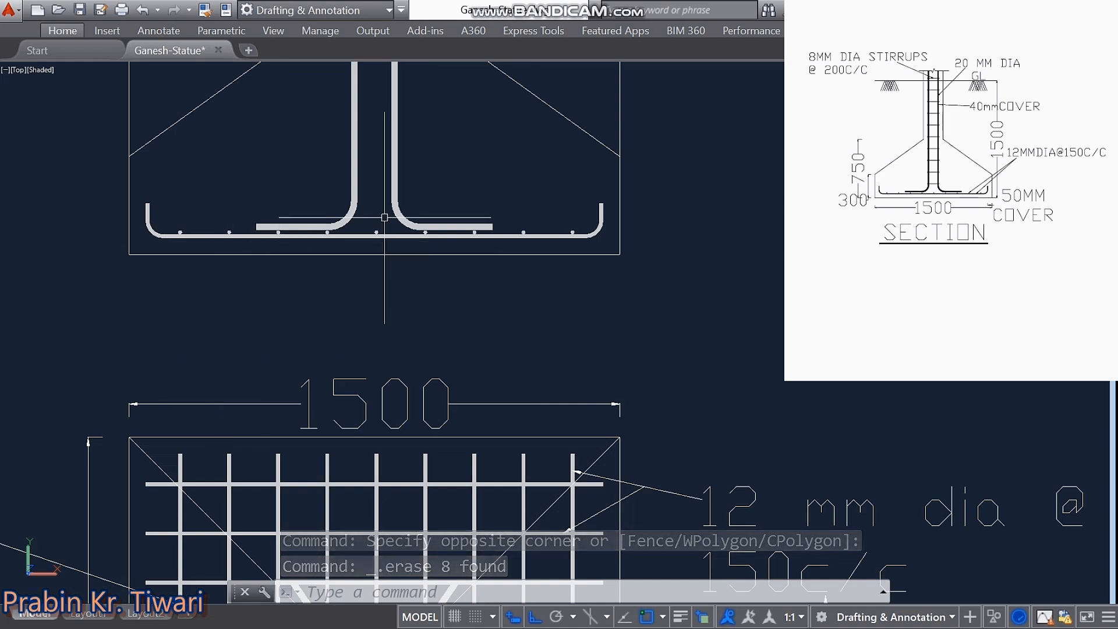
Step: Trim both vertical side lines of the footing where they rise above the sloped faces
middle_click_drag(384, 217, 417, 448)
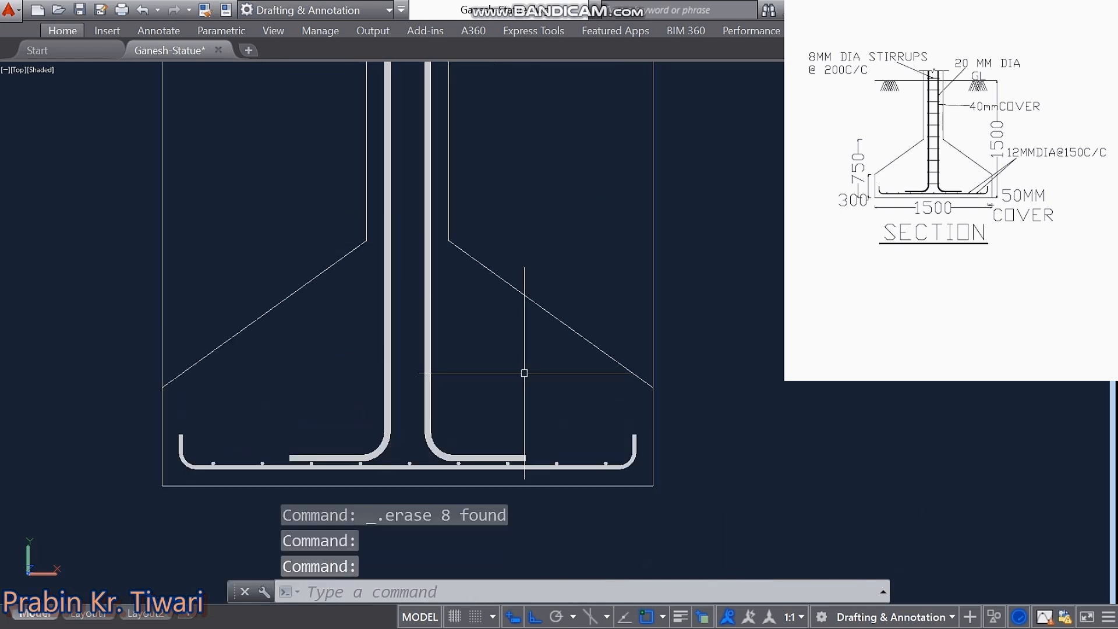
type("tr")
key("Return")
key("Return")
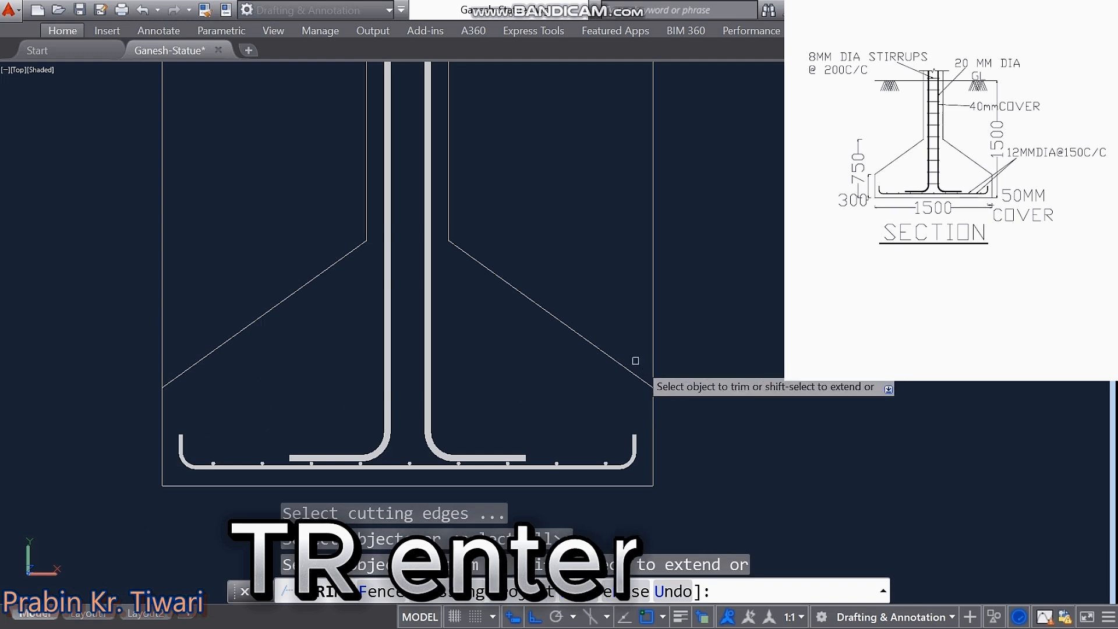
left_click(654, 367)
left_click(163, 347)
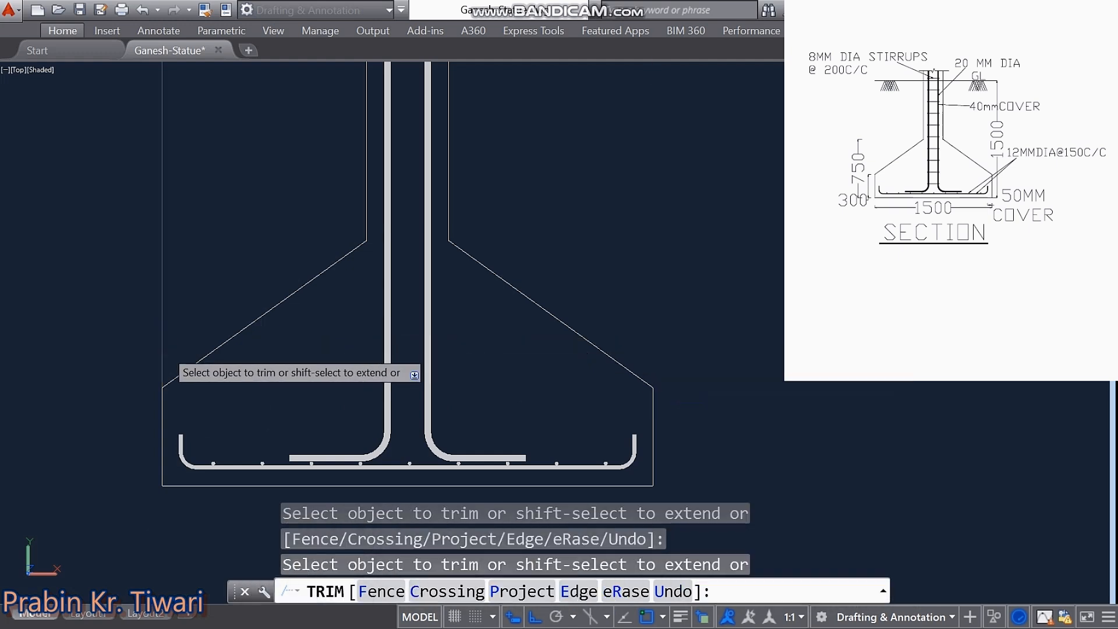
key("Escape")
key("Escape")
key("Escape")
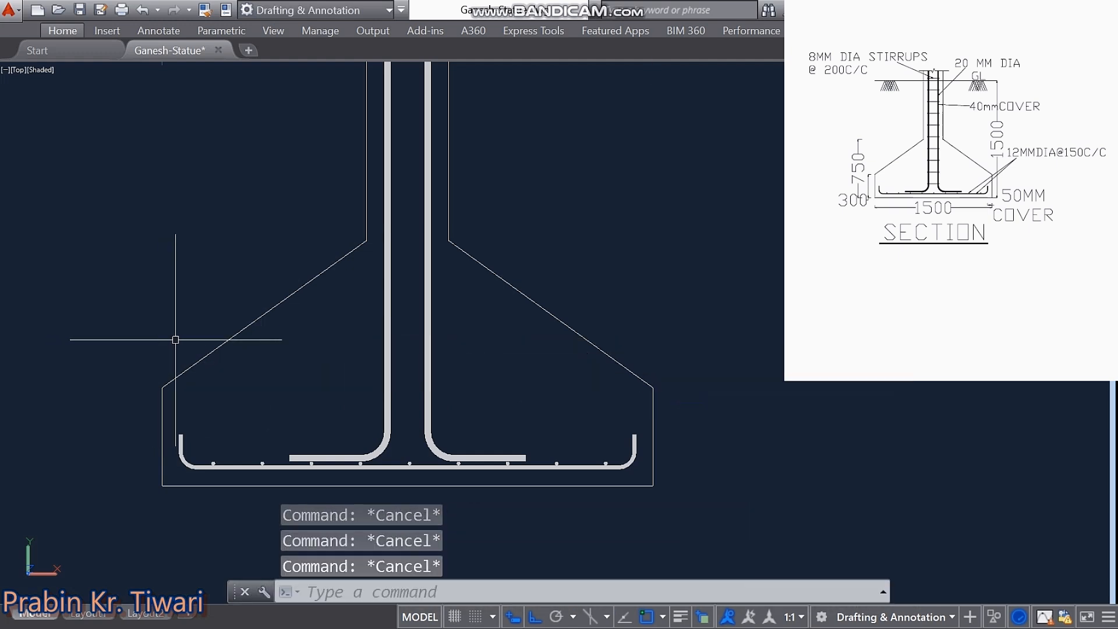
Step: Delete the two leftover vertical line segments standing on either side of the column's upper part
scroll(165, 340, "down", 5)
scroll(169, 245, "up", 5)
left_click(169, 245)
left_click(128, 265)
left_click(682, 267)
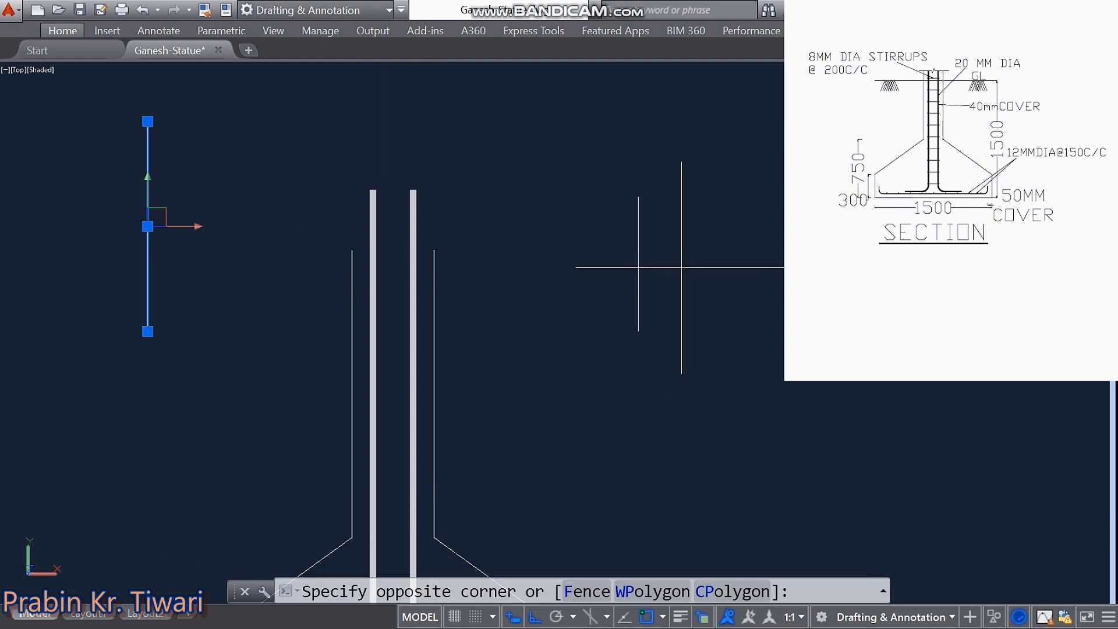
left_click(621, 299)
key("Delete")
scroll(486, 272, "down", 5)
scroll(463, 403, "up", 5)
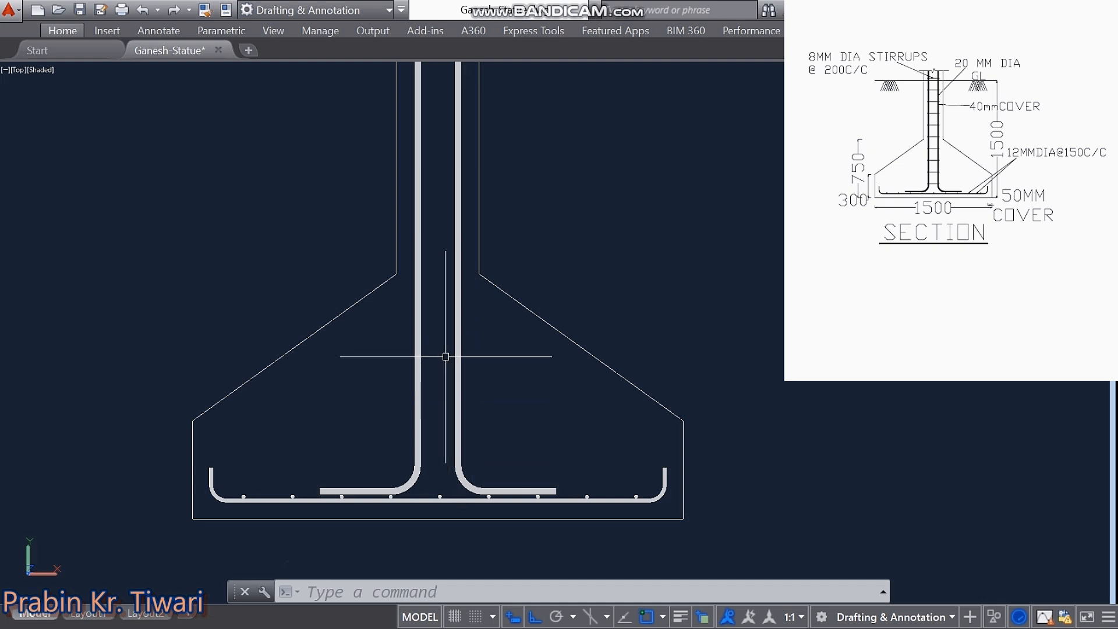
Step: Draw a horizontal line between the centrelines of the two column bars just above their bottom bends for the first stirrup
middle_click_drag(385, 455, 336, 488)
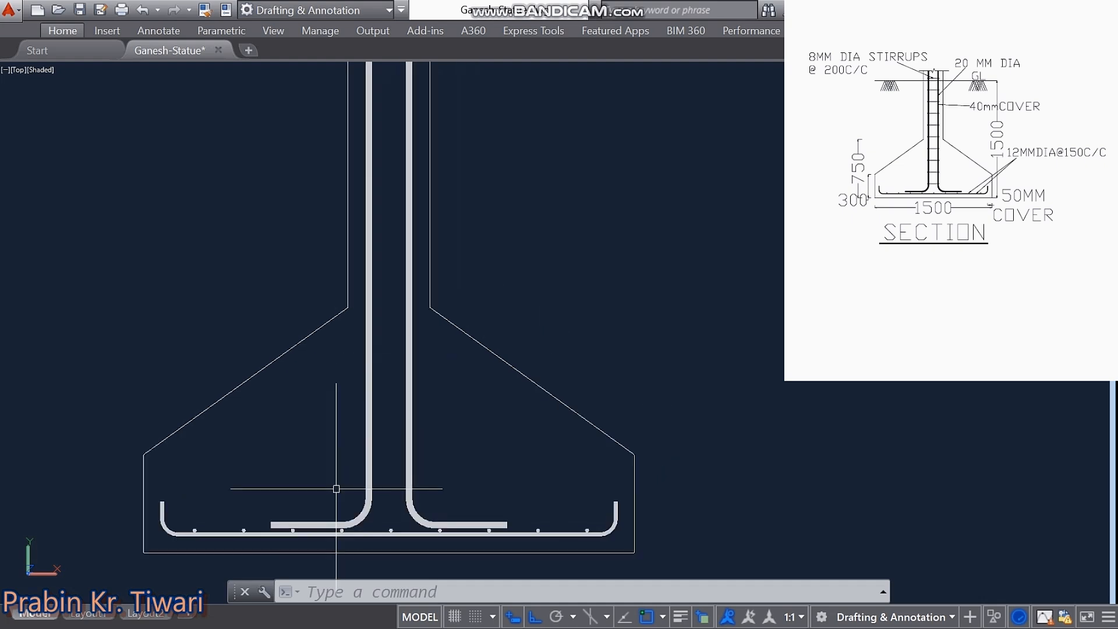
type("z")
key("Return")
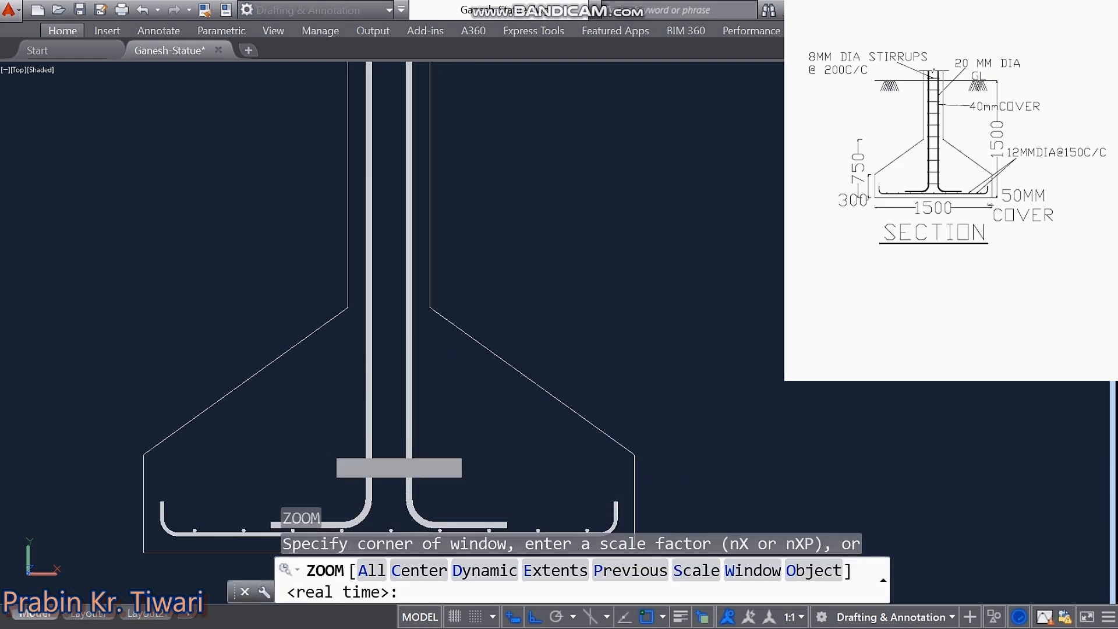
left_click(323, 441)
left_click(502, 558)
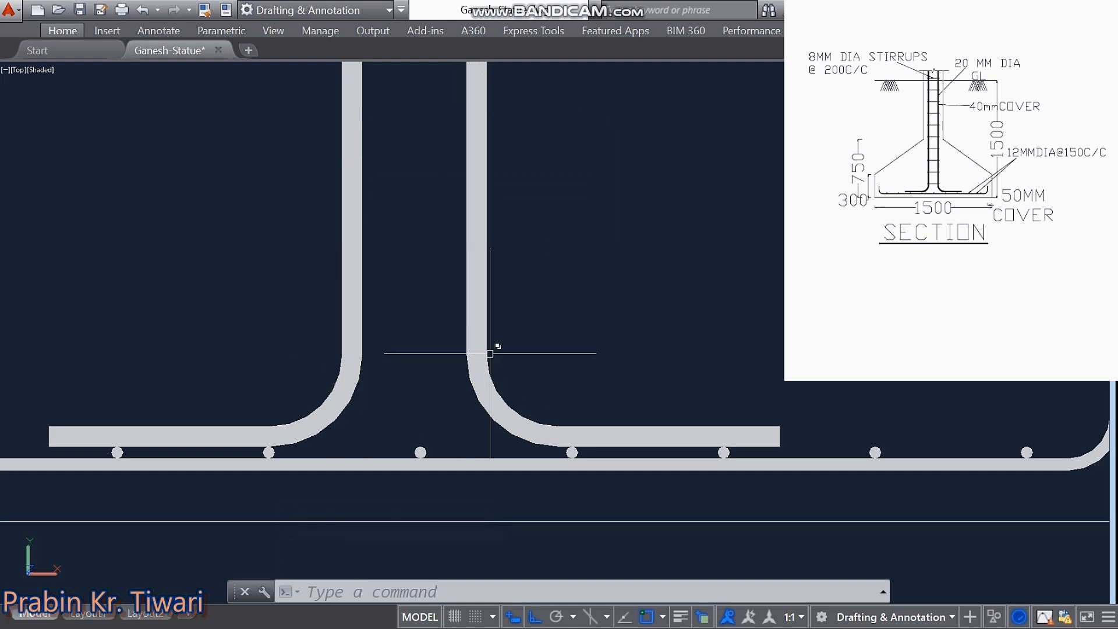
scroll(227, 220, "up", 1)
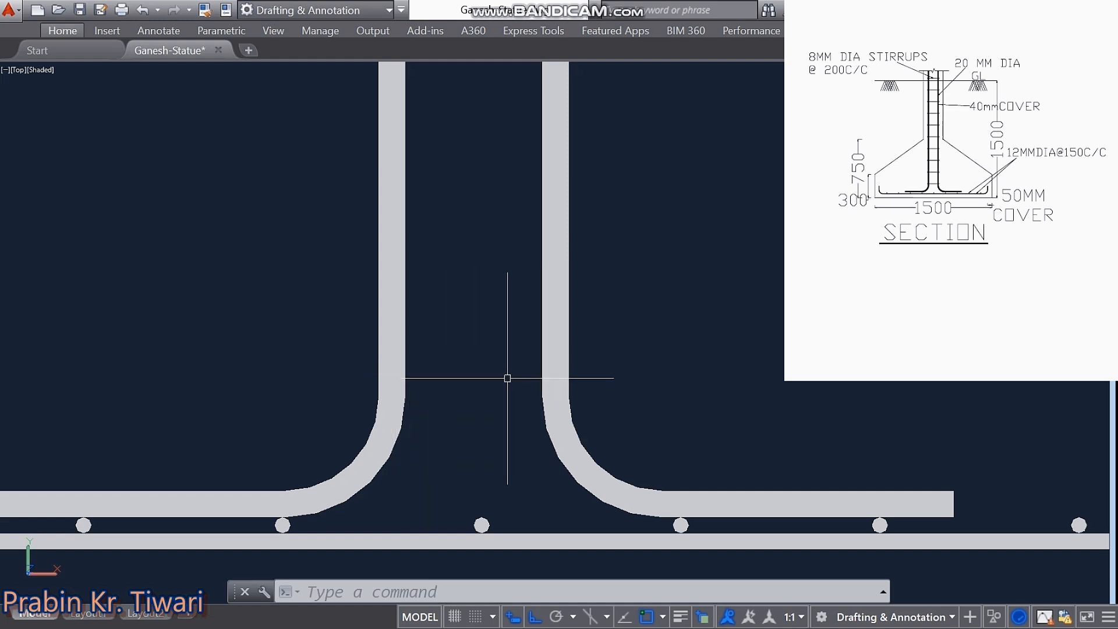
key("l")
key("Return")
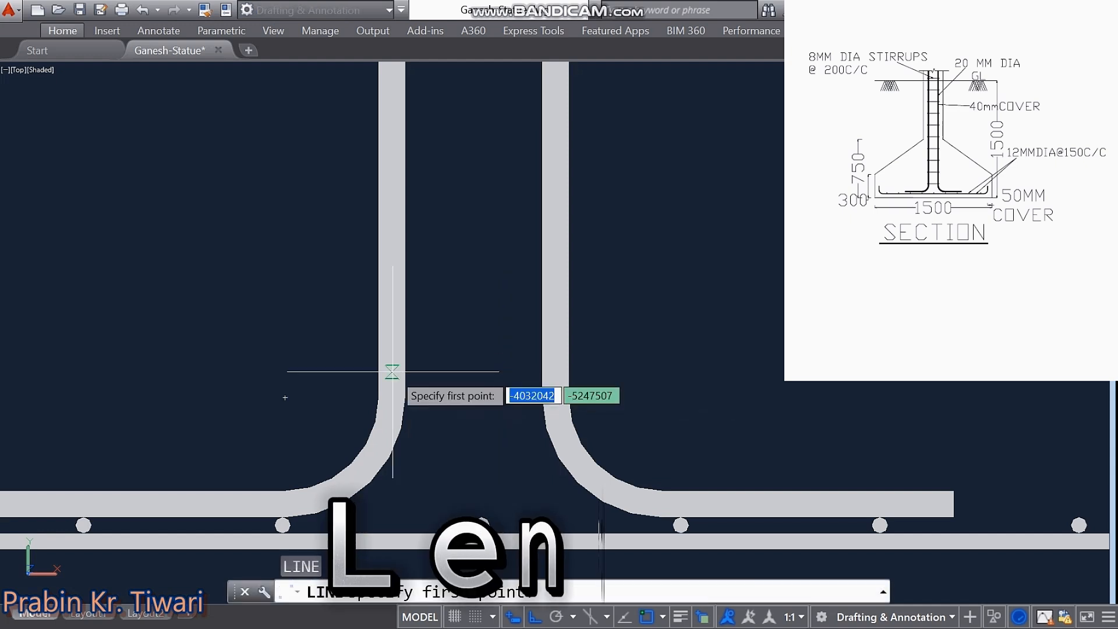
left_click(392, 371)
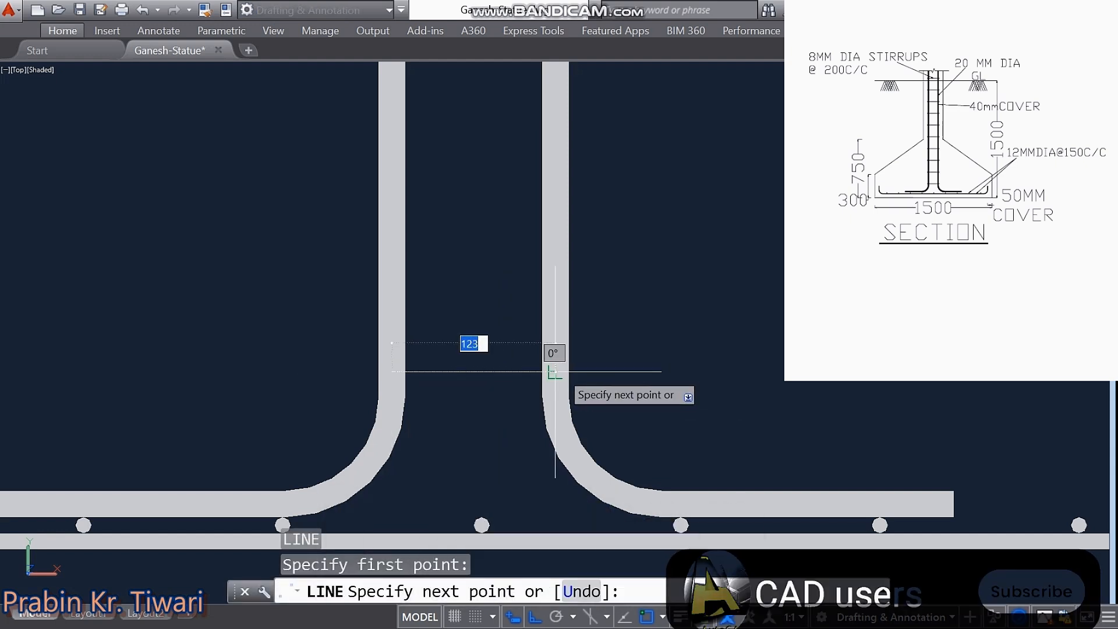
left_click(555, 371)
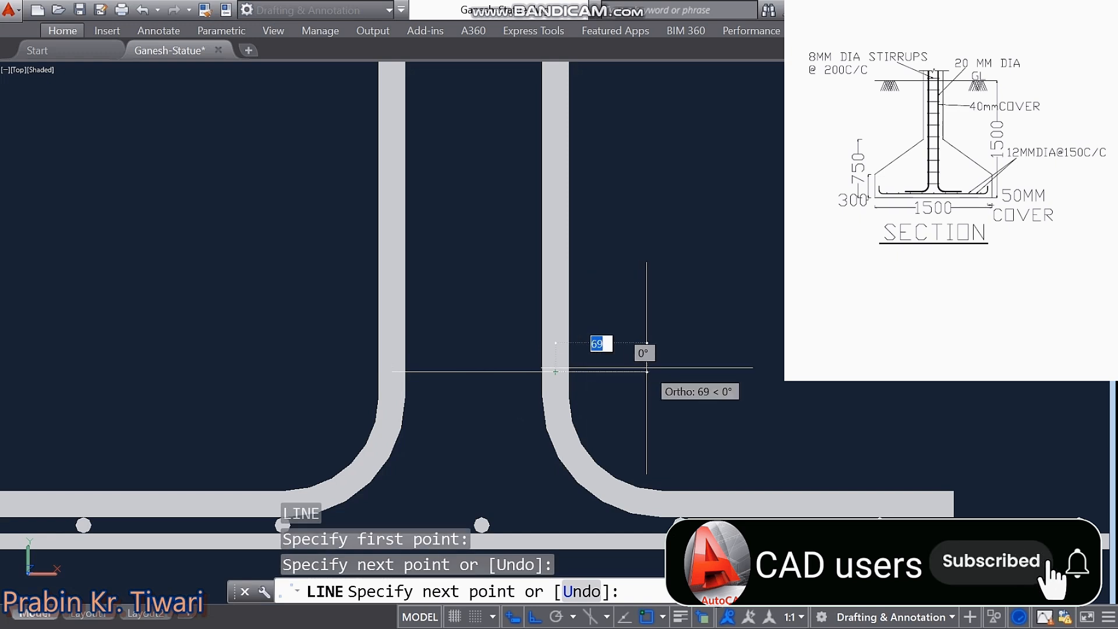
key("Escape")
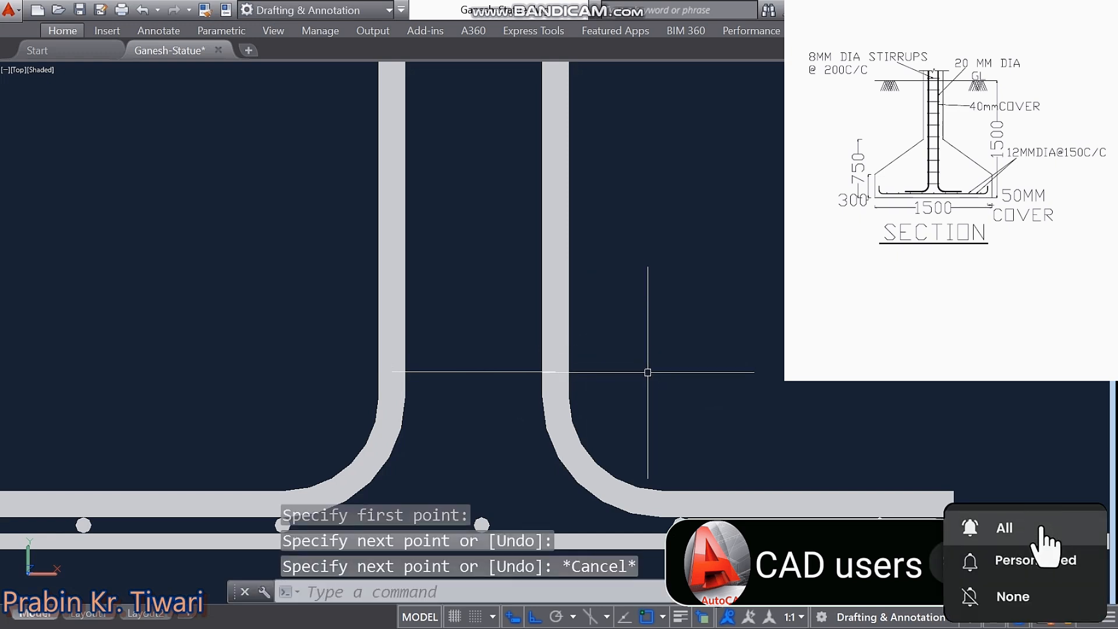
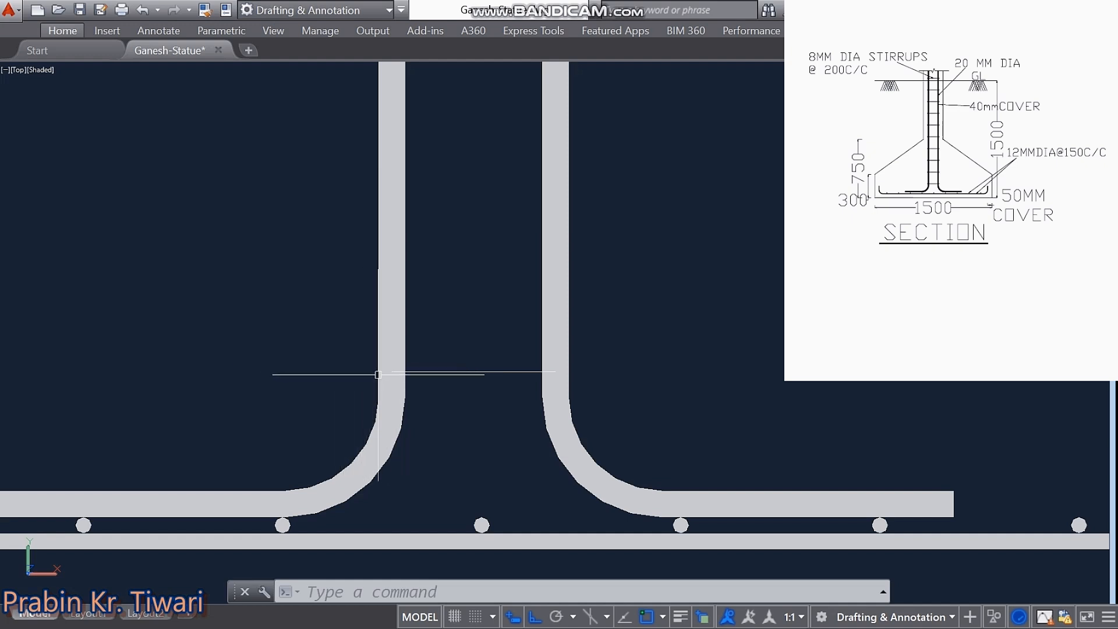
Step: Stretch the left end of the stirrup line 18 mm outward past the left column bar
left_click(437, 373)
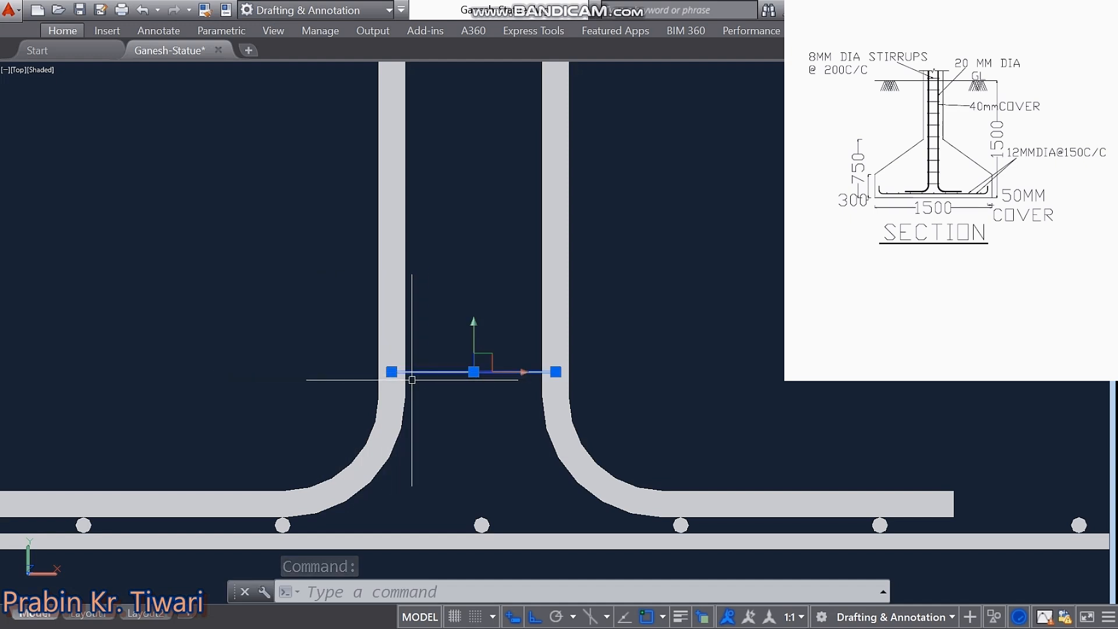
left_click(391, 372)
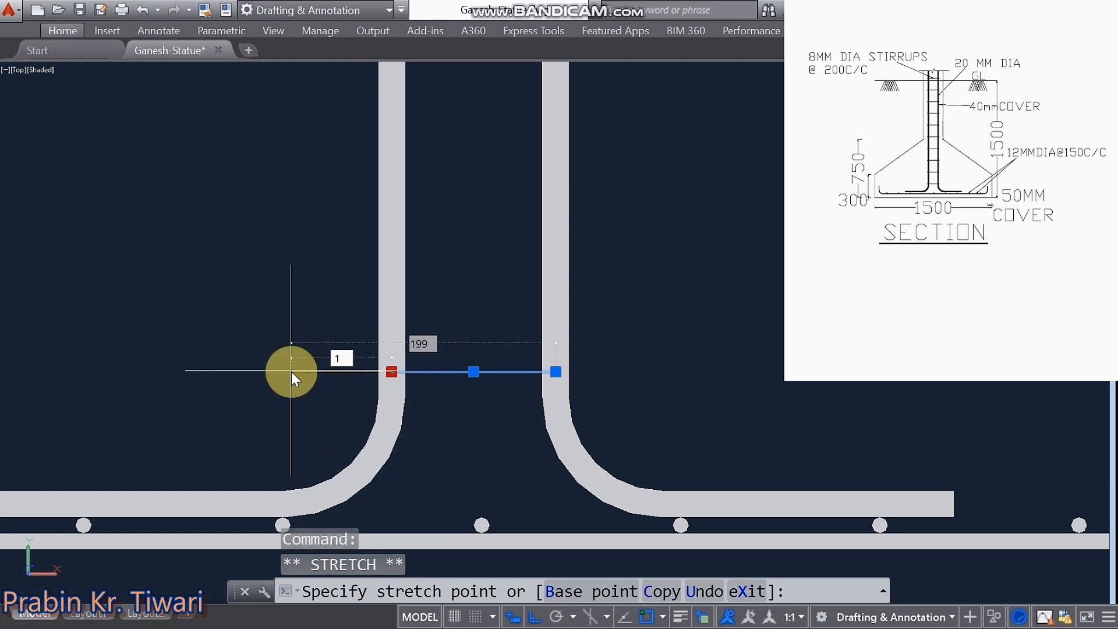
type("18")
key("Return")
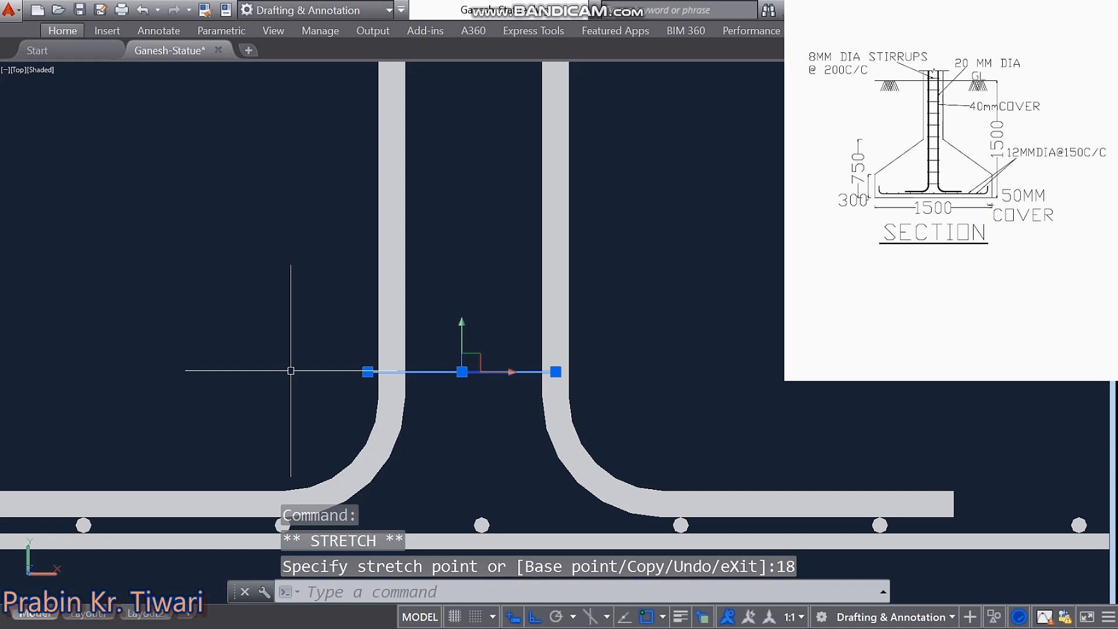
key("Escape")
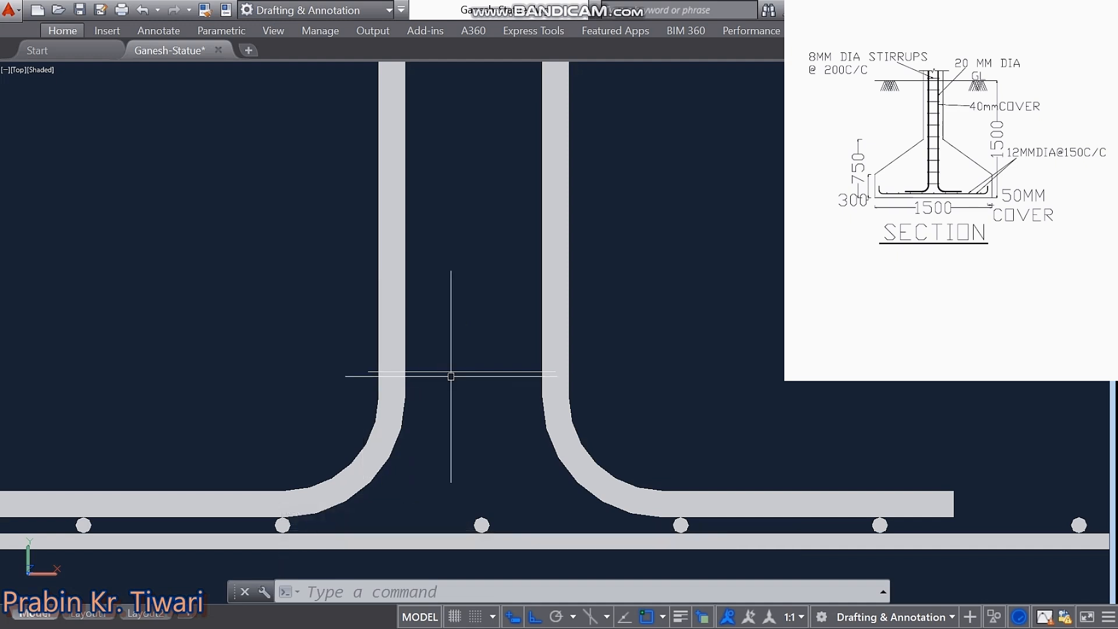
Step: Stretch the right end of the stirrup line 18 mm outward past the right column bar
left_click(521, 372)
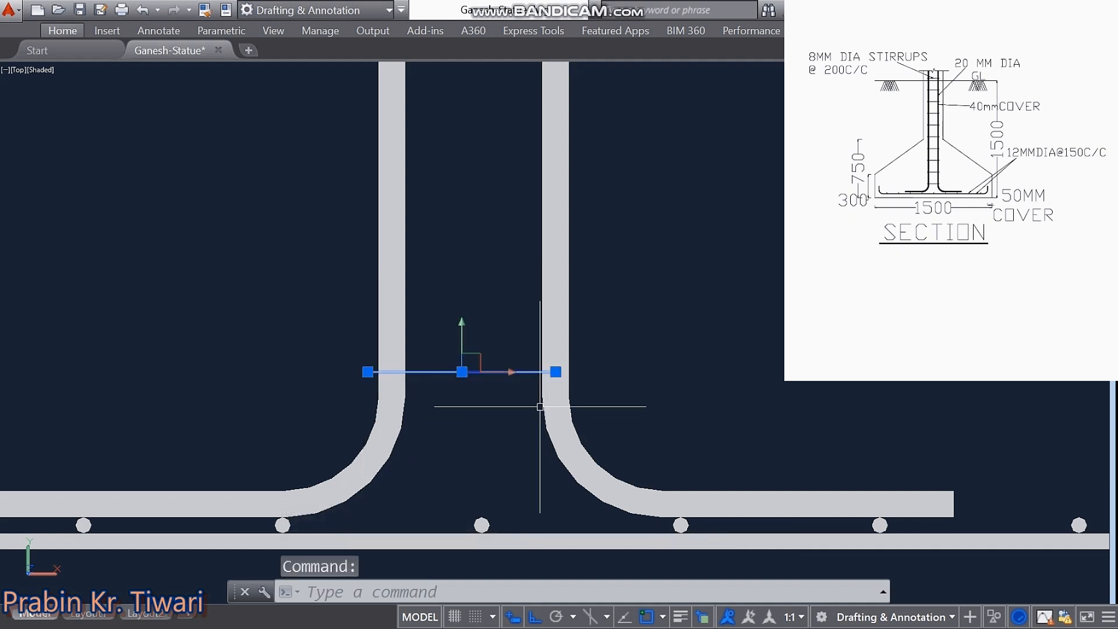
left_click(556, 372)
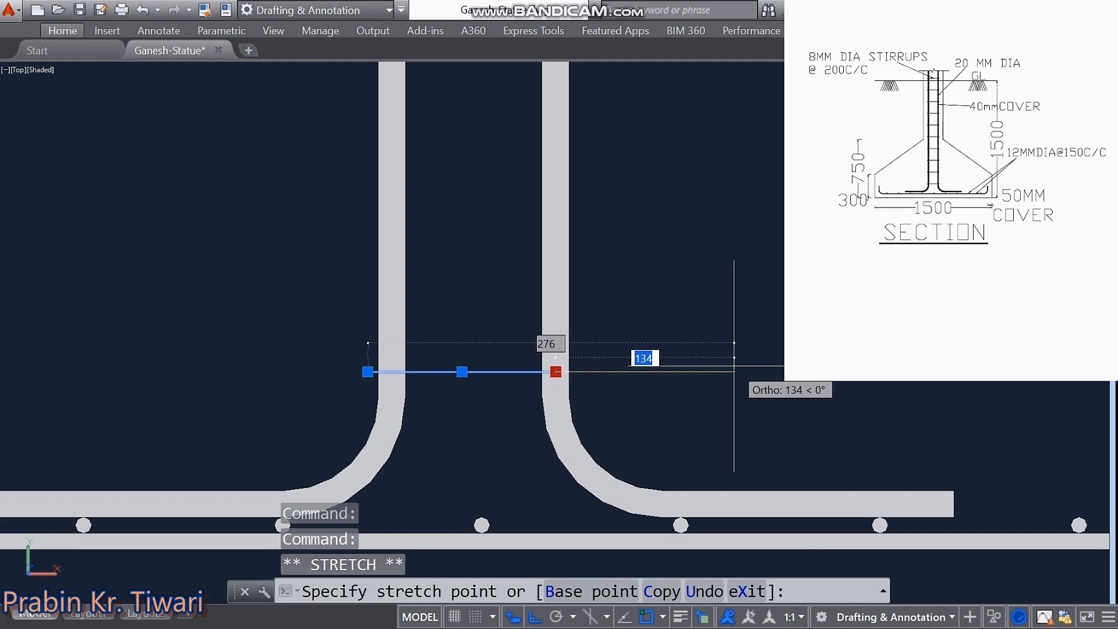
type("18")
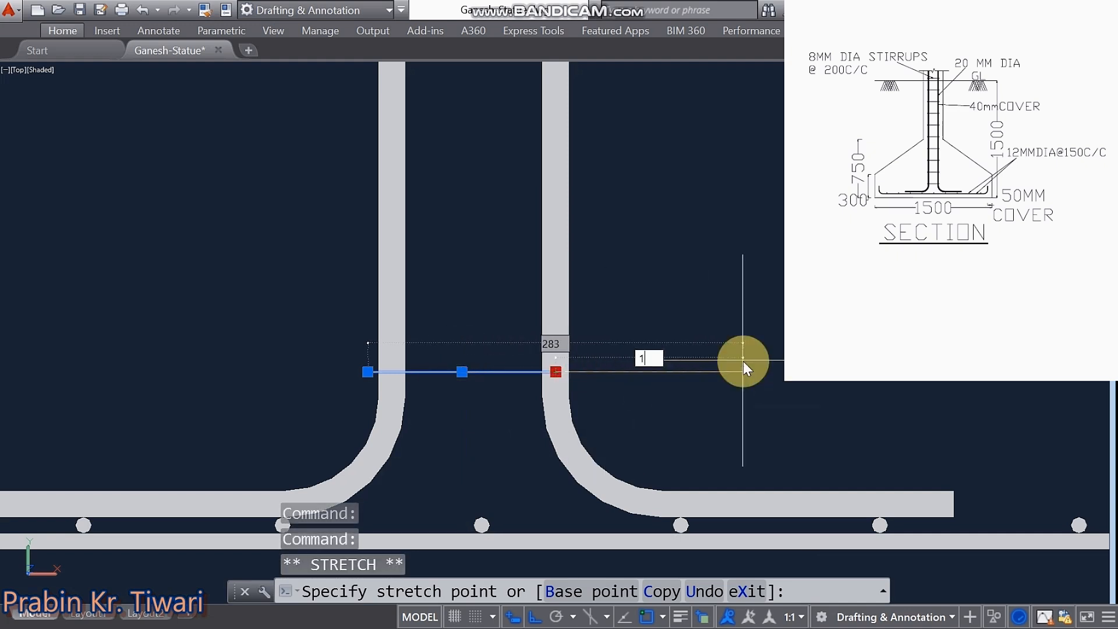
key("Return")
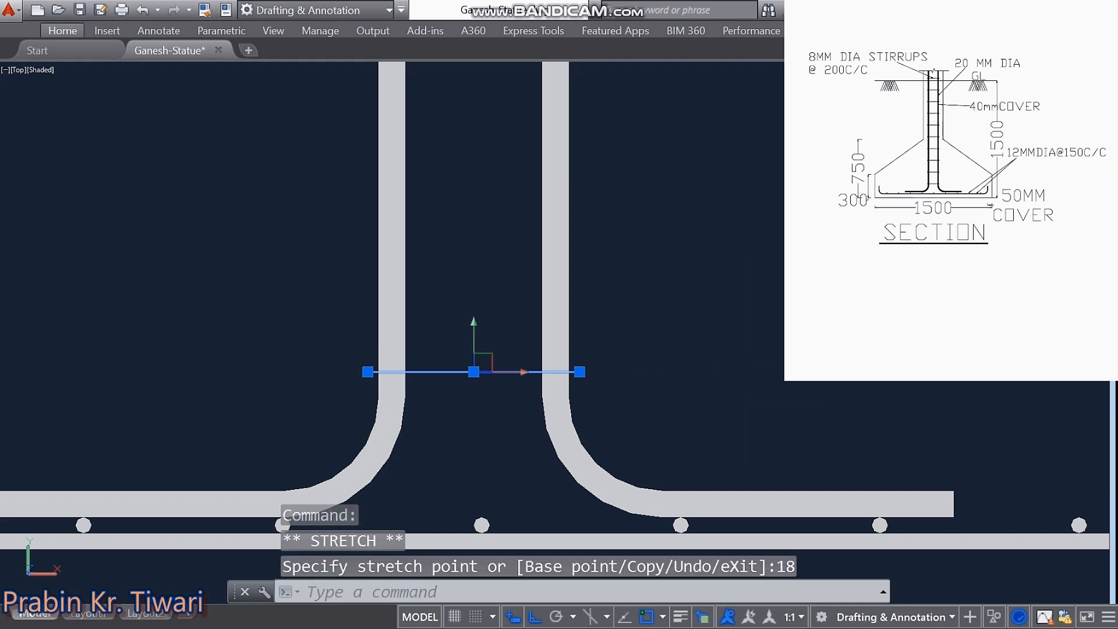
key("Escape")
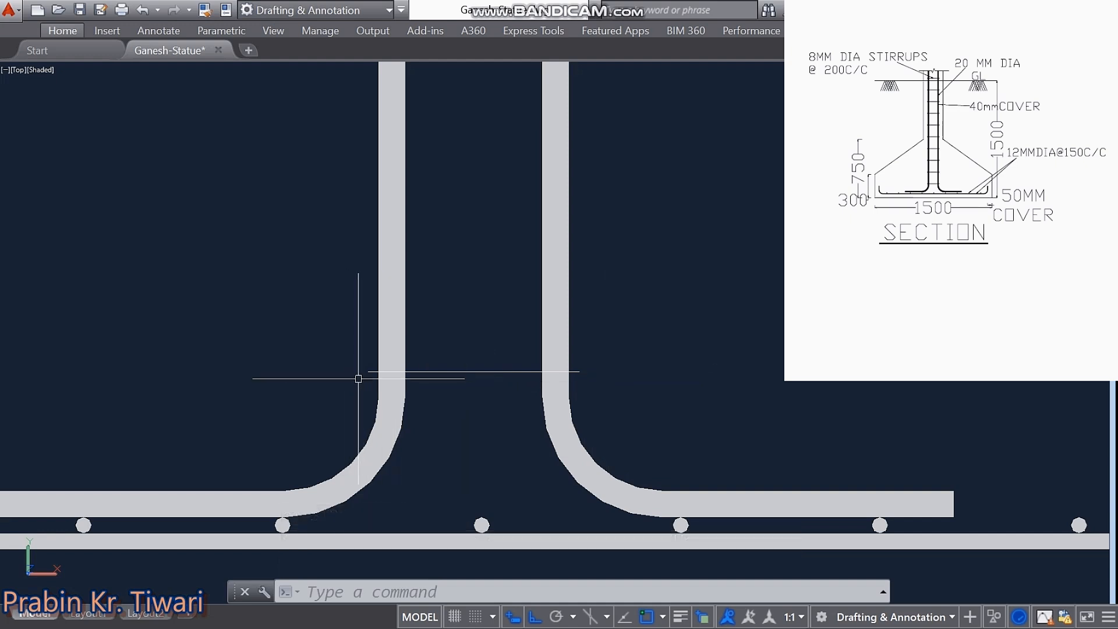
Step: Convert the stirrup line to a polyline and set its width to 8 mm
middle_click_drag(450, 364, 460, 370)
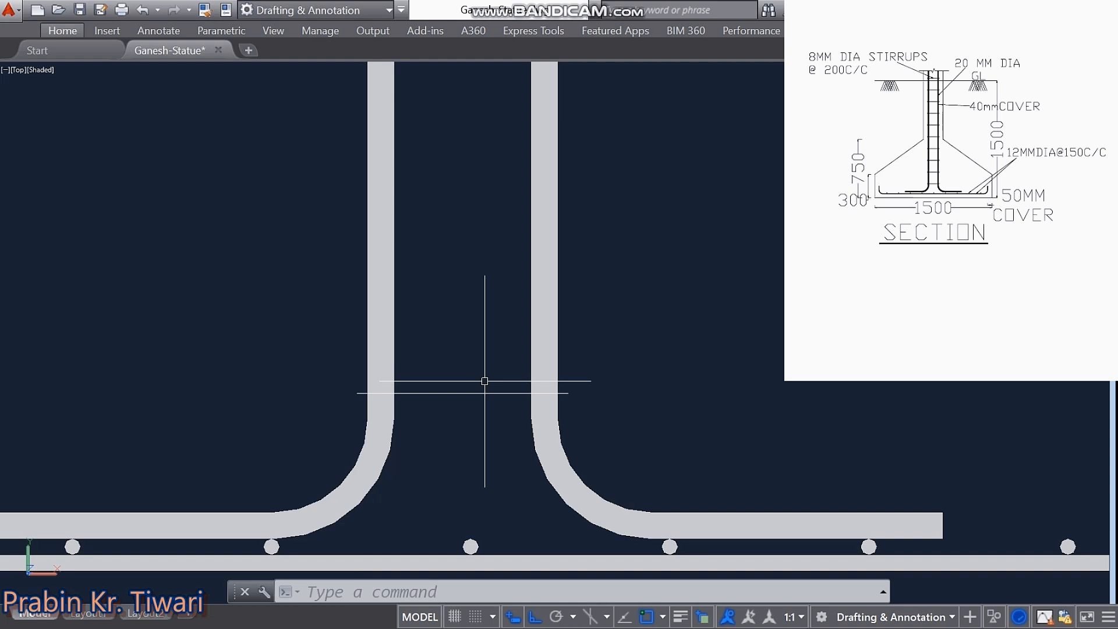
type("PE")
key("Return")
left_click(500, 393)
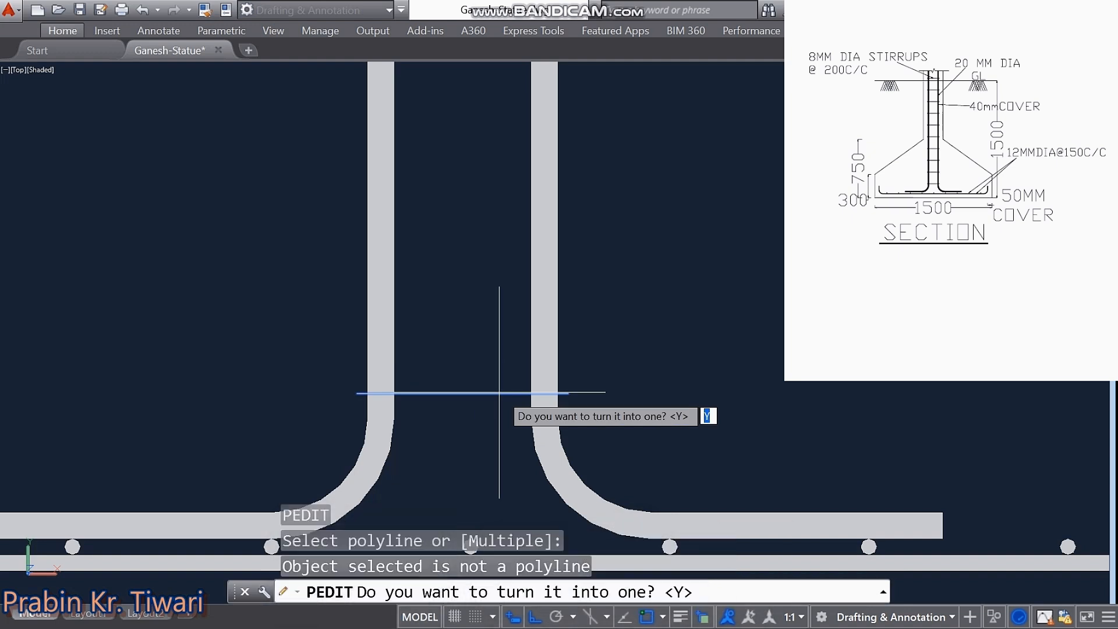
type("y")
key("Return")
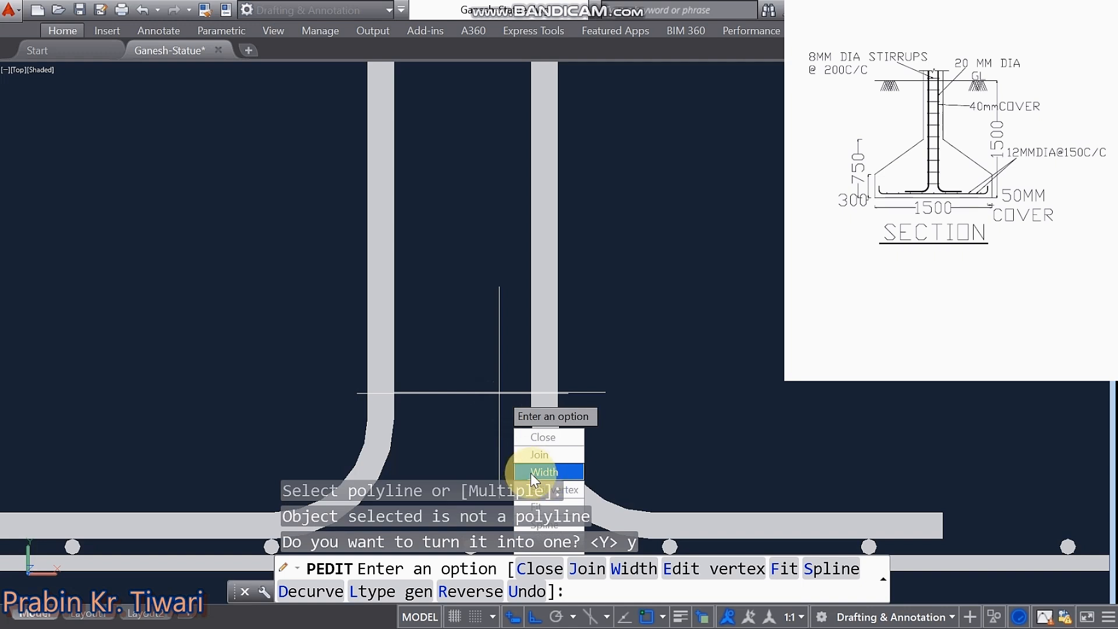
left_click(528, 471)
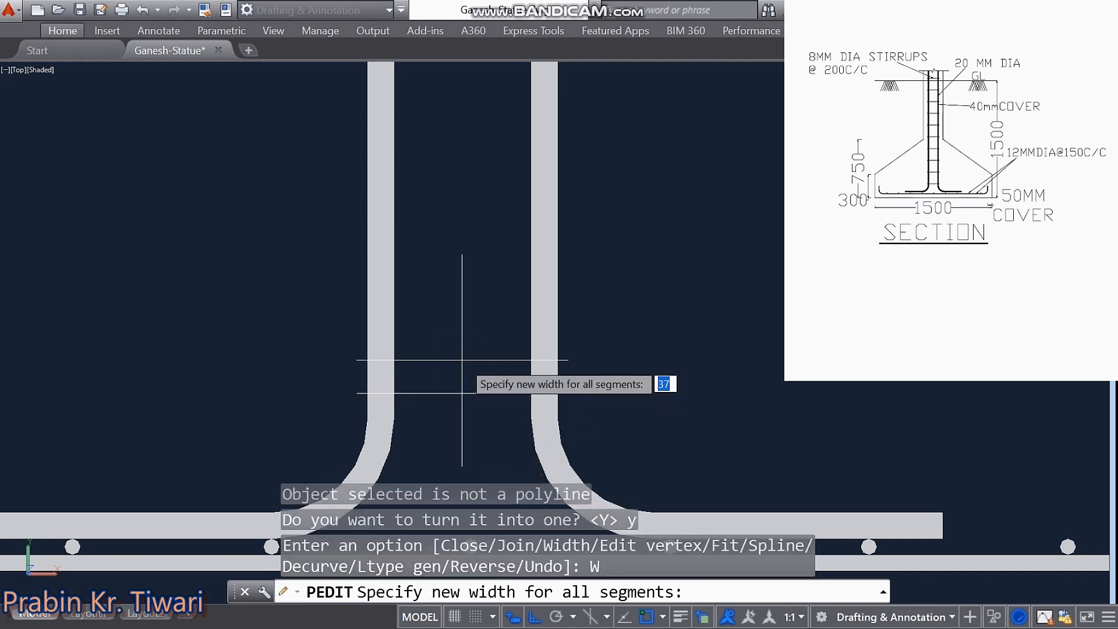
type("8")
key("Return")
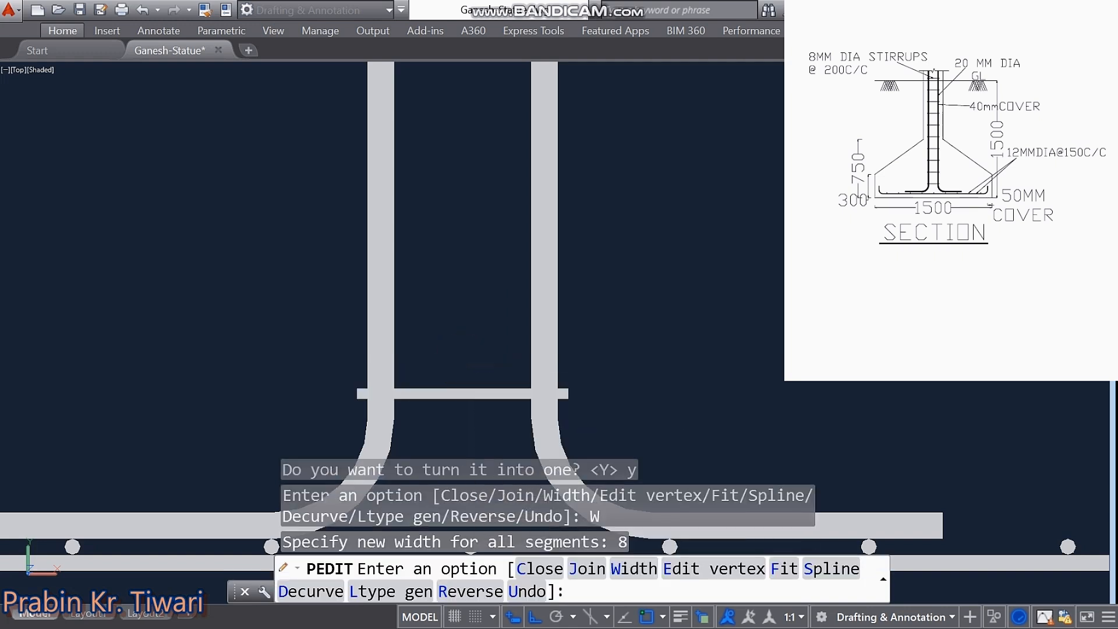
key("Escape")
key("Escape")
key("Escape")
Step: Copy the stirrup vertically up the column as an array of 12 items spaced 150 mm apart
left_click(463, 361)
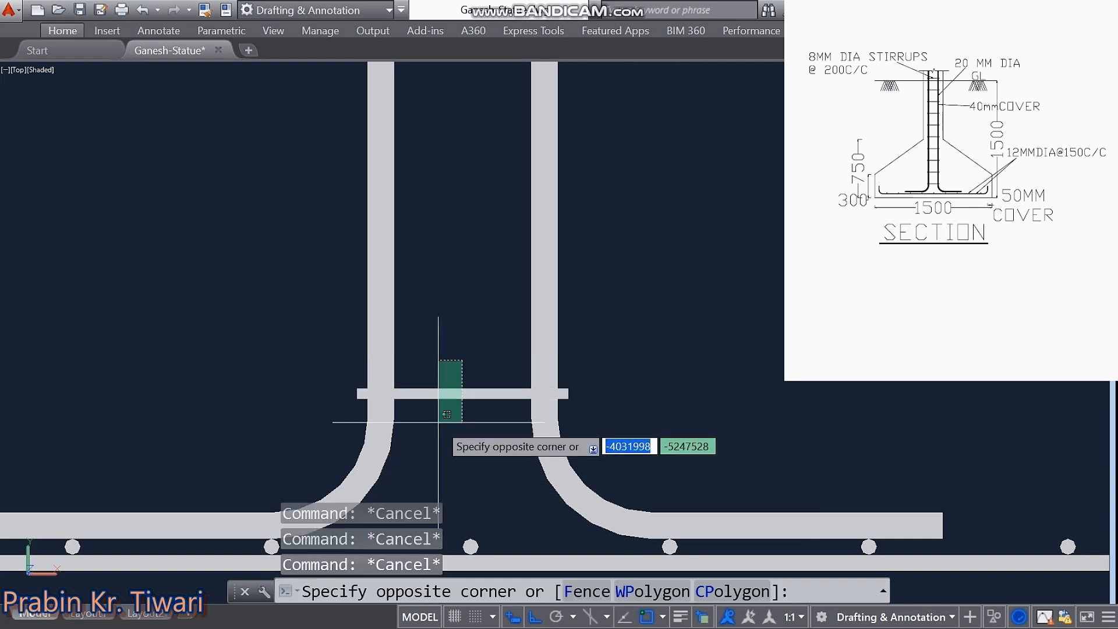
left_click(438, 422)
middle_click_drag(459, 308, 440, 411)
middle_click_drag(451, 262, 450, 318)
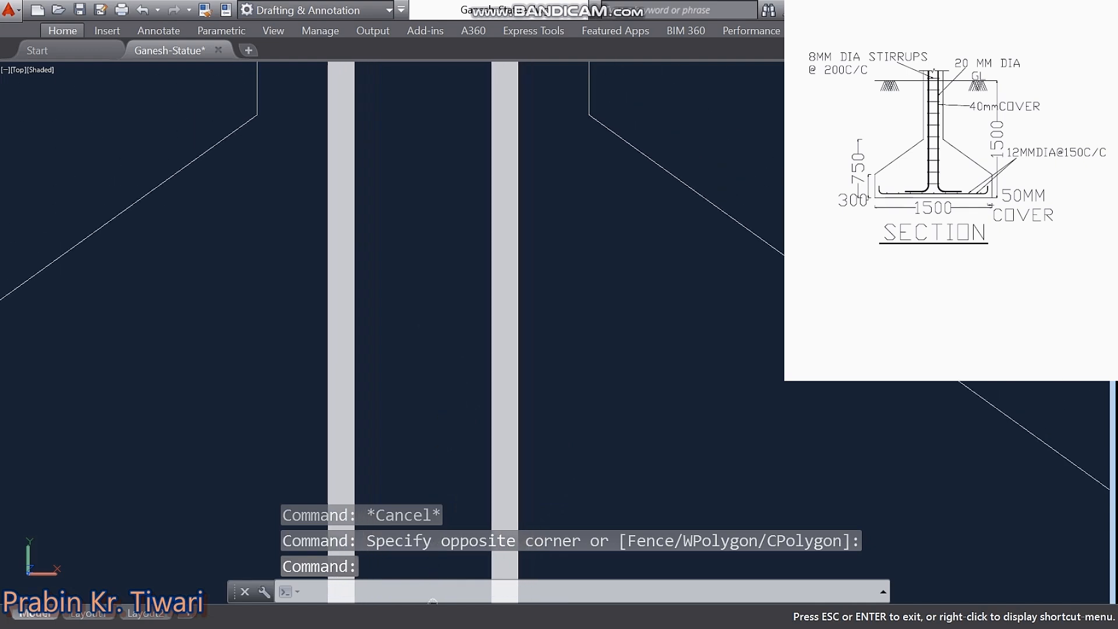
middle_click_drag(438, 281, 465, 182)
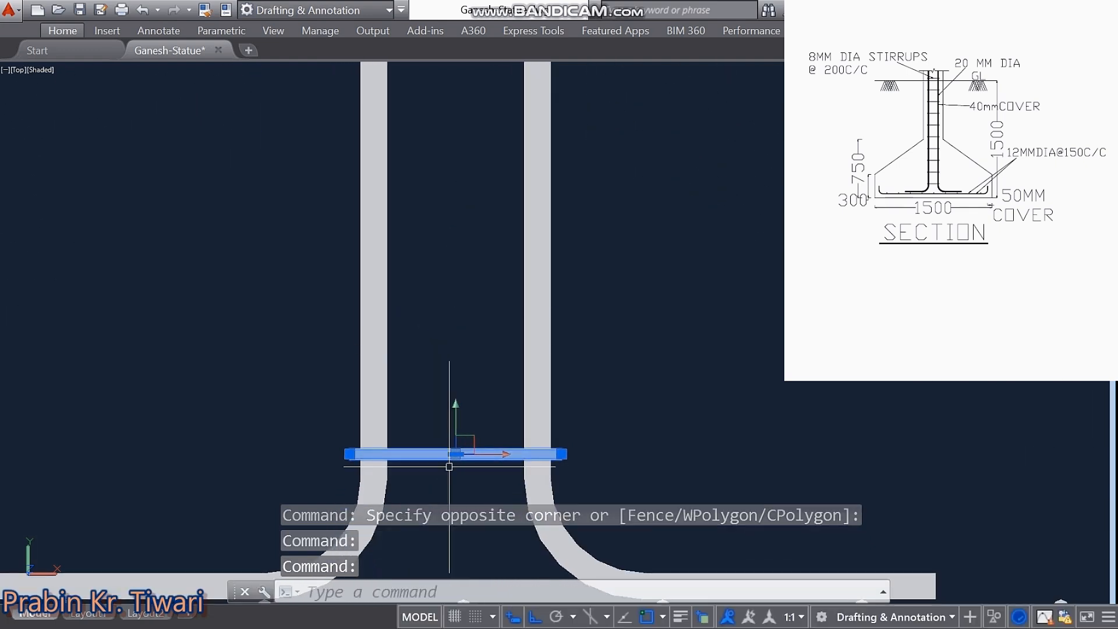
middle_click_drag(453, 419, 445, 452)
right_click(459, 226)
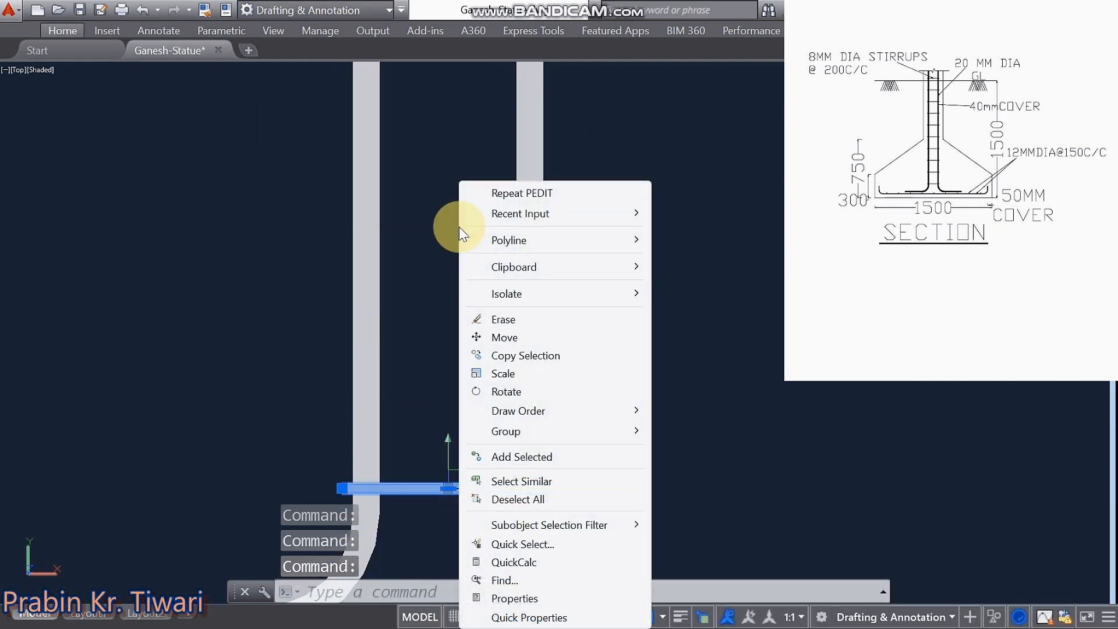
left_click(500, 356)
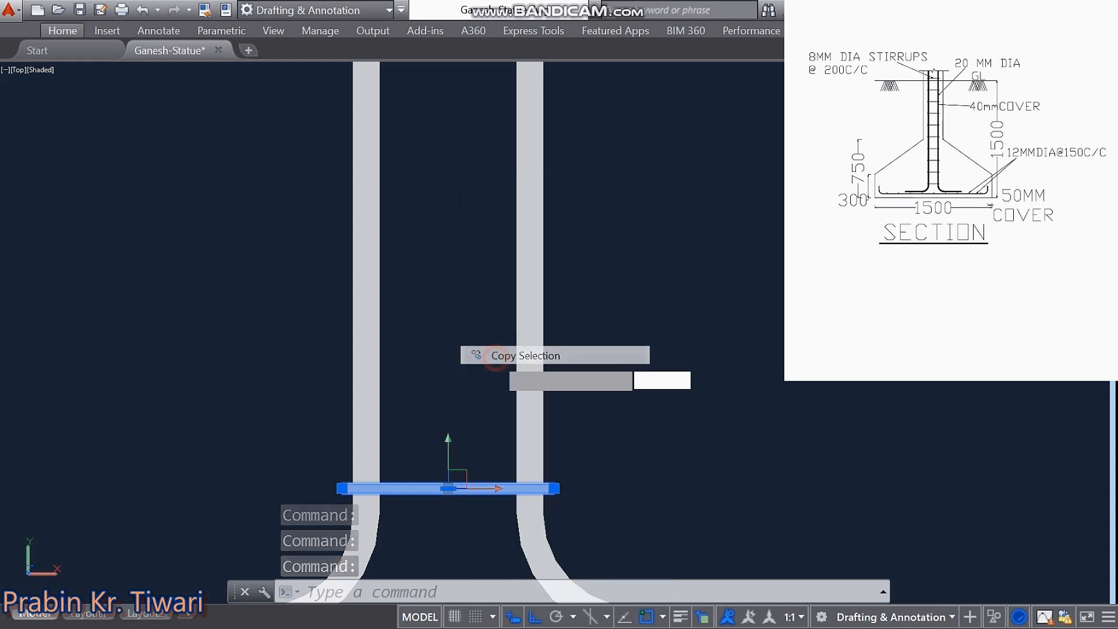
left_click(475, 392)
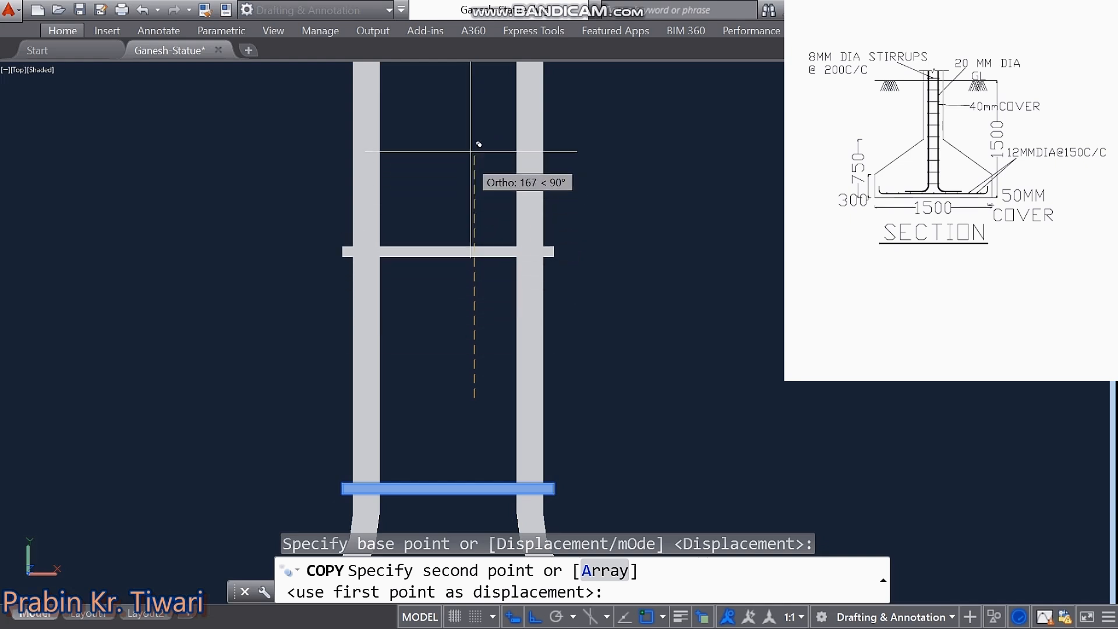
left_click(594, 577)
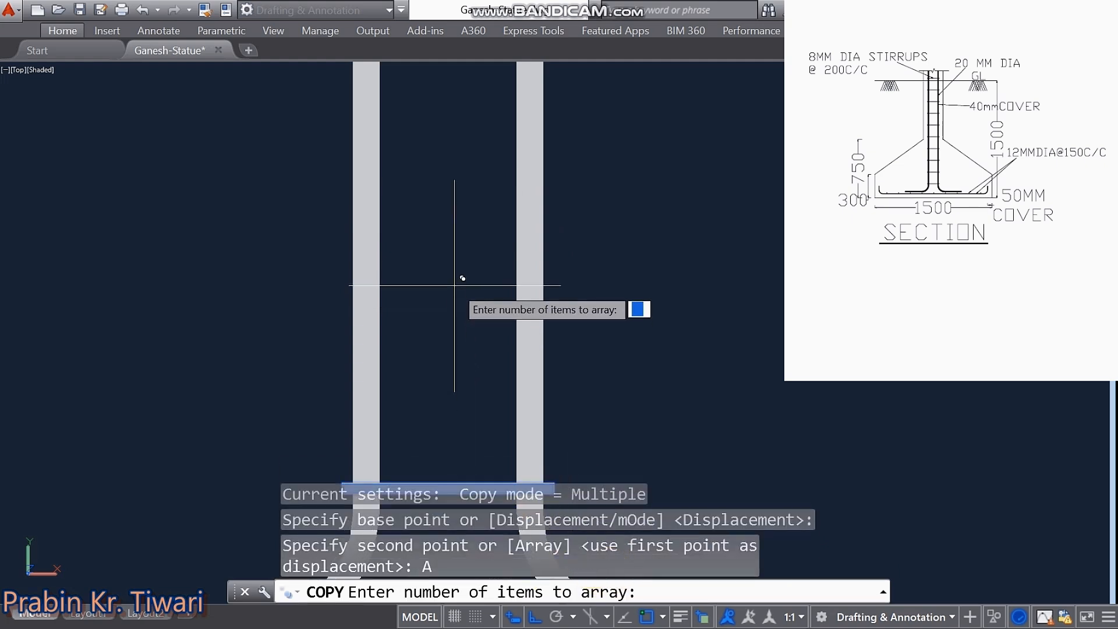
middle_click_drag(463, 278, 452, 252)
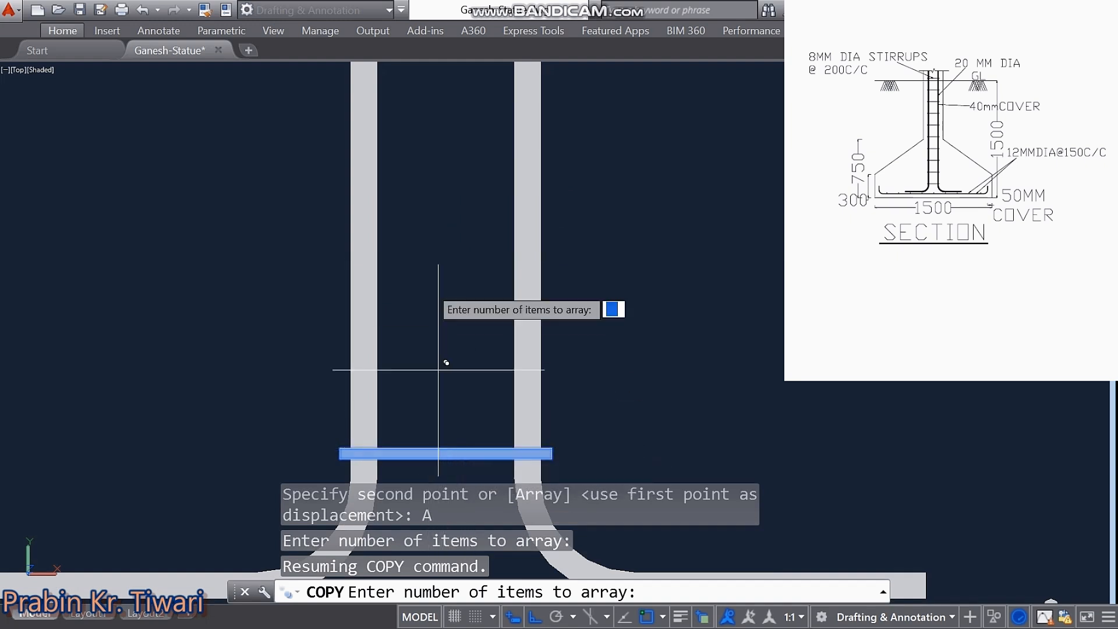
middle_click_drag(440, 204, 443, 264)
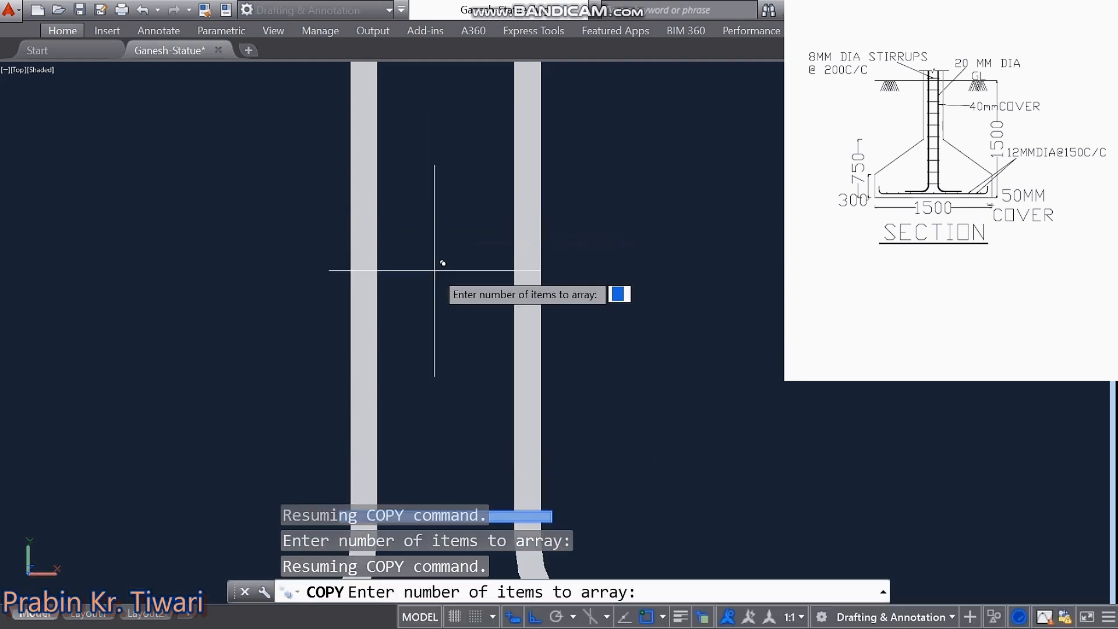
key("Return")
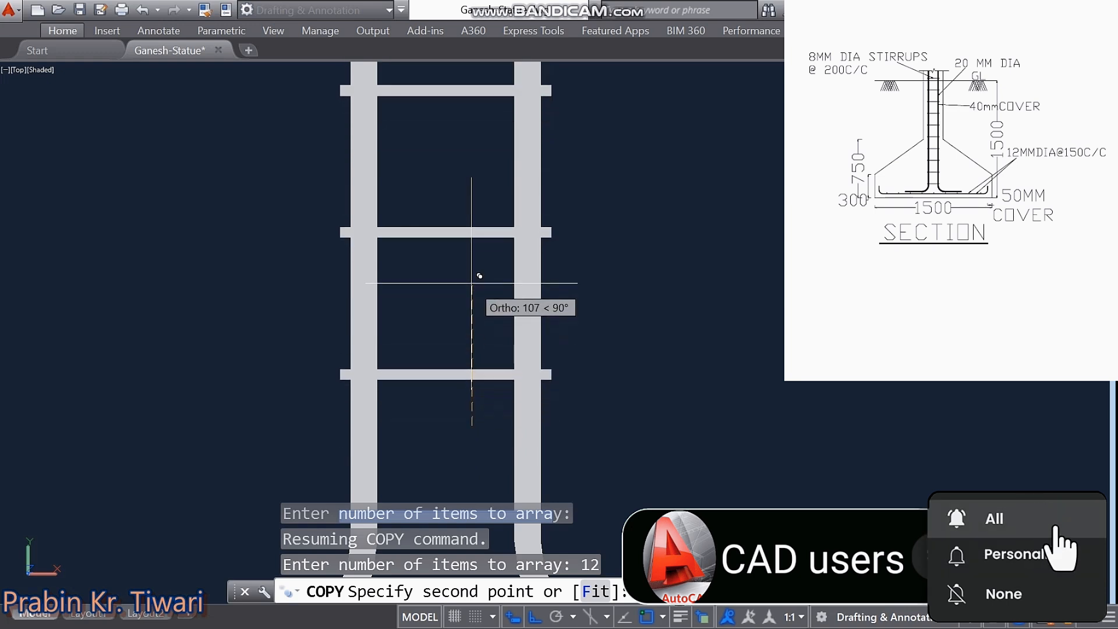
type("150")
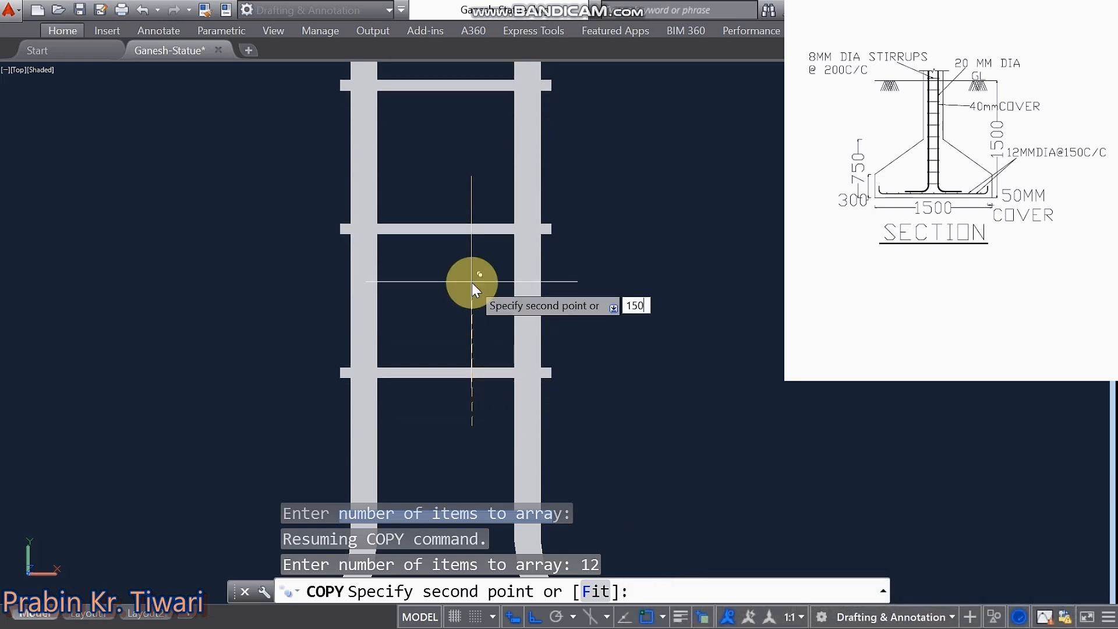
key("Return")
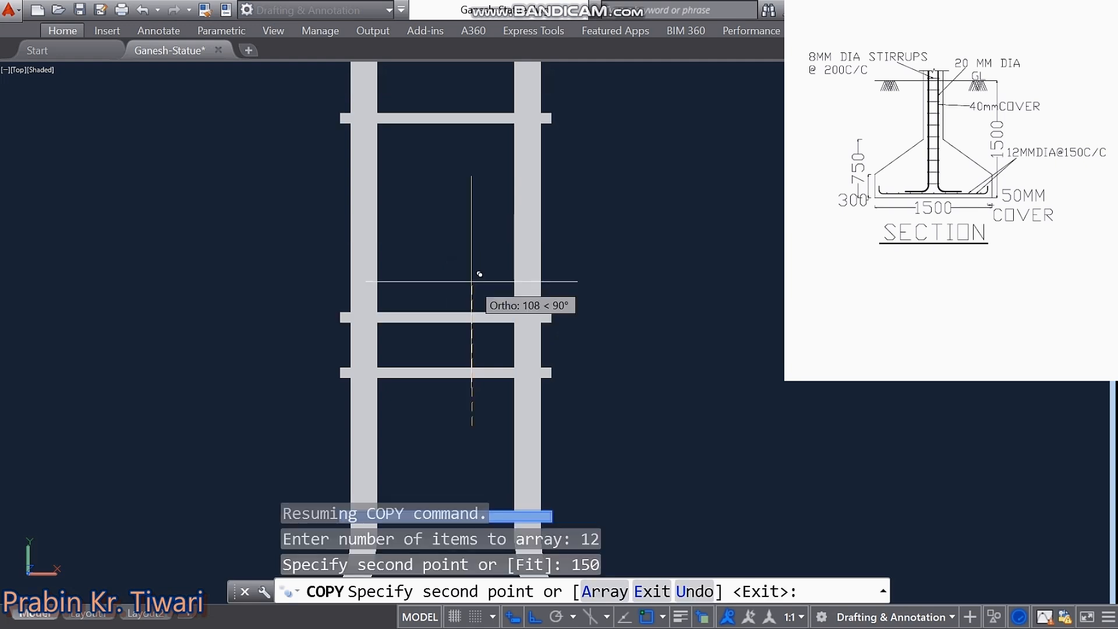
Step: Offset the footing's bottom line 1500 mm upward to create a ground level line across the column
key("Escape")
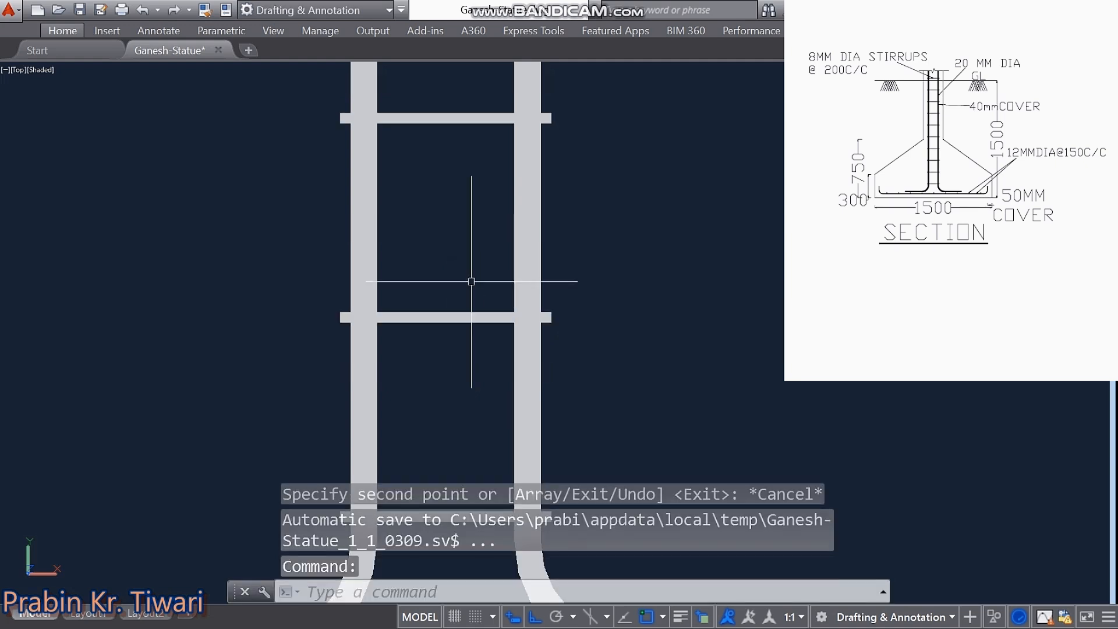
scroll(471, 282, "down", 6)
mouse_move(547, 407)
middle_mouse_down()
mouse_move(537, 347)
mouse_move(521, 397)
middle_mouse_up()
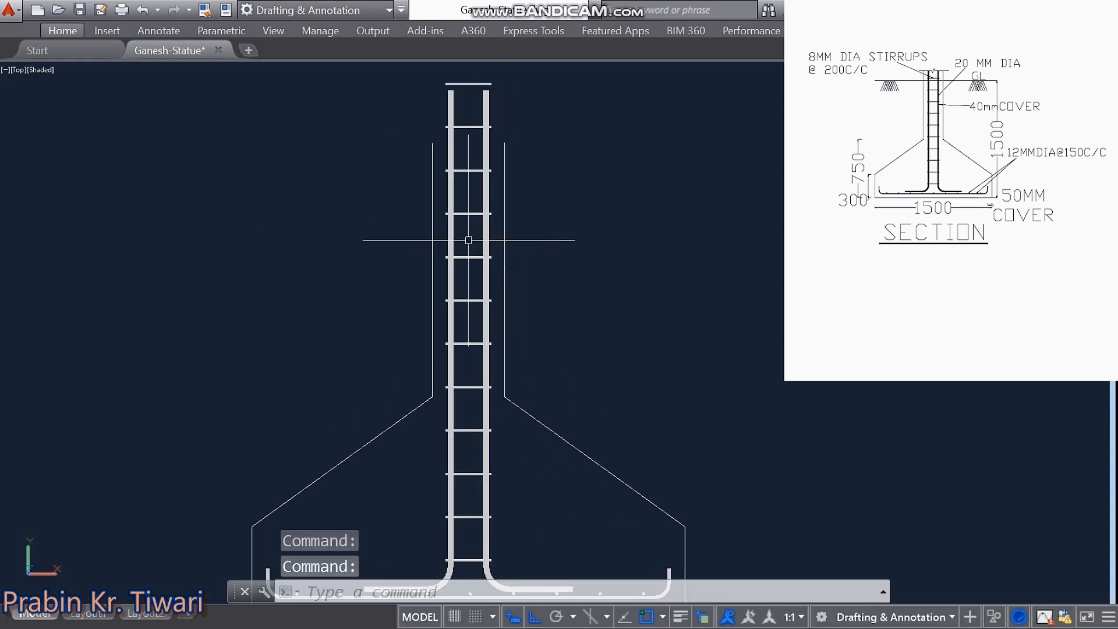
middle_click_drag(542, 358, 537, 234)
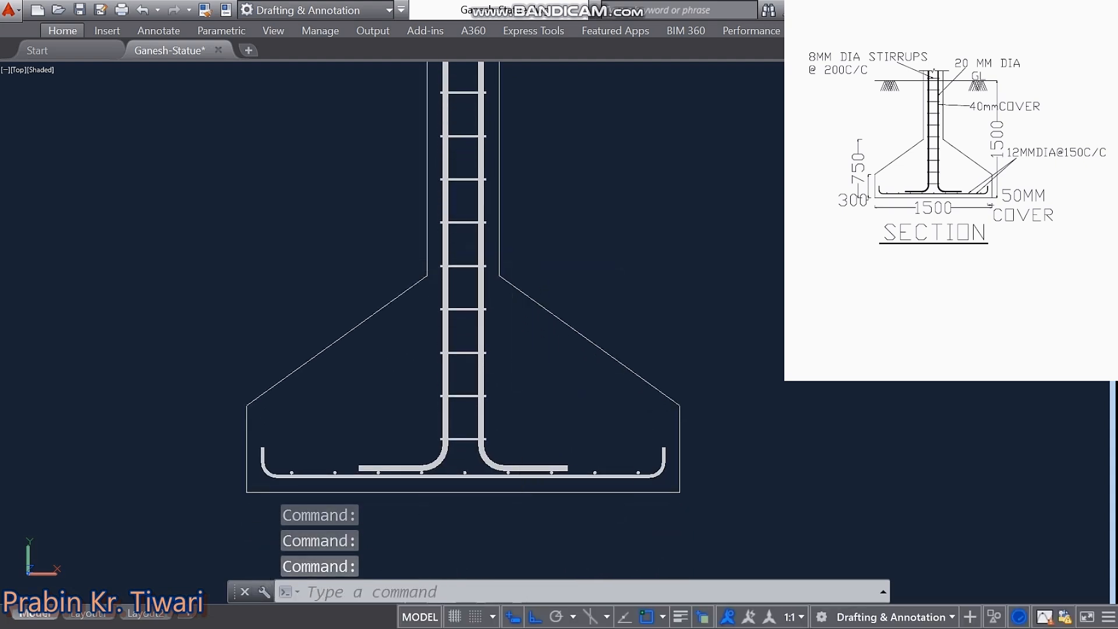
middle_click_drag(517, 236, 498, 274)
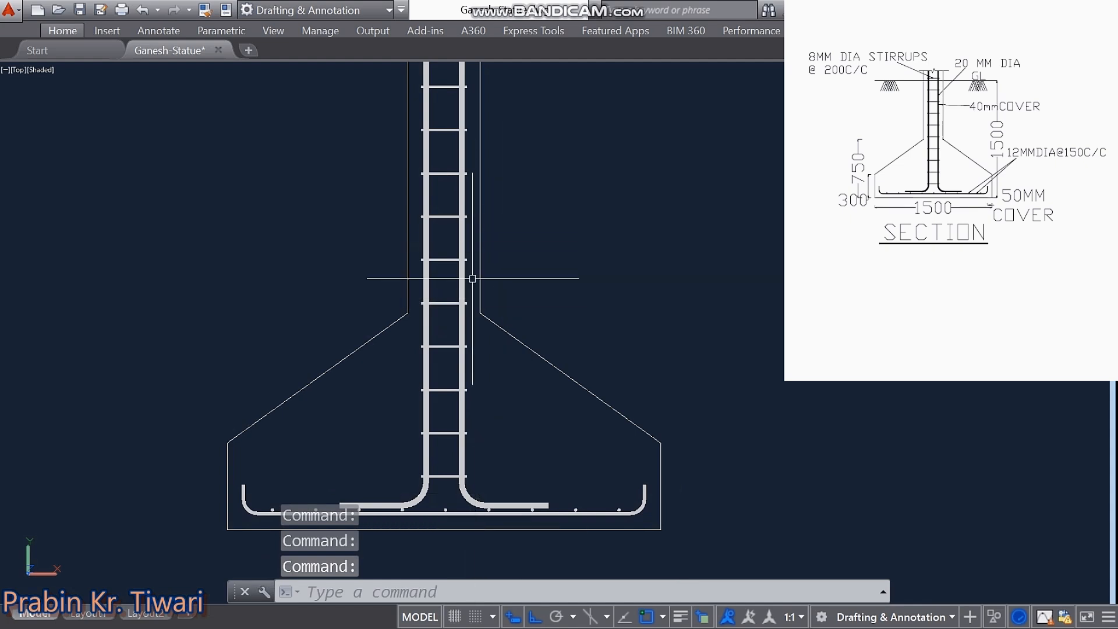
middle_click_drag(505, 226, 493, 266)
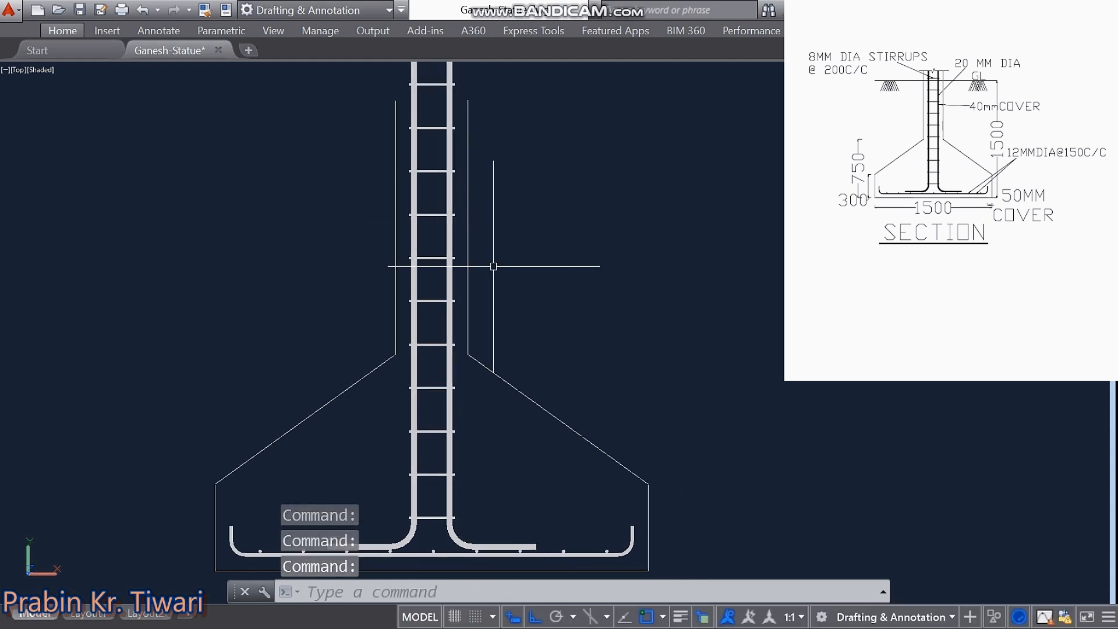
type("of")
key("Return")
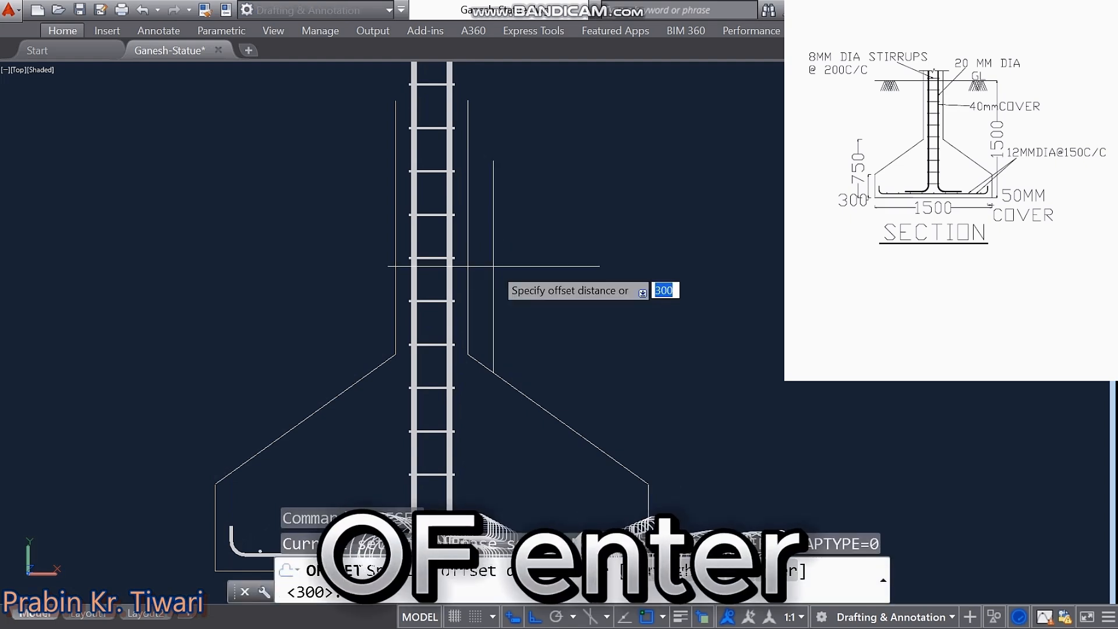
type("15")
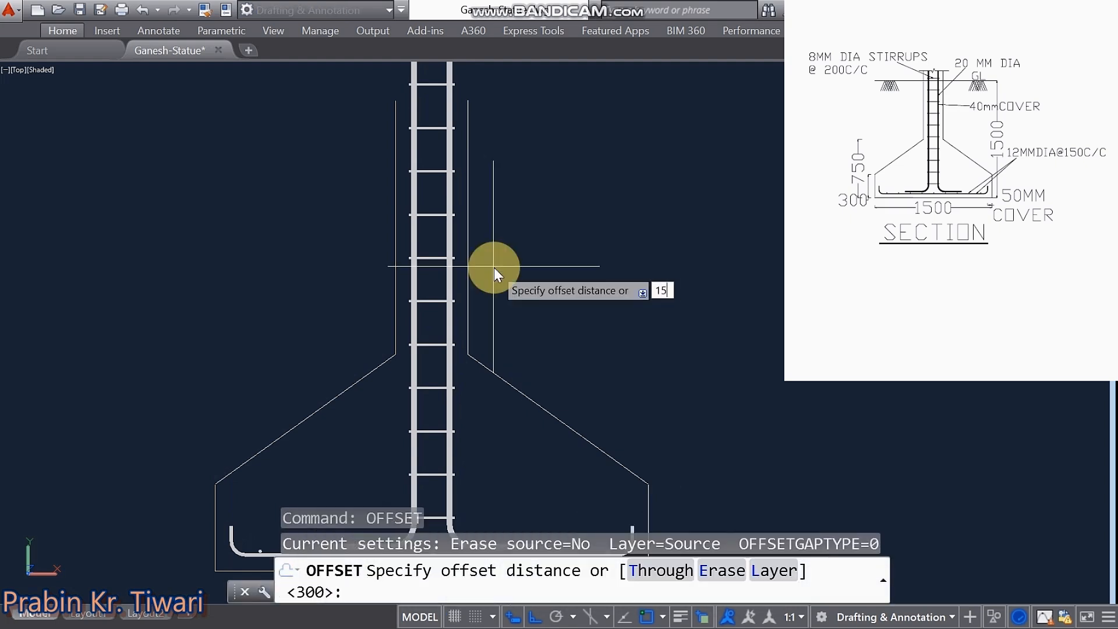
type("00")
key("Return")
middle_click_drag(449, 571, 446, 460)
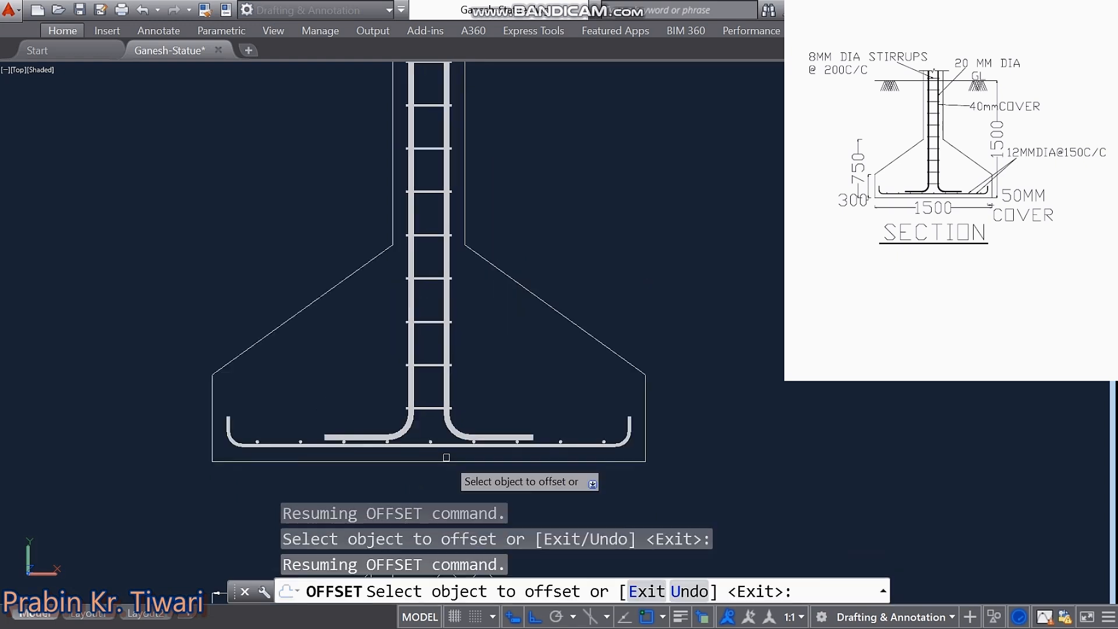
left_click(446, 460)
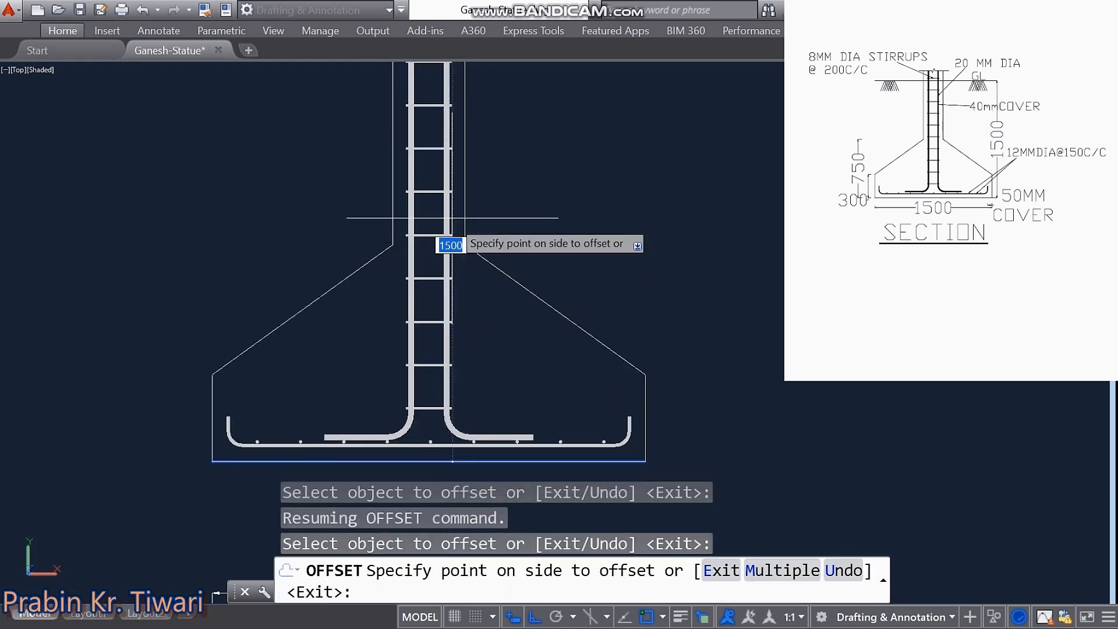
left_click(448, 207)
middle_click_drag(487, 160, 477, 324)
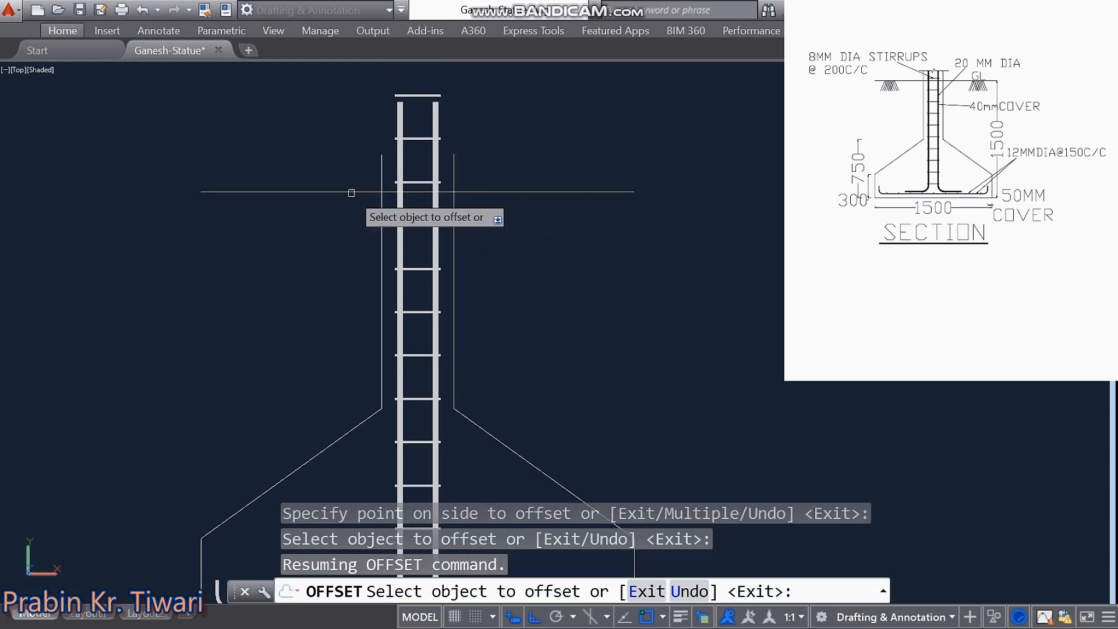
key("Escape")
key("Escape")
key("Escape")
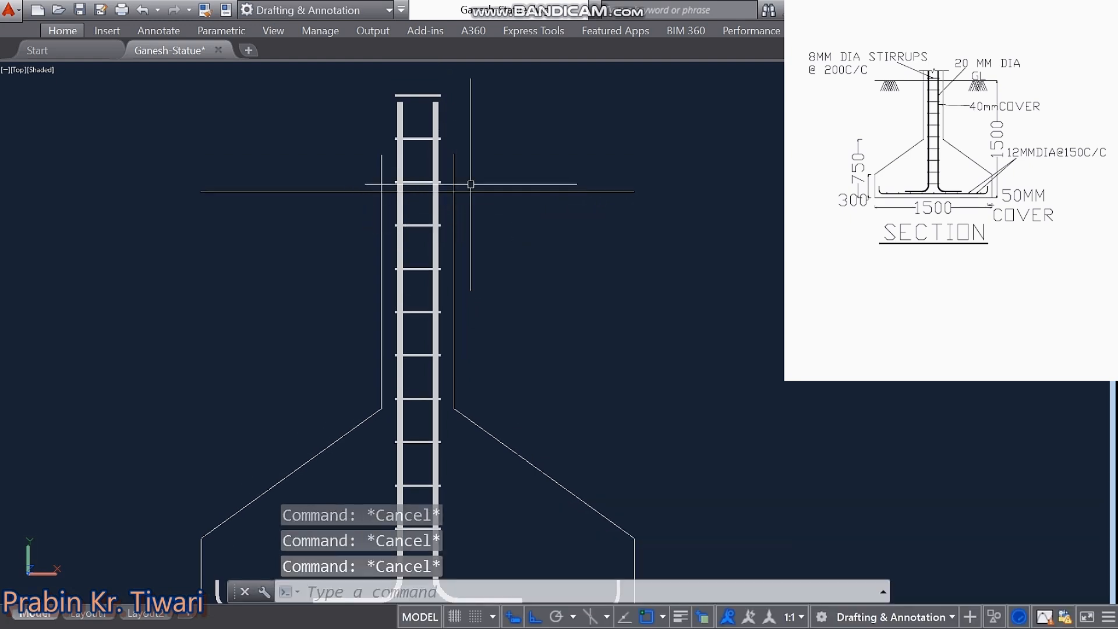
Step: With ortho off, draw a short slanted line from the ground line down to the left, on the right side of the column
middle_click_drag(525, 253, 525, 252)
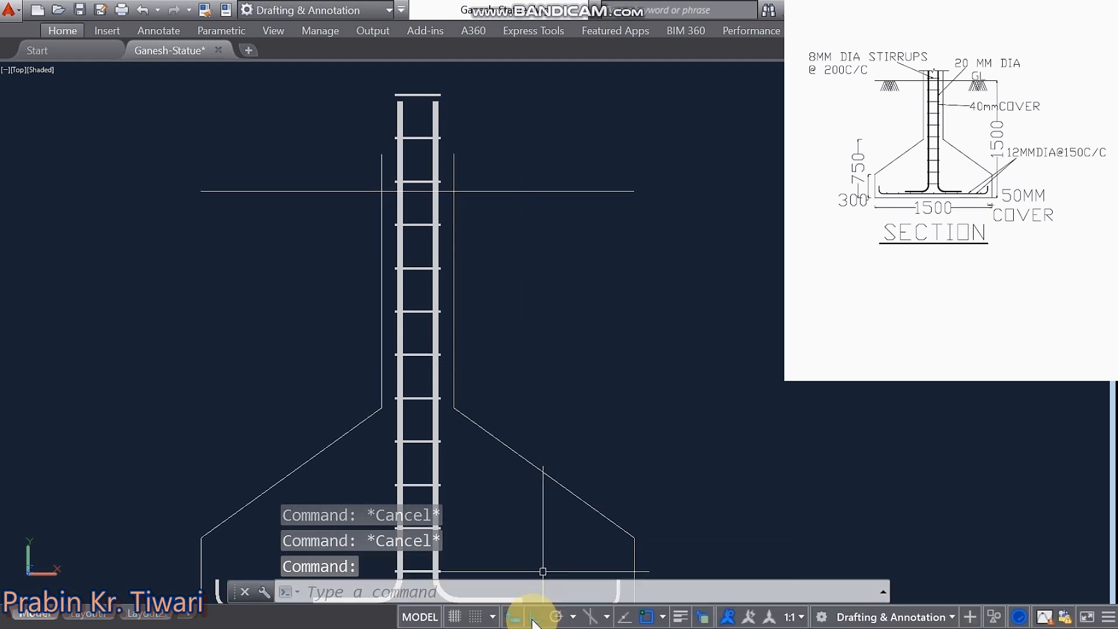
left_click(533, 618)
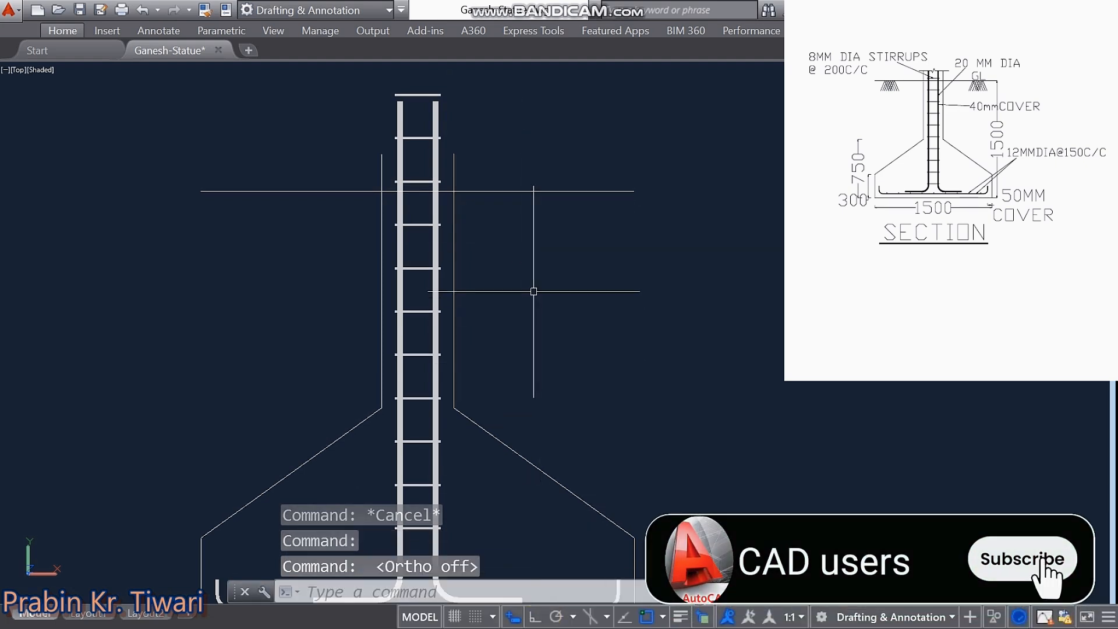
type("l")
key("Return")
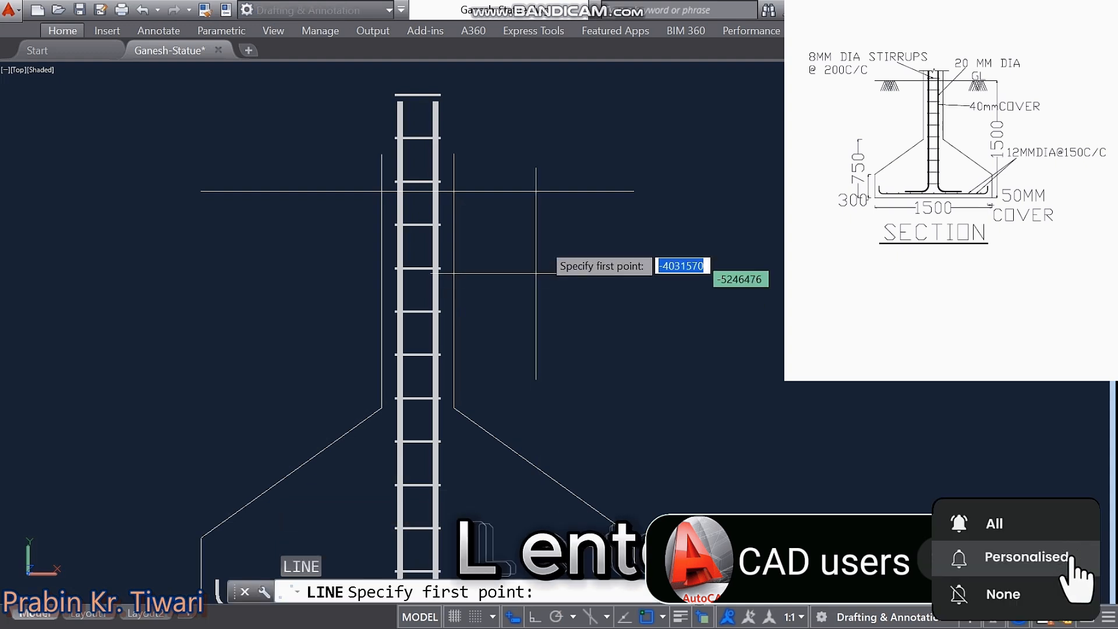
left_click(564, 204)
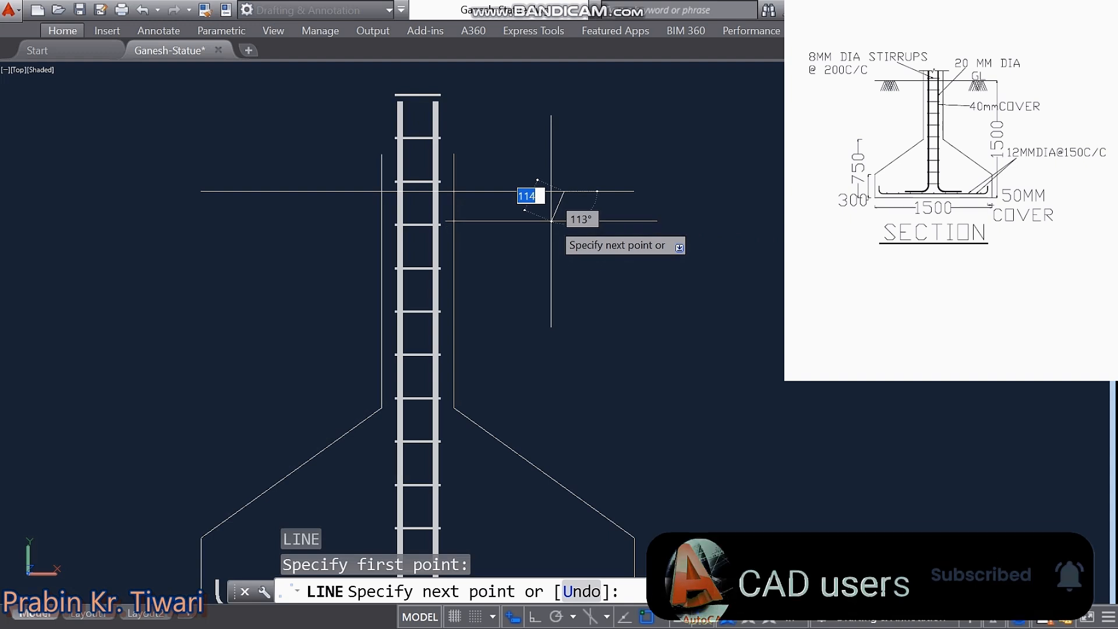
left_click(549, 228)
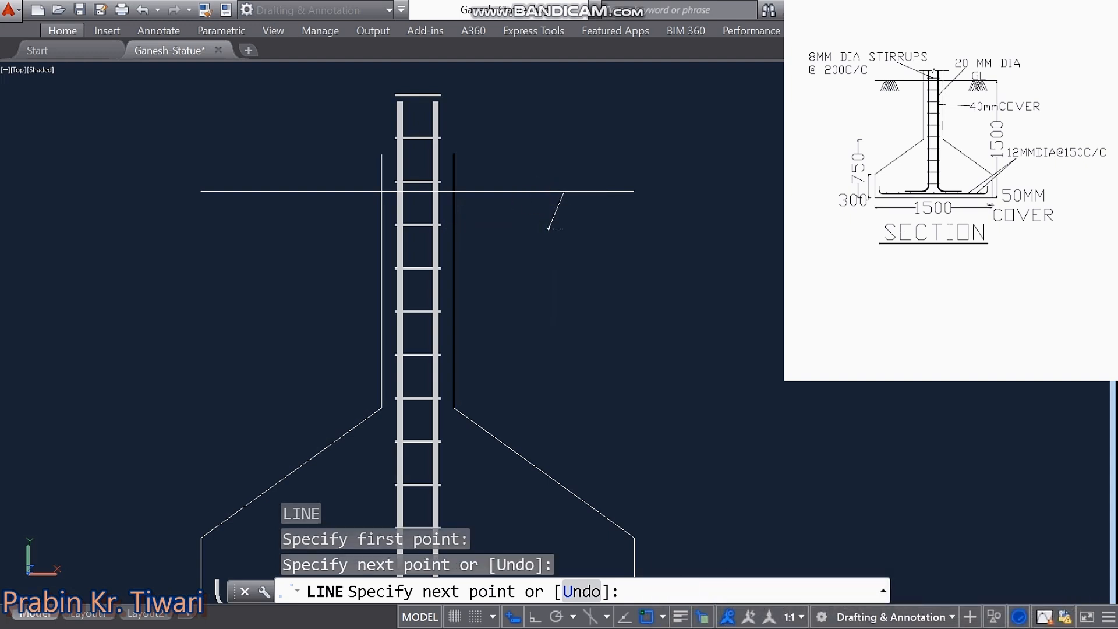
key("Escape")
key("Escape")
key("Escape")
key("Escape")
Step: Restore ortho and mirror the slanted line about a vertical axis through its upper end, keeping the source line
left_click(535, 617)
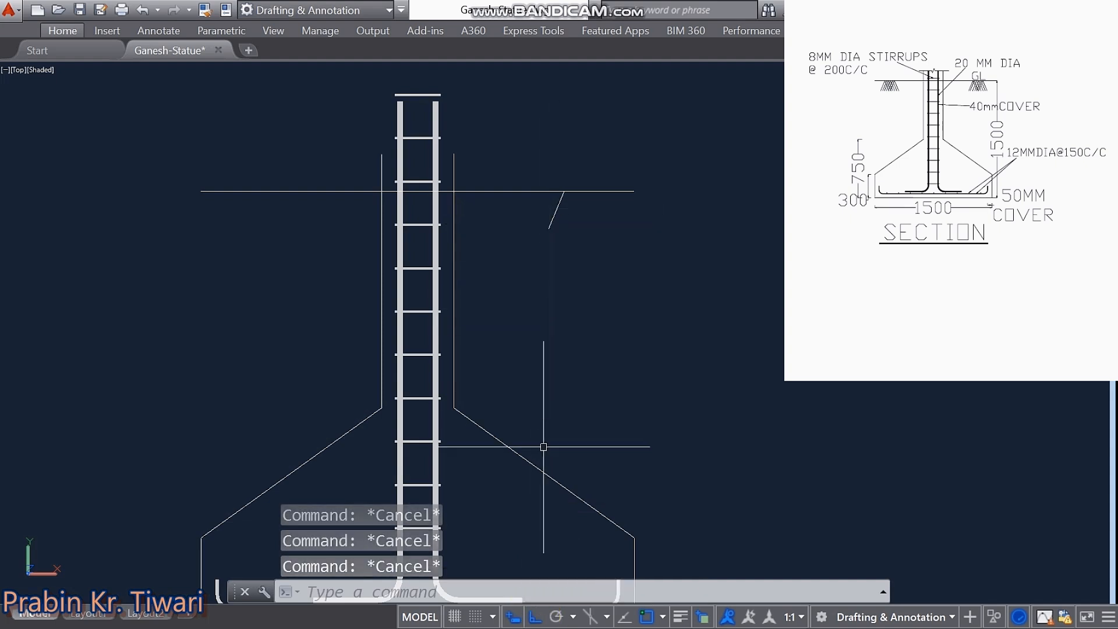
left_click(552, 204)
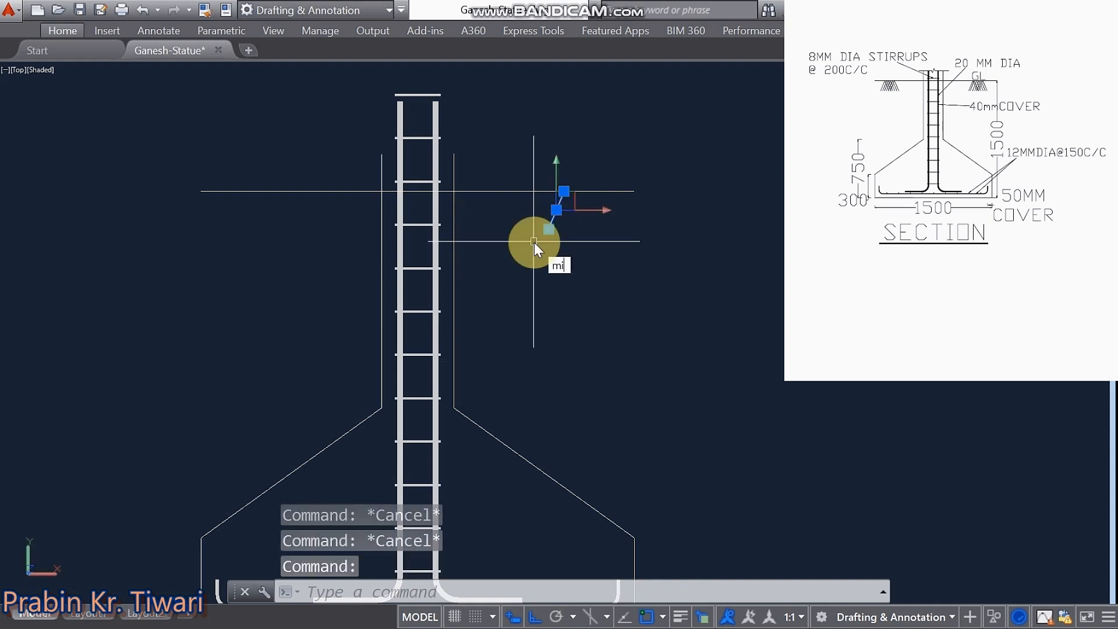
type("mi")
key("Return")
left_click(564, 191)
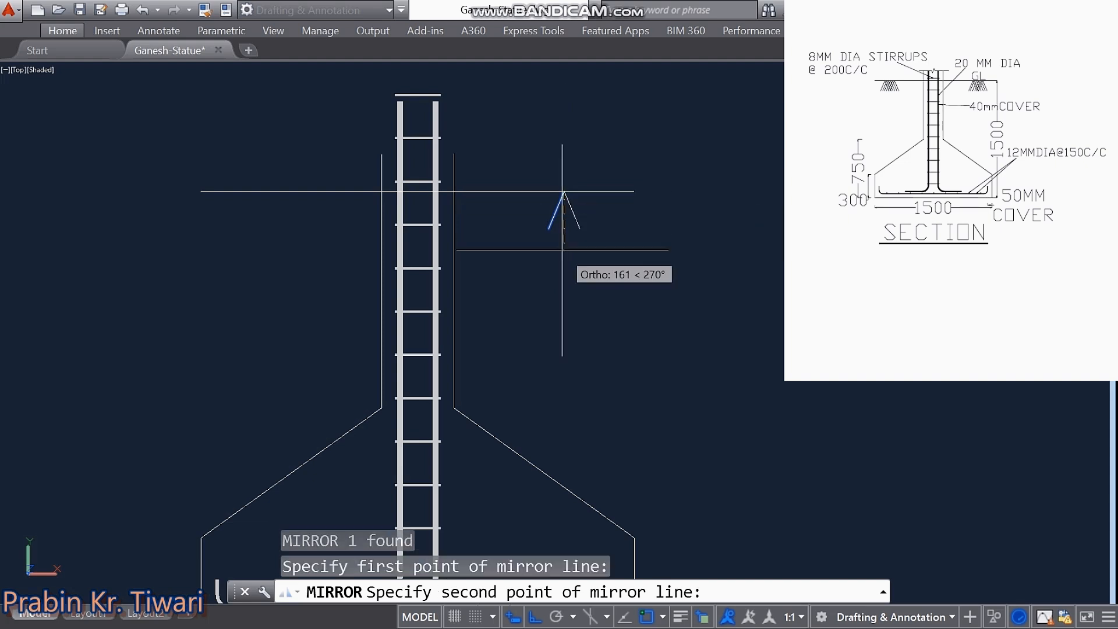
left_click(558, 285)
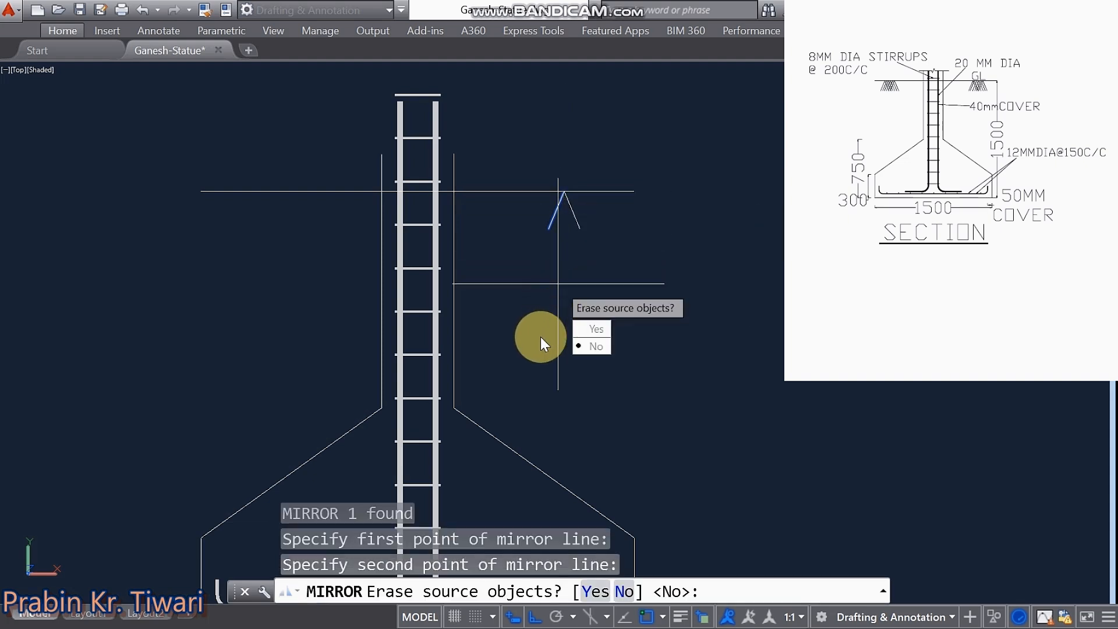
left_click(586, 347)
key("Return")
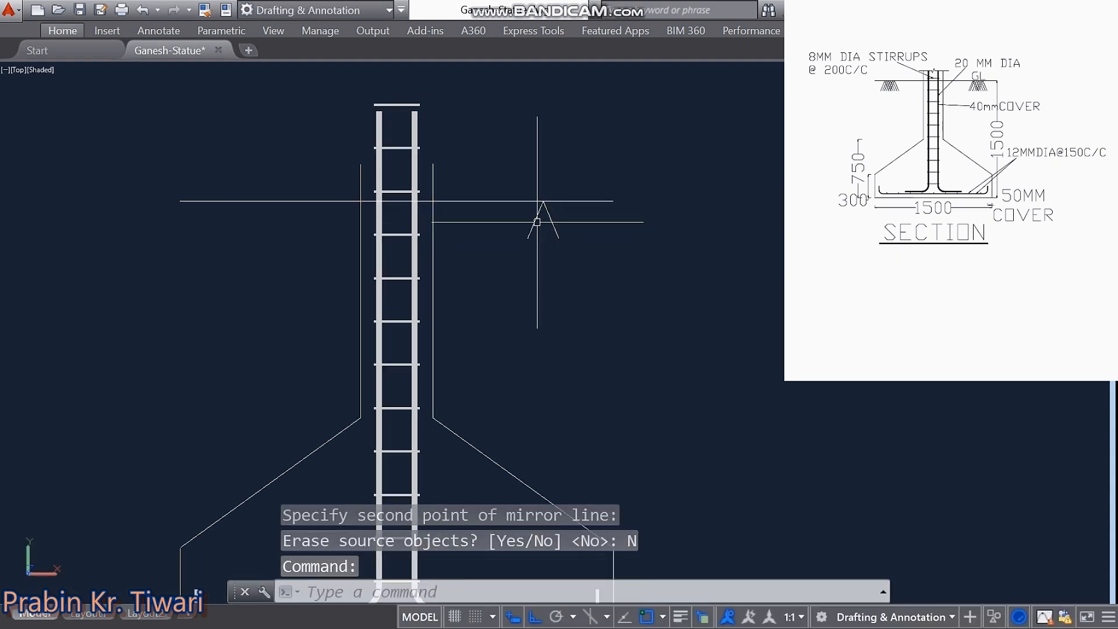
Step: Copy the inverted V pair repeatedly to the right in closely spaced overlapping positions, forming the soil symbol right of the column
left_click(556, 239)
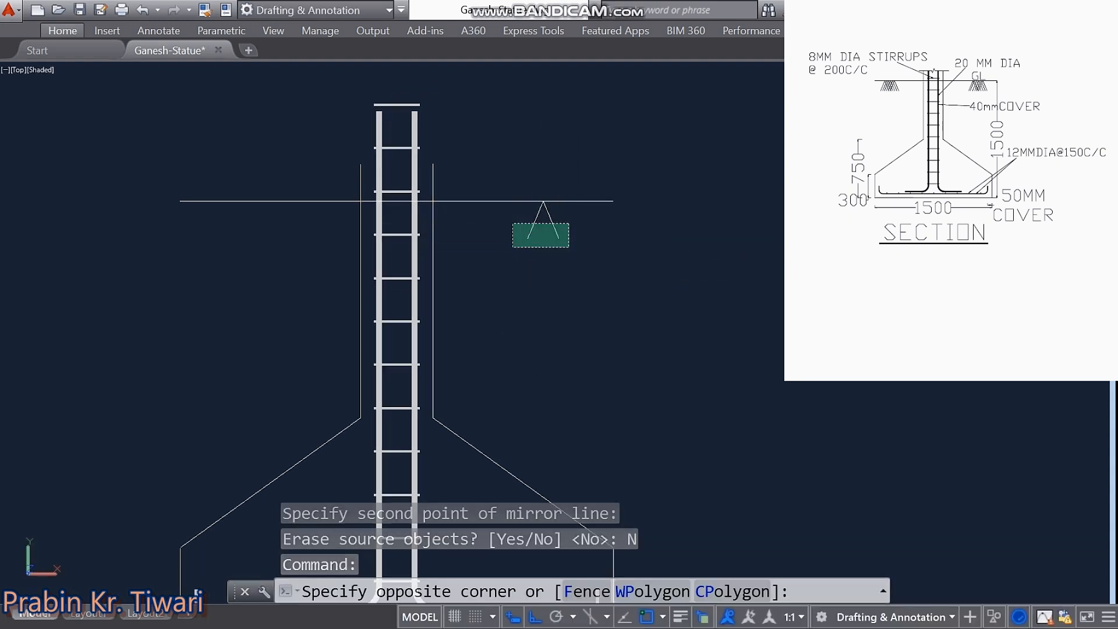
left_click(512, 219)
right_click(516, 297)
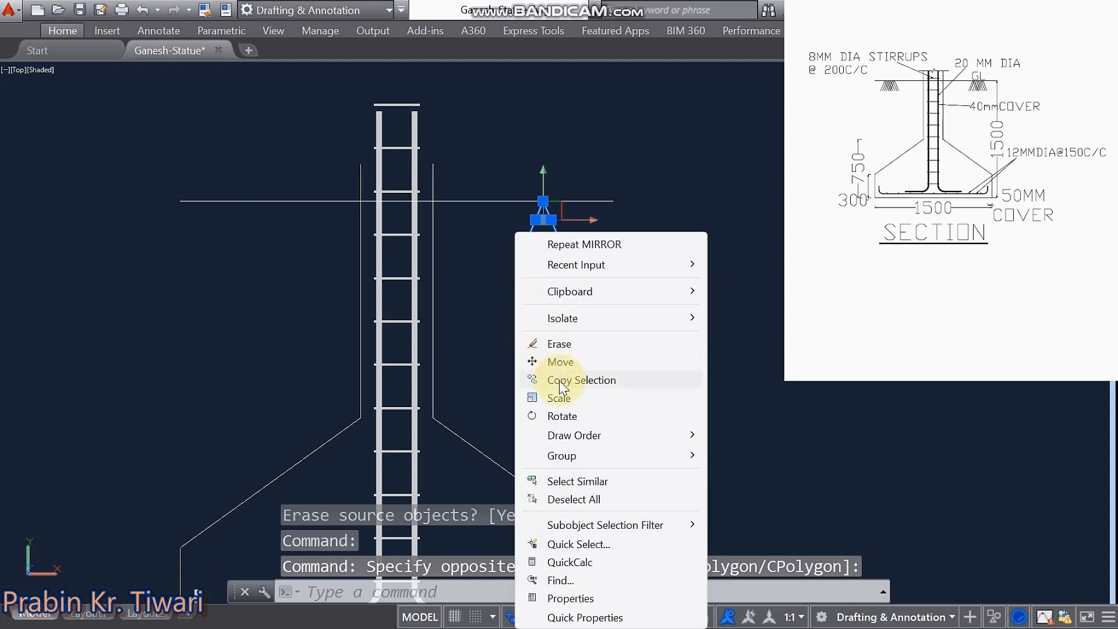
left_click(545, 380)
left_click(541, 318)
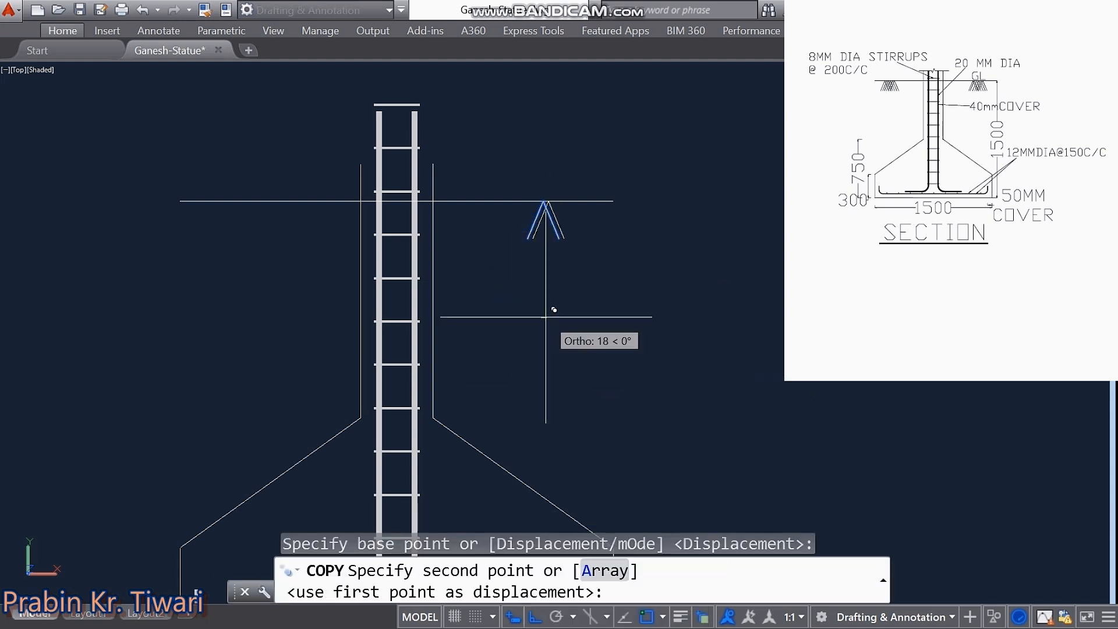
left_click(548, 318)
left_click(563, 310)
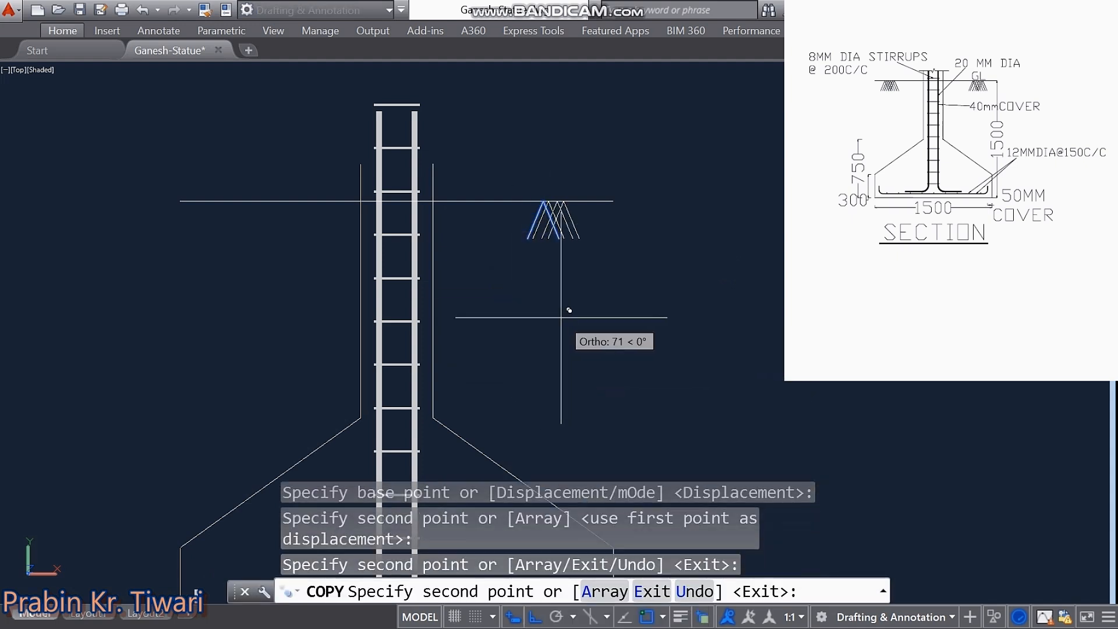
left_click(571, 310)
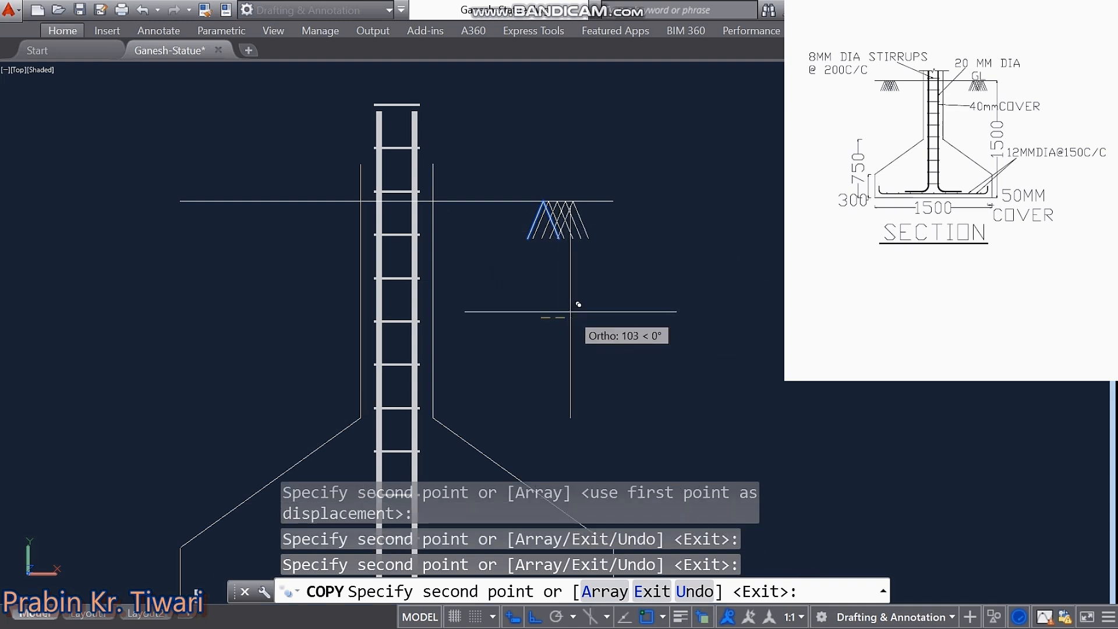
left_click(578, 305)
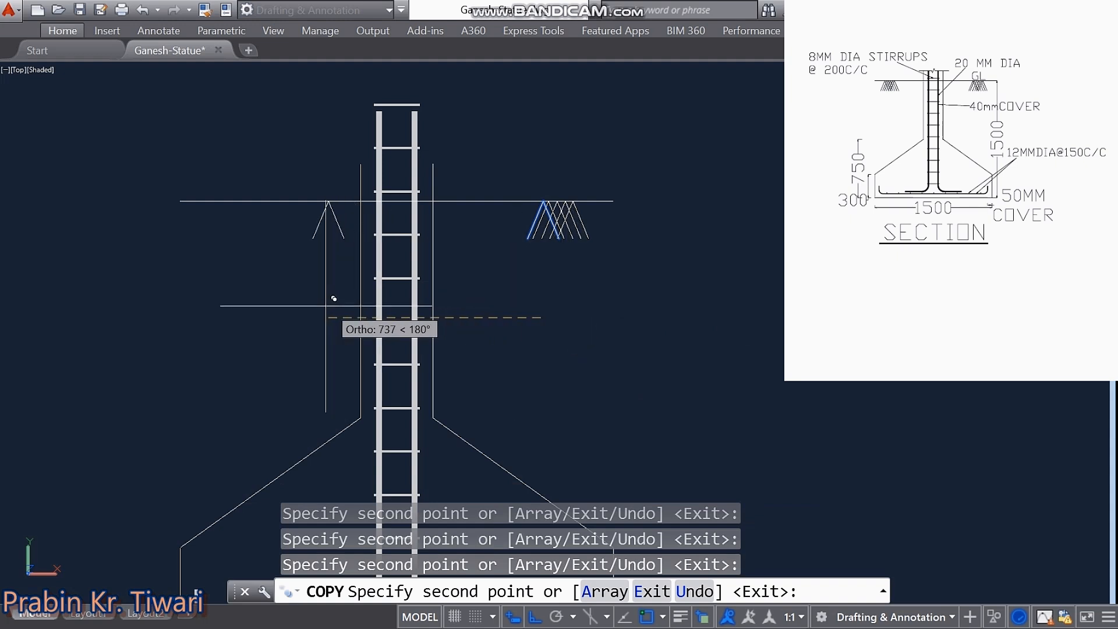
Step: Place further overlapping copies of the inverted V under the ground line left of the column to form a second soil symbol
left_click(258, 299)
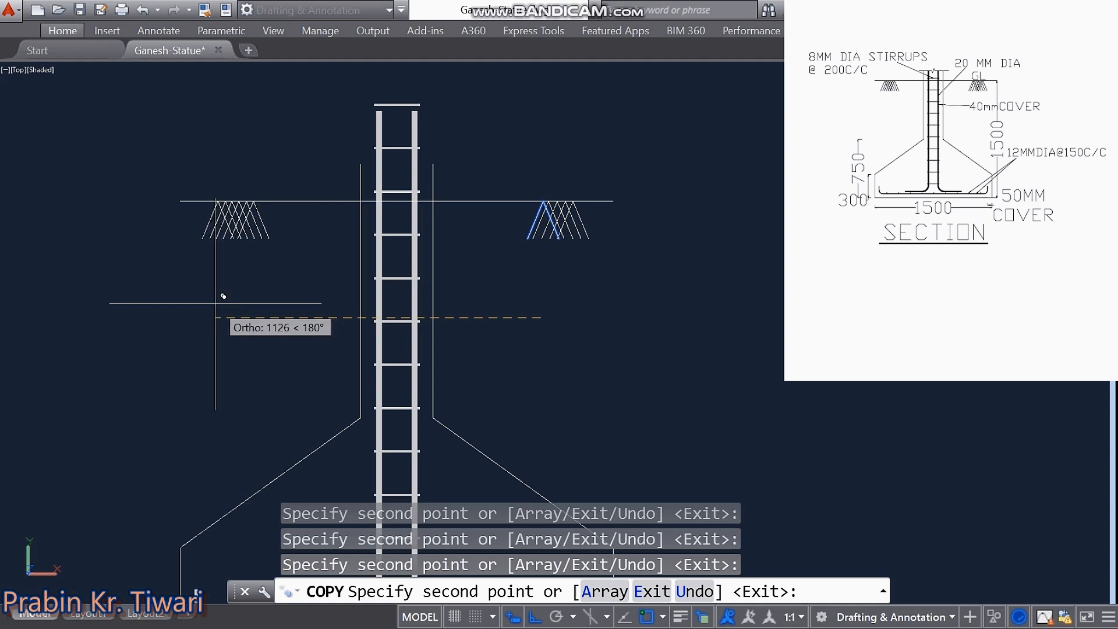
key("Escape")
key("Escape")
key("Escape")
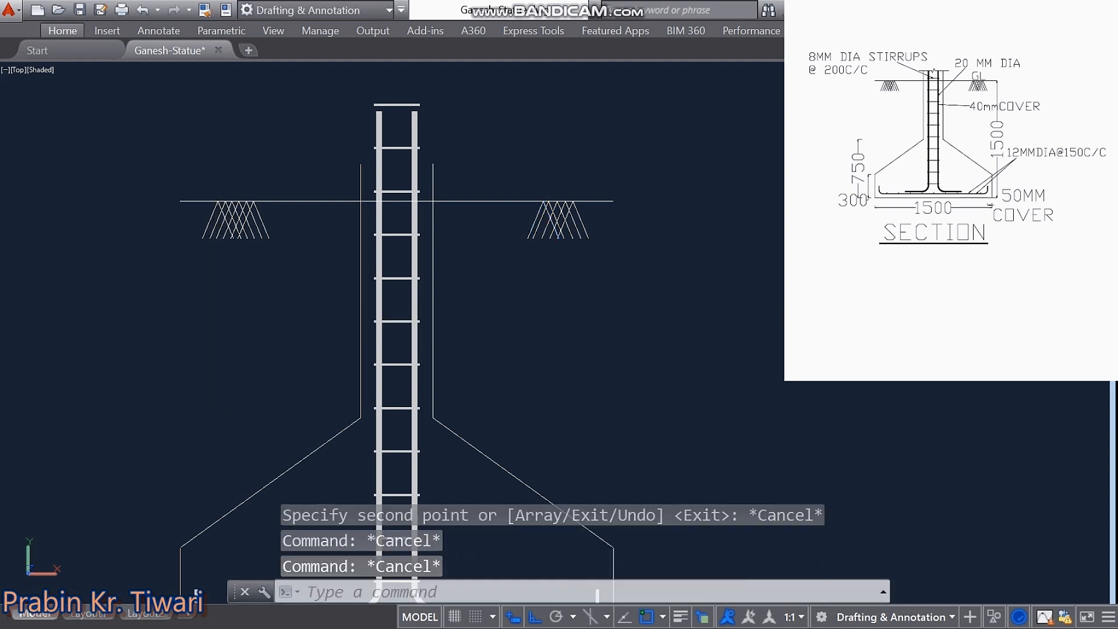
key("Escape")
Step: Add the multiline text "GL" just above the ground line on the right side of the column
middle_click_drag(499, 302, 500, 314)
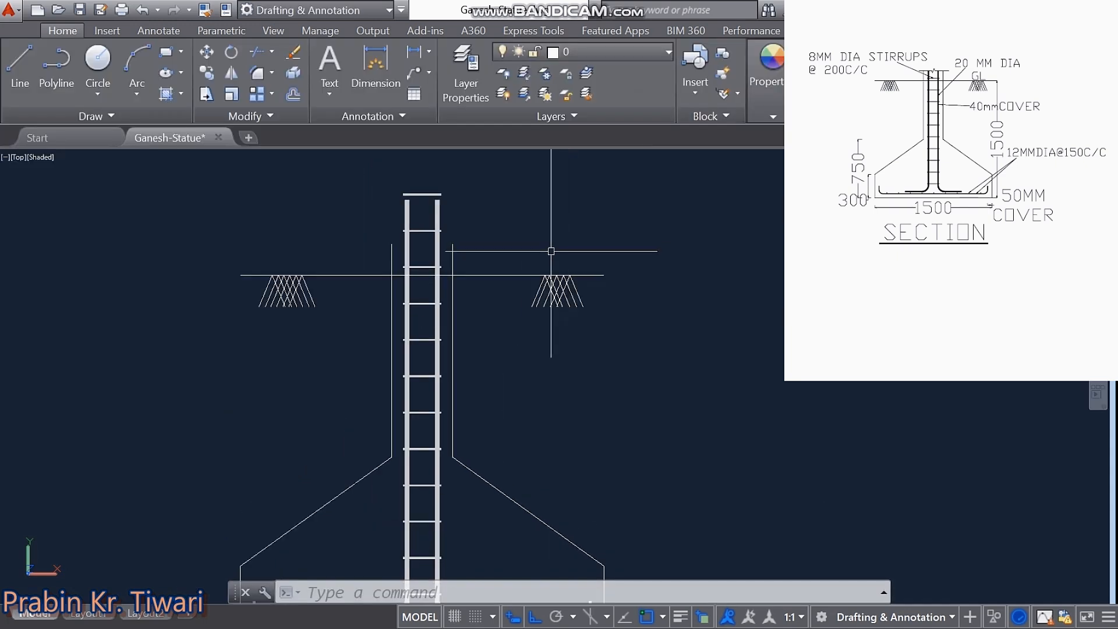
left_click(327, 55)
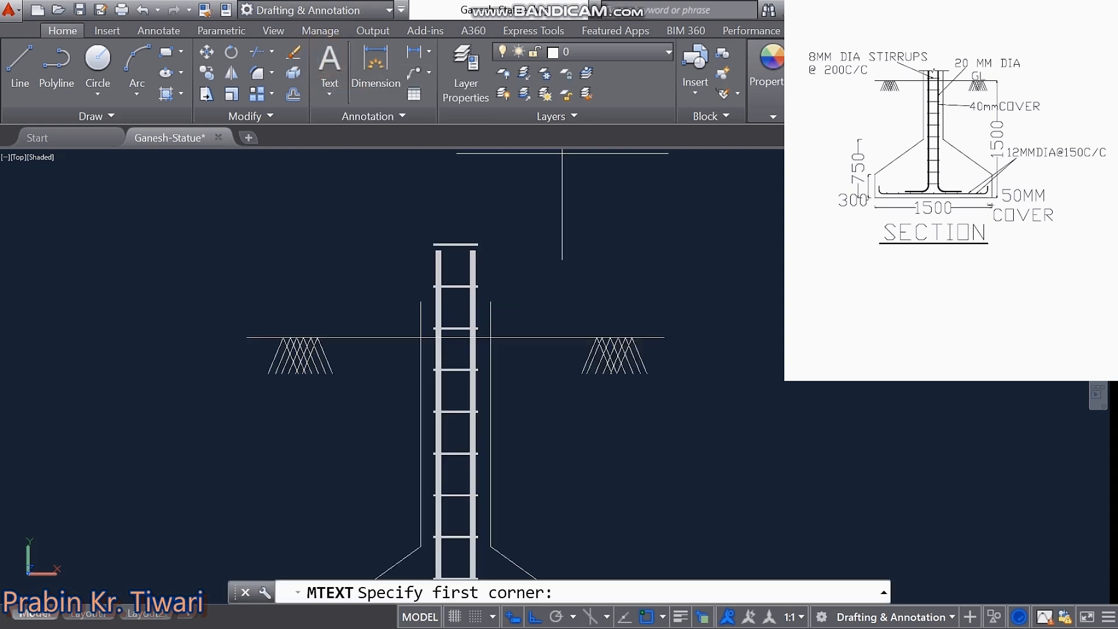
left_click(558, 284)
left_click(593, 298)
type("GL")
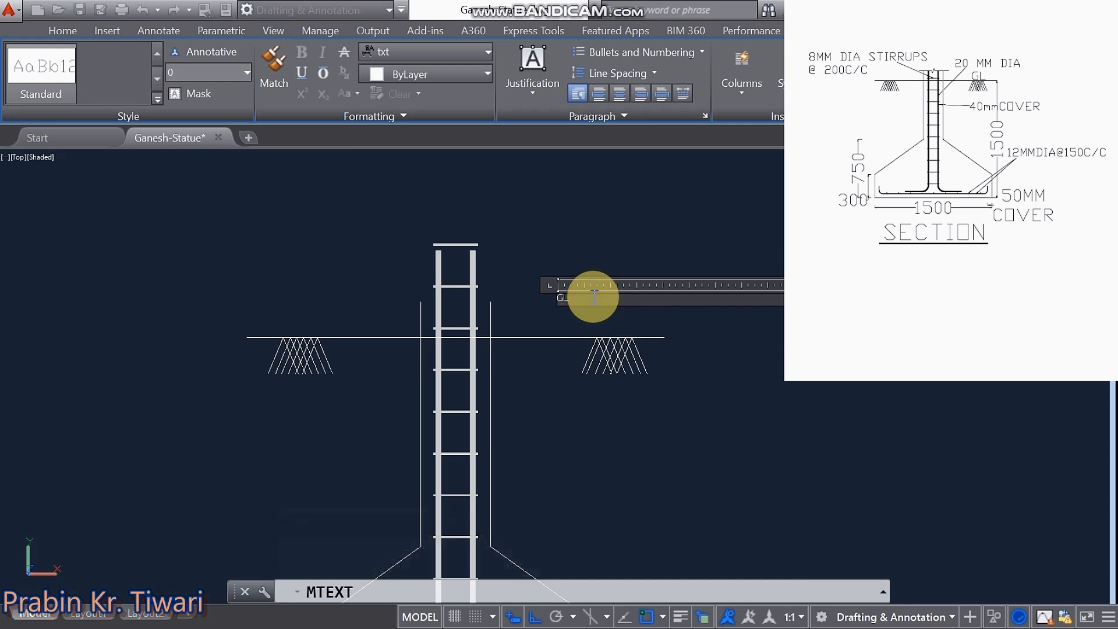
Step: Set the height of the "GL" text to 100
left_click_drag(576, 296, 530, 297)
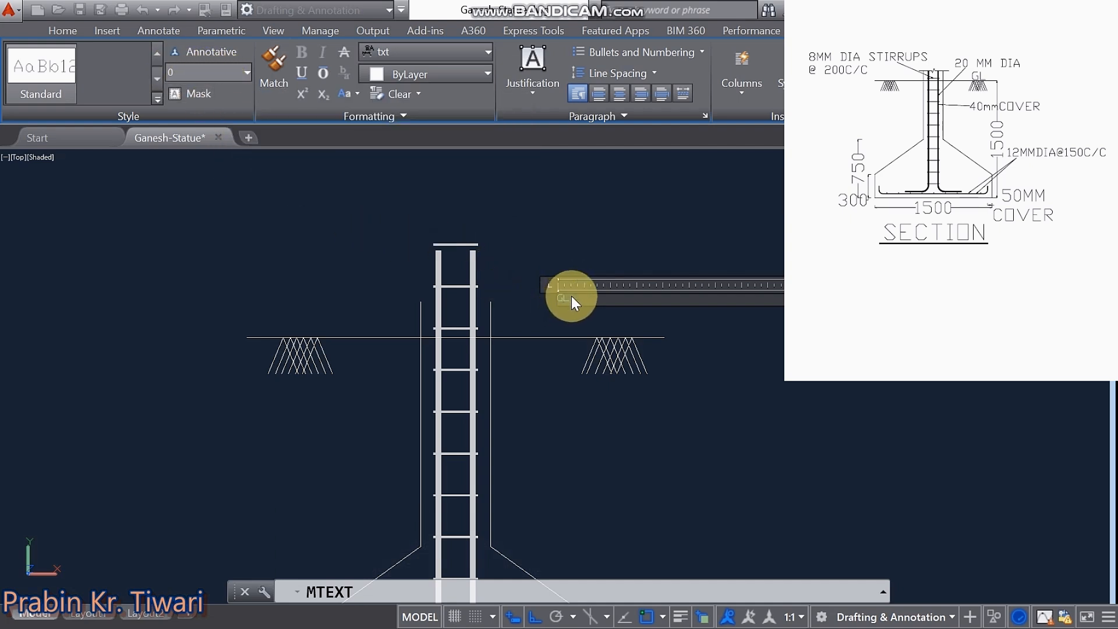
left_click(184, 73)
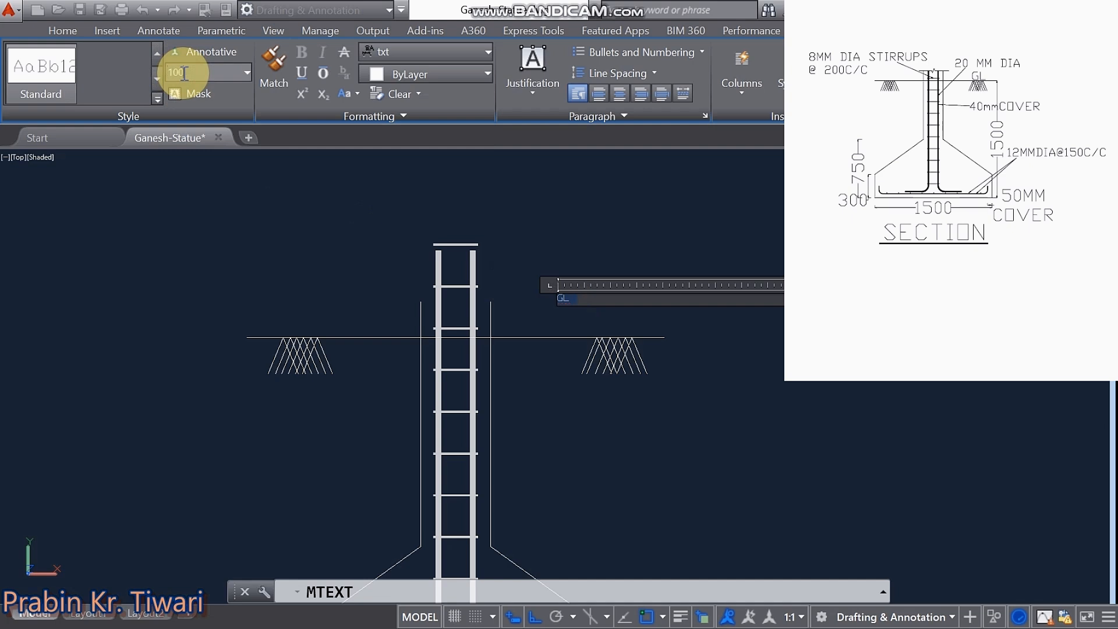
type("100")
key("Return")
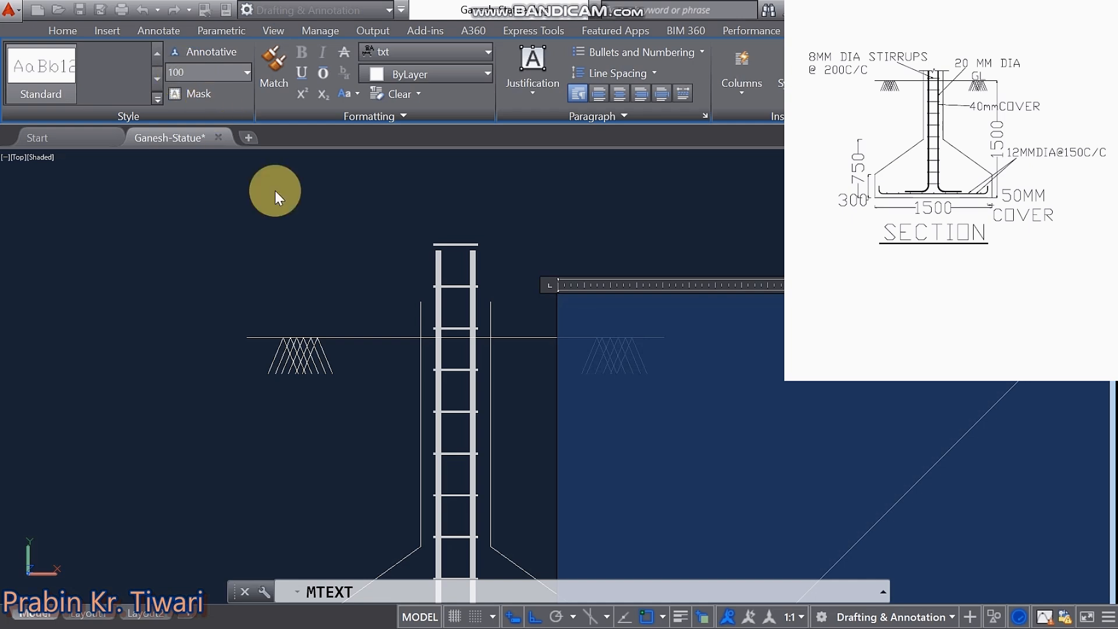
Step: Move the "GL" text horizontally to the right so that it sits above the right-hand soil symbol
left_click(346, 274)
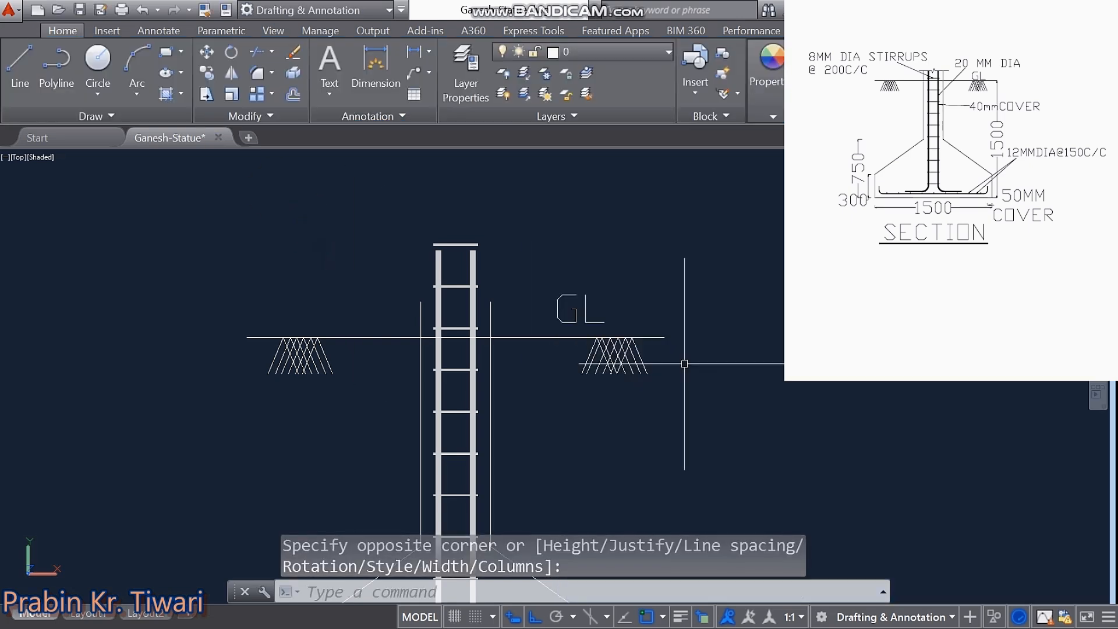
middle_click_drag(632, 361, 618, 357)
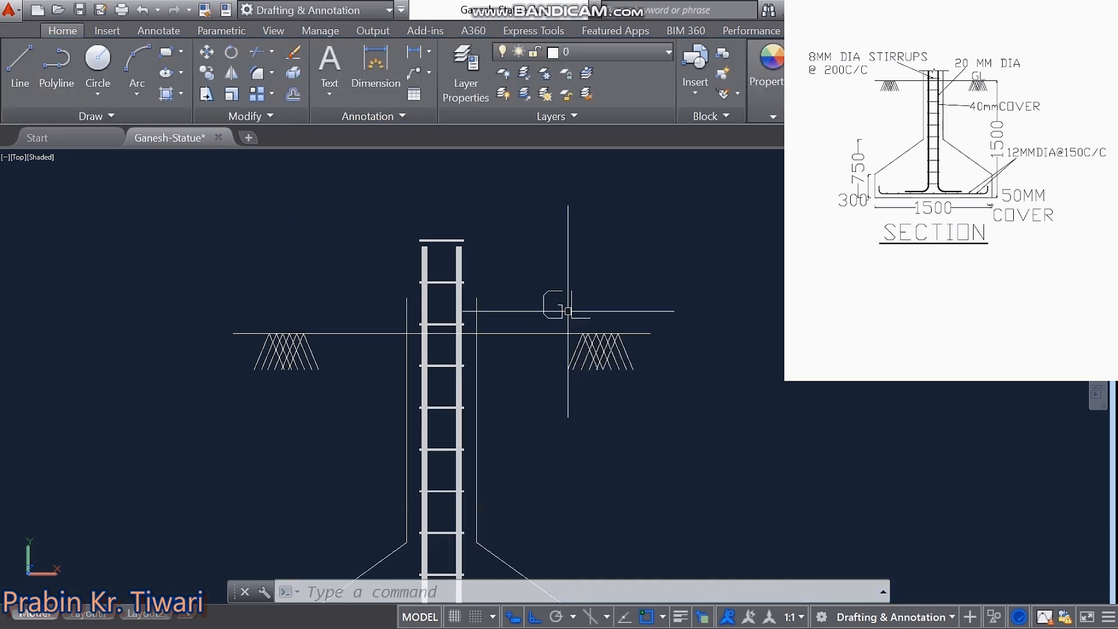
left_click(570, 311)
right_click(739, 278)
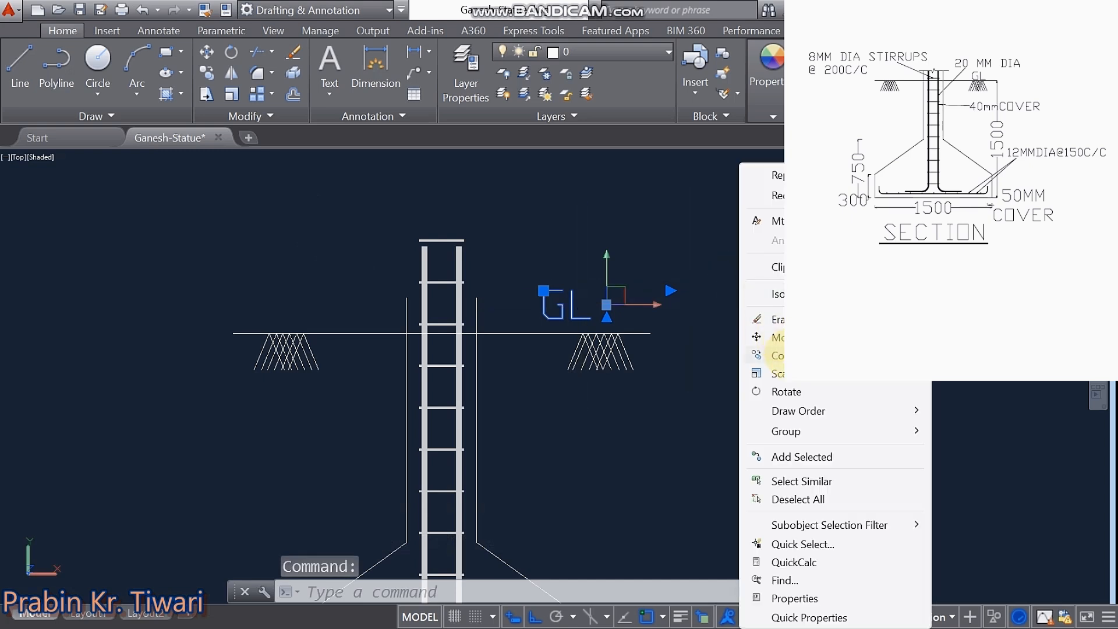
left_click(774, 337)
left_click(752, 361)
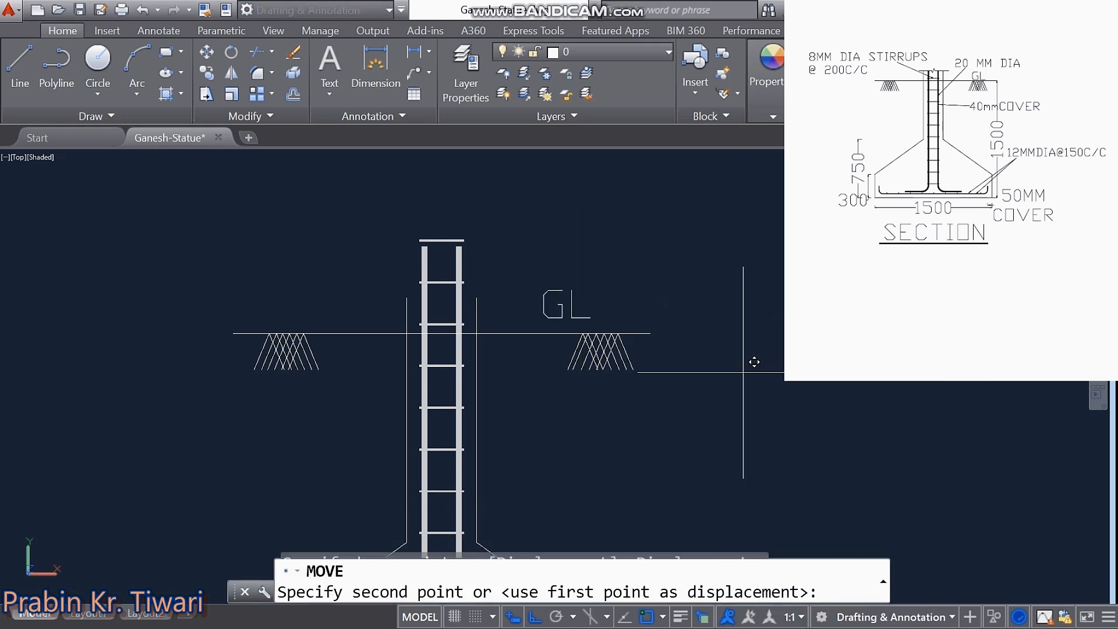
left_click(781, 381)
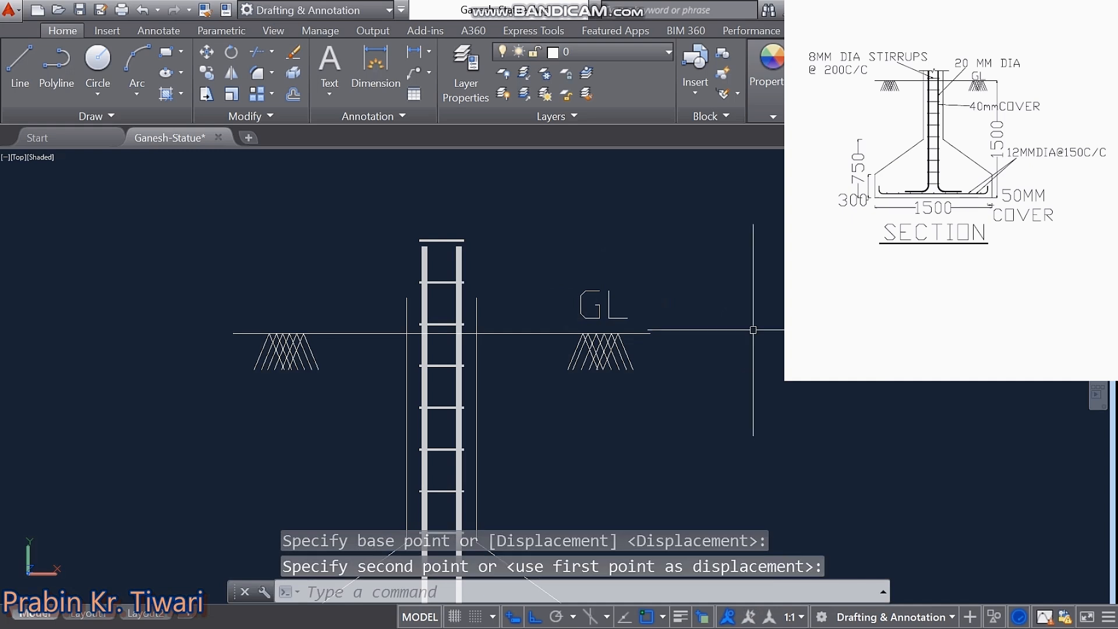
Step: Move the "GL" text straight down so that it sits just above the ground line
left_click(625, 319)
right_click(789, 268)
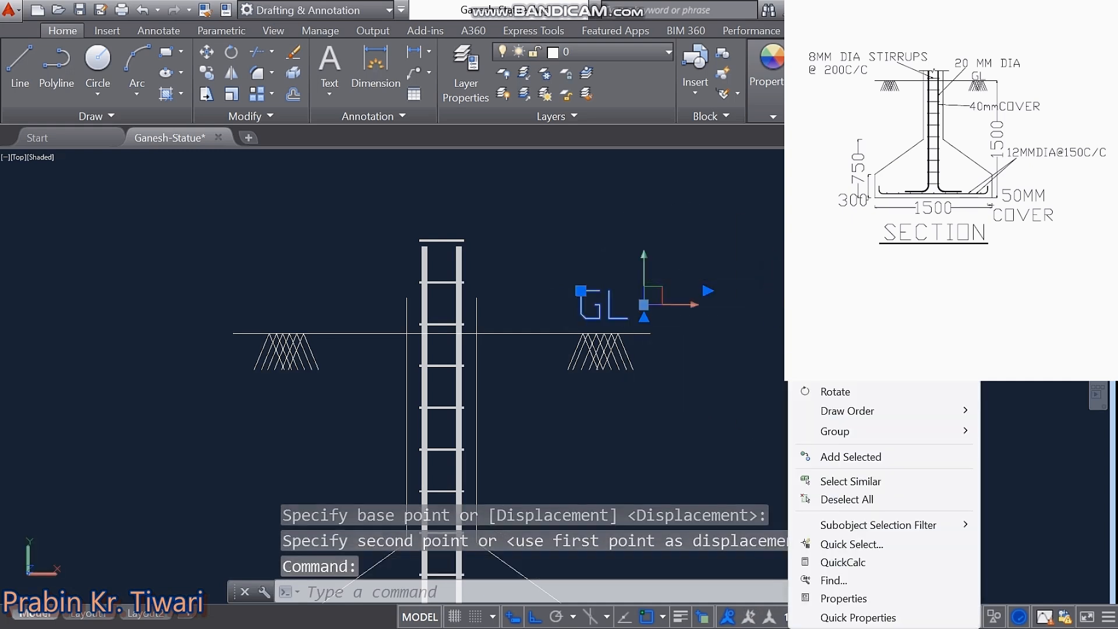
left_click(822, 350)
left_click(828, 324)
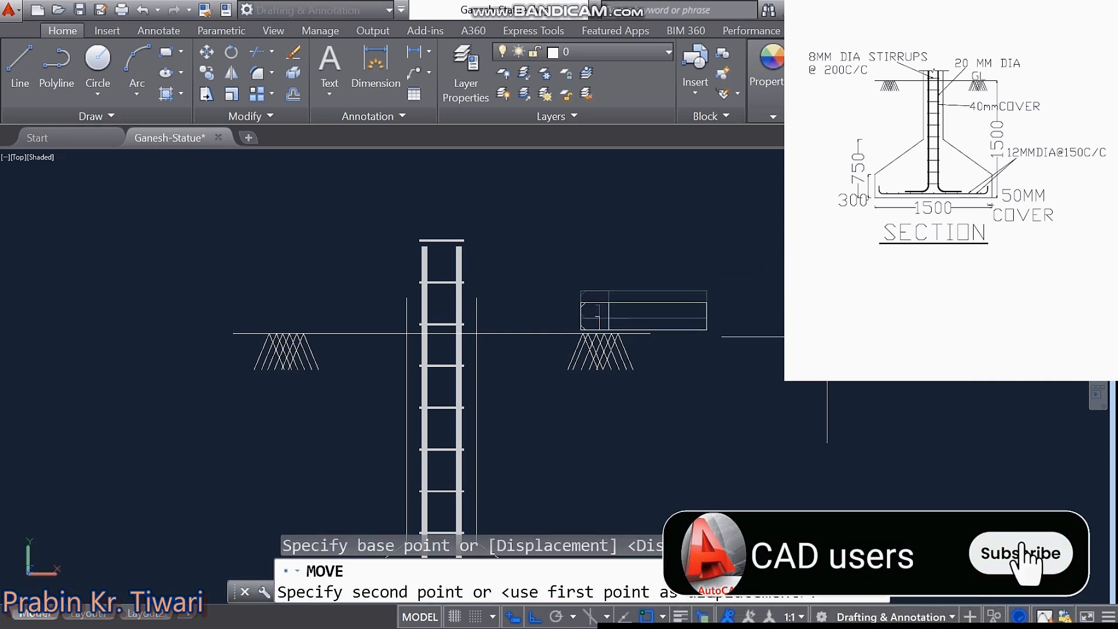
left_click(828, 335)
middle_click_drag(676, 382, 668, 377)
Step: Draw a breakline between the upper ends of the two column edges, with the break symbol at the midpoint
middle_click_drag(448, 290, 449, 306)
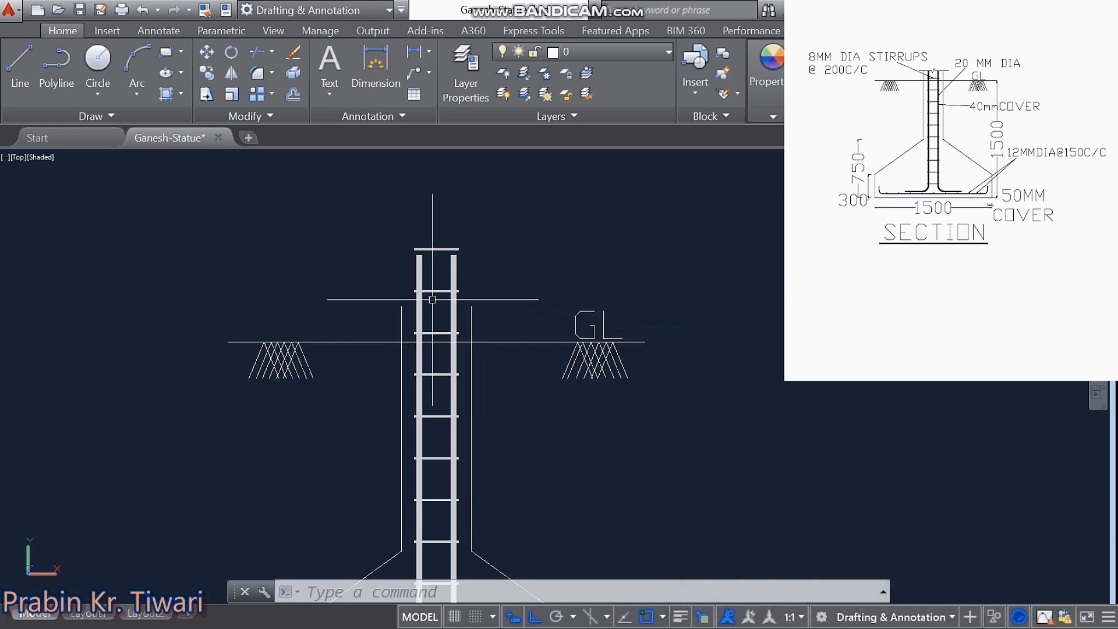
type("B")
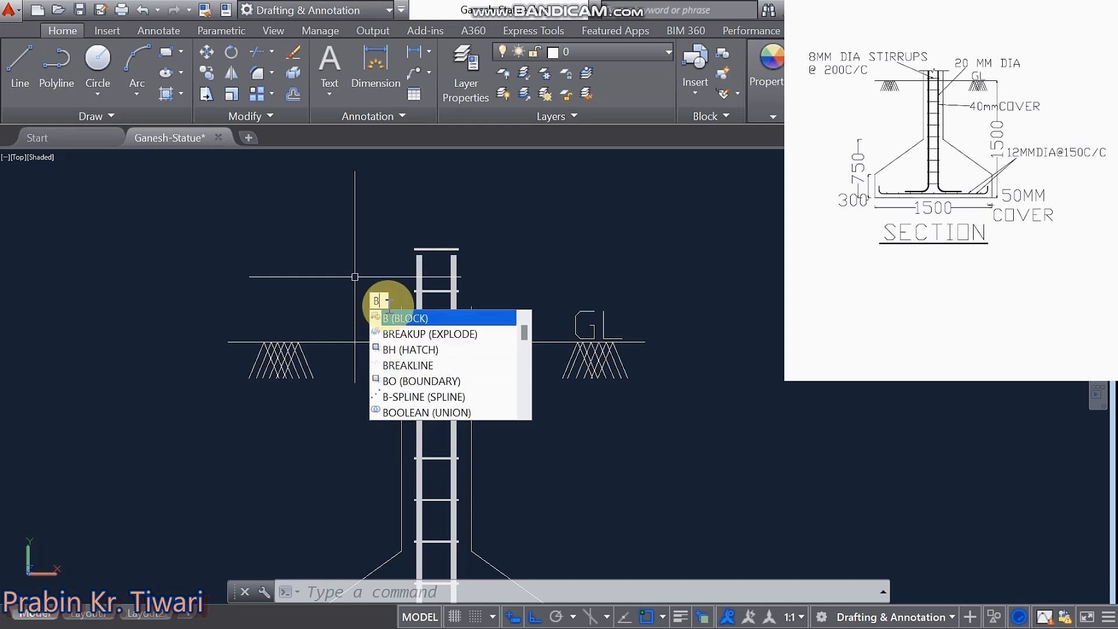
left_click(411, 366)
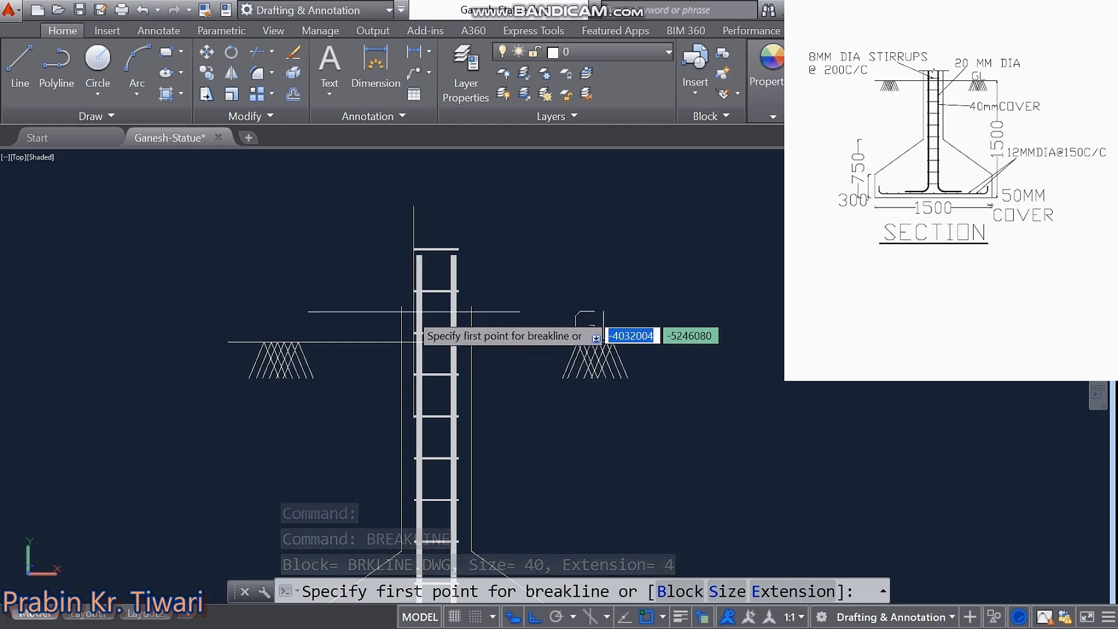
left_click(401, 306)
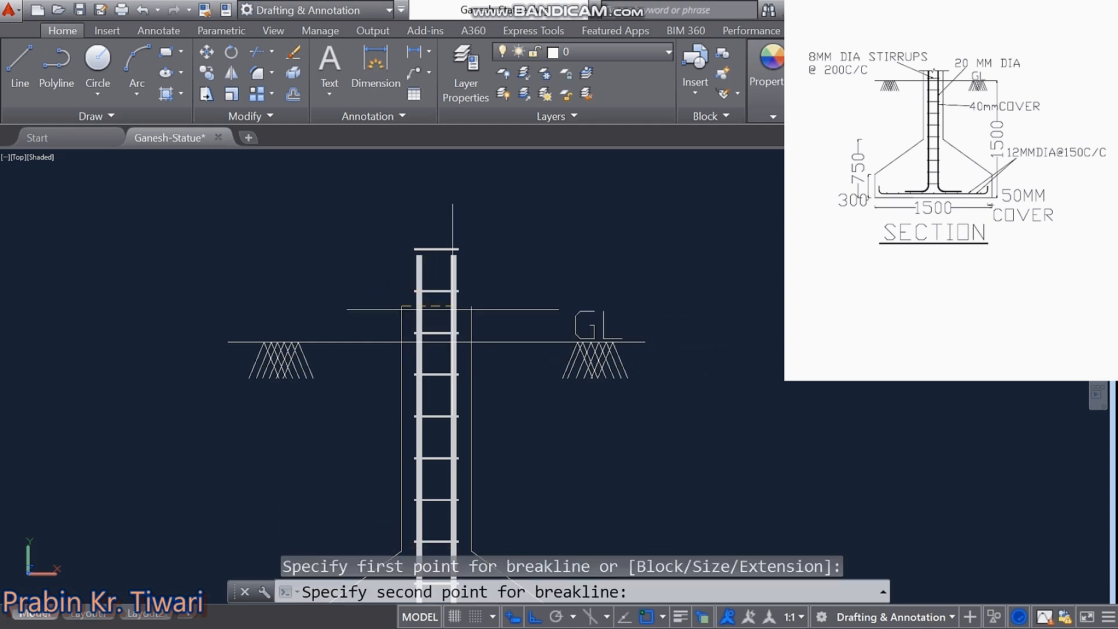
left_click(471, 306)
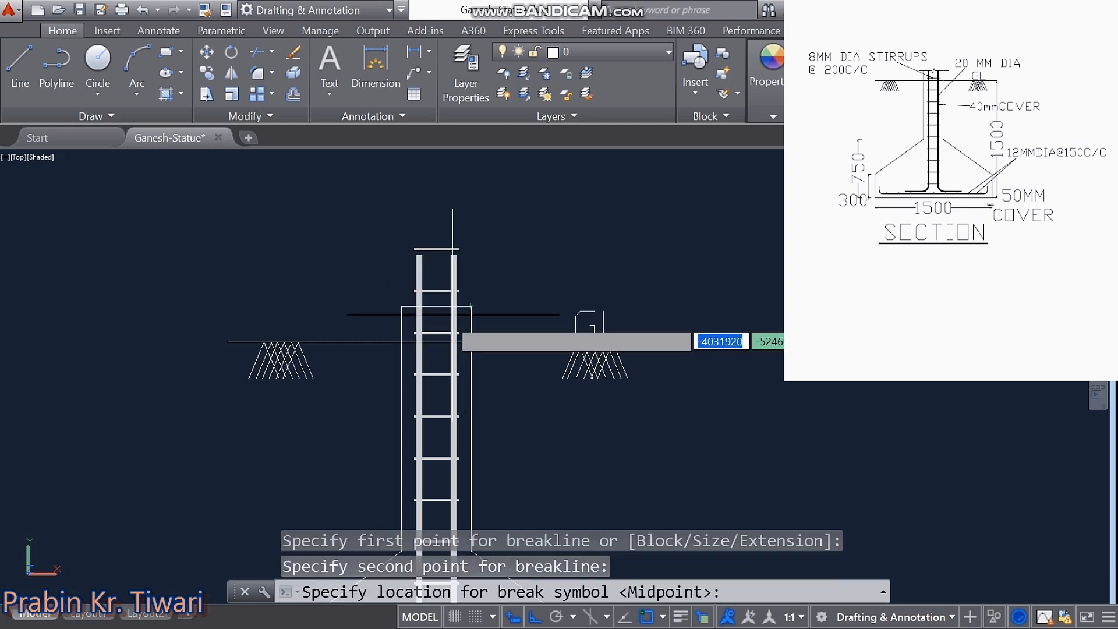
left_click(436, 305)
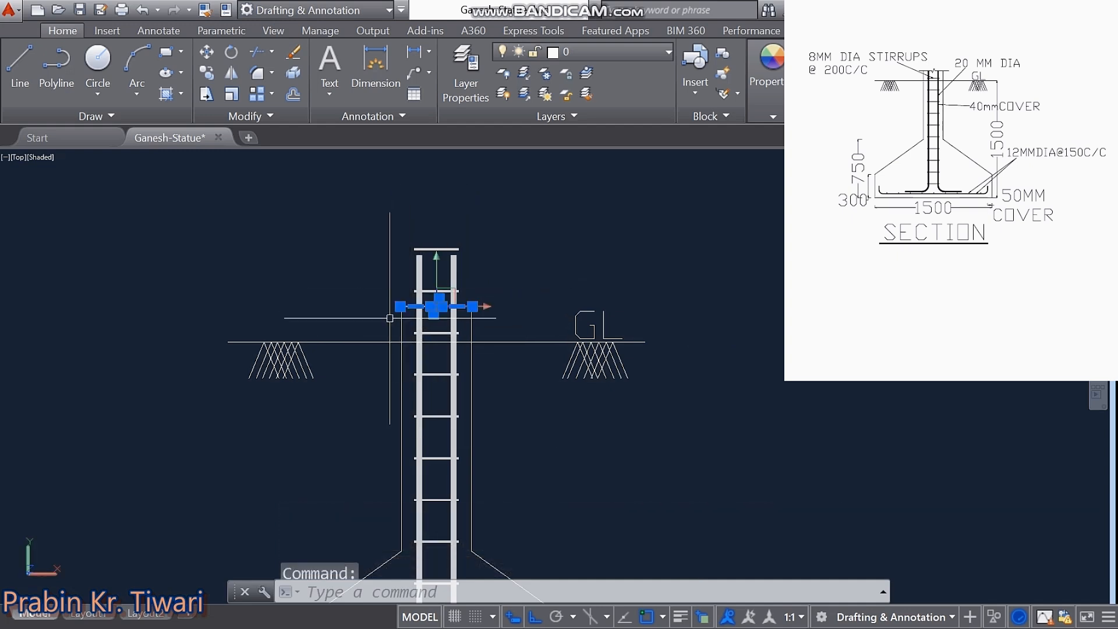
Step: Stretch both ends of the breakline a short distance horizontally beyond the column edges
left_click(400, 306)
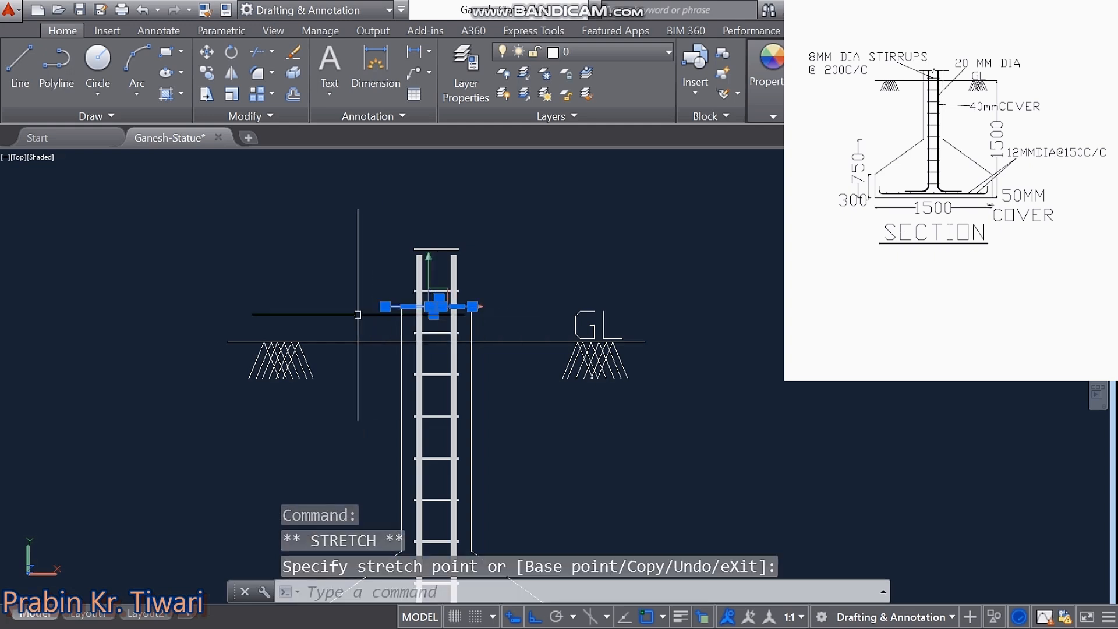
key("Escape")
key("Escape")
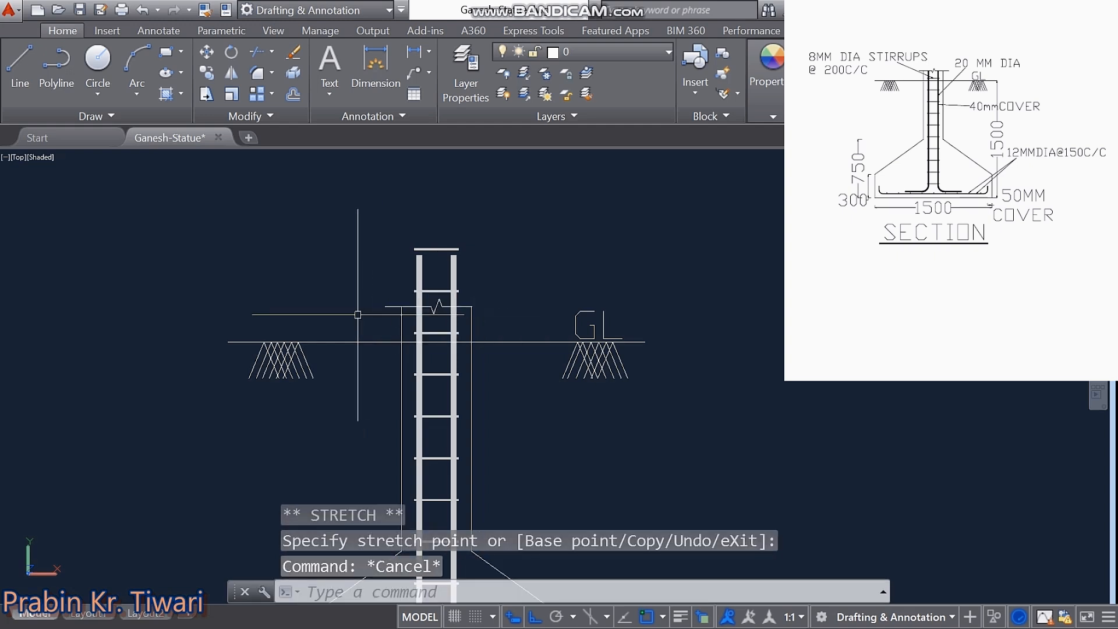
left_click(464, 306)
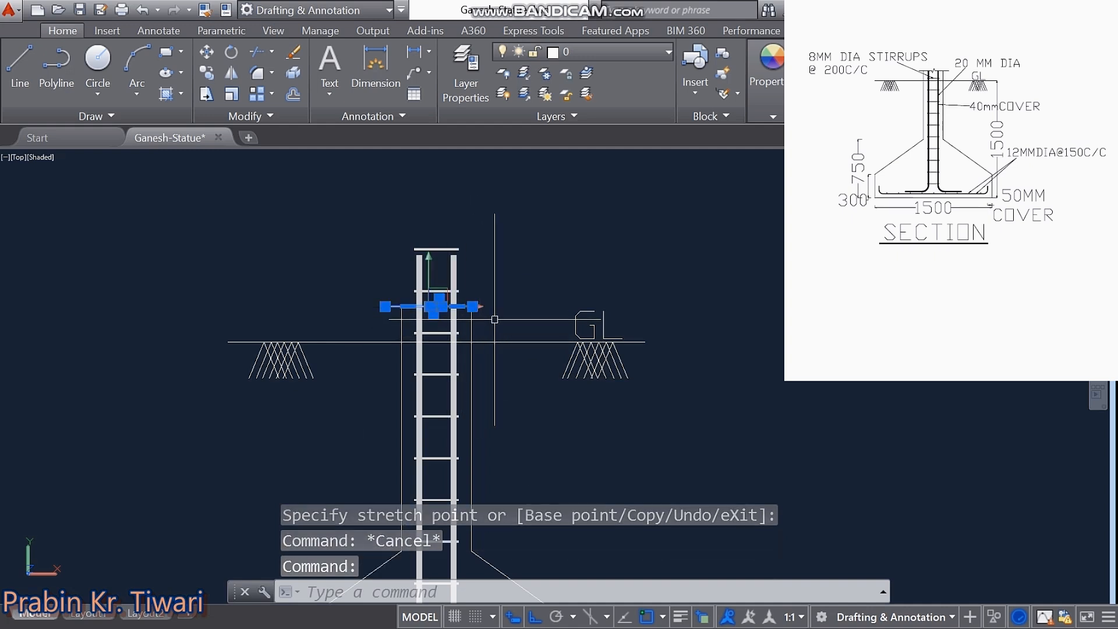
left_click(473, 306)
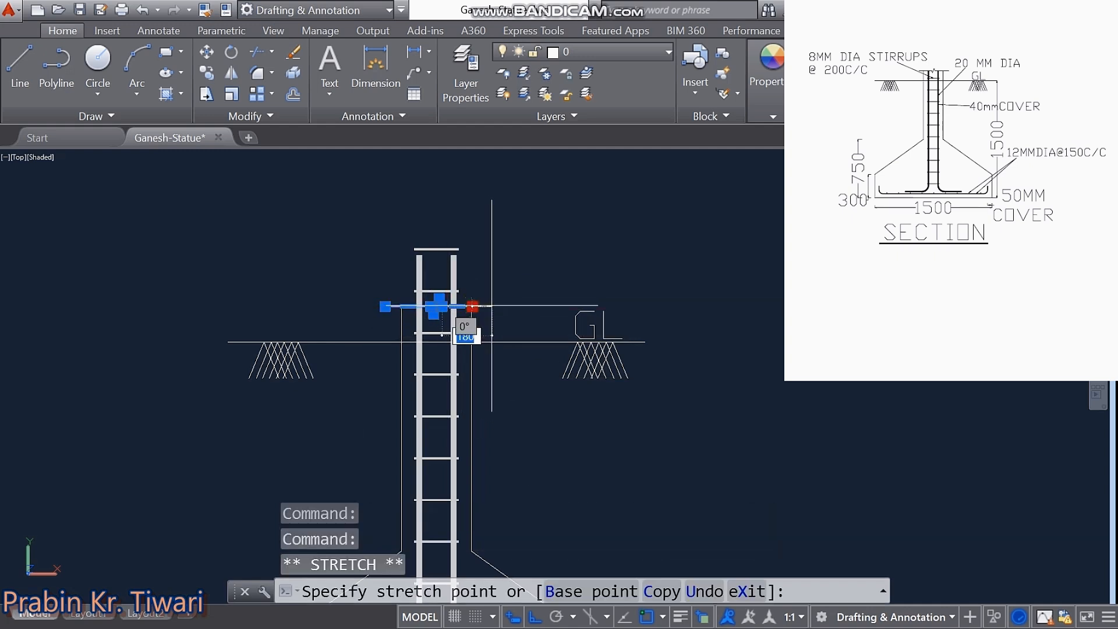
left_click(492, 305)
key("Escape")
key("Escape")
key("Escape")
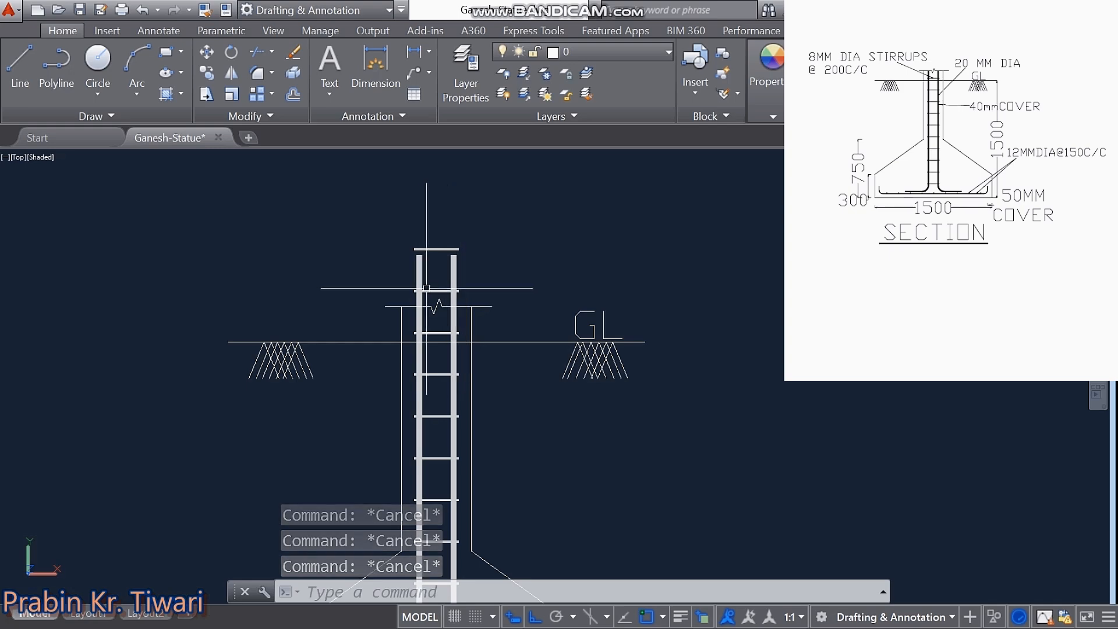
Step: Trim the vertical bars at the breakline and erase the leftover bar piece and the two stirrups above it
type("TR")
key("Return")
key("Return")
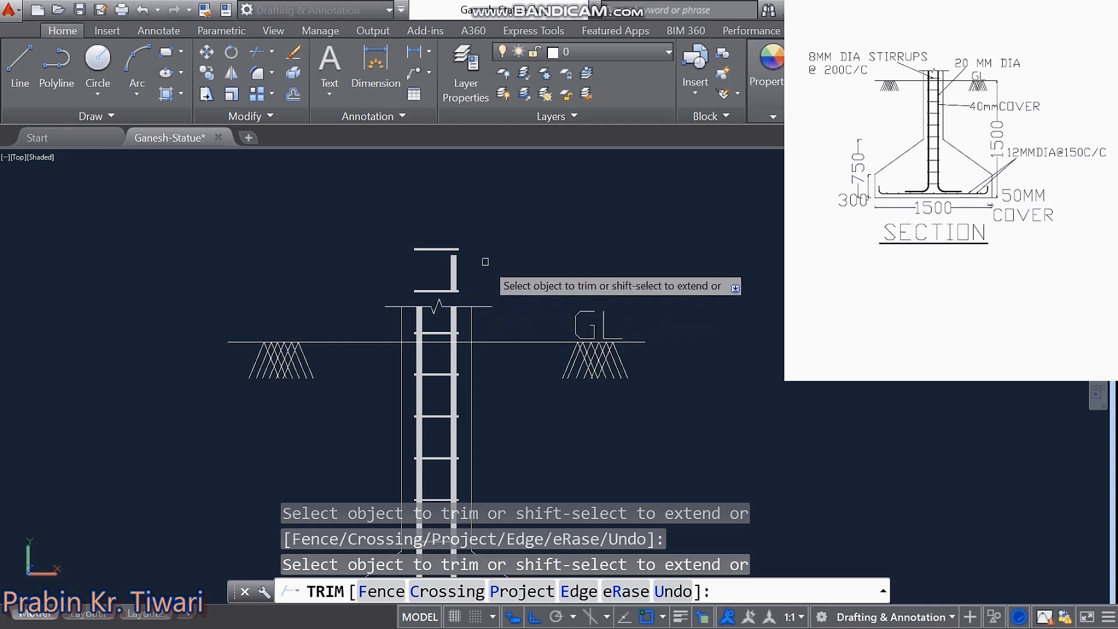
key("Escape")
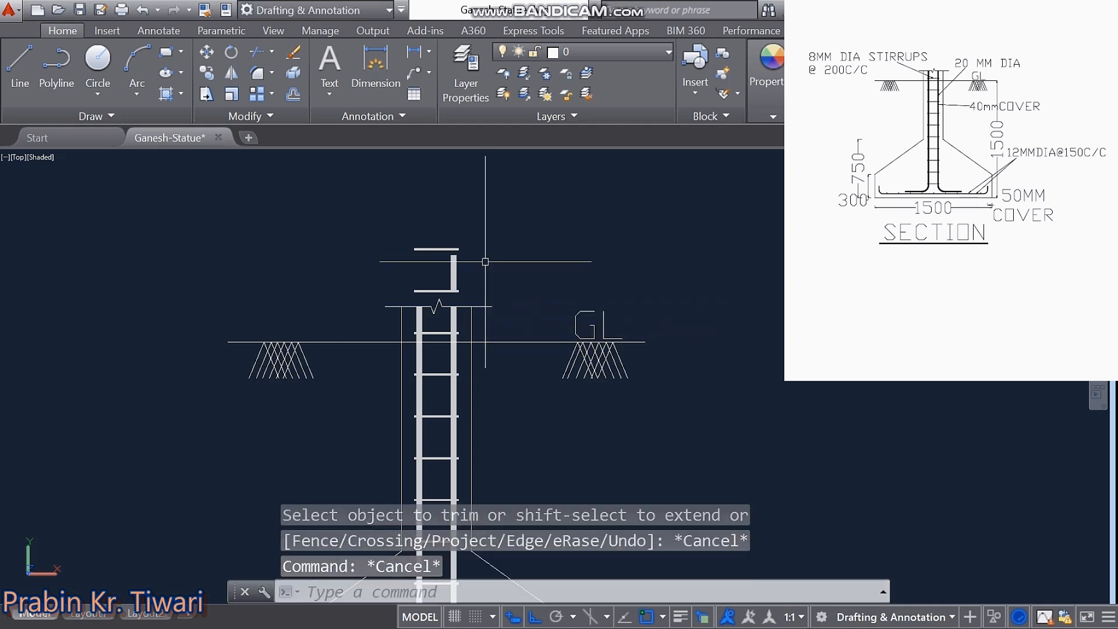
left_click(475, 232)
left_click(451, 298)
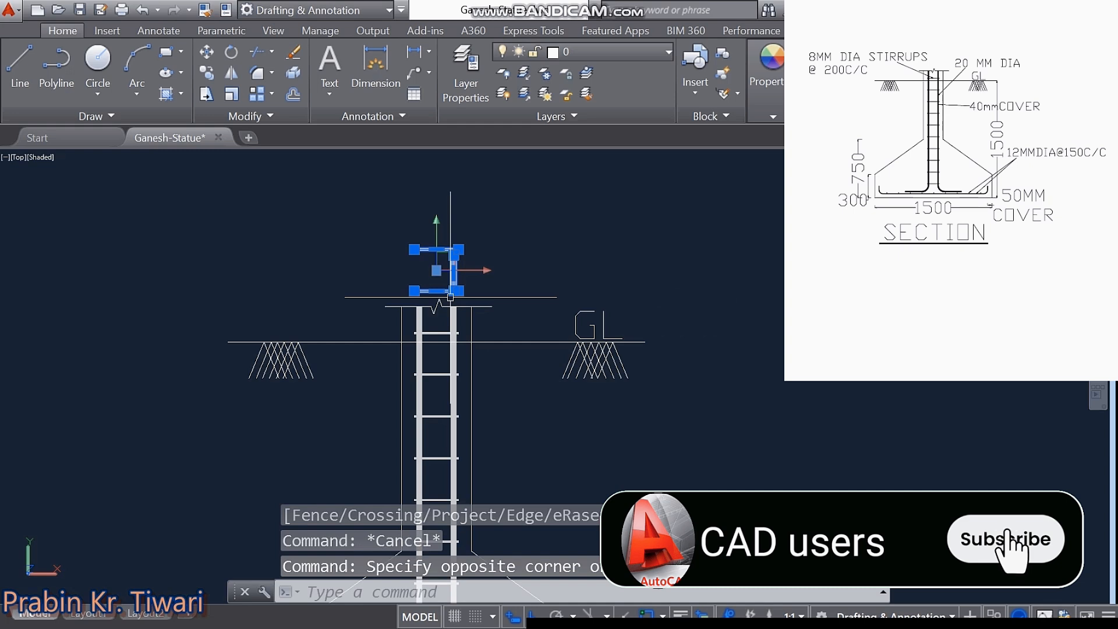
key("Delete")
Step: Add a linear dimension for the footing's full base width and place it just below the base line
mouse_move(519, 410)
middle_mouse_down()
mouse_move(540, 256)
mouse_move(534, 187)
middle_mouse_up()
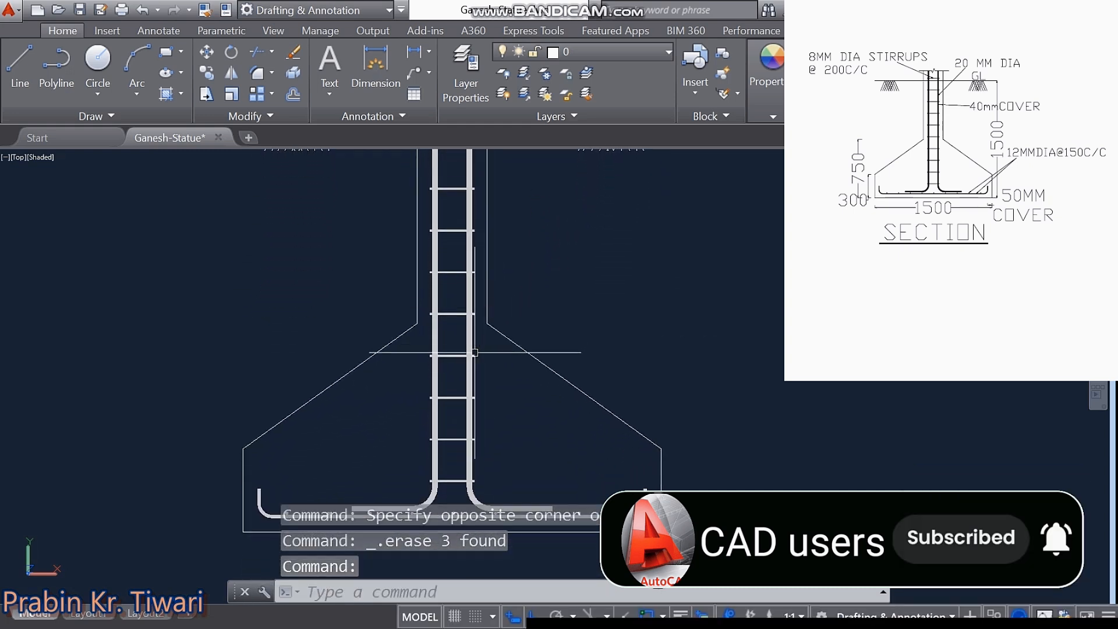
middle_click_drag(478, 346, 473, 333)
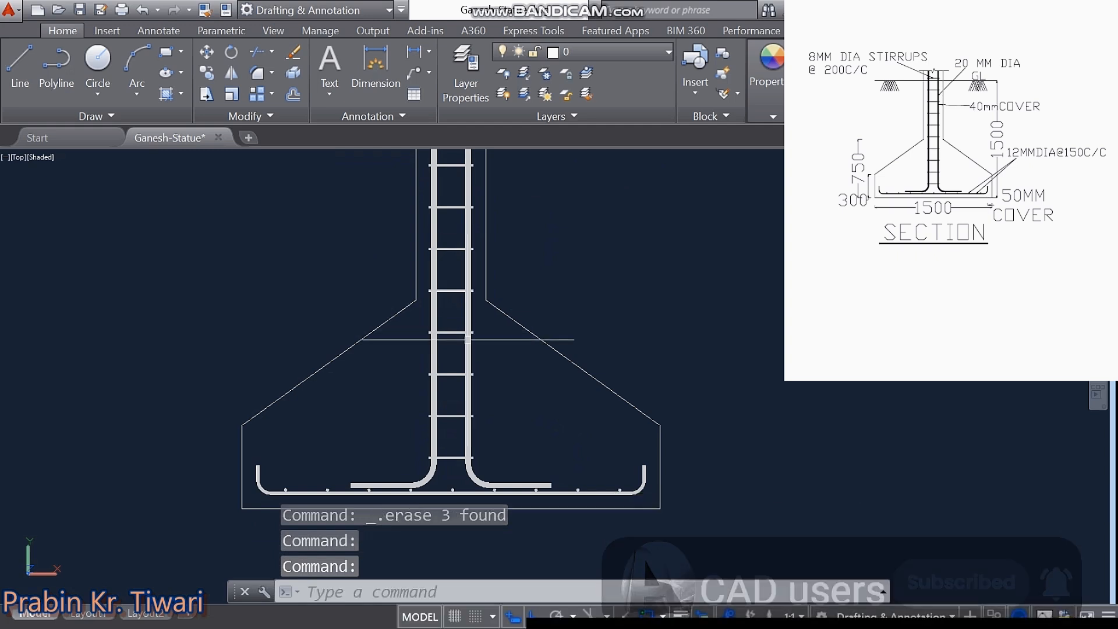
middle_click_drag(487, 425, 486, 378)
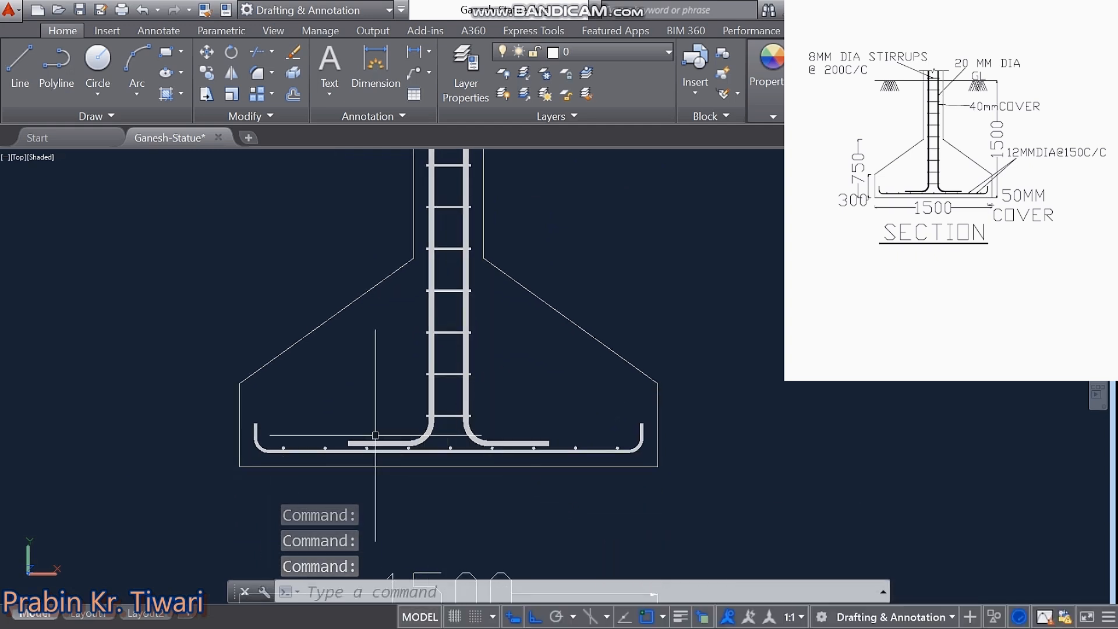
middle_click_drag(384, 384, 370, 439)
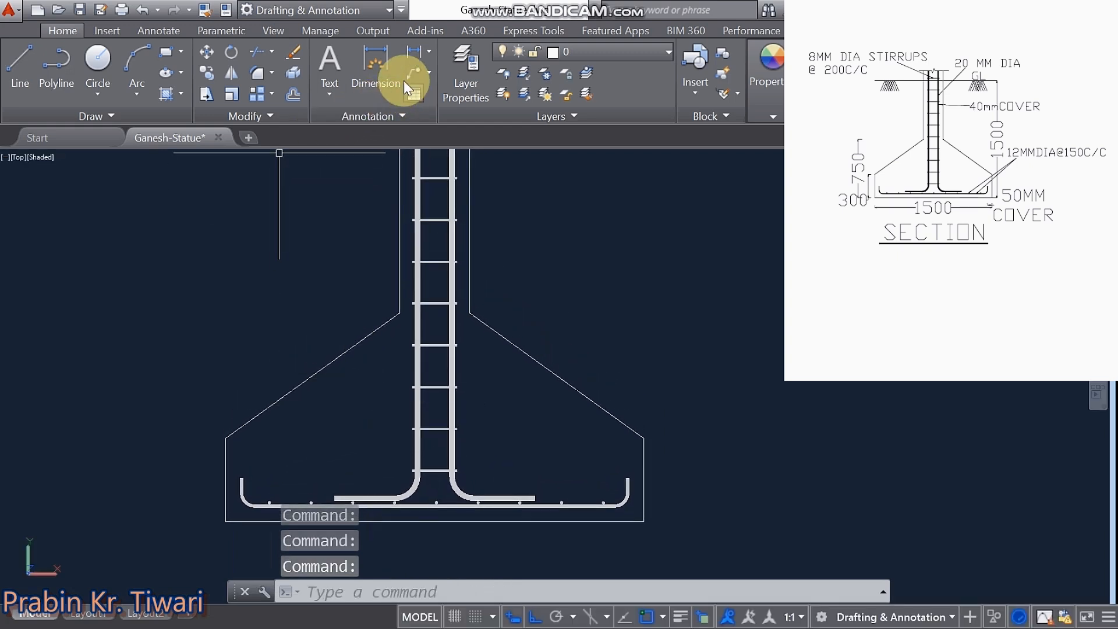
left_click(429, 53)
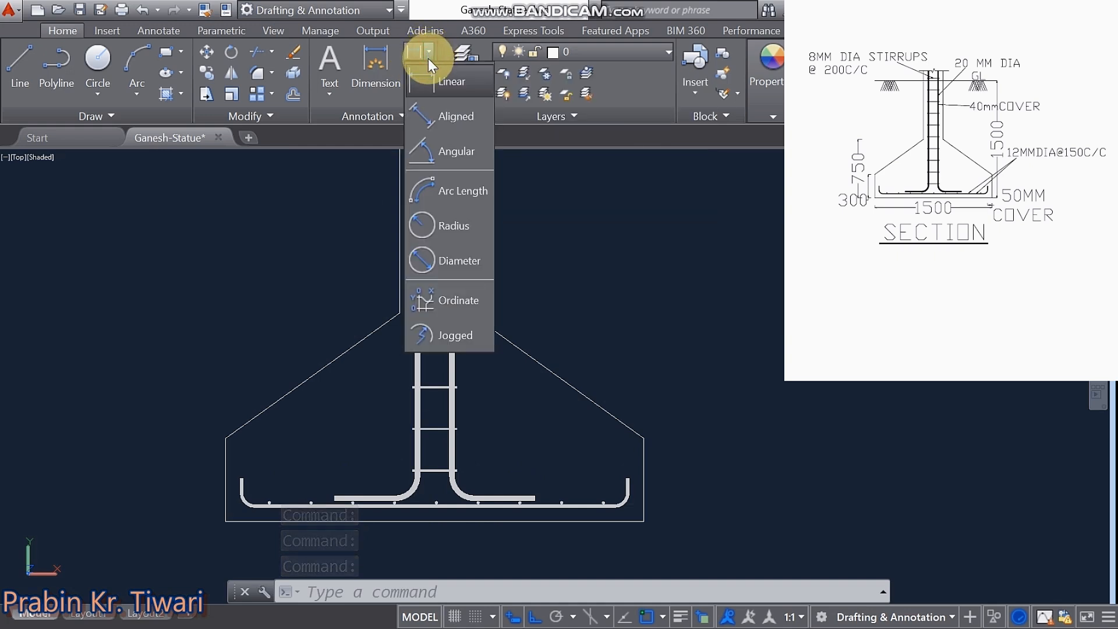
left_click(444, 85)
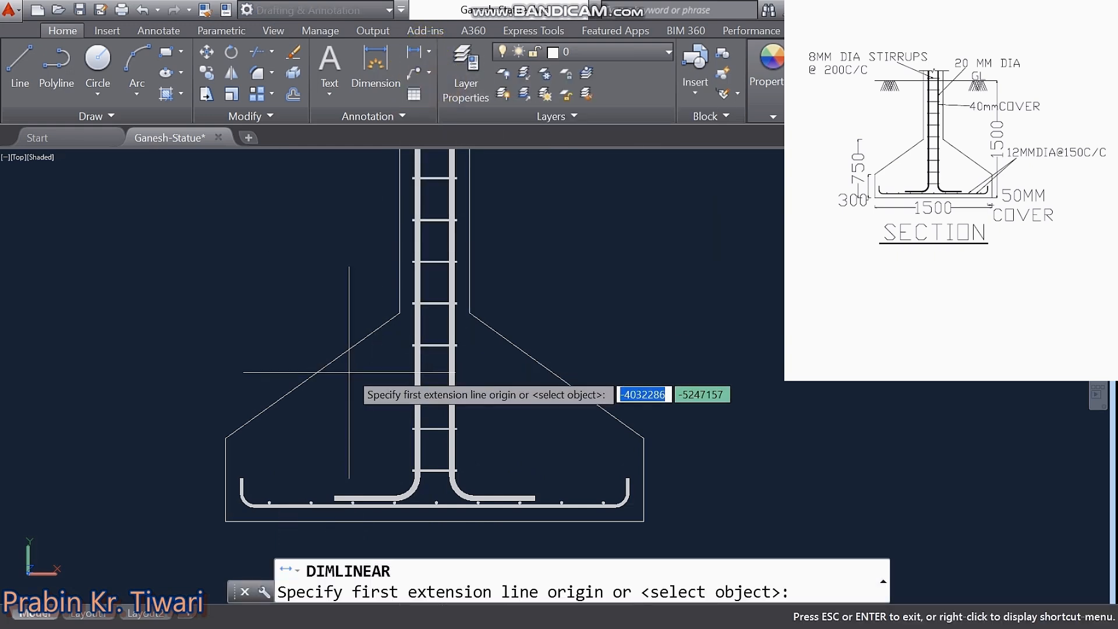
middle_click_drag(349, 373, 387, 236)
left_click(260, 382)
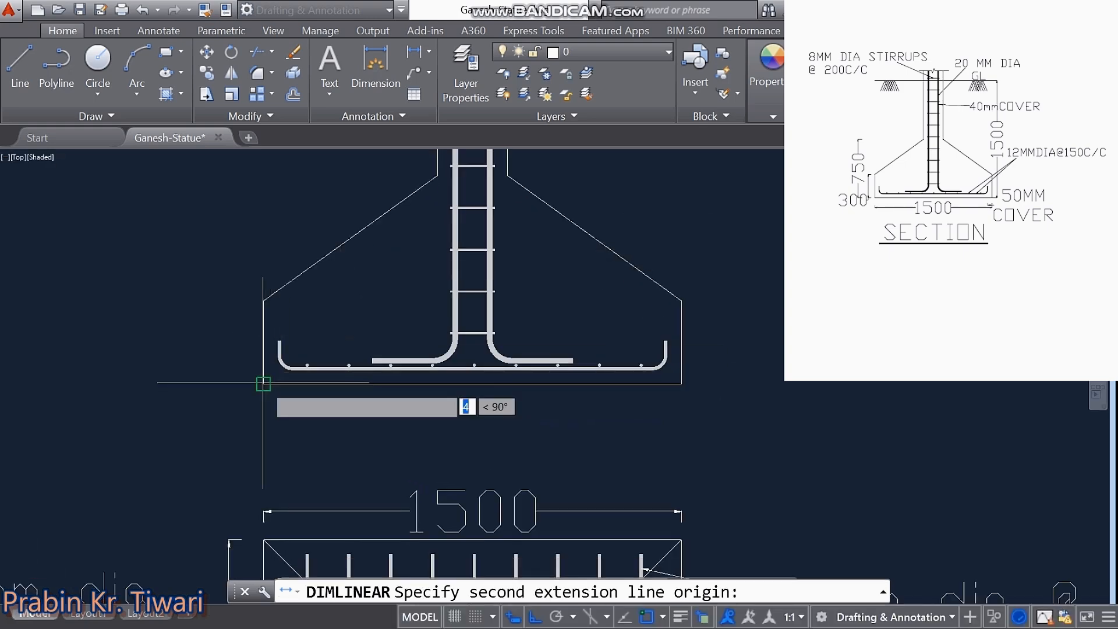
left_click(680, 383)
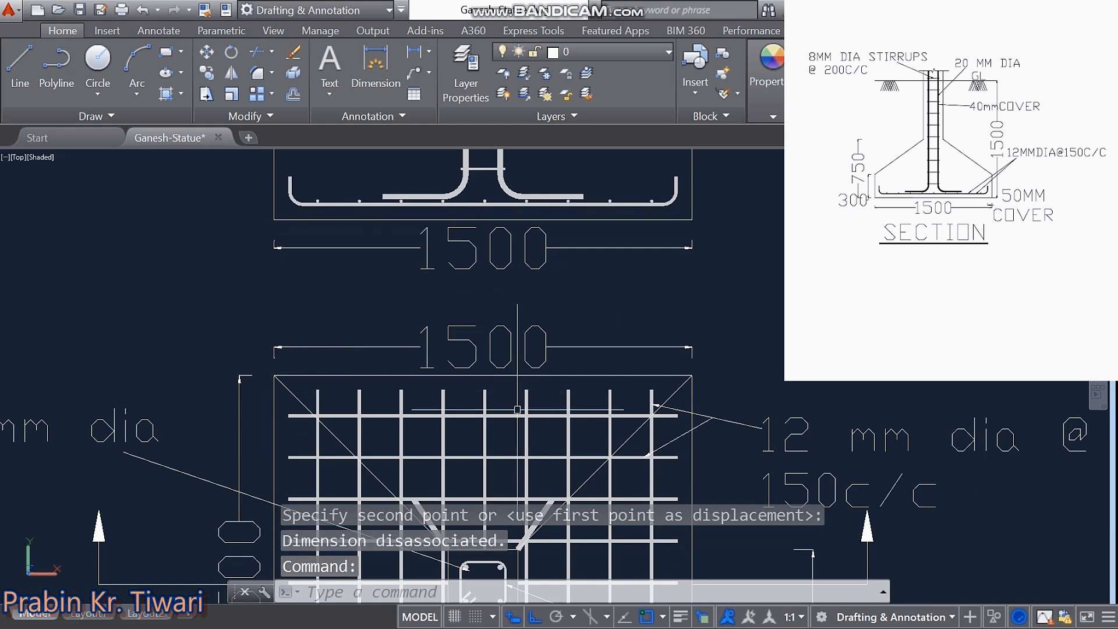
middle_click_drag(562, 351, 562, 507)
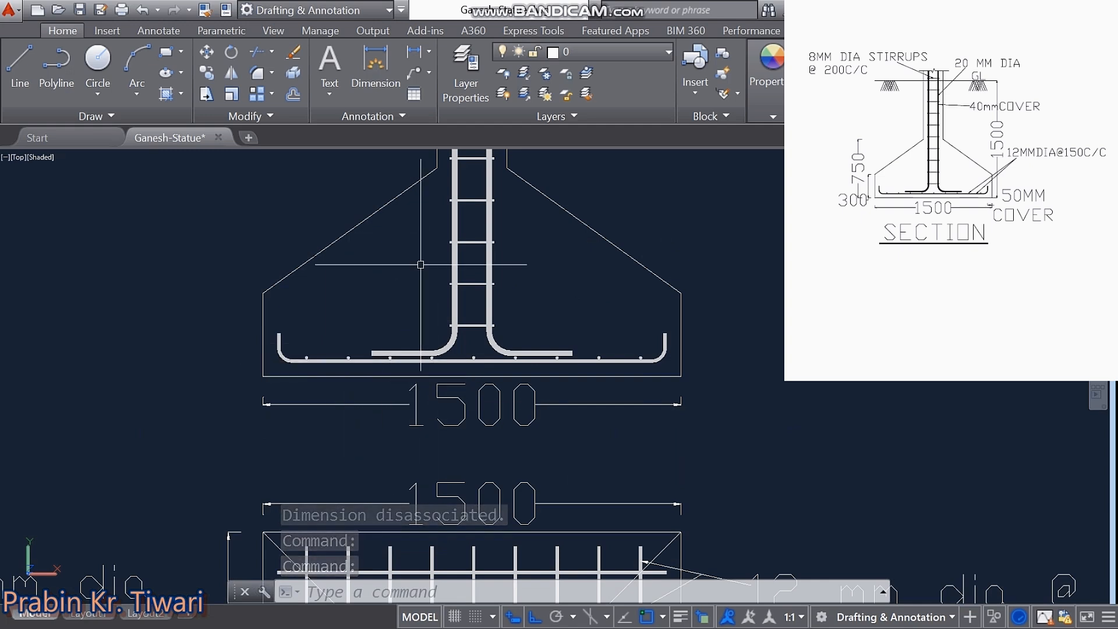
middle_click_drag(420, 268, 408, 306)
key("Escape")
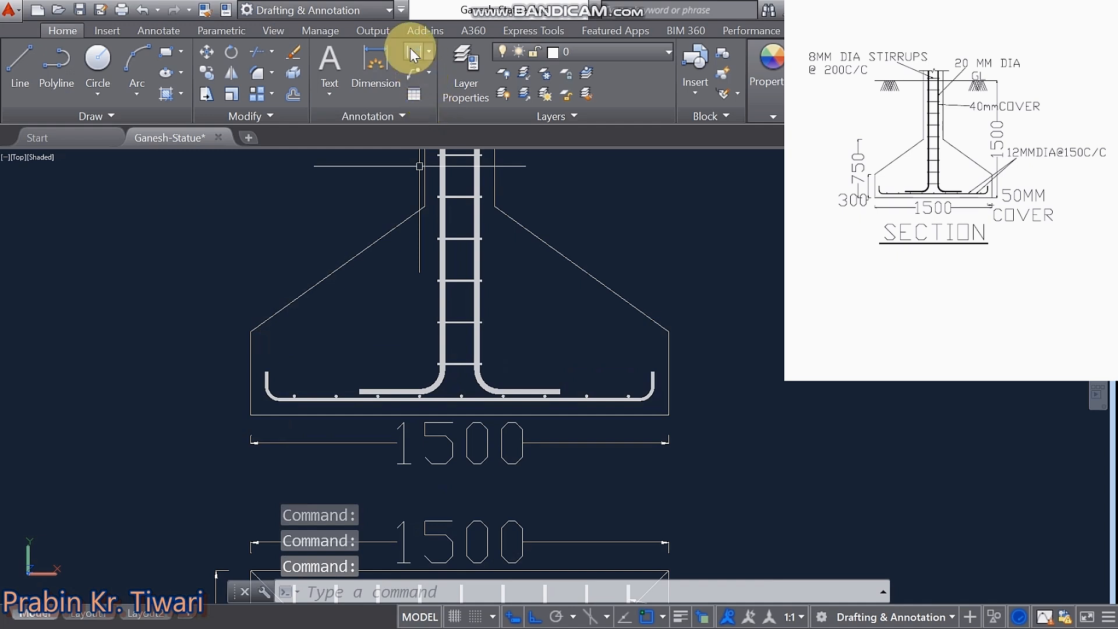
Step: Add a vertical linear dimension for the footing's left edge height, from the slope's start to the base corner
left_click(387, 84)
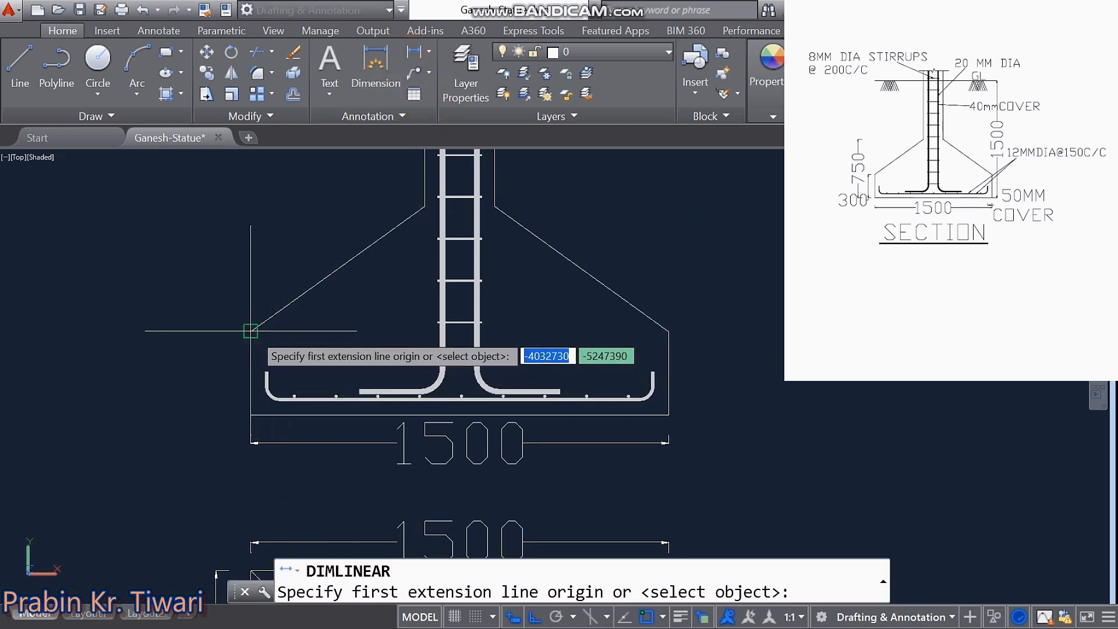
left_click(251, 331)
left_click(251, 415)
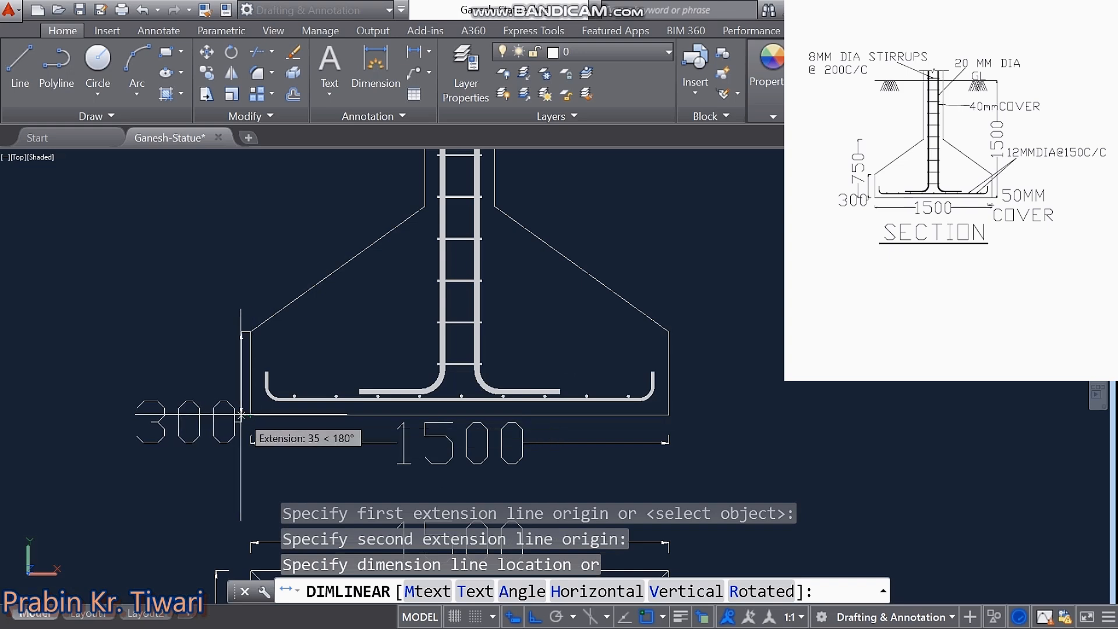
left_click(244, 409)
Step: Move the 300 edge-height dimension slightly outward from the footing's left edge
left_click(242, 373)
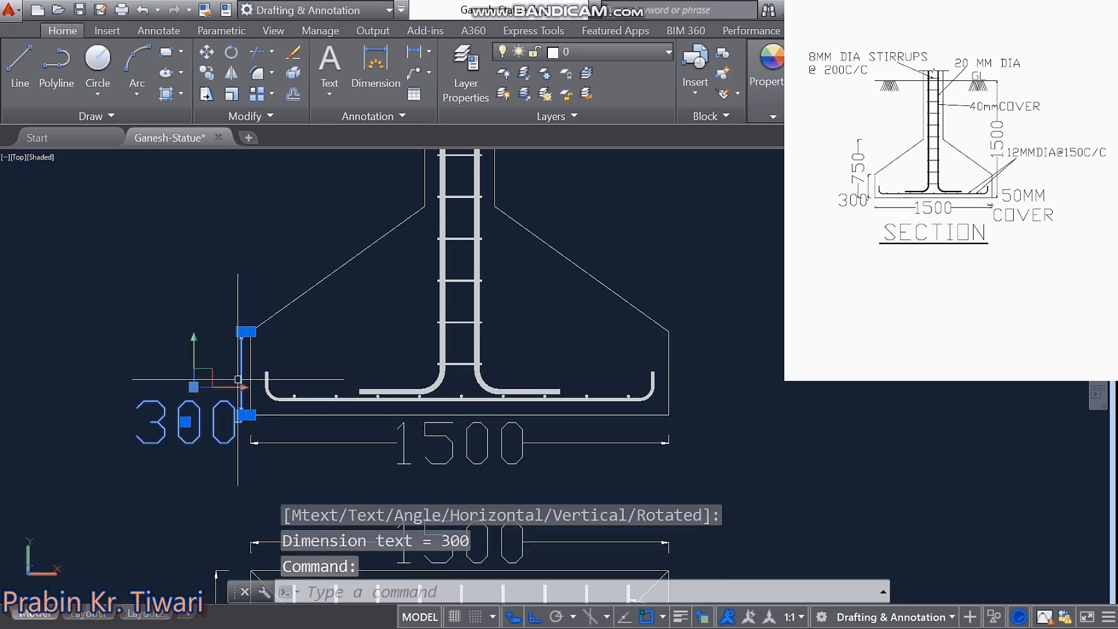
right_click(337, 343)
left_click(384, 339)
left_click(371, 341)
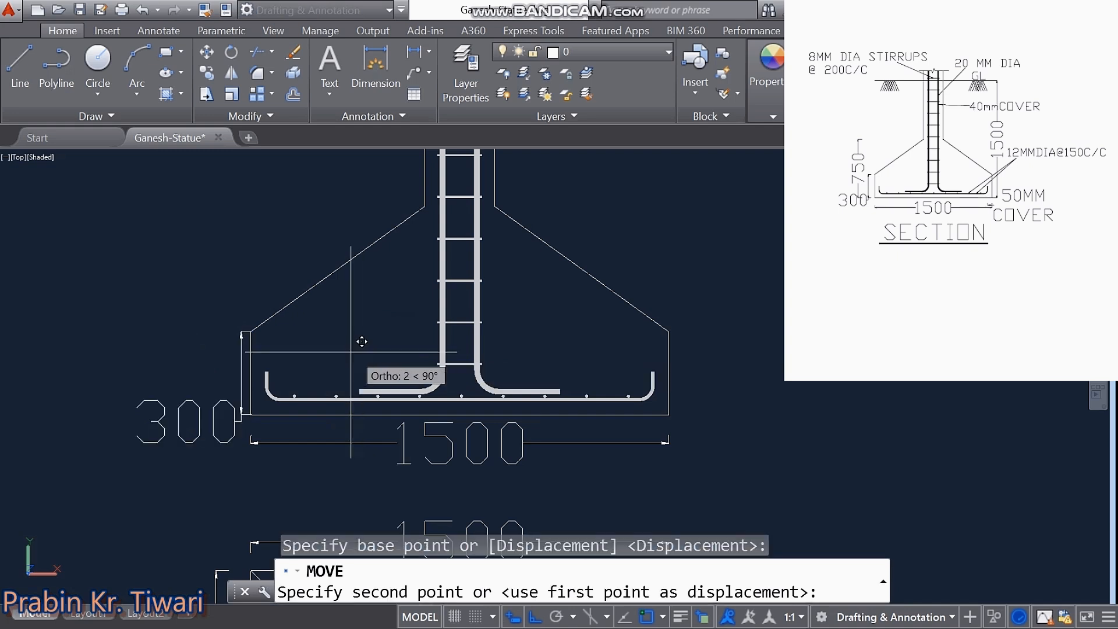
left_click(356, 340)
middle_click_drag(357, 339, 330, 444)
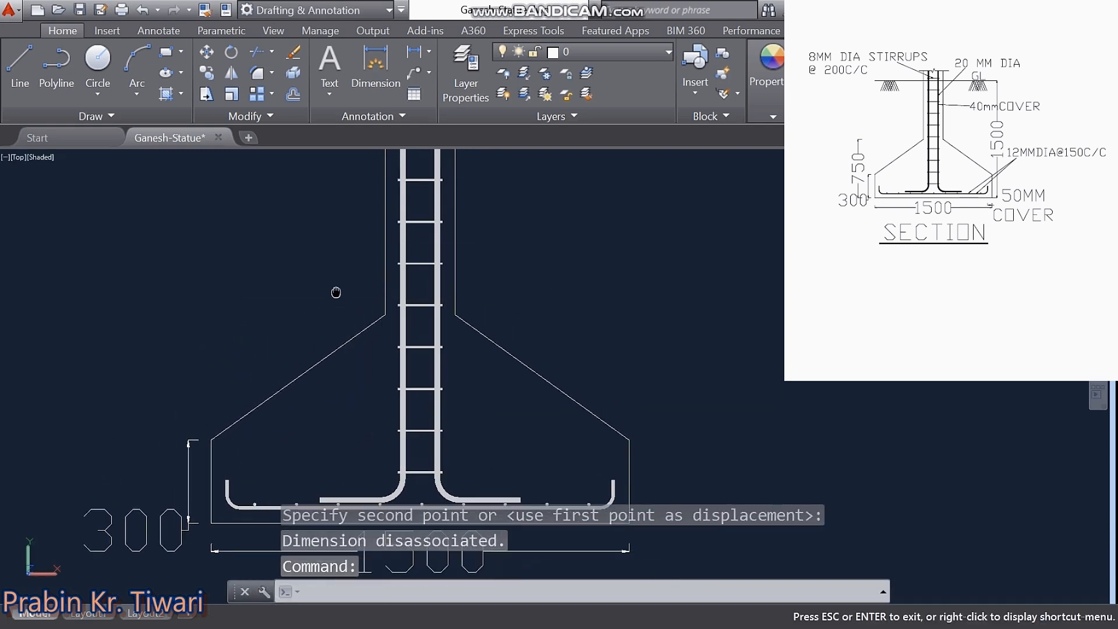
middle_click_drag(342, 304, 321, 249)
left_click(414, 52)
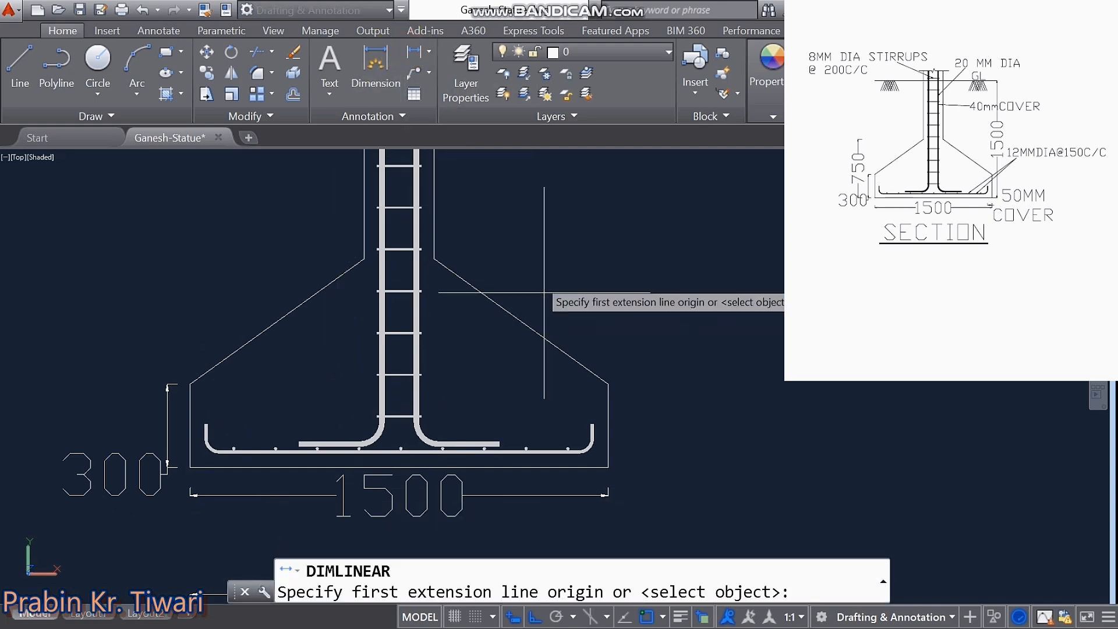
scroll(553, 327, "down", 5)
scroll(510, 186, "up", 7)
left_click(505, 332)
scroll(506, 344, "down", 4)
scroll(506, 472, "up", 4)
left_click(505, 497)
key("Escape")
Step: Add a vertical linear dimension from the ground level line to the footing base, placed just outside the footing's right edge
left_click(414, 52)
left_click(505, 199)
middle_click_drag(495, 449, 501, 4)
left_click(512, 350)
middle_click_drag(538, 351, 424, 543)
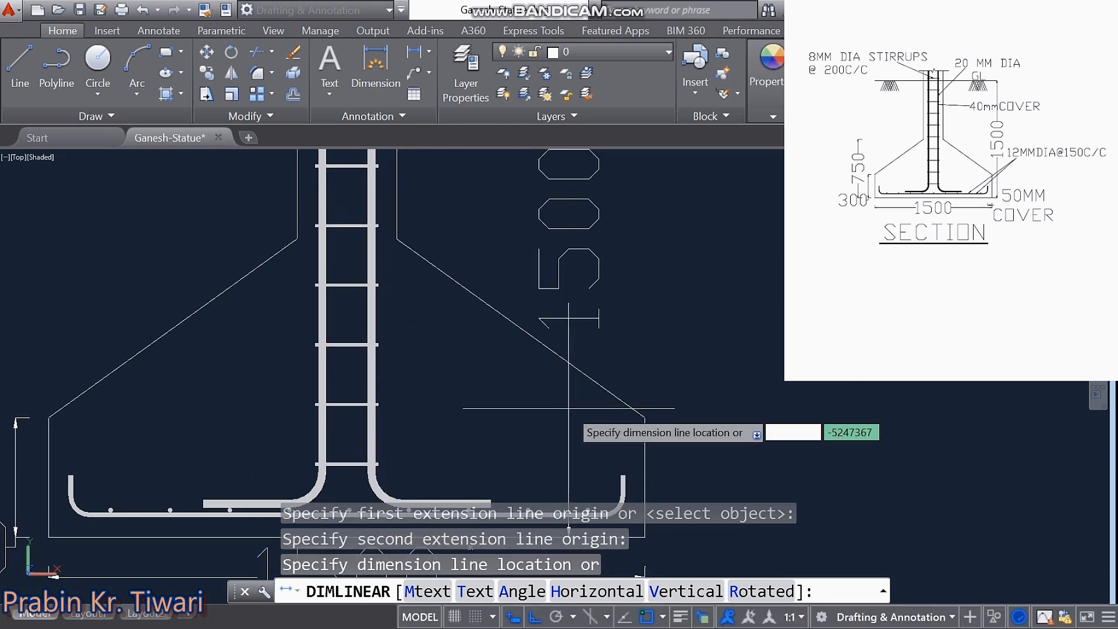
left_click(671, 428)
key("Escape")
key("Escape")
key("Escape")
Step: Add a vertical linear dimension from the top of the footing's slope to its base, placed outside the 300 dimension
middle_click_drag(483, 213, 590, 183)
left_click(414, 52)
left_click(406, 209)
middle_click_drag(404, 443, 410, 346)
left_click(413, 410)
left_click(391, 402)
left_click(327, 291)
middle_click_drag(326, 291, 294, 450)
Step: Draw a short vertical helper line downward from the outer face of the bottom bar's right hook
middle_click_drag(527, 172, 382, 11)
type("l")
key("Return")
left_click(559, 316)
key("Escape")
key("Escape")
key("Escape")
Step: Add a linear dimension of 50 for the cover between the right hook and the footing's right edge
left_click(414, 52)
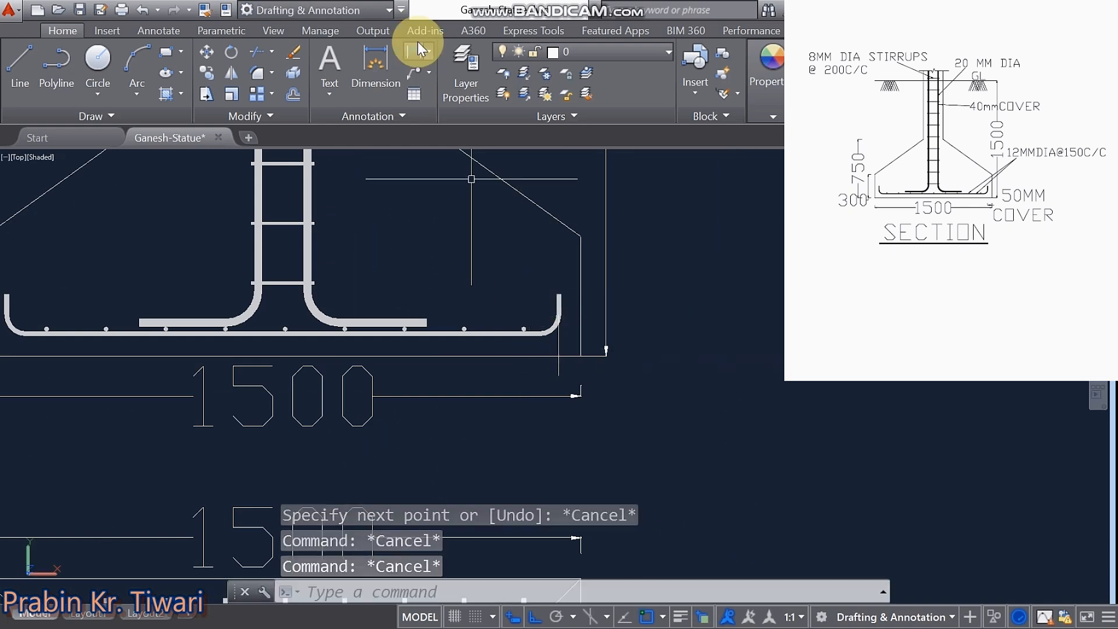
left_click(559, 335)
left_click(580, 355)
double_click(608, 374)
key("Delete")
type("50")
left_click(699, 376)
Step: Move the 50 cover dimension to sit below the footing's bottom right corner
left_click(612, 389)
right_click(612, 389)
left_click(760, 303)
left_click(769, 302)
left_click(776, 327)
Step: Move the section's 1500 base-width dimension slightly further below the base line and erase the vertical helper line
left_click(513, 396)
right_click(512, 397)
left_click(554, 338)
left_click(562, 356)
left_click(560, 364)
key("Delete")
Step: Draw a quick leader from the top stirrup diagonally up to the left of the column, with ortho off
mouse_move(761, 300)
middle_mouse_down()
mouse_move(787, 407)
mouse_move(707, 407)
middle_mouse_up()
scroll(707, 408, "down", 5)
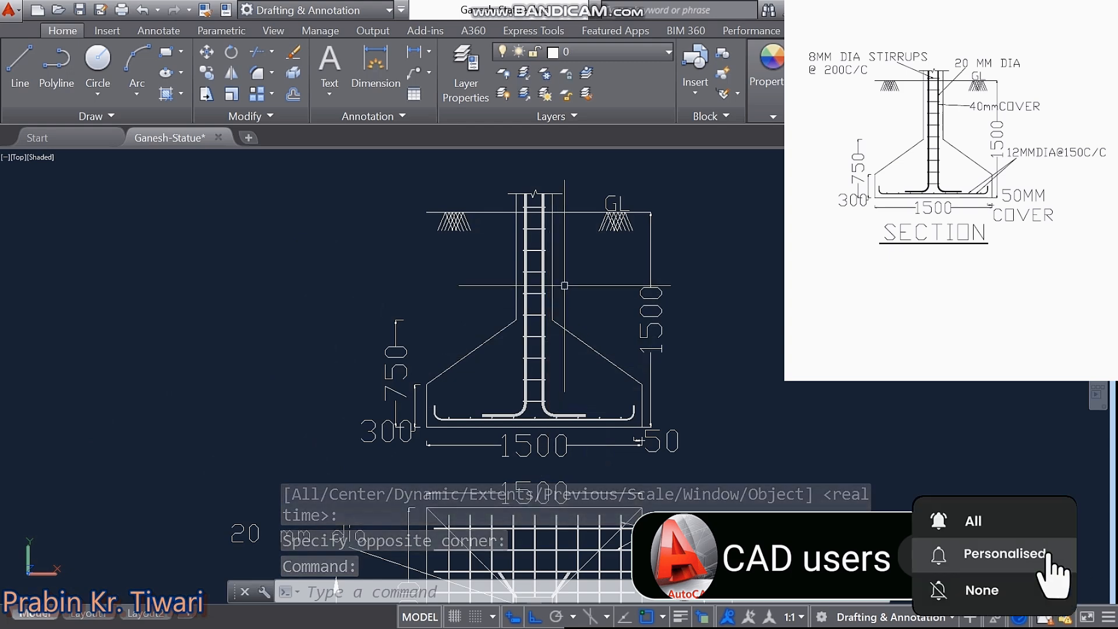
middle_click_drag(562, 262, 568, 272)
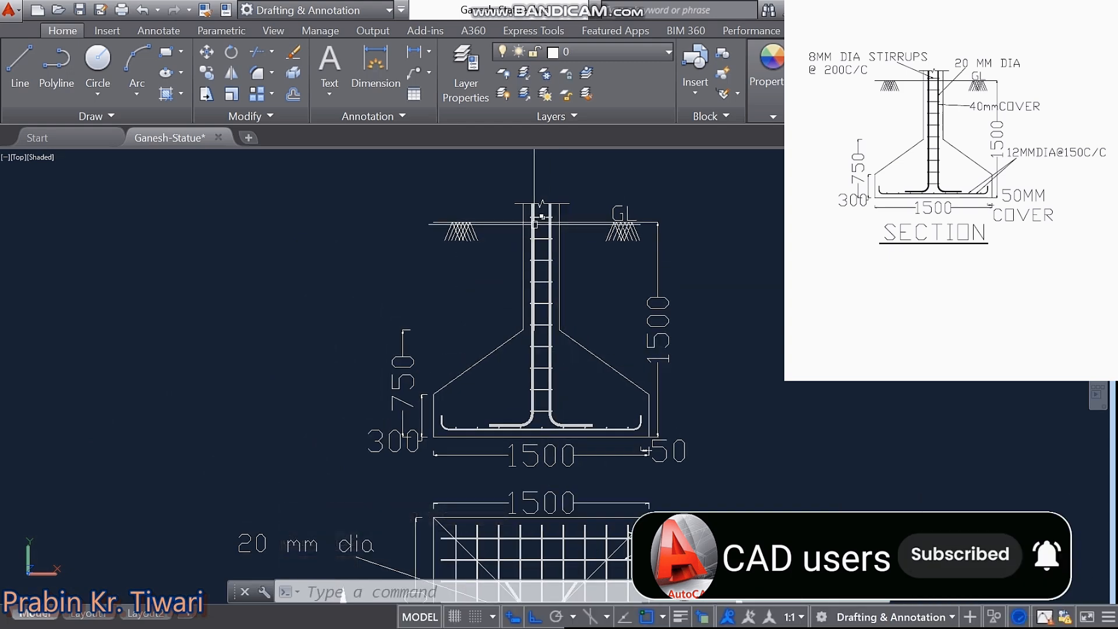
mouse_move(542, 217)
middle_mouse_down()
mouse_move(528, 217)
mouse_move(529, 256)
middle_mouse_up()
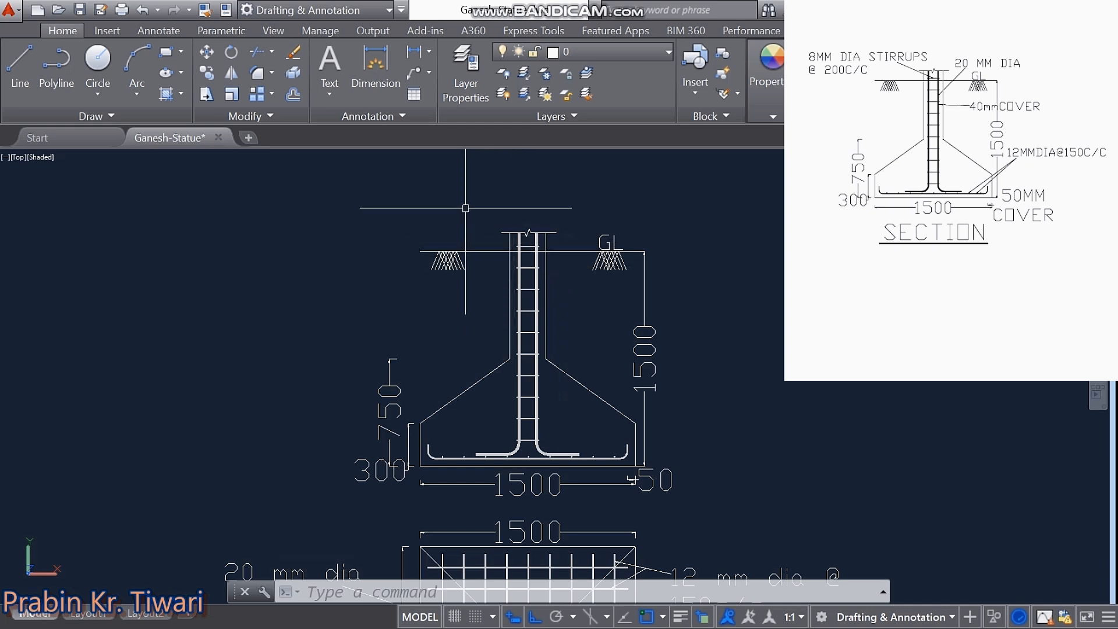
type("E")
key("Return")
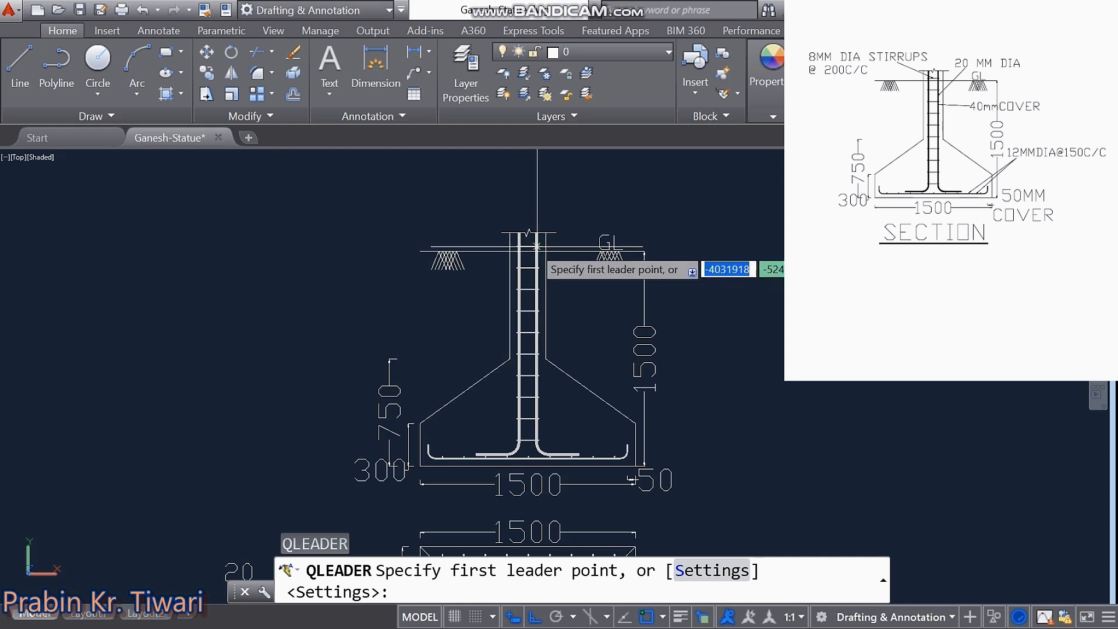
left_click(527, 233)
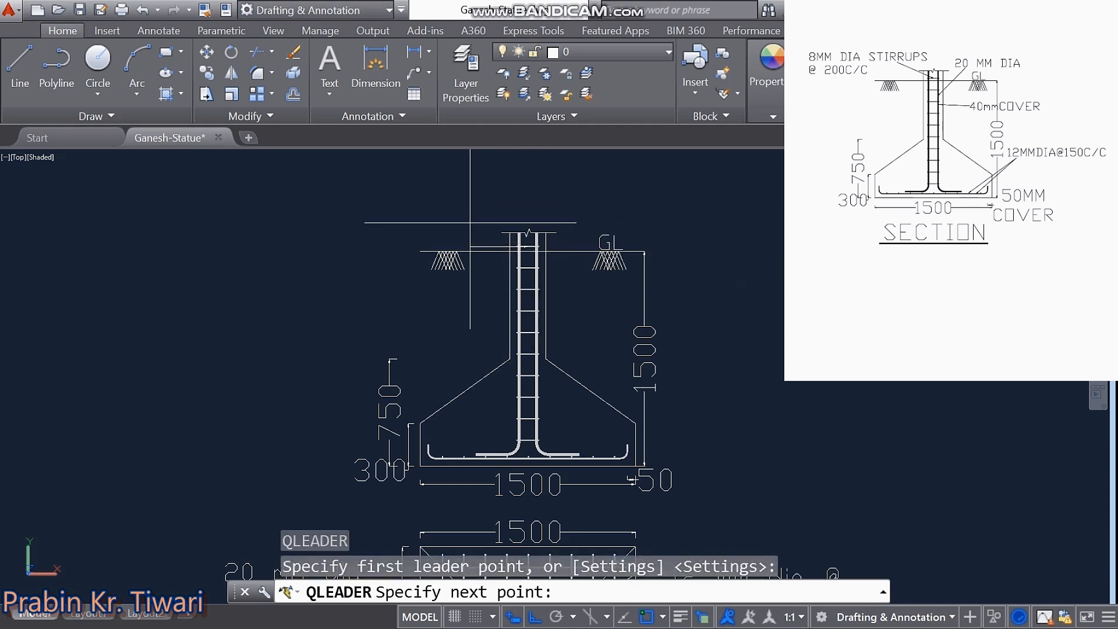
left_click(535, 619)
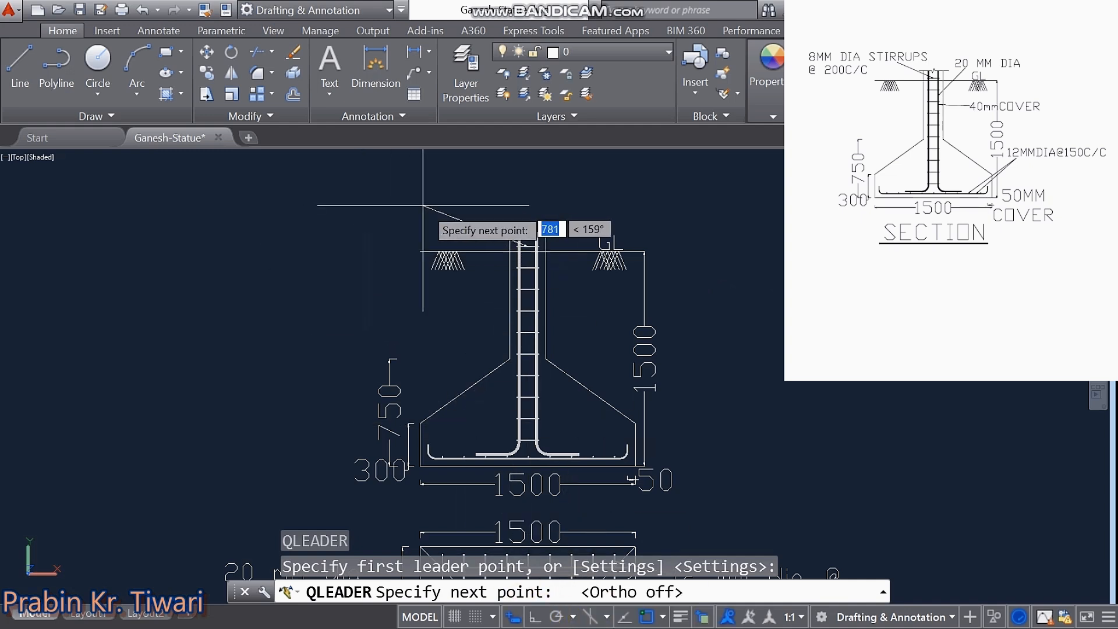
left_click(461, 216)
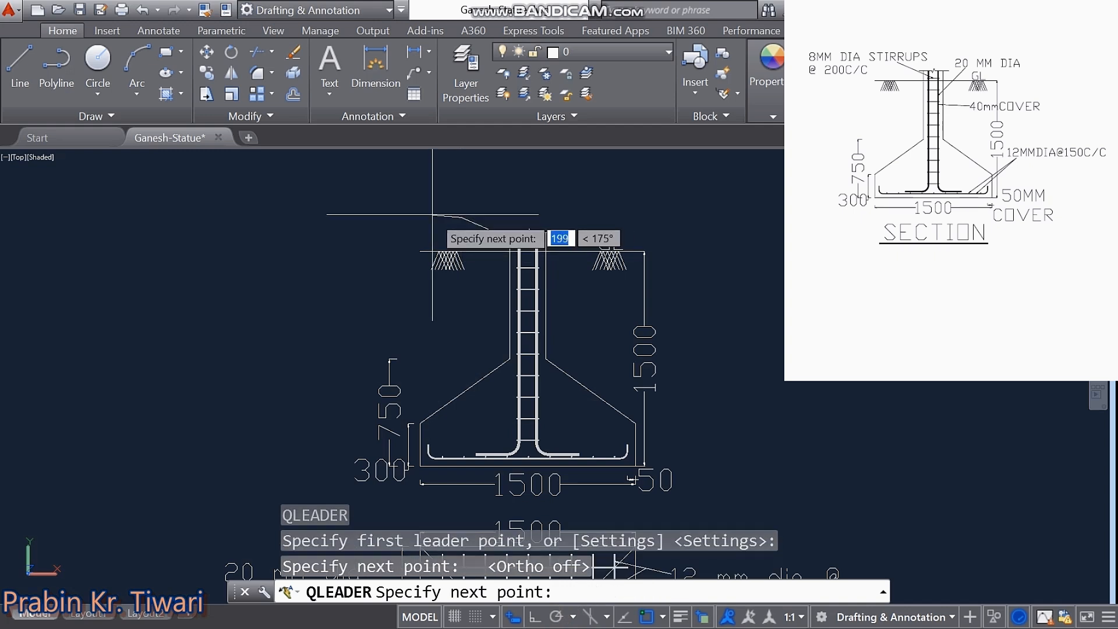
key("Escape")
key("Escape")
key("Escape")
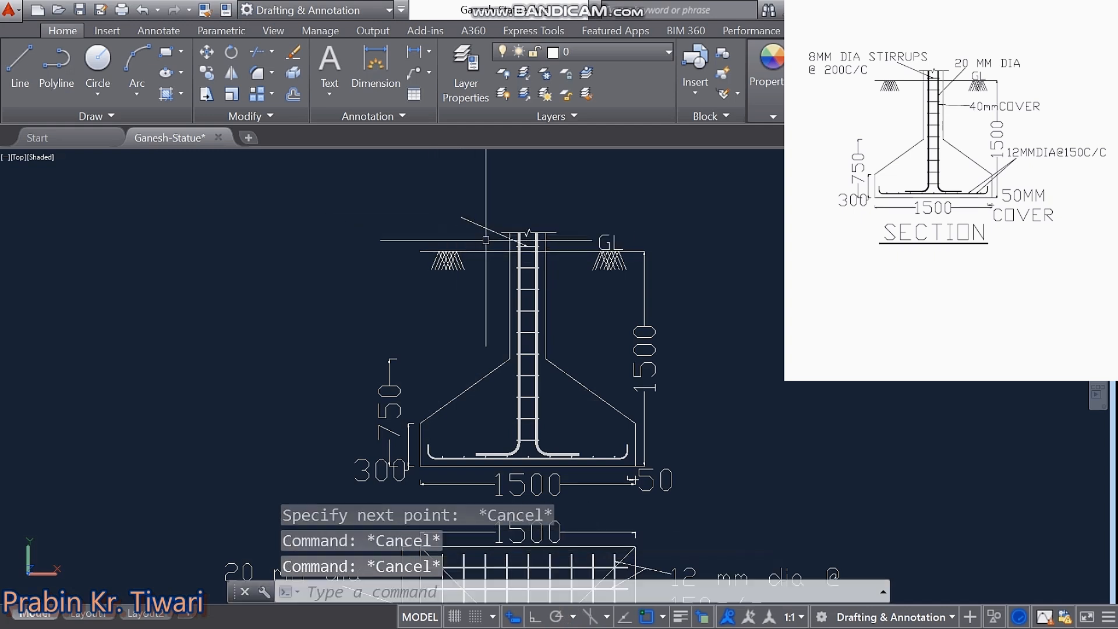
Step: Add multiline text reading "8MM DIA STIRRUPS @ 200C/C" above the stirrup leader's free end
type("z")
key("Return")
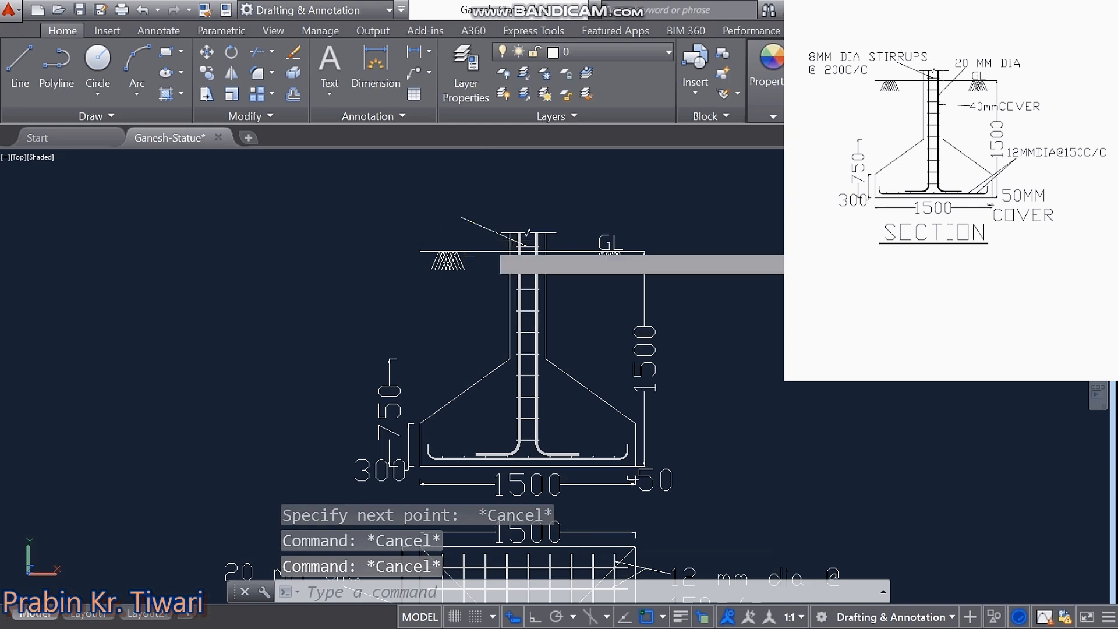
left_click(506, 227)
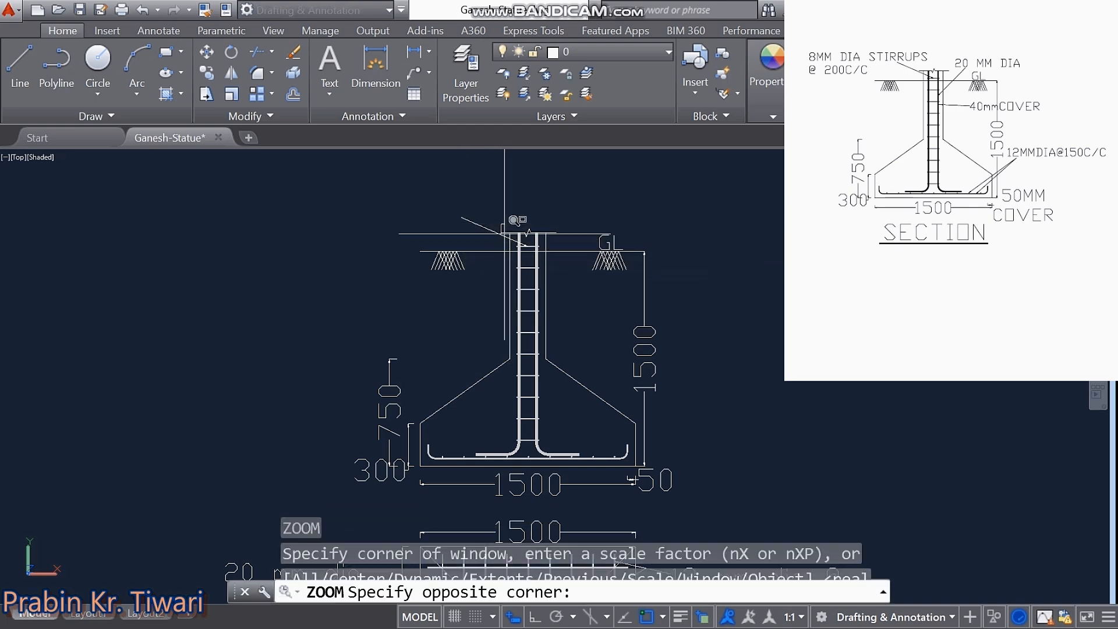
left_click(575, 296)
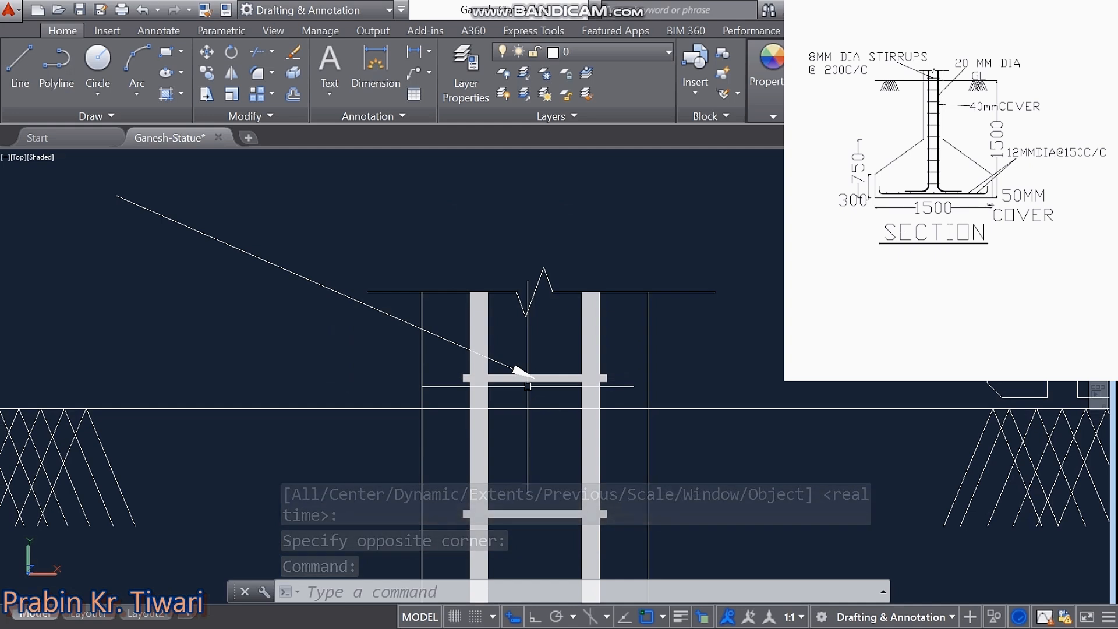
scroll(516, 344, "down", 4)
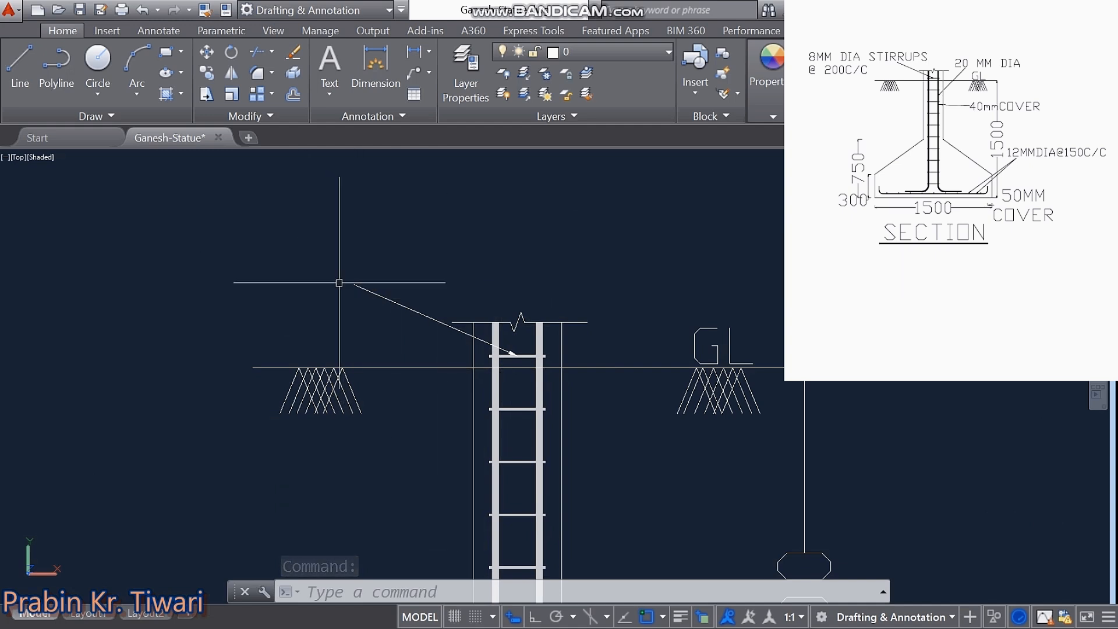
middle_click_drag(409, 306, 365, 300)
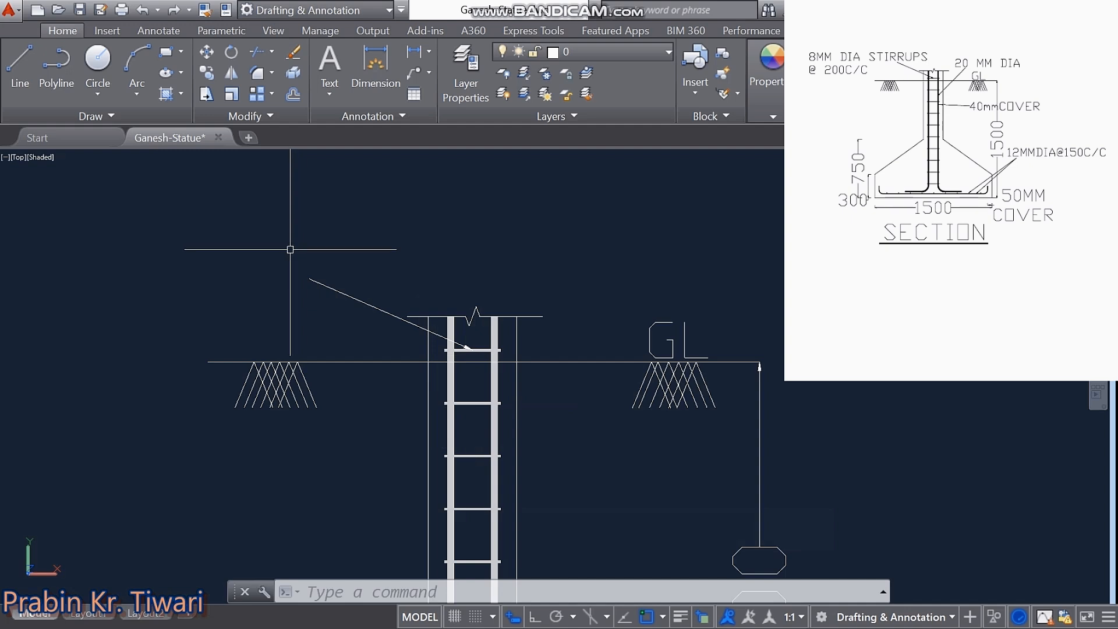
middle_click_drag(286, 251, 299, 256)
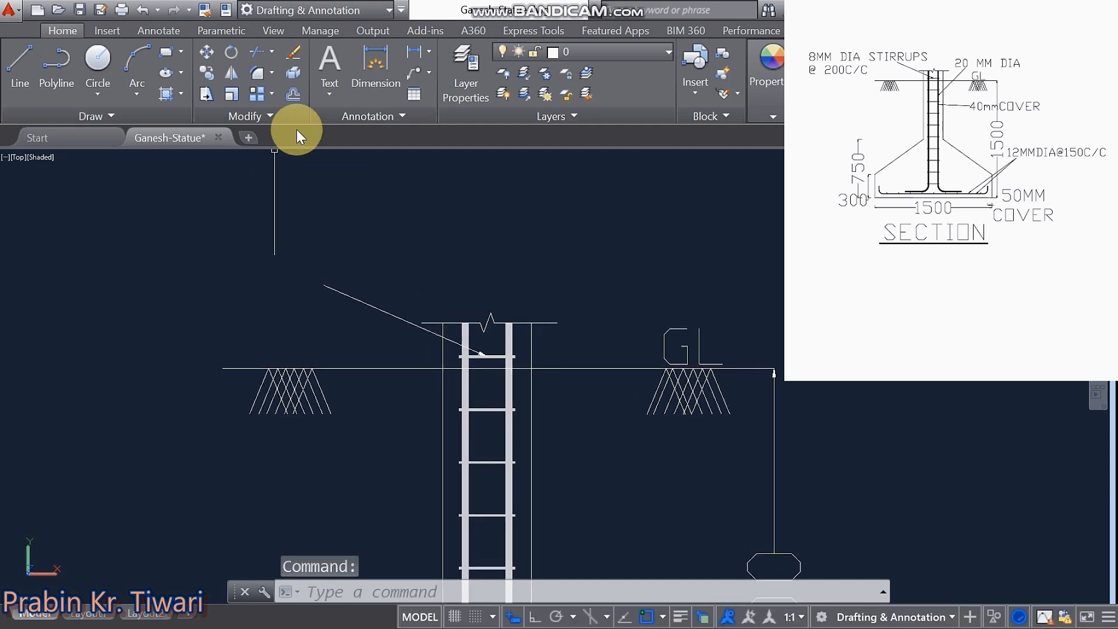
left_click(330, 58)
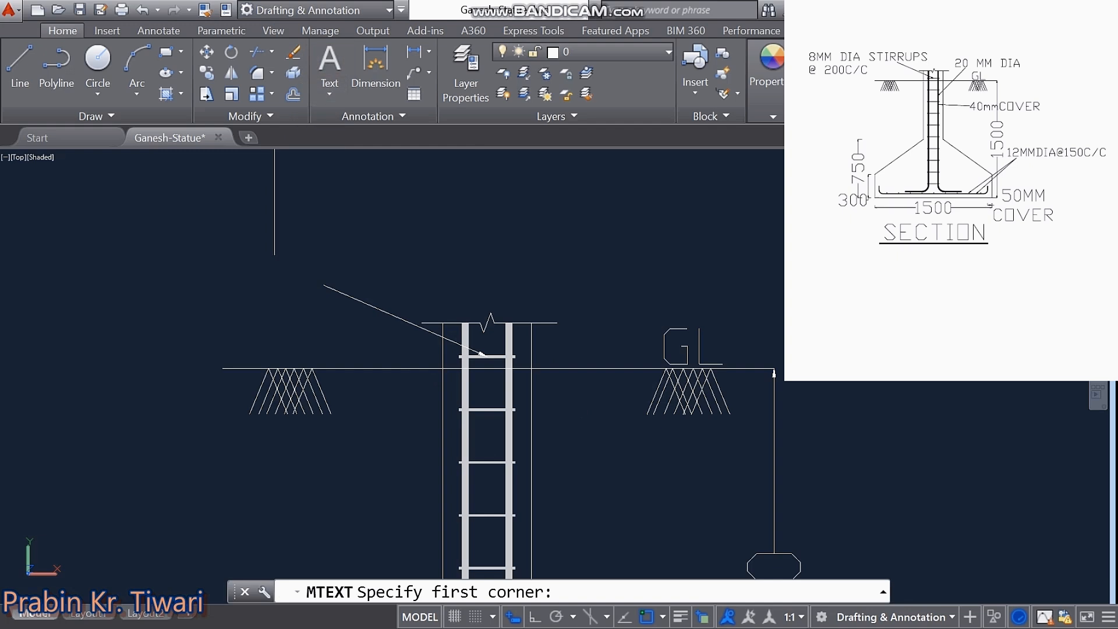
left_click(151, 224)
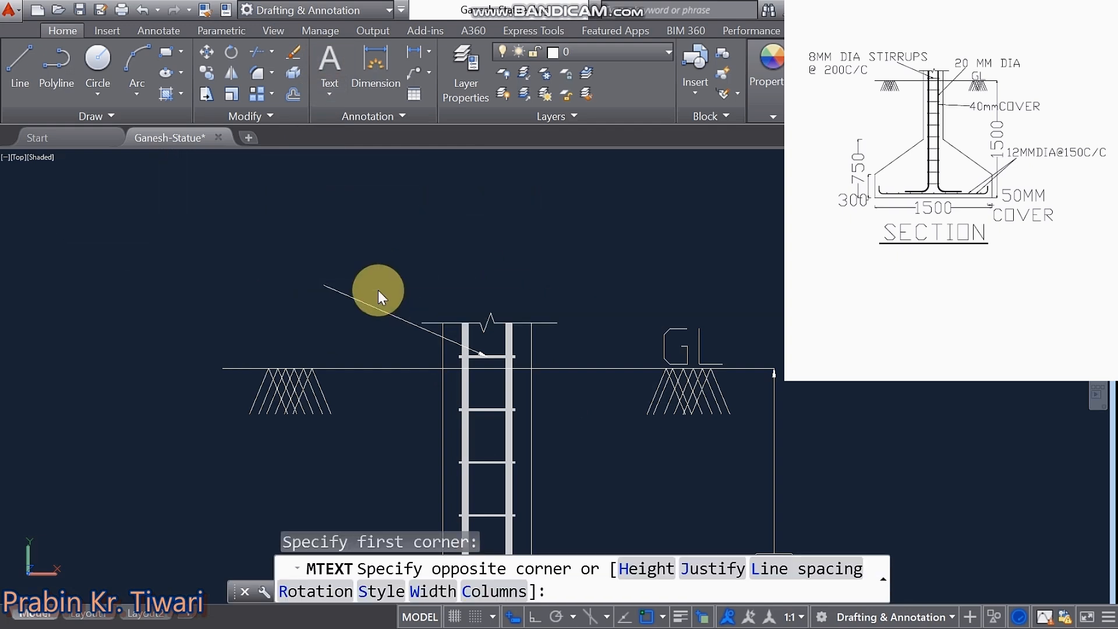
left_click(380, 292)
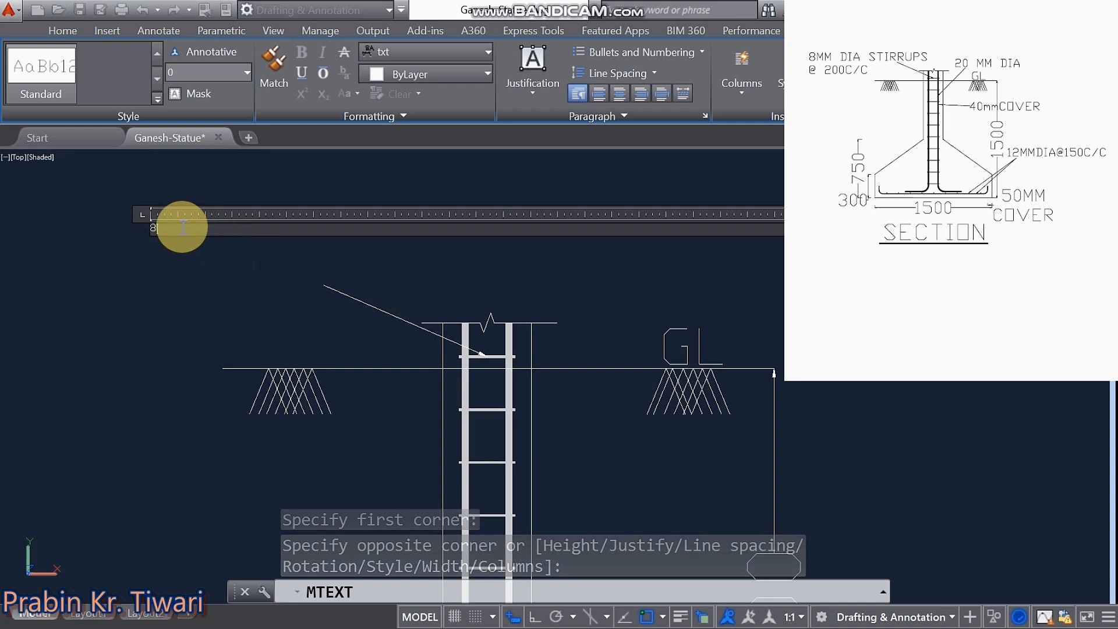
type("8MM DIA STIRRUPS @ 200C/C")
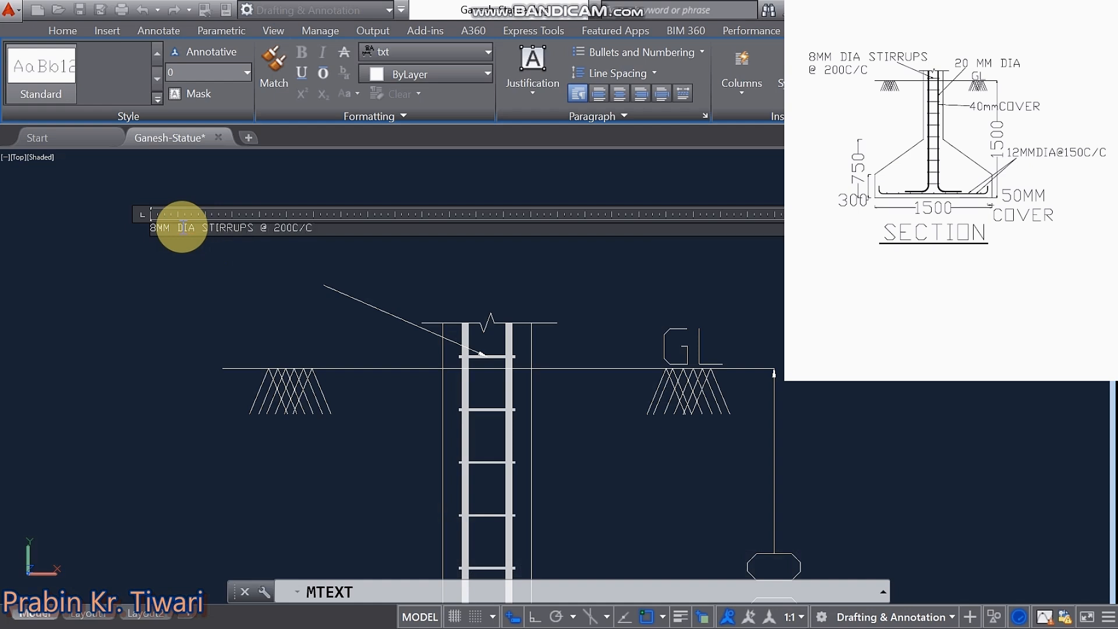
Step: Set the stirrup label's text height to 100 and finish editing it
scroll(181, 227, "down", 2)
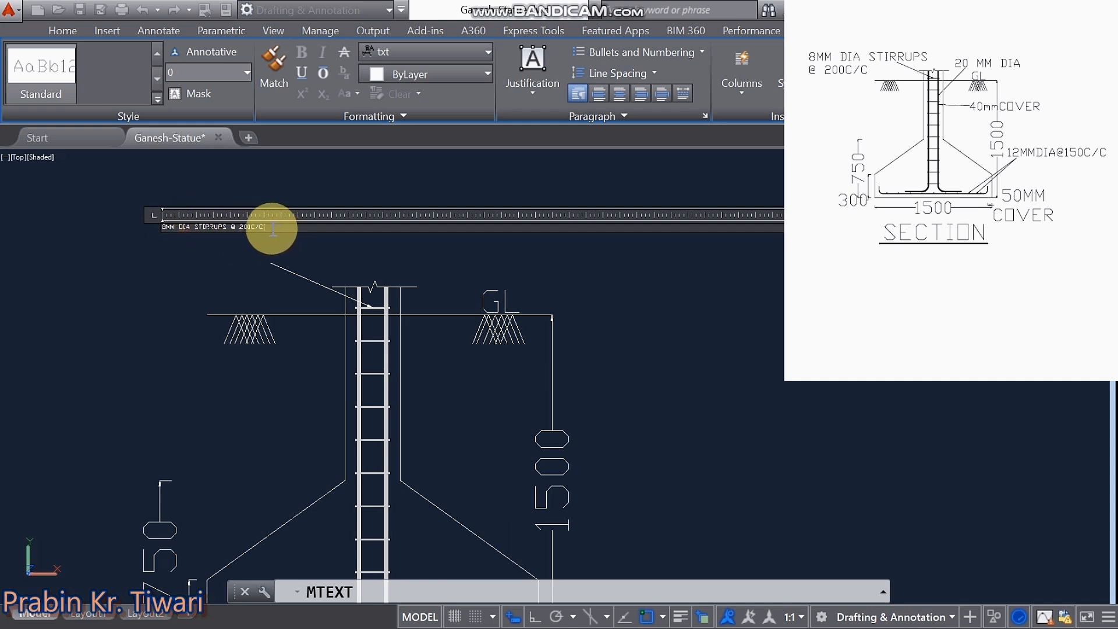
left_click_drag(270, 228, 144, 218)
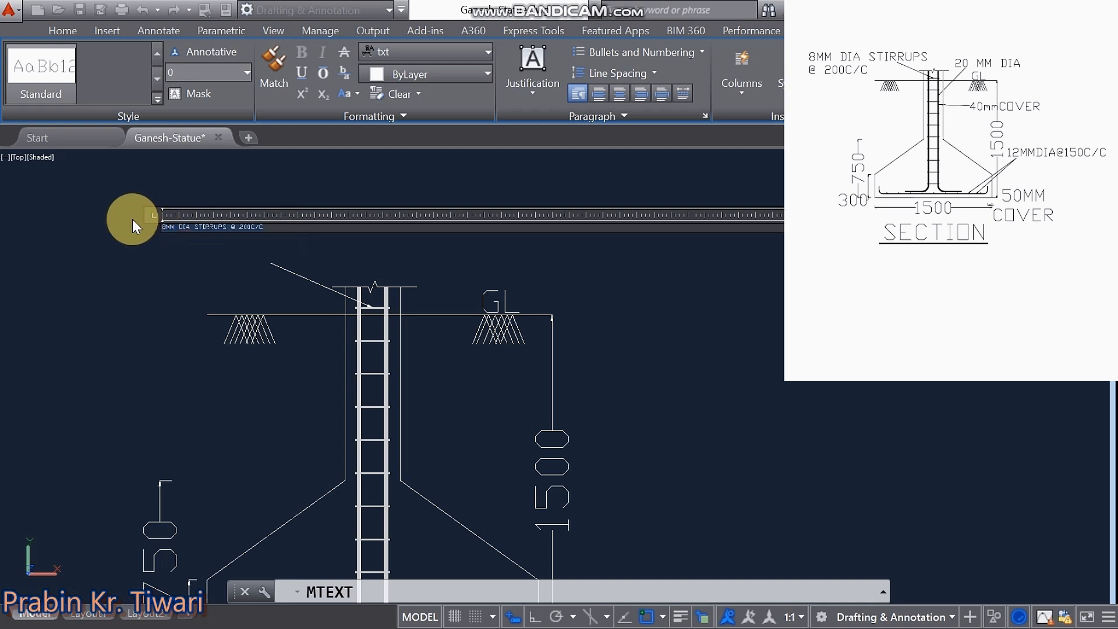
left_click(182, 73)
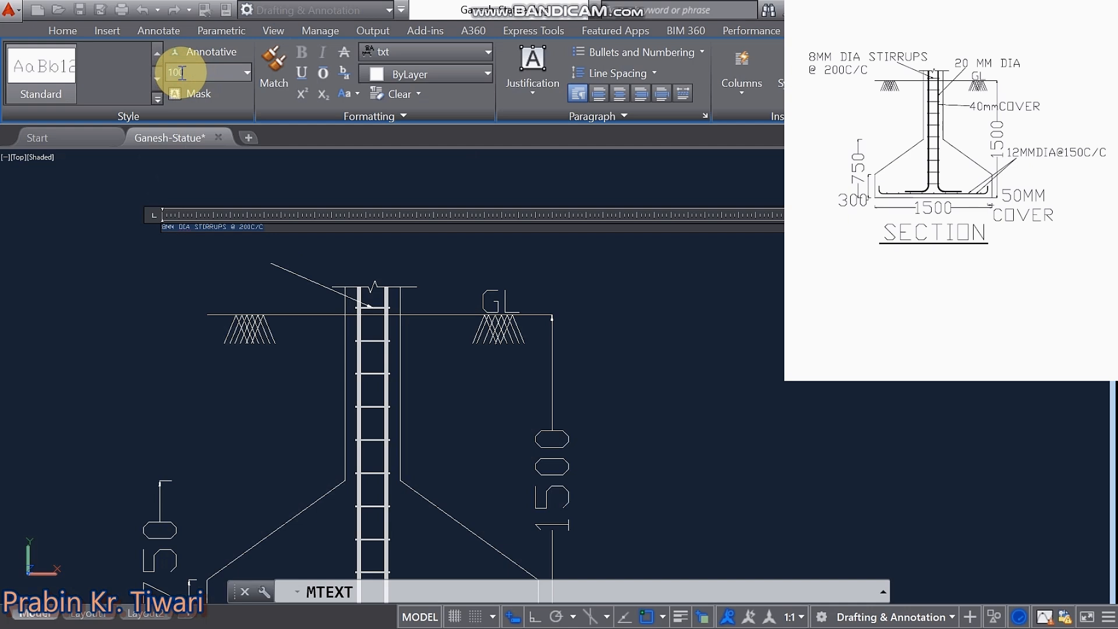
type("100")
key("Return")
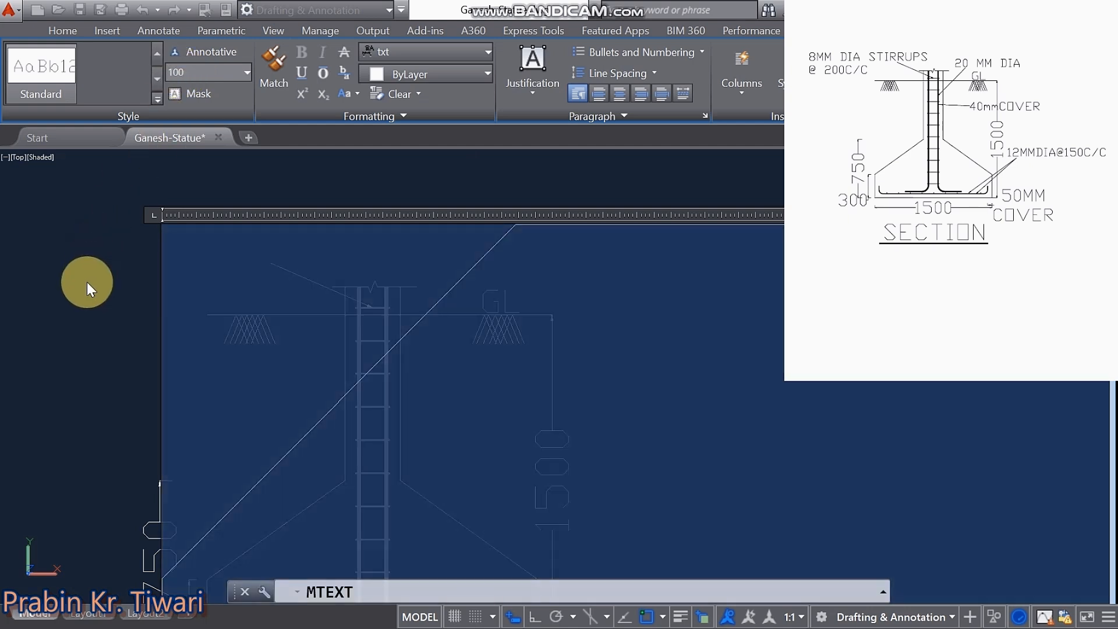
left_click(87, 287)
middle_click_drag(296, 250, 330, 260)
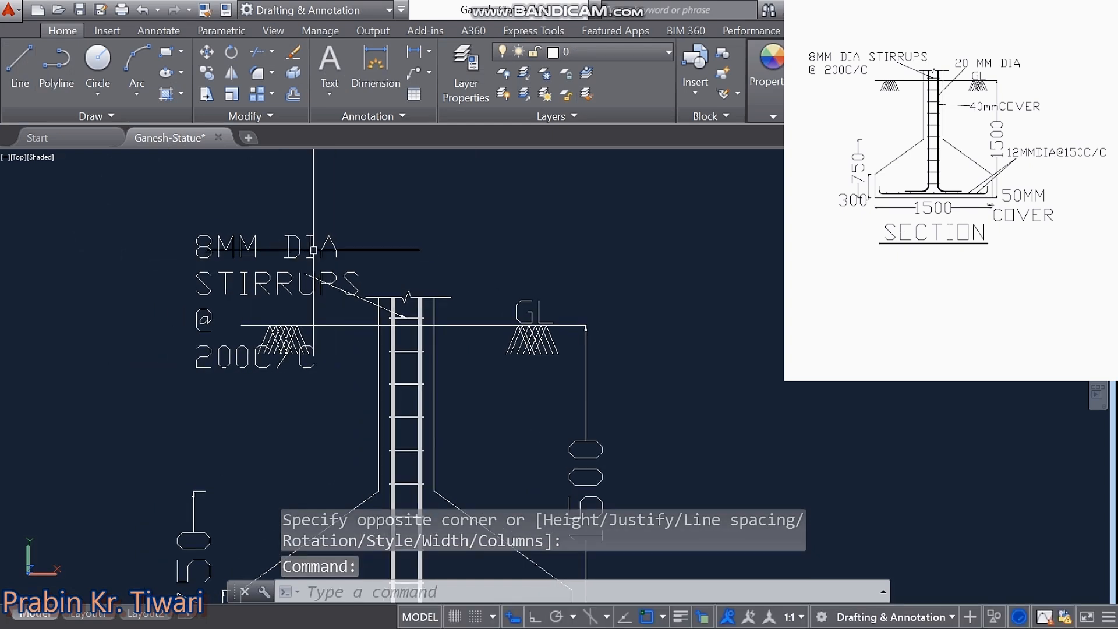
Step: Widen the stirrup label's text box so that the whole label fits on a single line
left_click(322, 252)
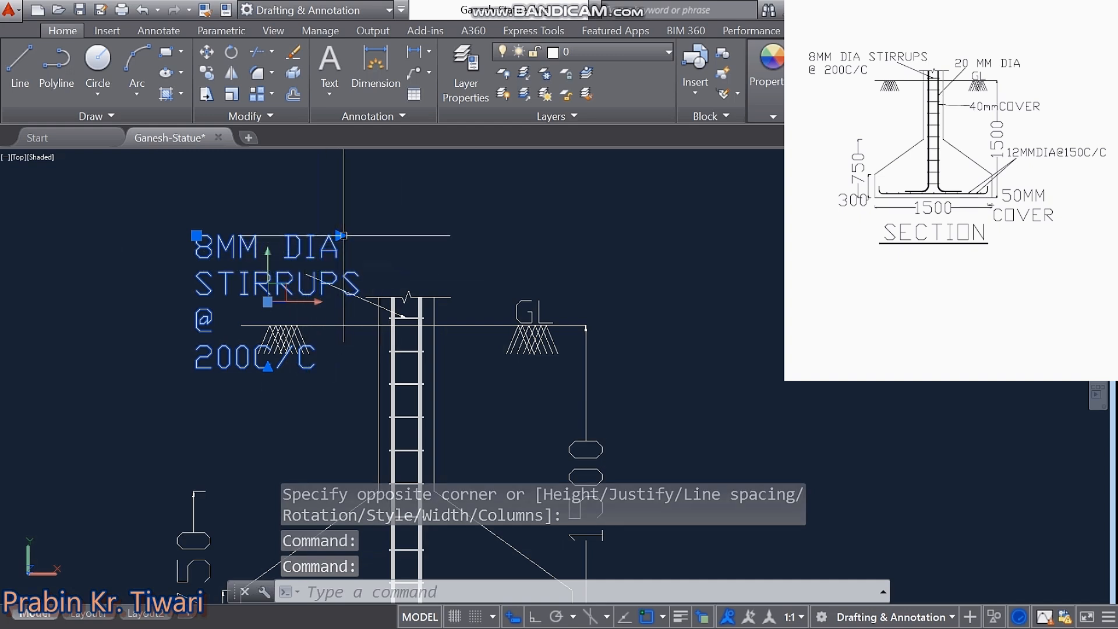
left_click(342, 235)
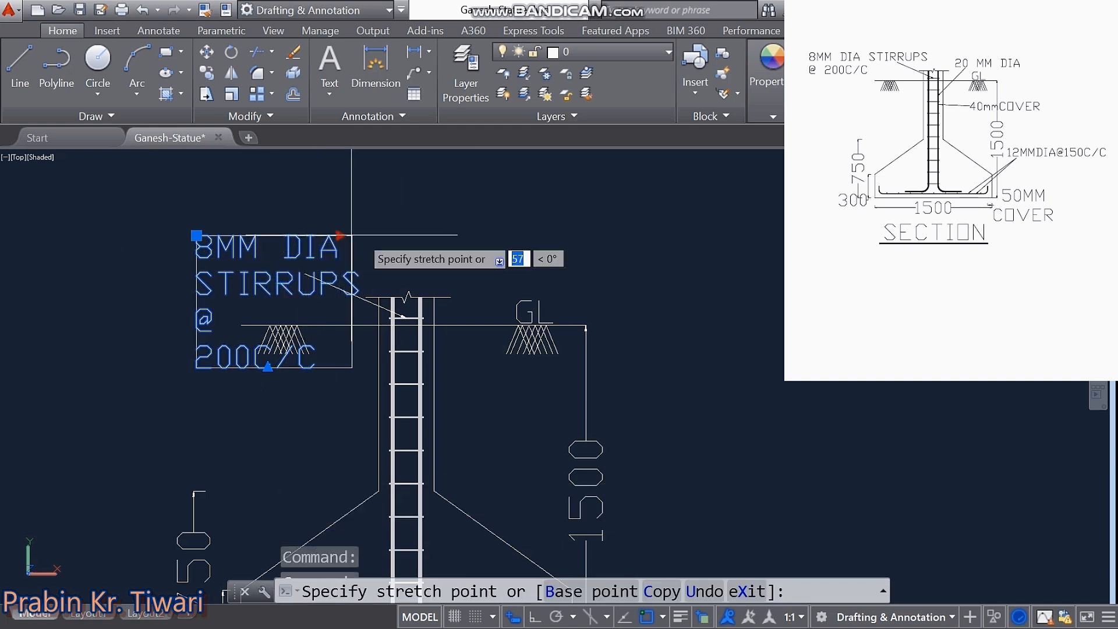
left_click(709, 277)
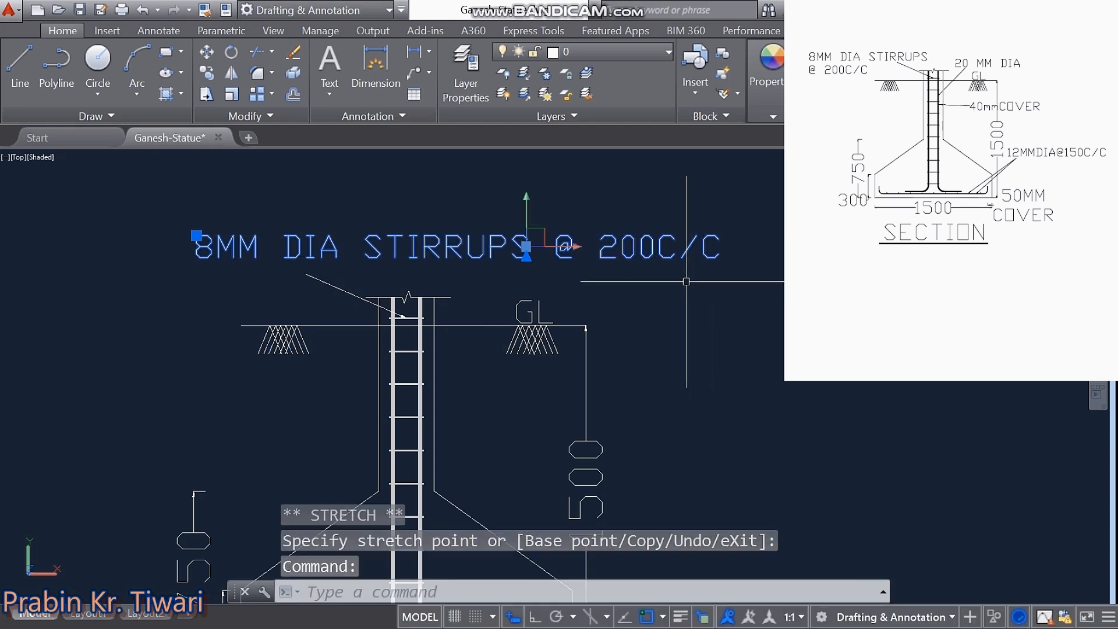
key("Escape")
key("Escape")
key("Escape")
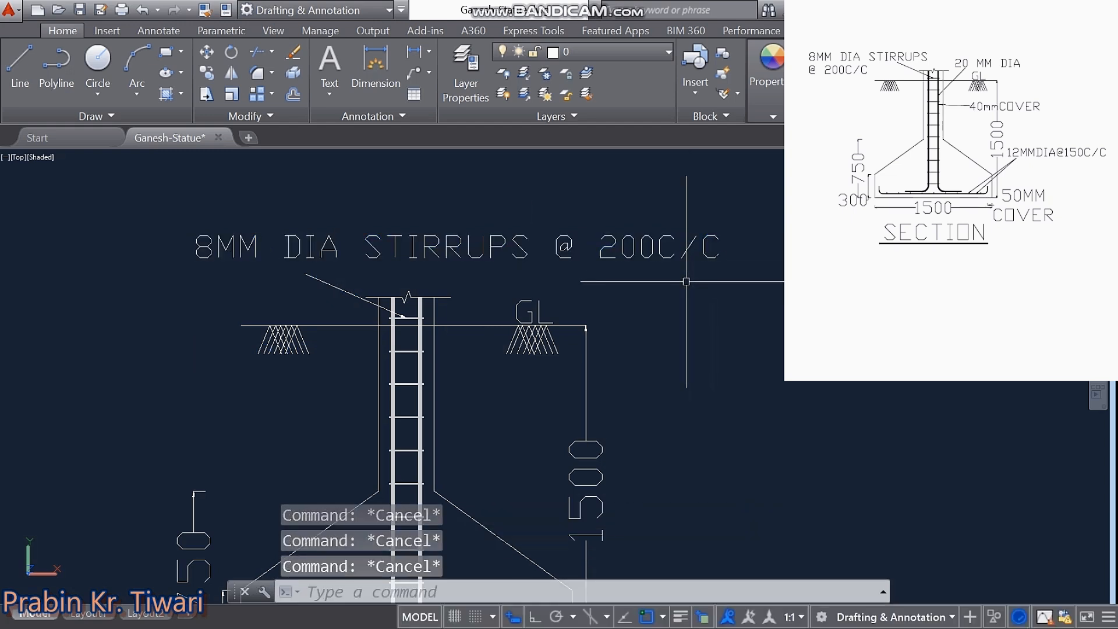
Step: Move the 8MM DIA STIRRUPS label horizontally to the left, over the free end of its leader
left_click(668, 256)
right_click(674, 259)
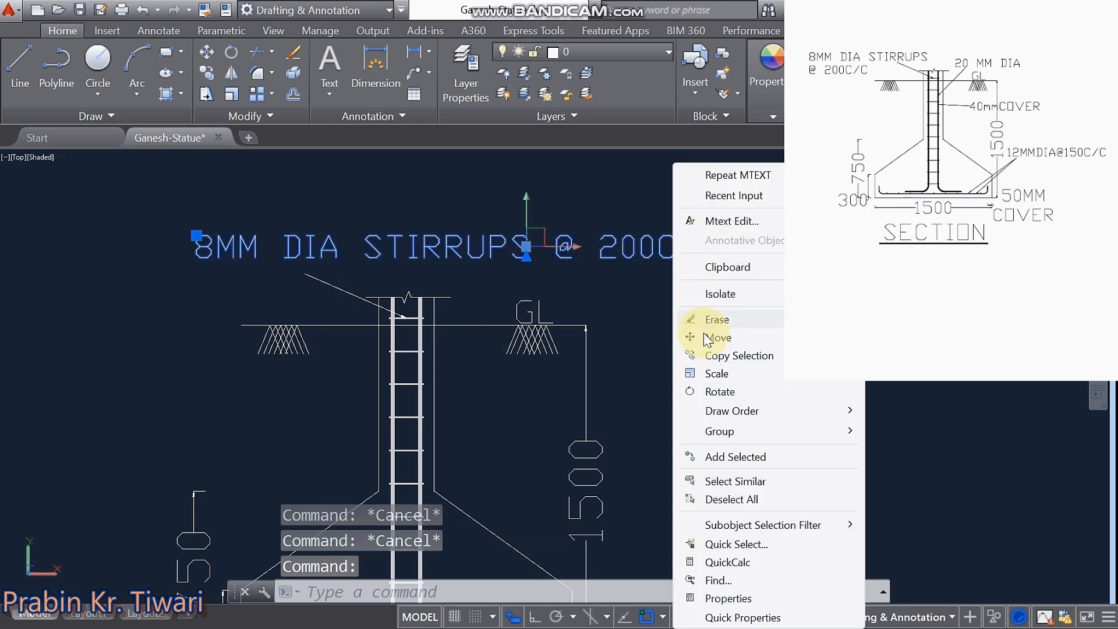
left_click(717, 338)
left_click(754, 350)
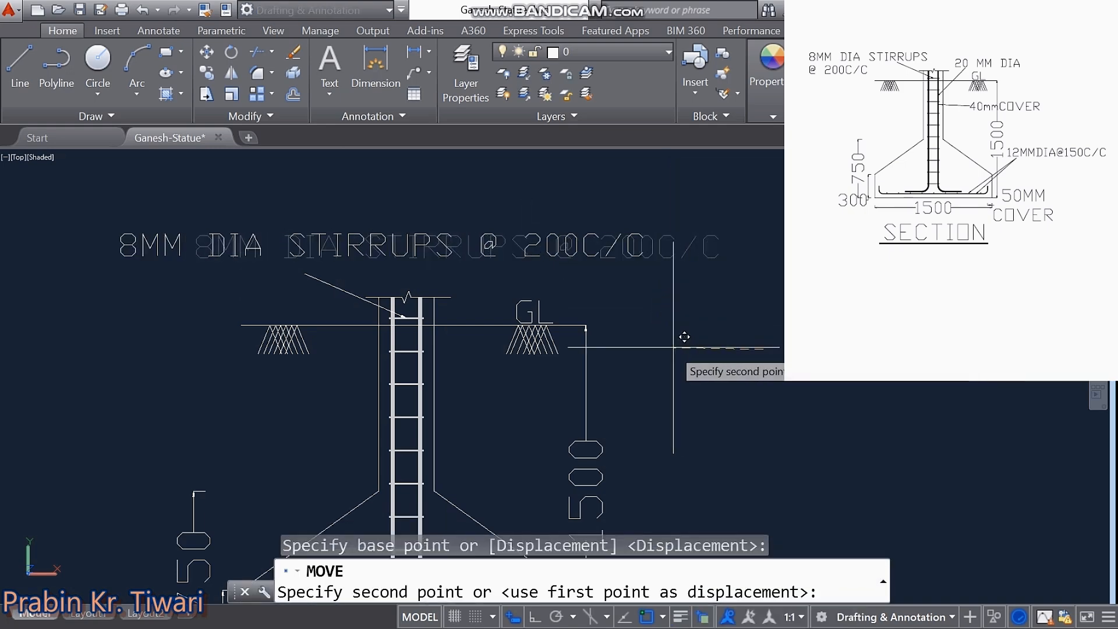
middle_click_drag(417, 300, 459, 322)
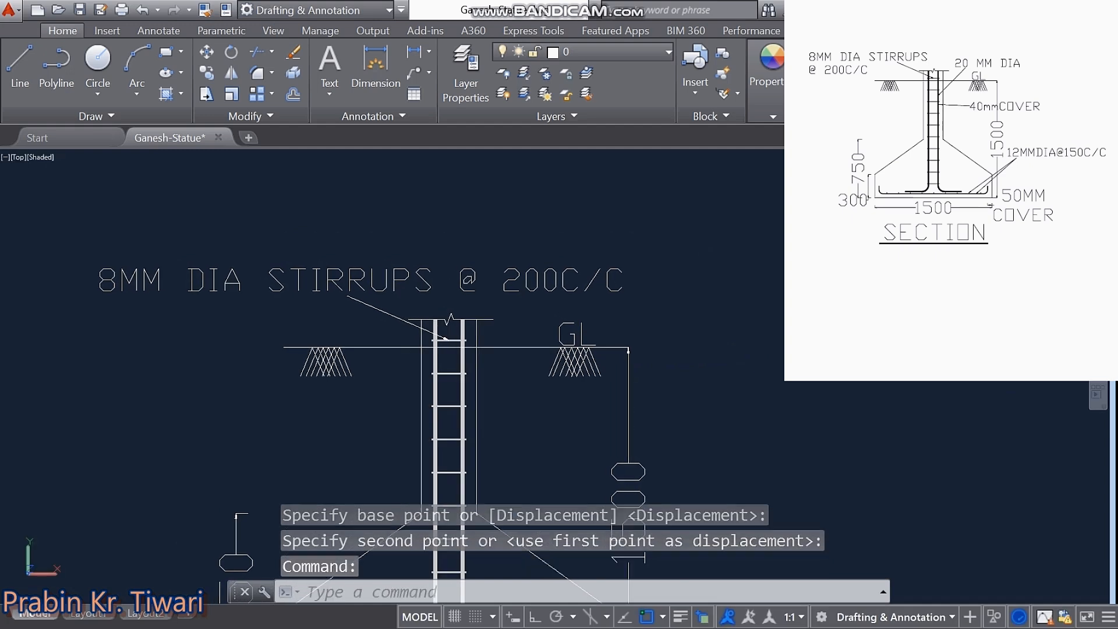
Step: Narrow the stirrup label's text box so that "@ 200C/C" wraps onto a second line
left_click(463, 290)
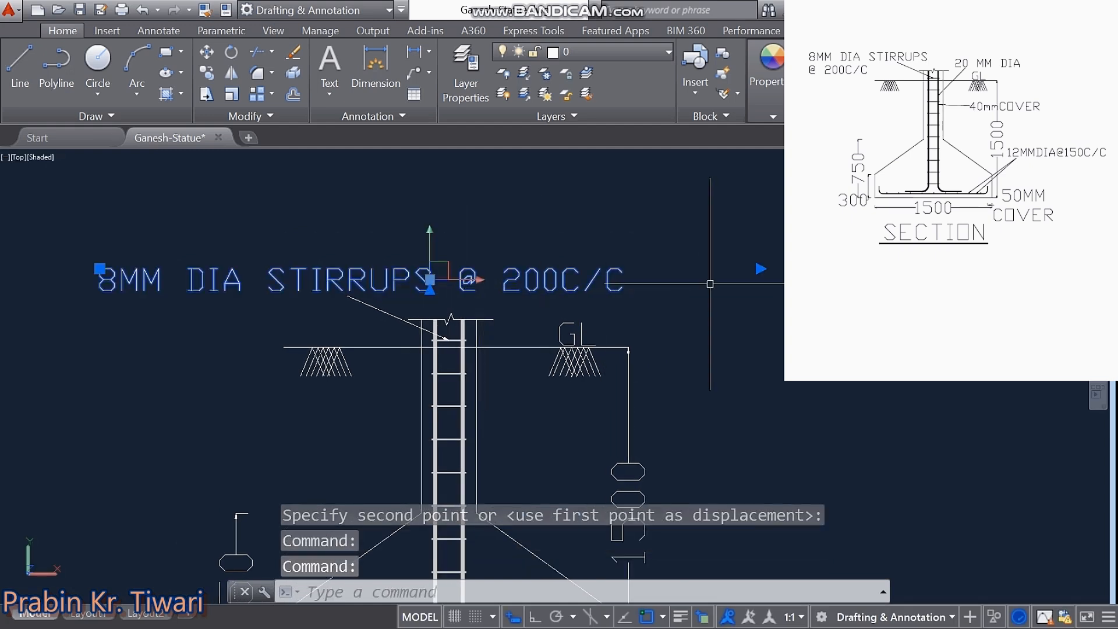
left_click(760, 269)
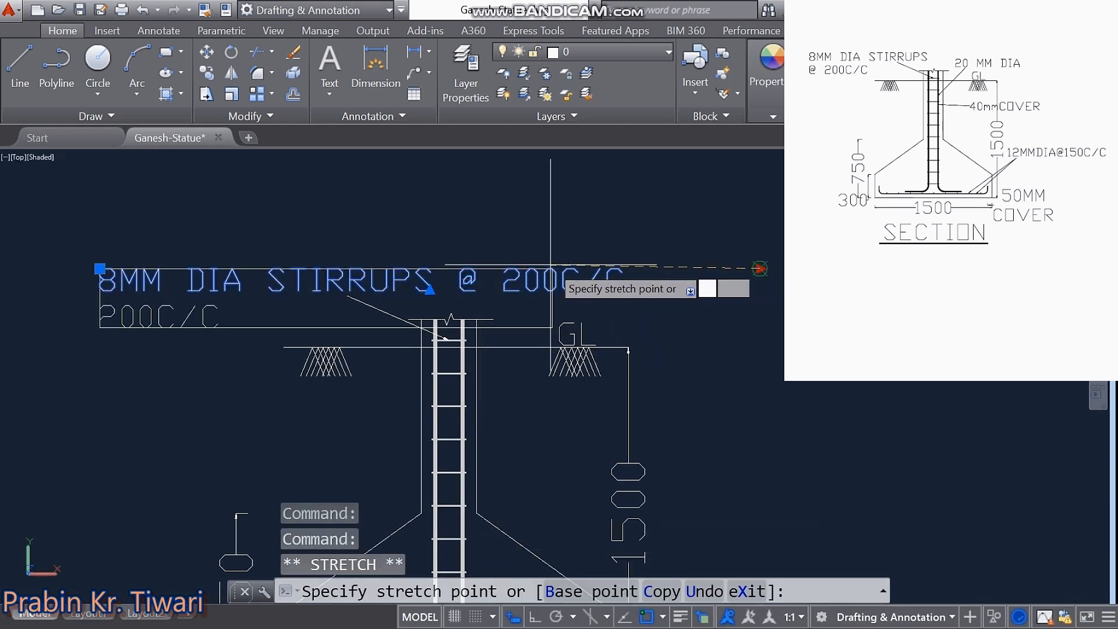
left_click(454, 267)
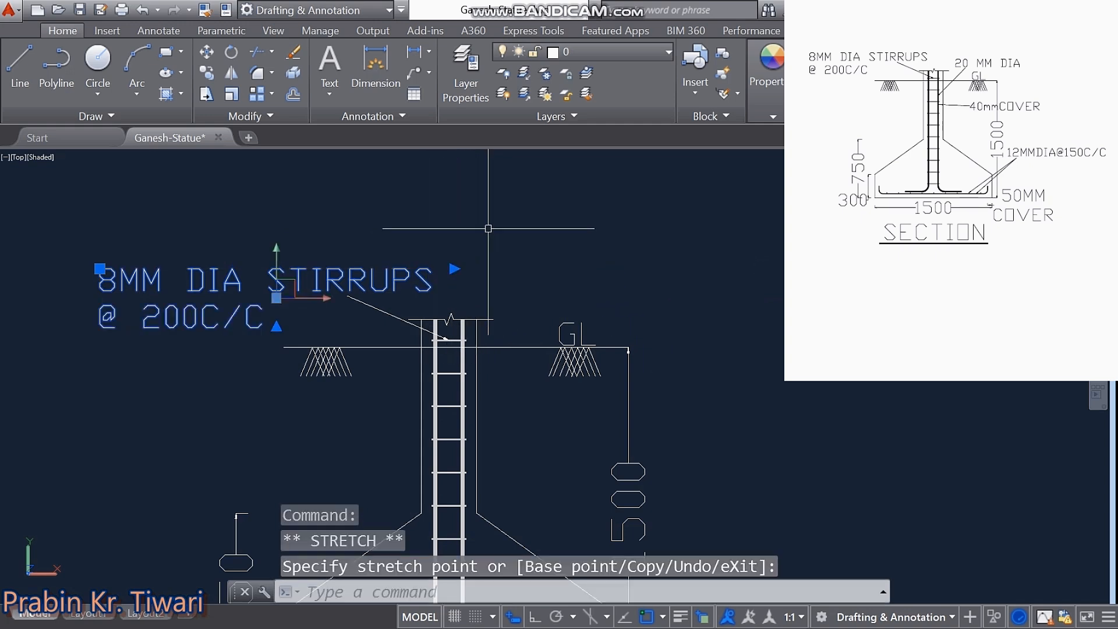
key("Escape")
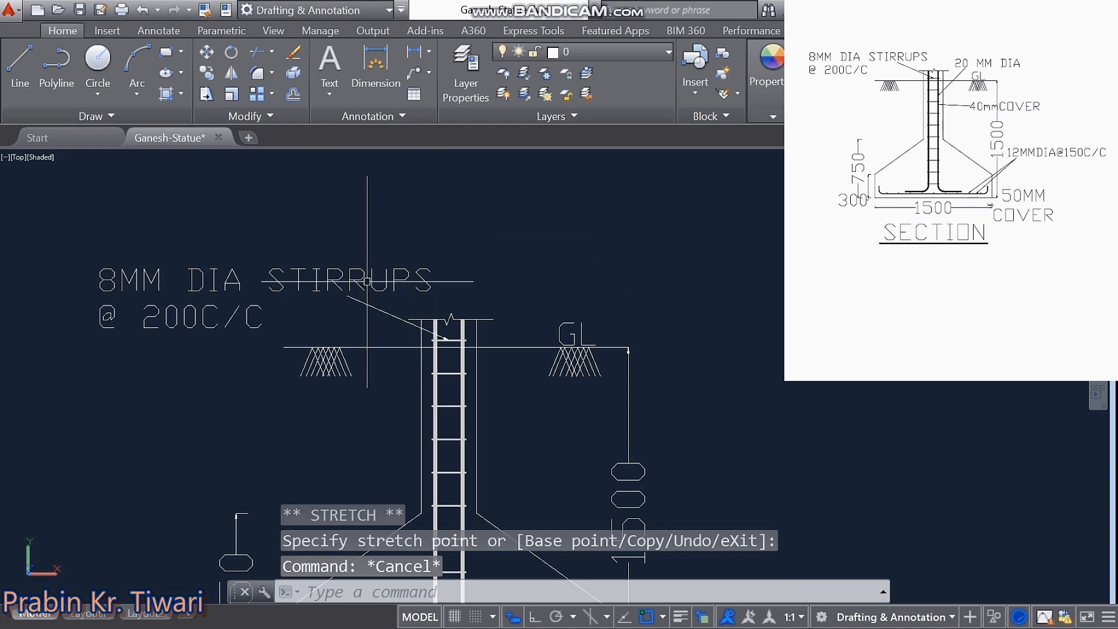
Step: Draw a quick leader from the column's right main bar, just below ground level, diagonally up to the right above ground level
middle_click_drag(312, 300, 304, 275)
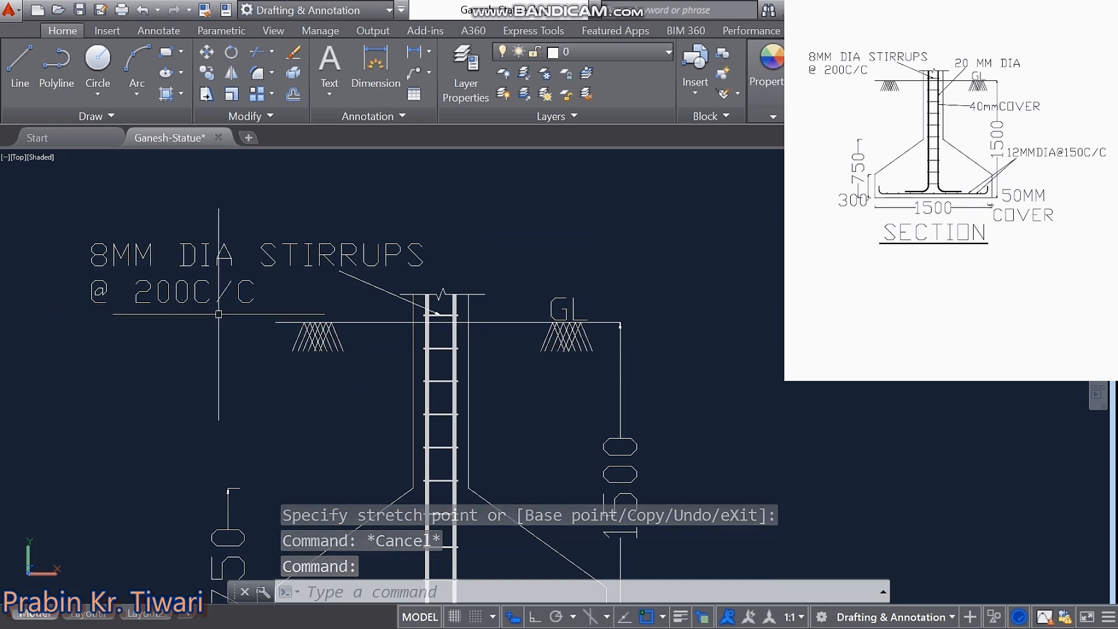
mouse_move(260, 308)
middle_mouse_down()
mouse_move(226, 272)
mouse_move(221, 242)
middle_mouse_up()
scroll(221, 242, "up", 1)
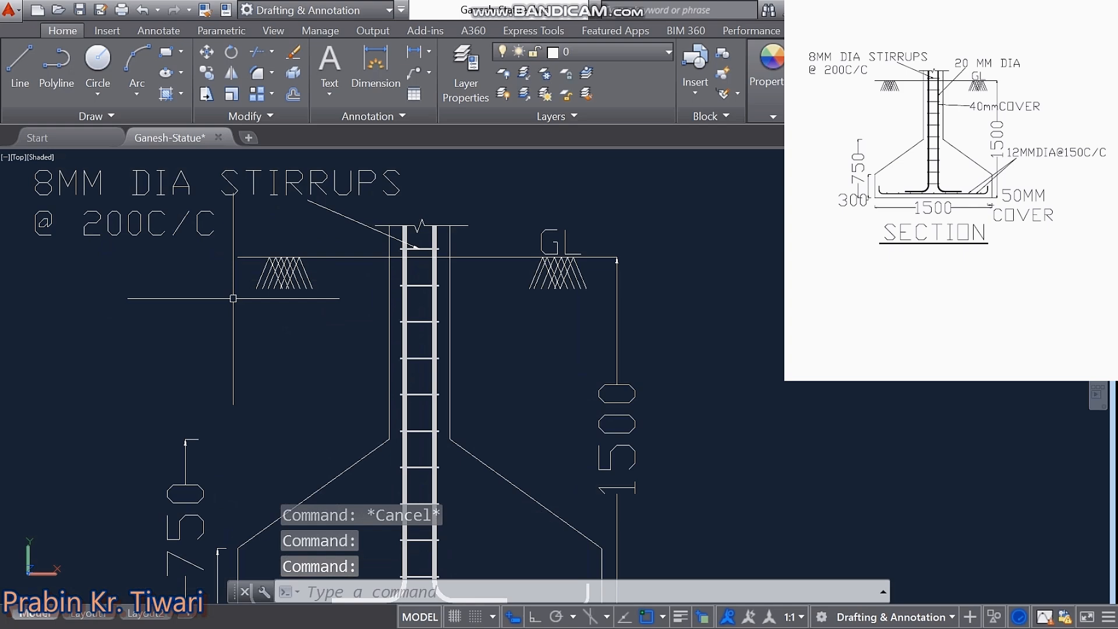
middle_click_drag(504, 387, 442, 403)
type("le")
key("Return")
left_click(373, 317)
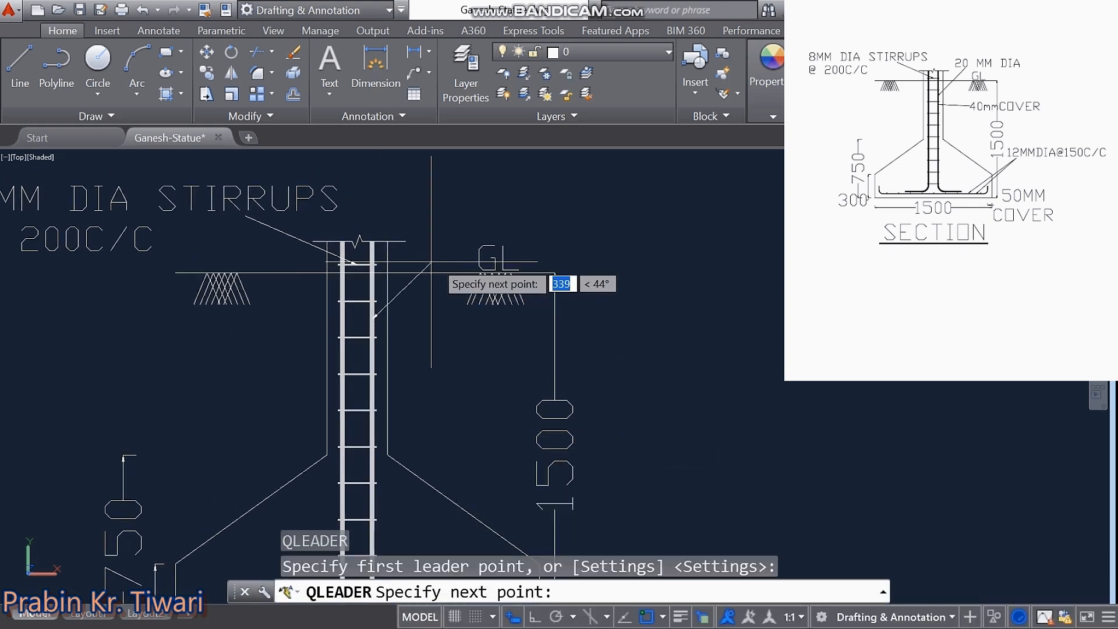
left_click(457, 233)
key("Escape")
type("t")
key("Return")
key("Escape")
Step: Copy the two-line stirrup label to the right, near the free end of the main bar leader
left_click(339, 212)
type("co")
key("Return")
left_click(436, 318)
left_click(876, 302)
key("Escape")
Step: Replace the copied label's text with "20 MM DIA"
double_click(651, 196)
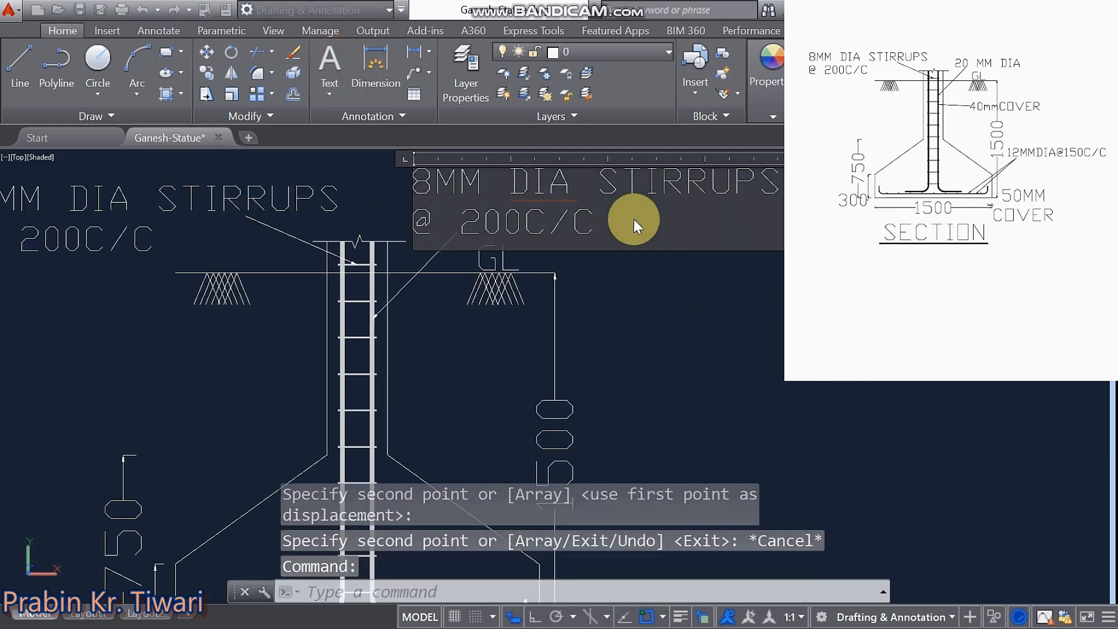
left_click(644, 240)
key("BackSpace")
key("BackSpace")
key("BackSpace")
key("BackSpace")
key("BackSpace")
key("BackSpace")
key("BackSpace")
key("BackSpace")
key("BackSpace")
key("BackSpace")
key("BackSpace")
key("BackSpace")
key("BackSpace")
key("BackSpace")
key("BackSpace")
key("BackSpace")
key("BackSpace")
key("BackSpace")
key("BackSpace")
type("20 MM")
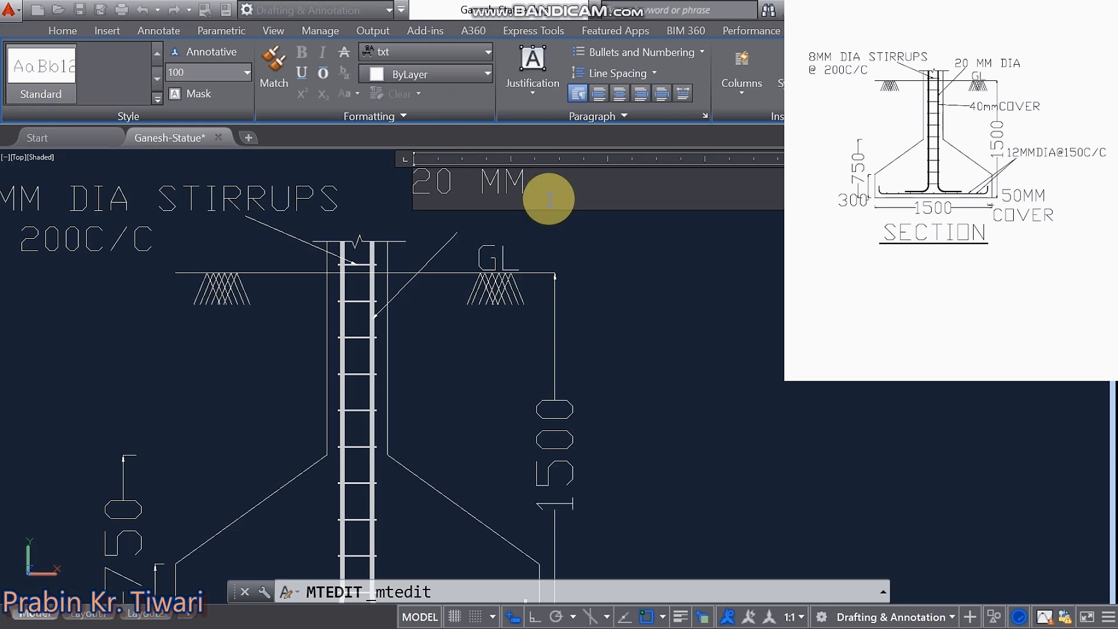
type(" DIA")
left_click(590, 264)
Step: Move the 20 MM DIA label to the free end of the main bar leader, above the GL text
left_click(568, 194)
right_click(568, 195)
left_click(613, 336)
left_click(641, 267)
left_click(653, 304)
key("Escape")
key("Escape")
key("Escape")
Step: Draw a short horizontal line across the cover from the right main bar to the column's right face
middle_click_drag(444, 365, 445, 342)
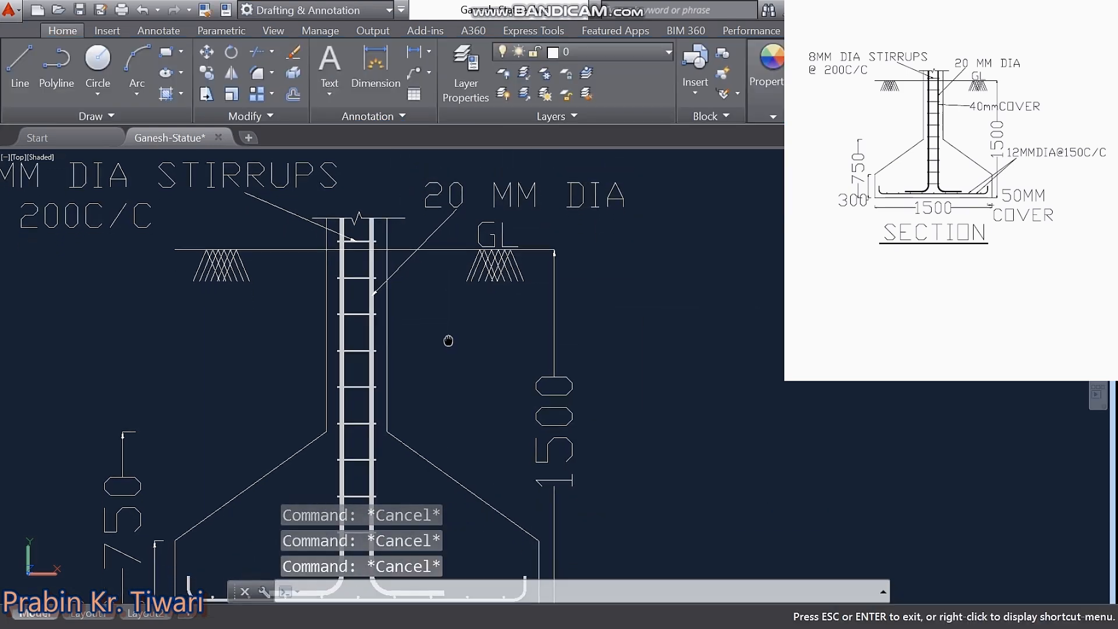
type("l")
key("Return")
left_click(371, 323)
key("Escape")
Step: Draw a quick leader from the middle of the short cover line diagonally down to the right
type("le")
key("Return")
left_click(381, 325)
key("Escape")
key("Escape")
key("Escape")
Step: Copy the 20 MM DIA label down to the free end of the cover leader
left_click(442, 196)
type("co")
key("Return")
left_click(723, 285)
key("Escape")
key("Escape")
key("Escape")
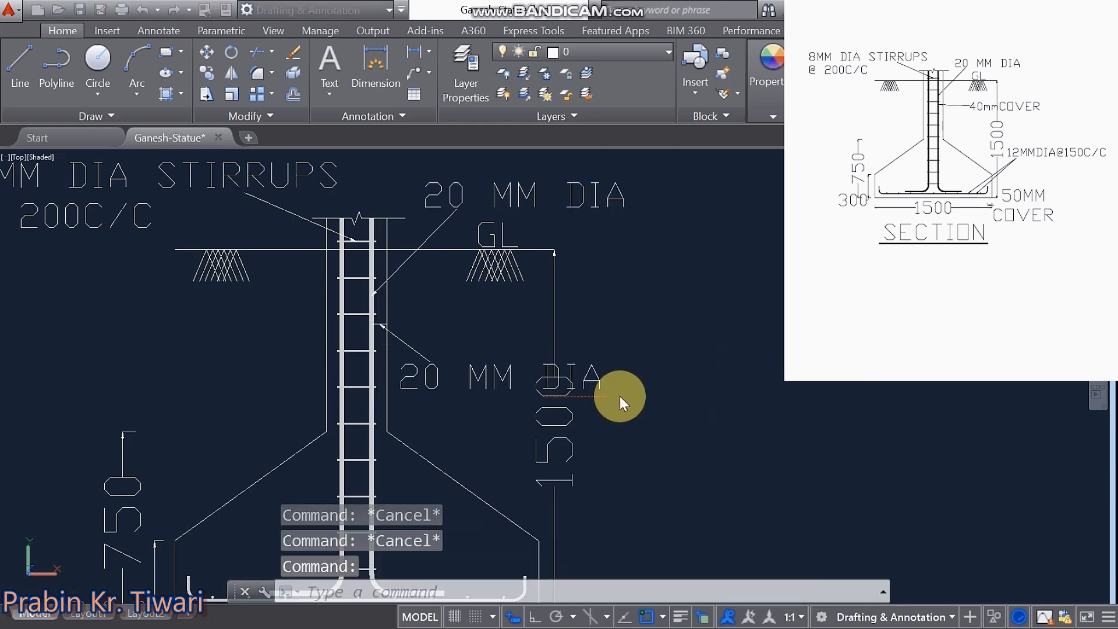
Step: Change the copied label's text to "40mmCOVER" and move it up and to the right, nearly level with the cover line
double_click(620, 389)
type("40mmCOVER")
left_click(639, 456)
left_click(622, 380)
right_click(679, 387)
left_click(721, 337)
left_click(695, 485)
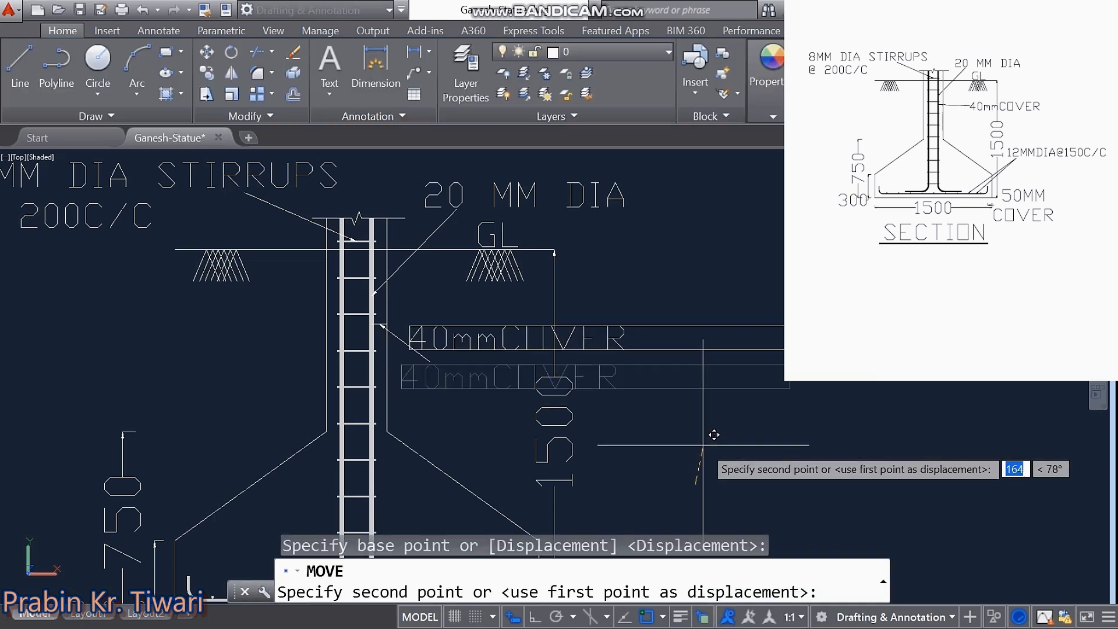
left_click(764, 448)
Step: Delete the diagonal leader that runs down from the cover line
left_click(447, 373)
left_click(414, 360)
key("Delete")
Step: Try a quick leader from the cover line with a vertical end segment beside the 40mmCOVER label, and delete it
type("le")
key("Return")
left_click(380, 323)
left_click(470, 330)
left_click(470, 366)
key("Escape")
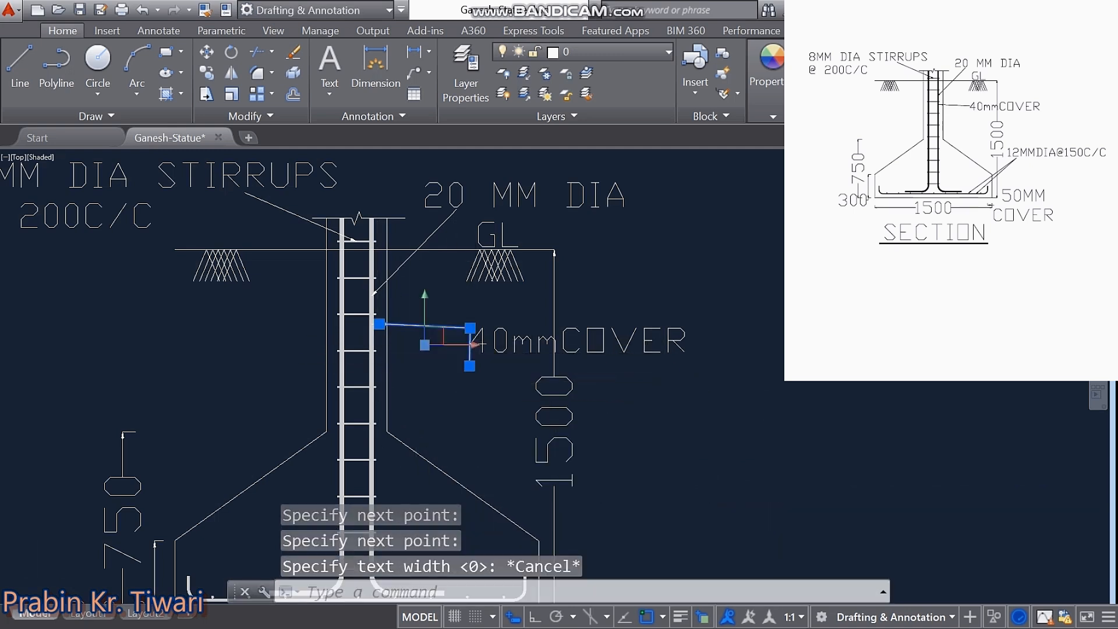
left_click(471, 355)
key("Delete")
Step: Draw a nearly horizontal quick leader from the cover line toward the 40mmCOVER label and move the label to the leader's end
type("le")
key("Return")
left_click(379, 324)
left_click(469, 328)
key("Escape")
left_click(476, 342)
right_click(459, 362)
left_click(504, 338)
left_click(480, 380)
Step: Edit the cover dimension's text at the footing's lower right corner to read "50MM COVER"
middle_click_drag(480, 380, 404, 216)
double_click(505, 463)
type("MM COV")
left_click(607, 501)
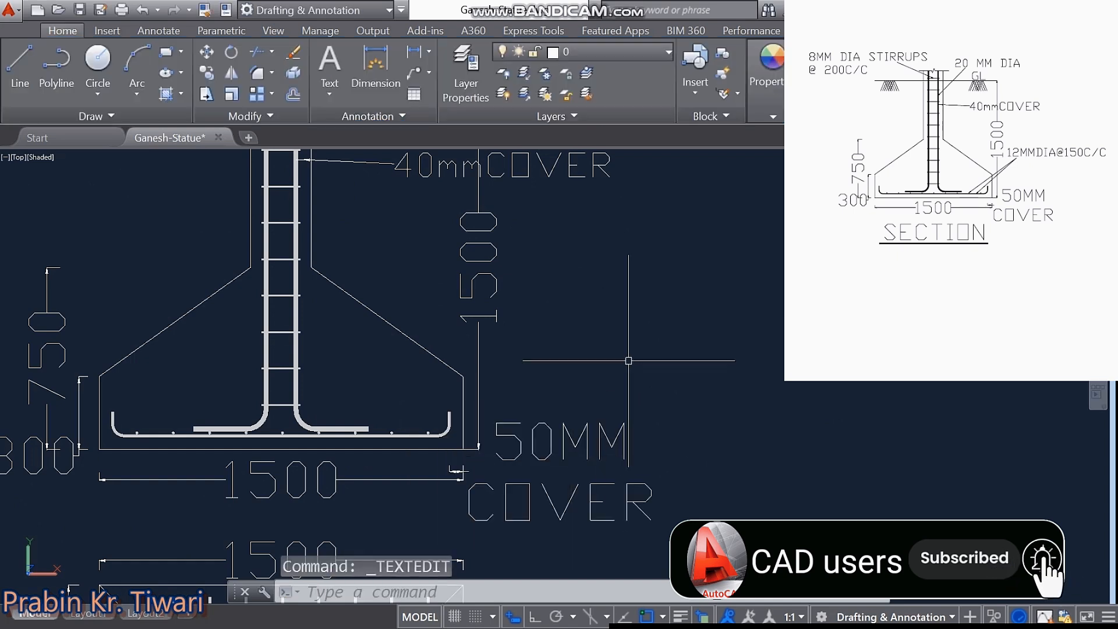
left_click(550, 449)
left_click(576, 360)
key("Escape")
key("Escape")
key("Escape")
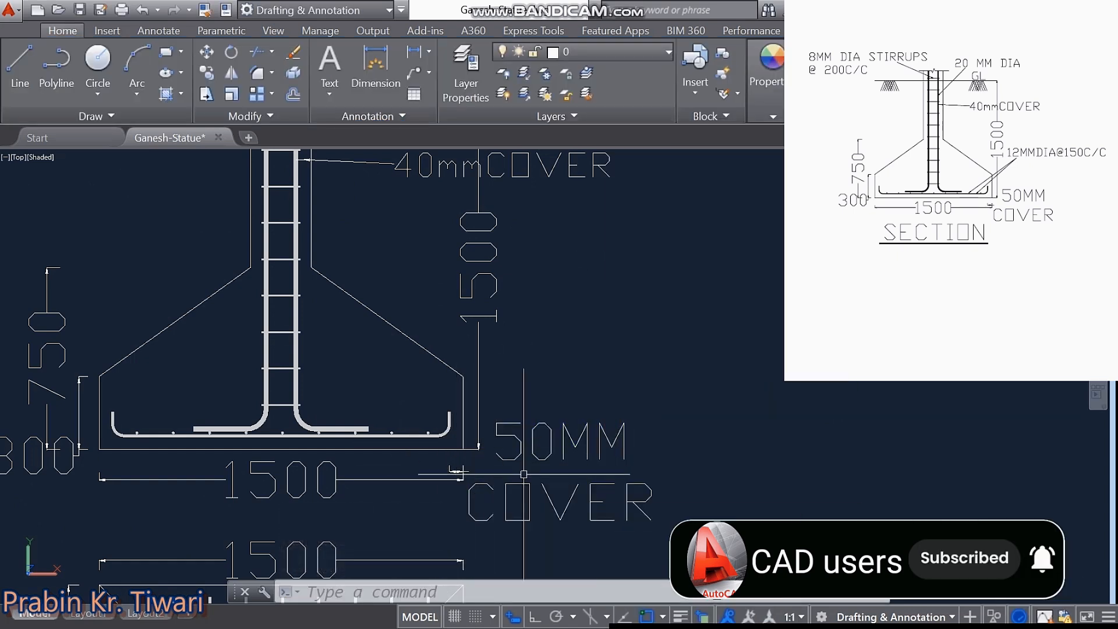
Step: Draw two quick leaders from neighbouring bottom bars at the footing's right side, meeting at one point up and to the right
mouse_move(574, 265)
middle_mouse_down()
mouse_move(606, 468)
mouse_move(601, 315)
middle_mouse_up()
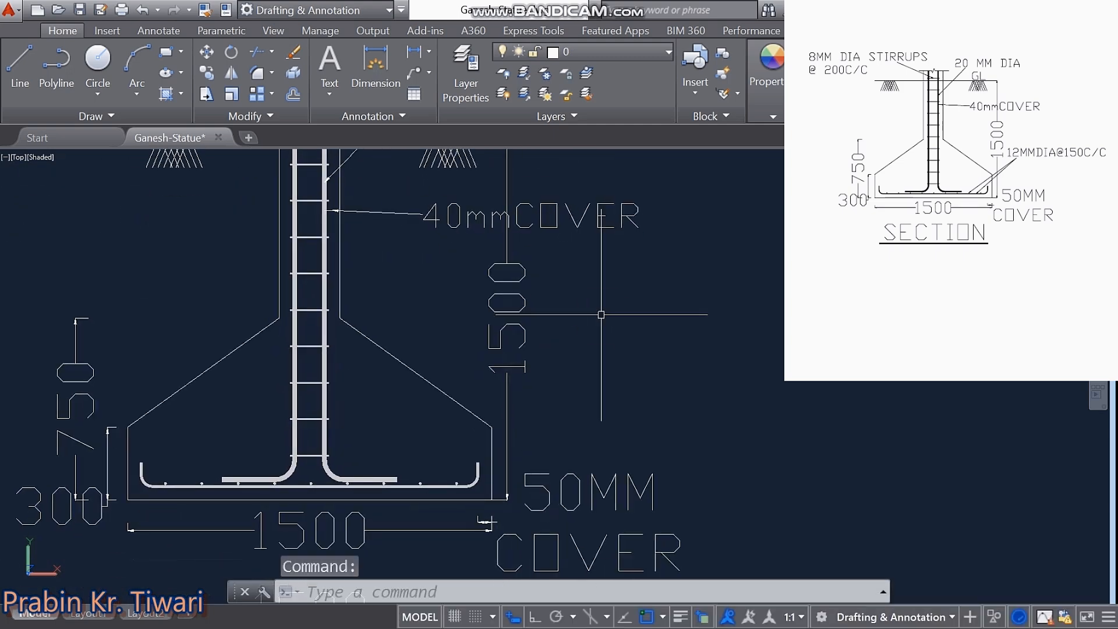
type("le")
key("Return")
left_click(423, 482)
key("Escape")
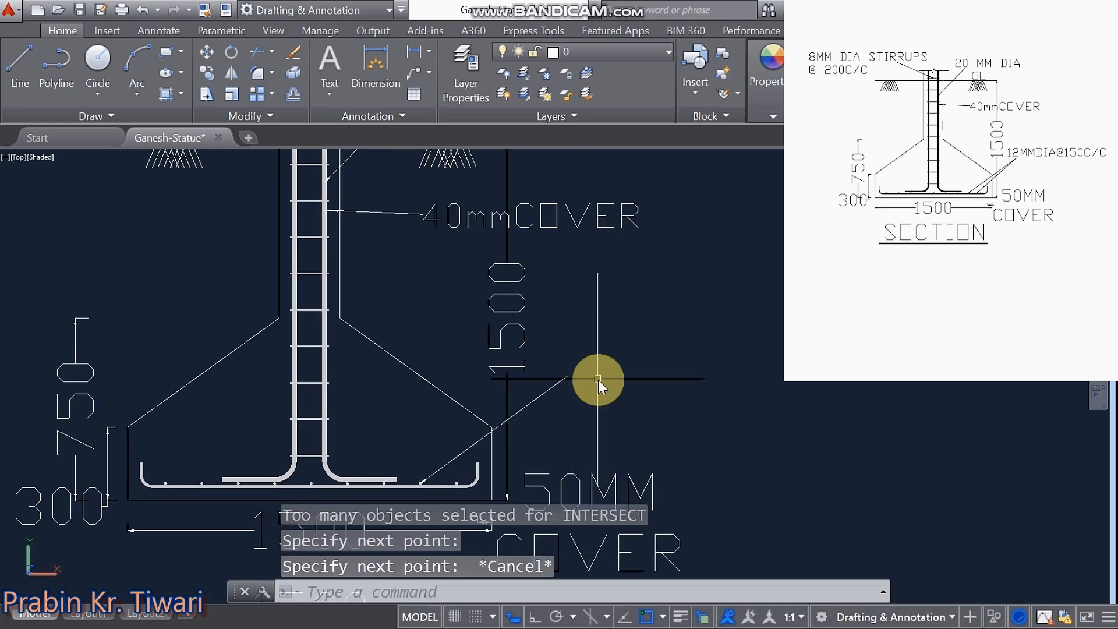
key("Return")
left_click(446, 482)
left_click(567, 378)
key("Escape")
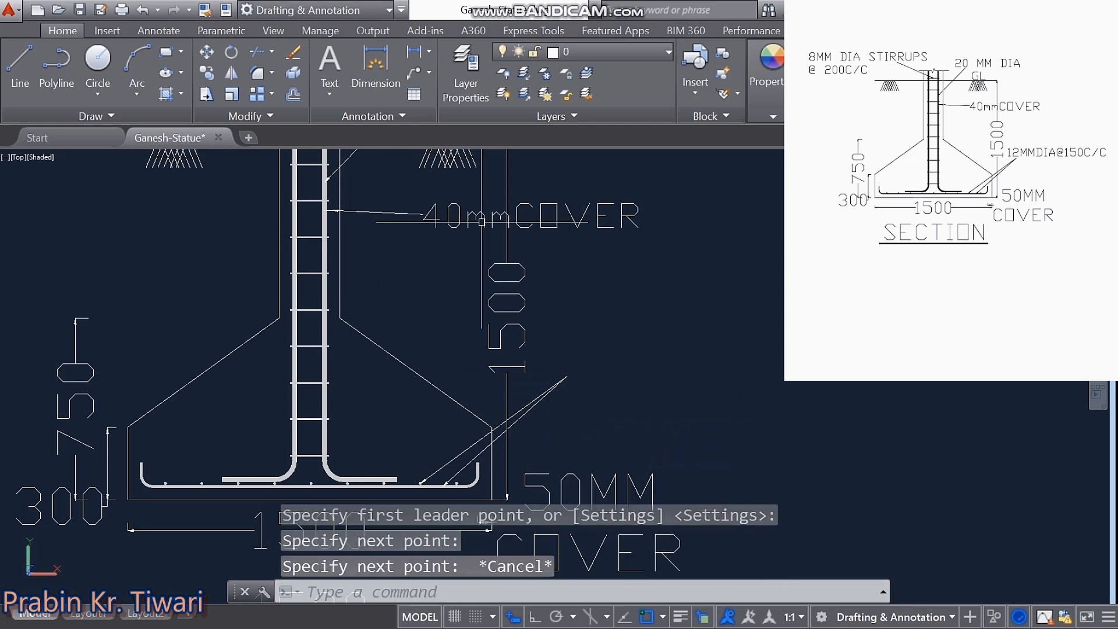
Step: Copy the 40mmCOVER label to the common end of the two bottom bar leaders
left_click(557, 219)
right_click(587, 262)
left_click(658, 358)
left_click(659, 294)
left_click(784, 441)
key("Escape")
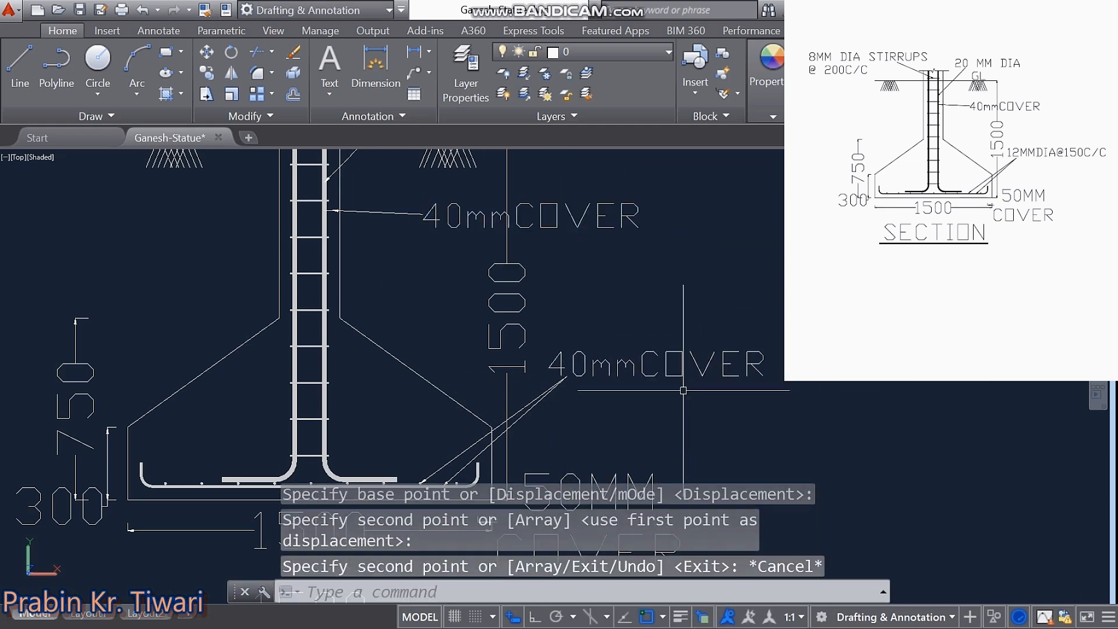
Step: Change the copied label's text to "12MMDIA@150C/C" and move it to fit the end of the bottom bar leaders
double_click(769, 368)
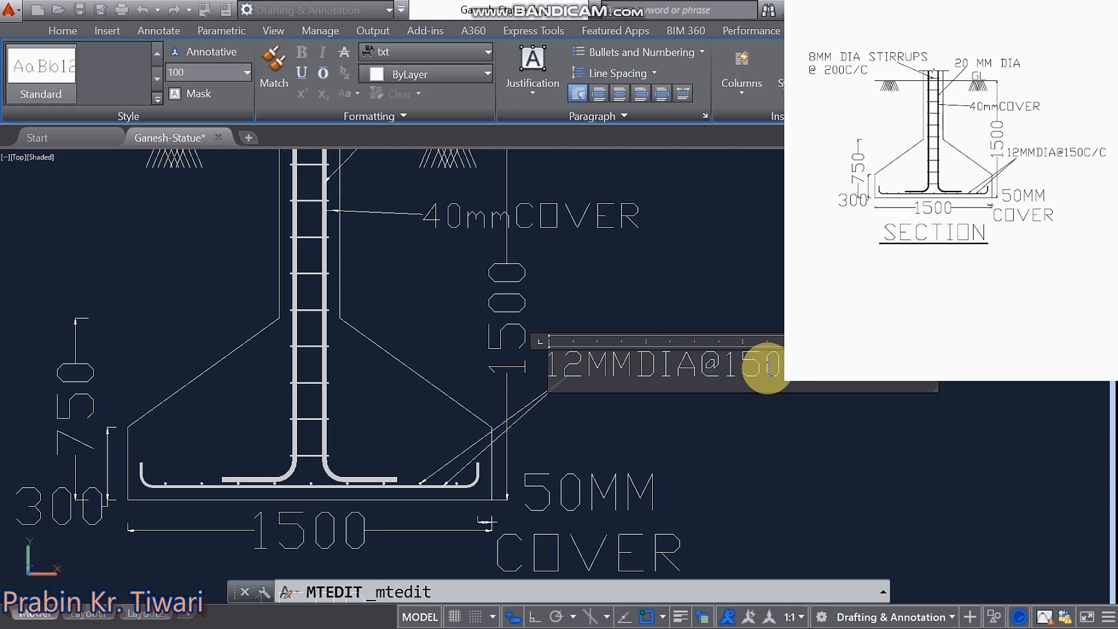
left_click(714, 434)
left_click(693, 374)
right_click(701, 408)
left_click(750, 341)
left_click(749, 428)
left_click(741, 423)
Step: Move the whole section drawing straight up, away from the plan below, with ortho on
mouse_move(689, 408)
middle_mouse_down()
mouse_move(854, 342)
mouse_move(858, 306)
middle_mouse_up()
left_click(227, 458)
right_click(856, 407)
left_click(906, 476)
key("F8")
left_click(907, 352)
Step: Add multiline text reading "SECTION" with a text height of 250 below the section's 1500 width dimension
mouse_move(519, 364)
middle_mouse_down()
mouse_move(579, 535)
mouse_move(593, 375)
middle_mouse_up()
left_click(327, 56)
left_click(292, 371)
left_click(781, 488)
type("SECTION")
left_click(201, 65)
type("25")
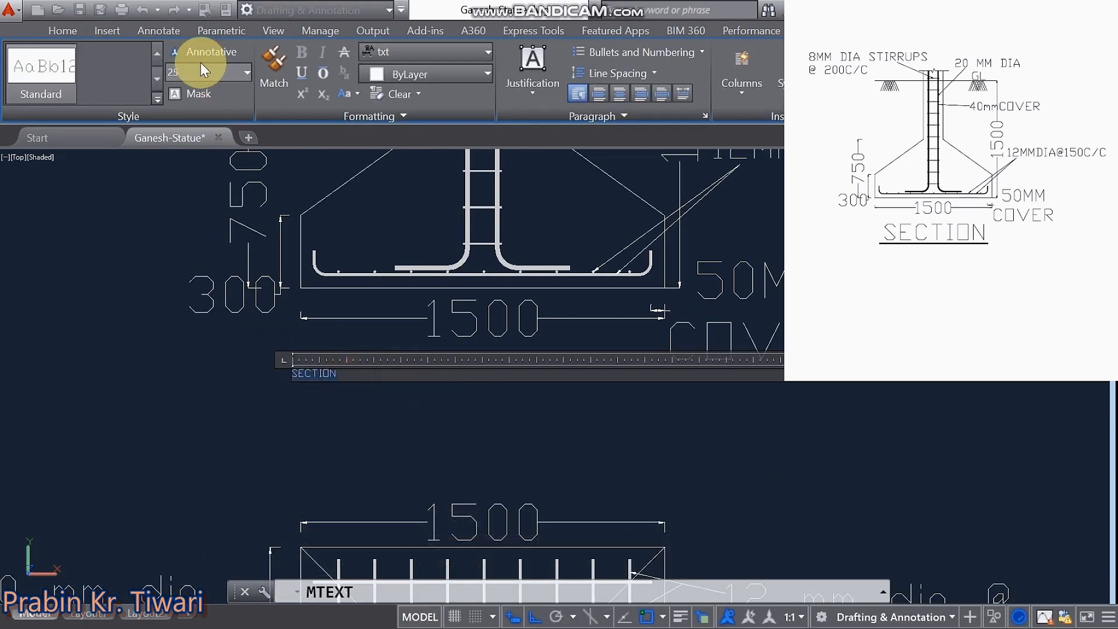
type("0")
key("Return")
left_click(566, 459)
Step: Draw a horizontal line under the SECTION title as its underline
type("l")
key("Return")
left_click(243, 447)
left_click(716, 446)
key("Escape")
Step: Set the SECTION title's text height to 200
left_click(579, 401)
key("ctrl+1")
left_click(241, 350)
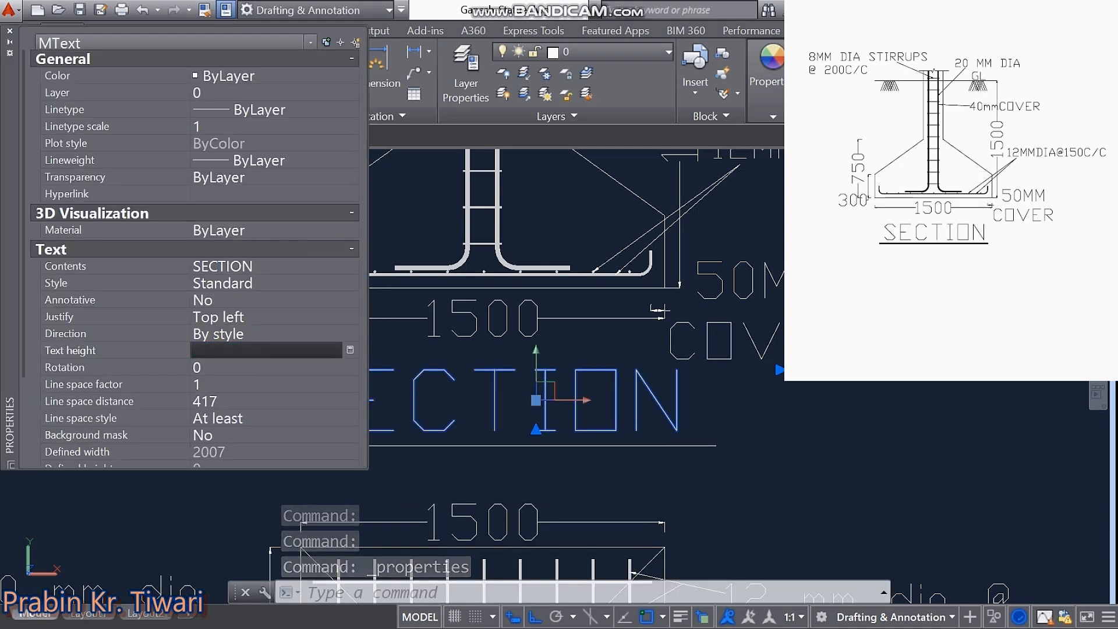
type("200")
left_click(1012, 511)
key("ctrl+1")
key("ctrl+z")
Step: Delete the underline below the SECTION title and draw a new horizontal line in its place
left_click(609, 437)
left_click(599, 463)
key("Delete")
type("l")
key("Return")
left_click(274, 430)
key("Escape")
Step: Move the SECTION title and its underline horizontally to the right so they sit centred below the footing's 1500 width dimension
left_click(637, 394)
left_click(552, 444)
type("m")
scroll(635, 449, "up", 2)
left_click(634, 454)
left_click(691, 453)
Step: Convert the SECTION underline into a polyline and give it a width of 20
type("pe")
key("Return")
left_click(632, 420)
key("Return")
type("w")
key("Return")
type("20")
key("Return")
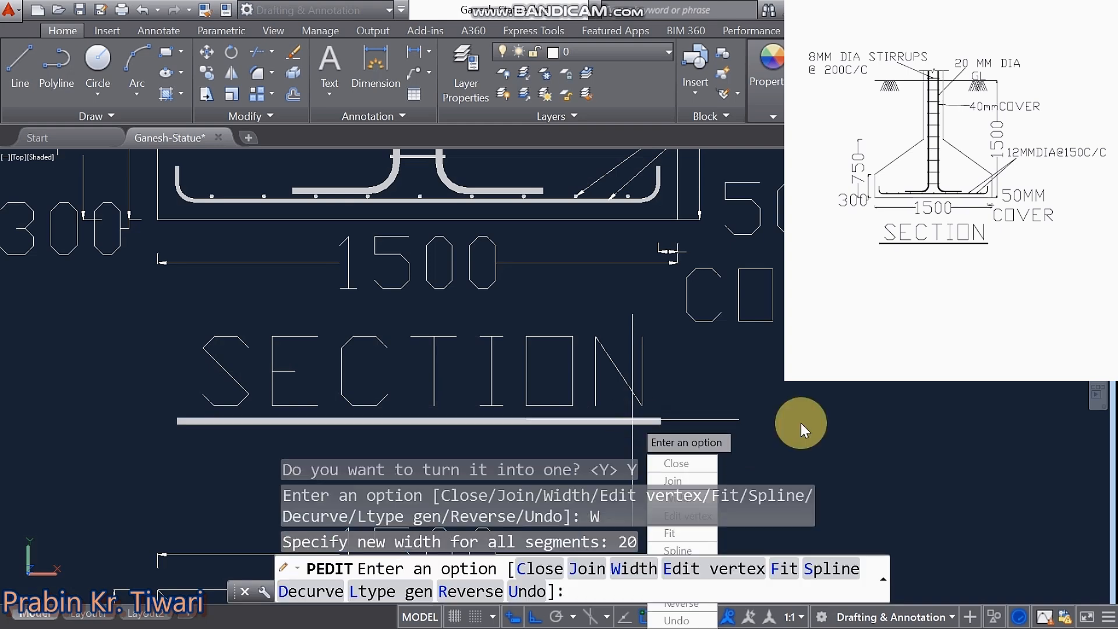
key("Escape")
key("Escape")
key("Escape")
key("Escape")
scroll(796, 424, "up", 2)
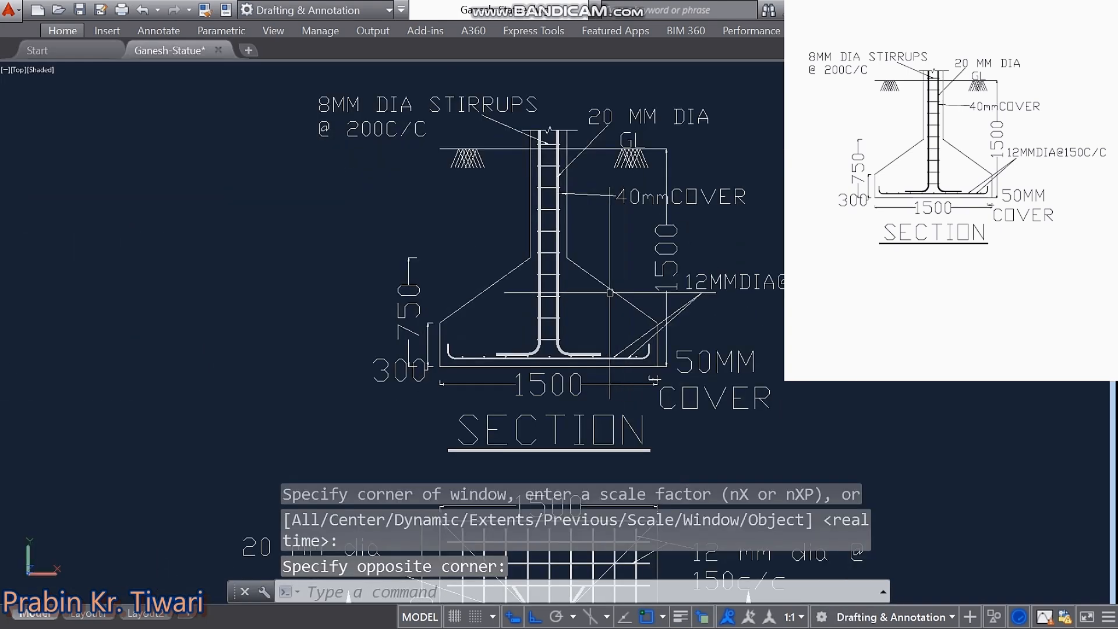
Step: Examine the footing's section and plan views, checking their alignment, reinforcement, dimensions and labels
middle_click_drag(602, 304, 572, 318)
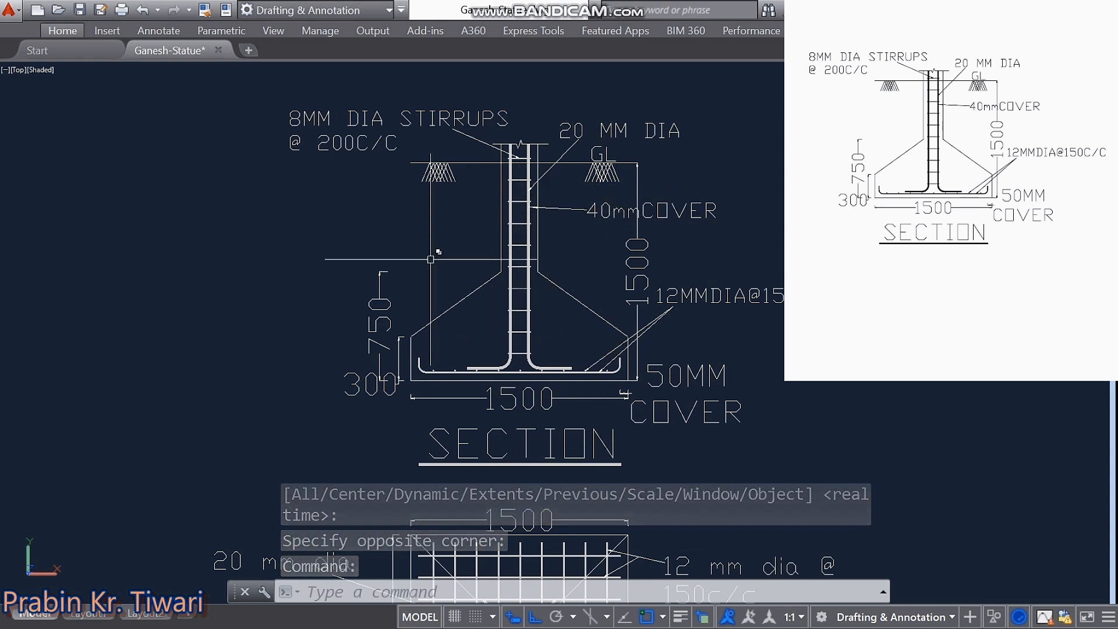
middle_click_drag(602, 233, 598, 240)
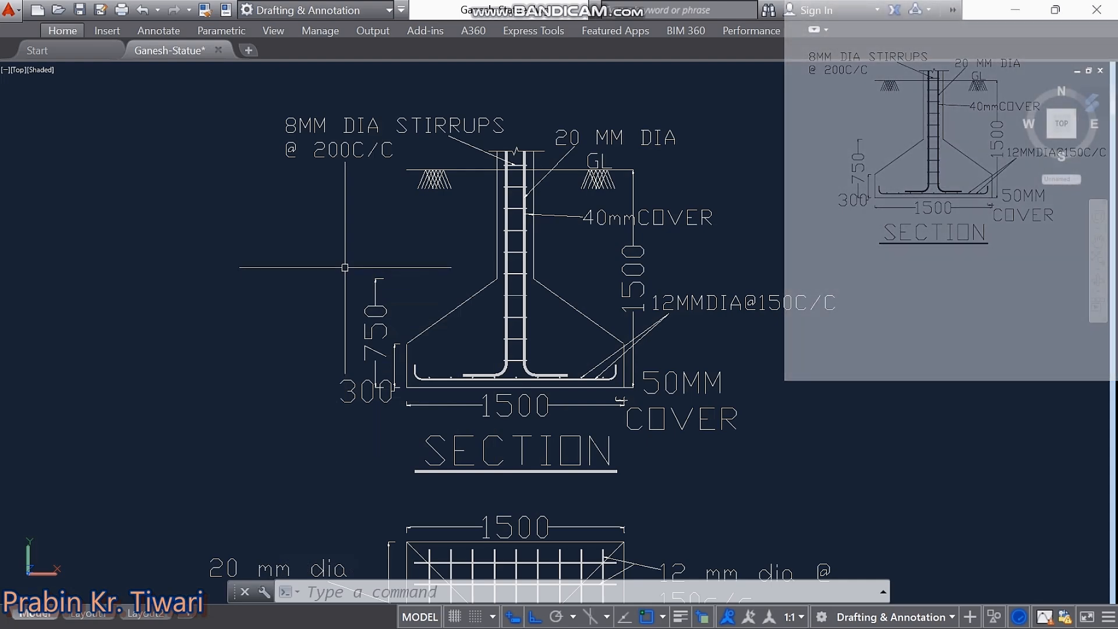
mouse_move(438, 259)
middle_mouse_down()
mouse_move(425, 250)
mouse_move(427, 192)
middle_mouse_up()
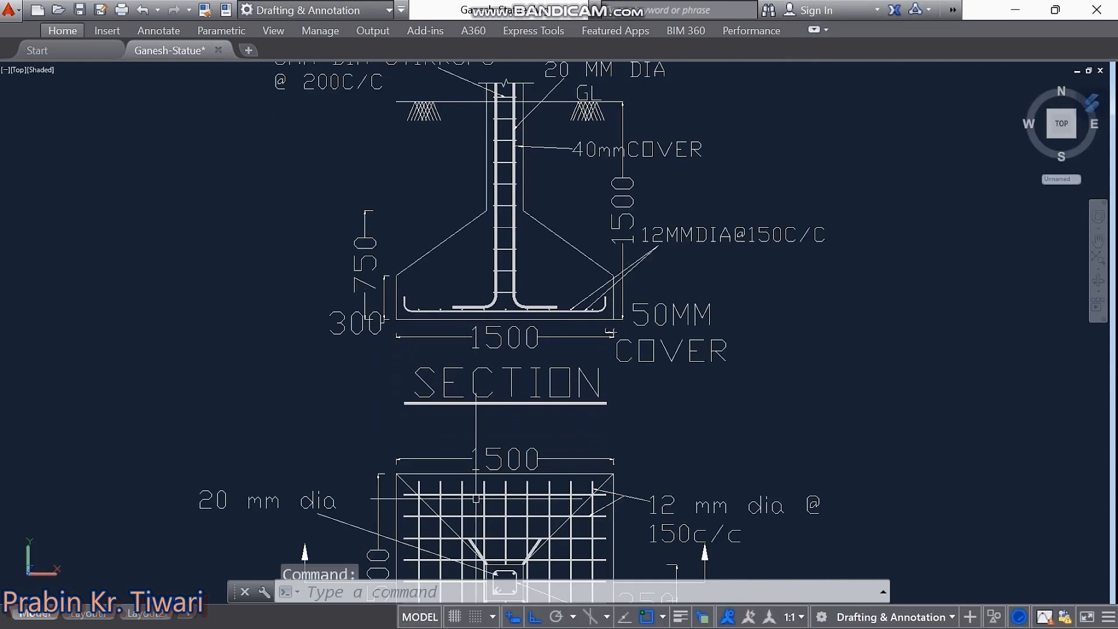
scroll(461, 525, "down", 2)
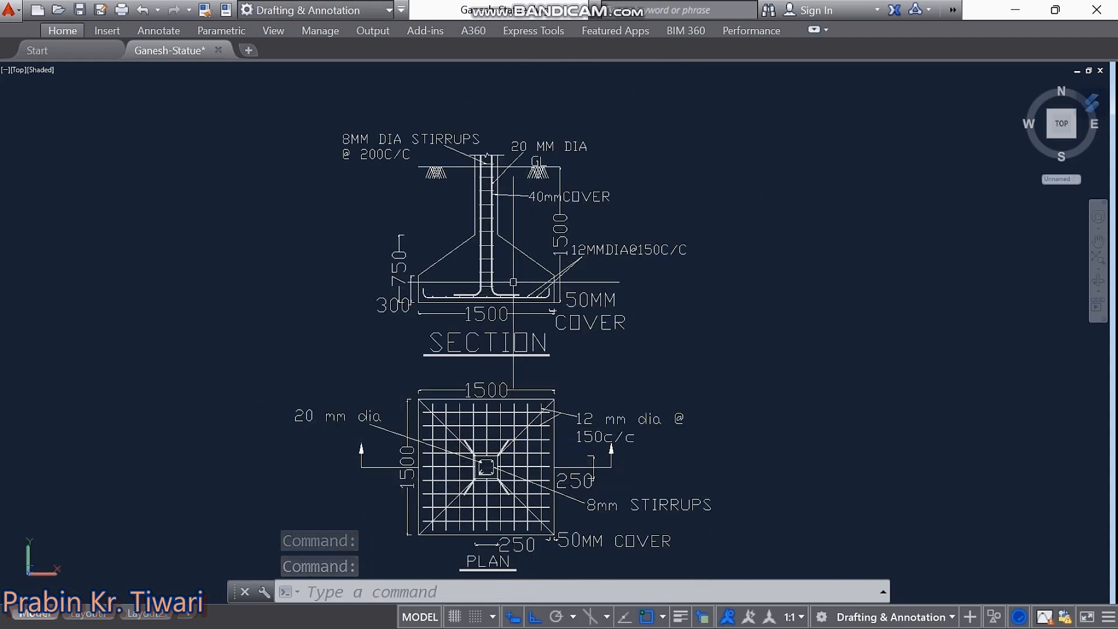
middle_click_drag(513, 282, 503, 326)
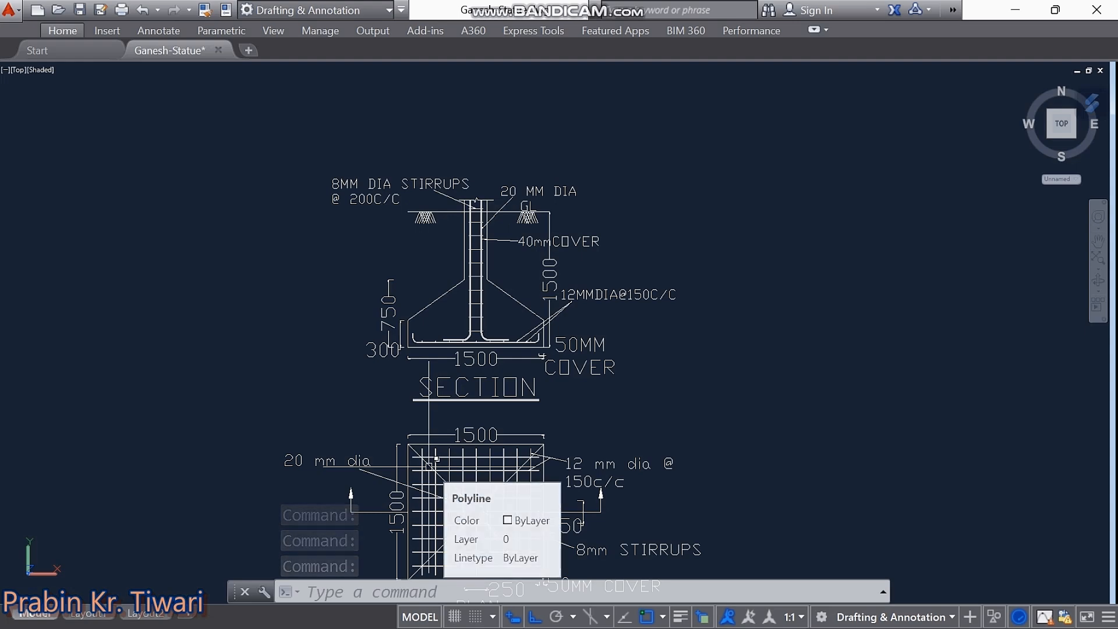
scroll(495, 329, "up", 6)
mouse_move(496, 329)
middle_mouse_down()
mouse_move(557, 324)
mouse_move(557, 281)
mouse_move(553, 337)
middle_mouse_up()
mouse_move(554, 337)
left_mouse_down()
mouse_move(558, 586)
mouse_move(549, 487)
left_mouse_up()
mouse_move(549, 487)
middle_mouse_down()
mouse_move(549, 432)
mouse_move(535, 417)
middle_mouse_up()
scroll(536, 414, "down", 1)
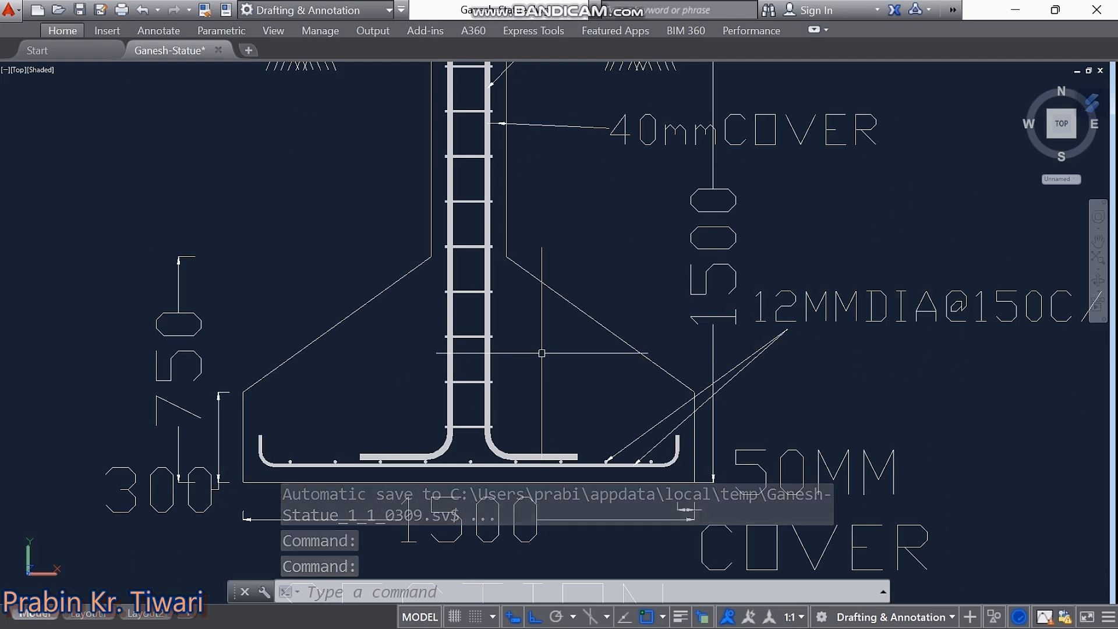
middle_click_drag(596, 279, 589, 424)
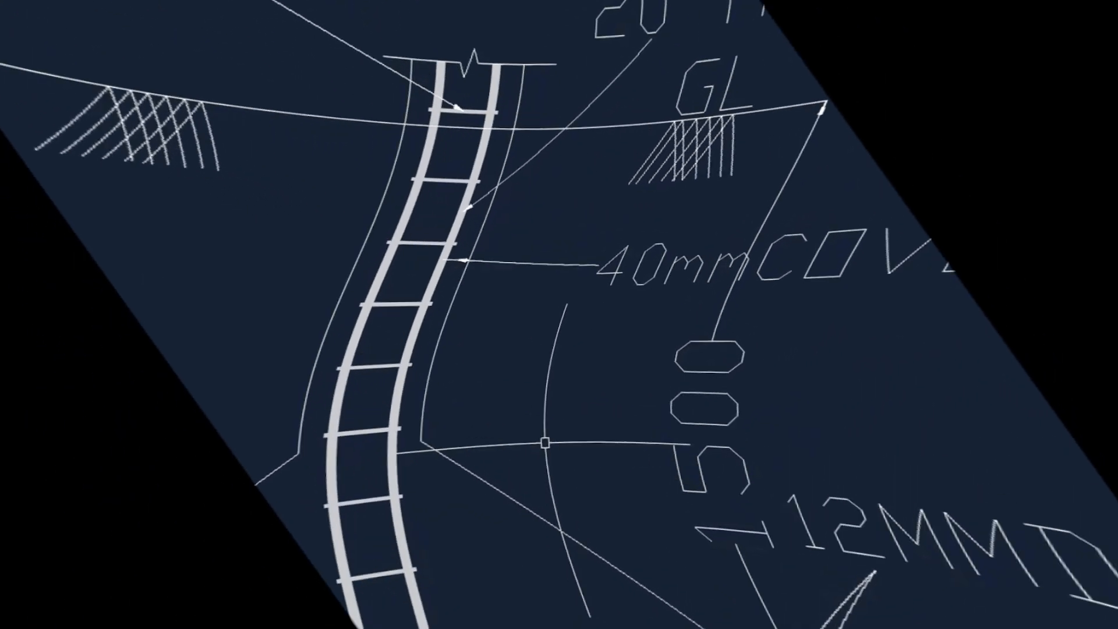